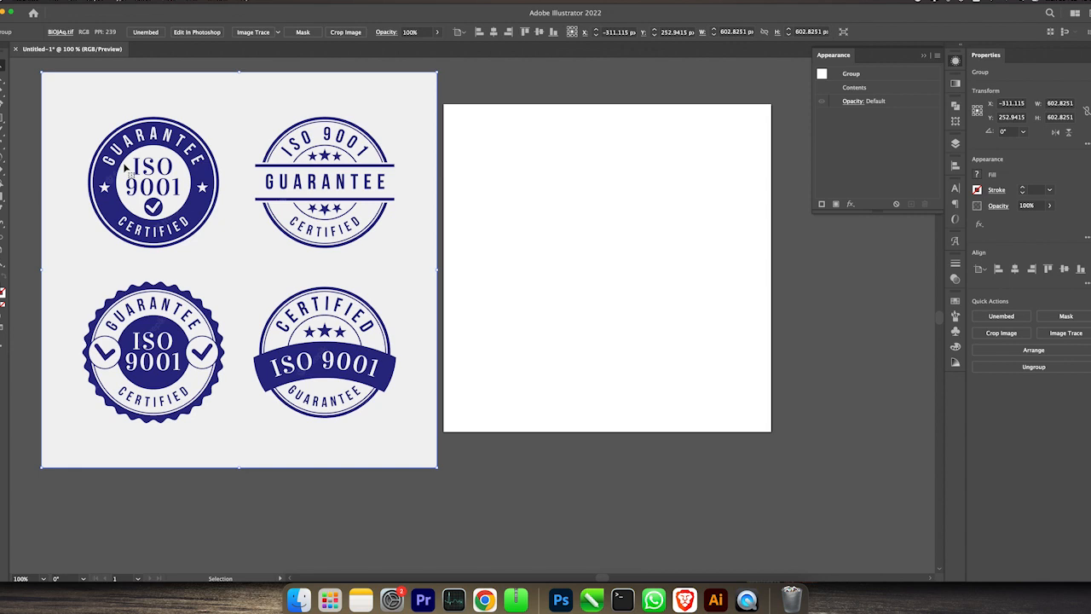
- Draw a trial circle about 201 px in diameter near the middle of the blank artboard and delete it
left_click(15, 195)
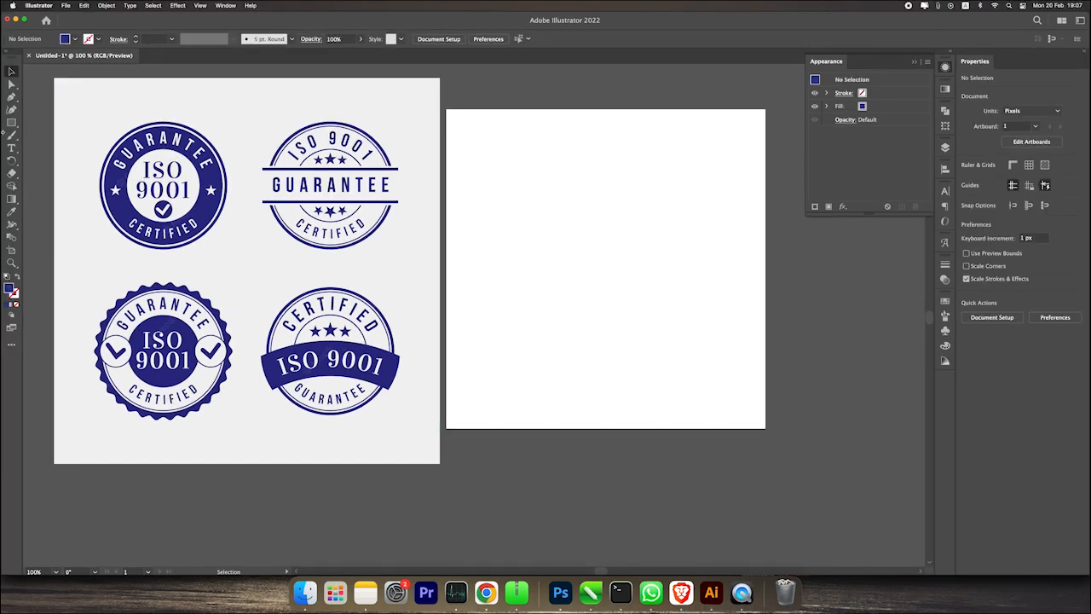
left_click_drag(11, 121, 58, 135)
left_click(11, 71)
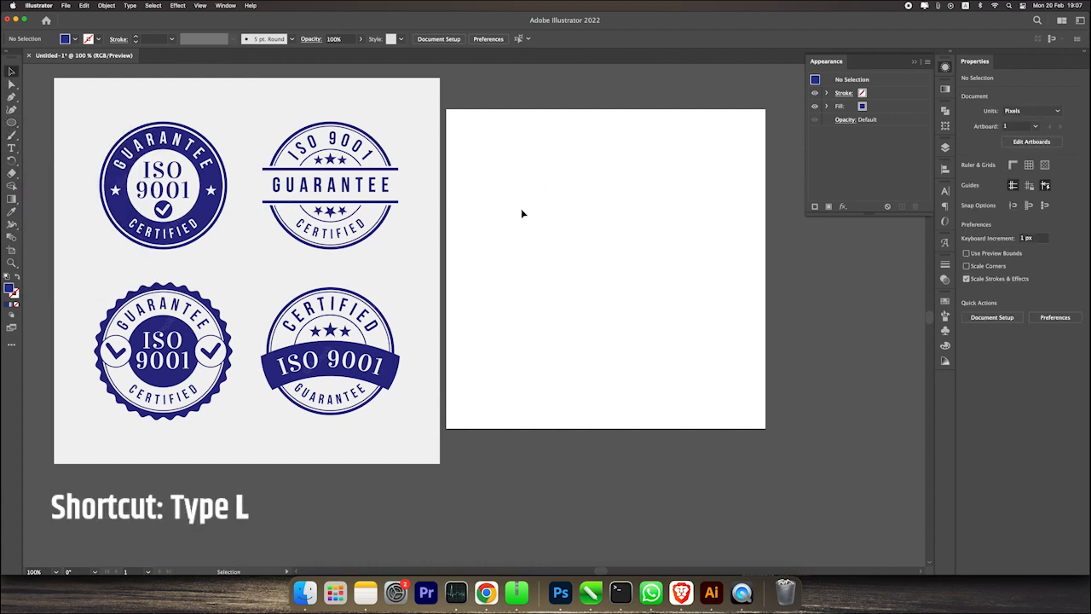
key("l")
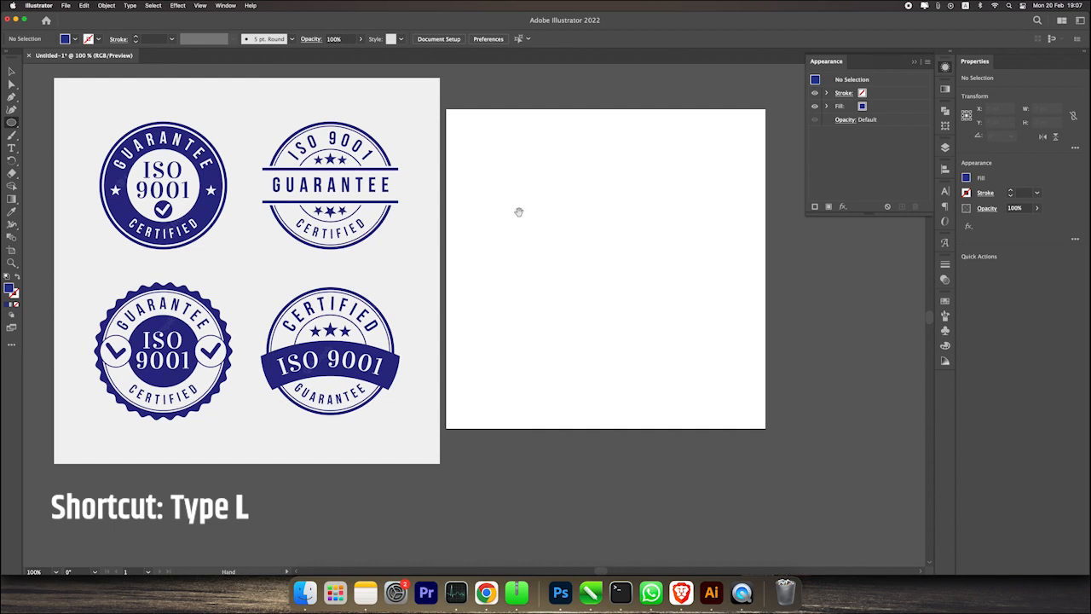
left_click_drag(516, 210, 456, 302)
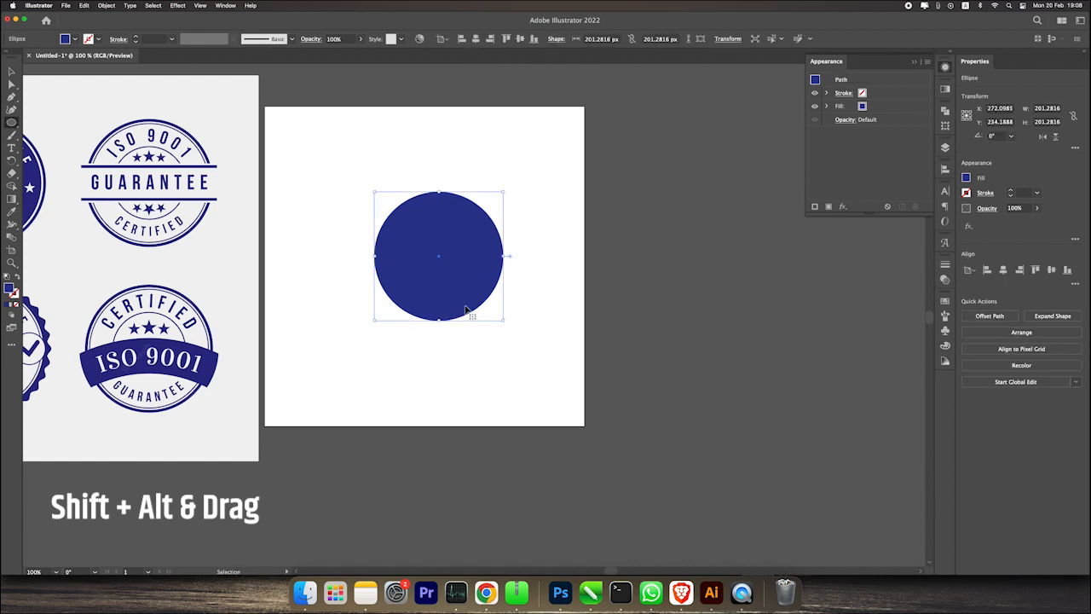
key("Delete")
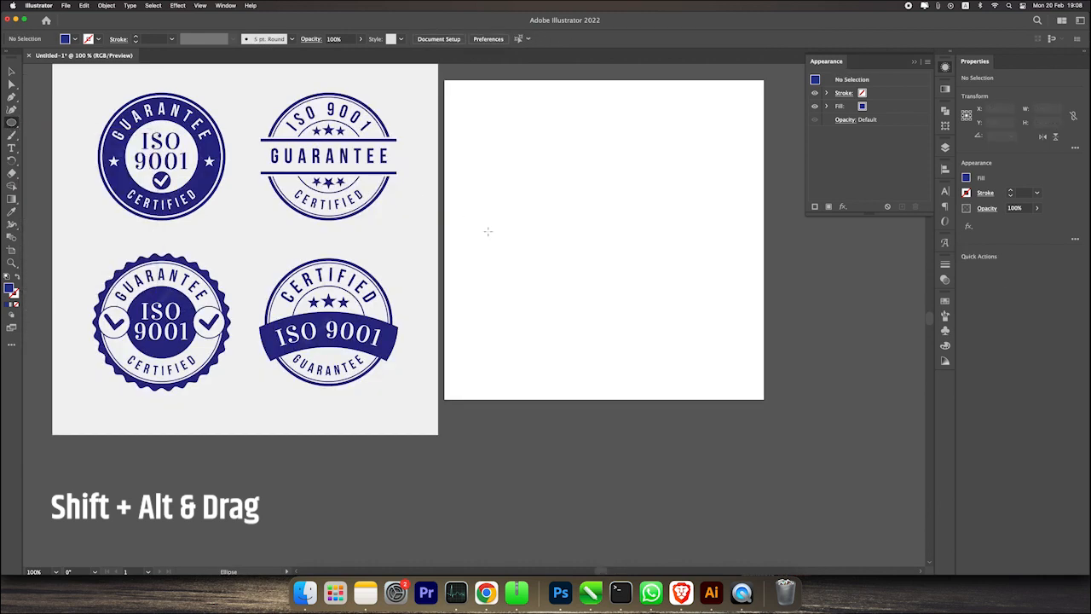
- Create an ellipse with exact dimensions on the artboard, 300 px wide and 300 px high
left_click(580, 207)
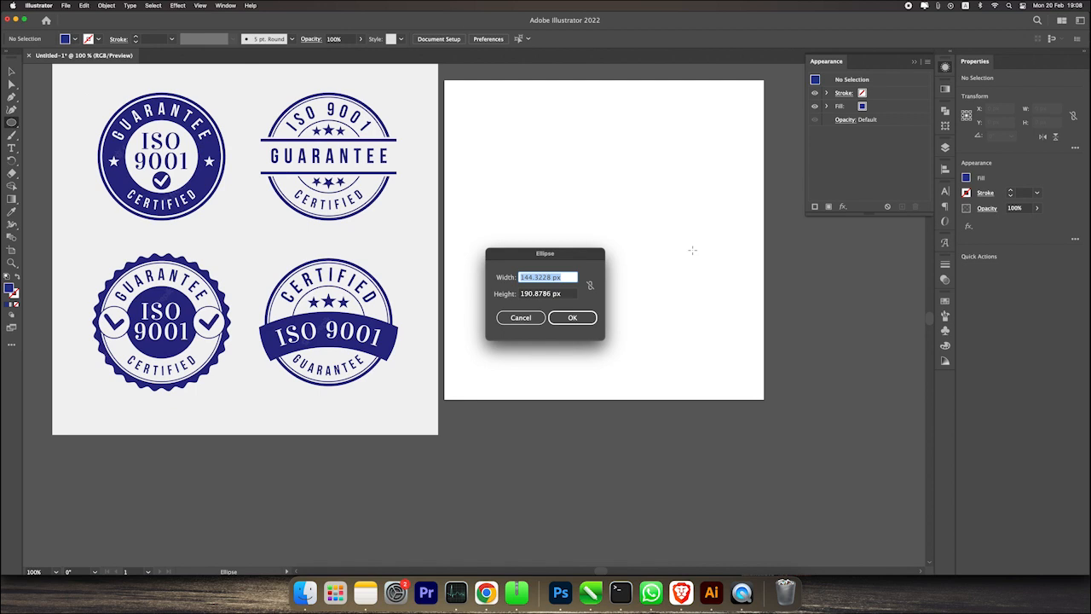
type("300")
double_click(530, 295)
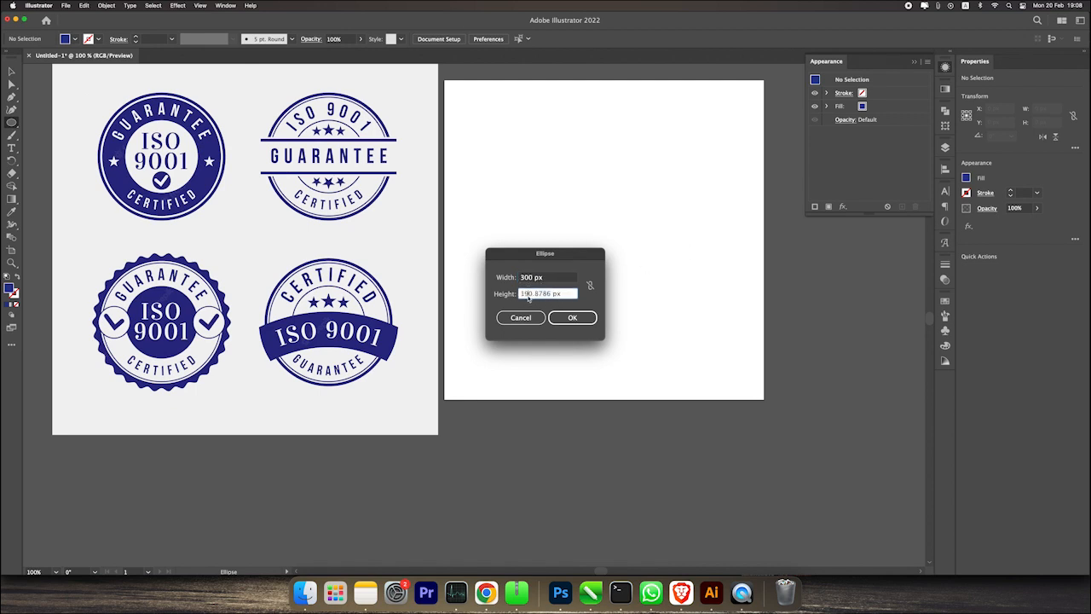
type("300")
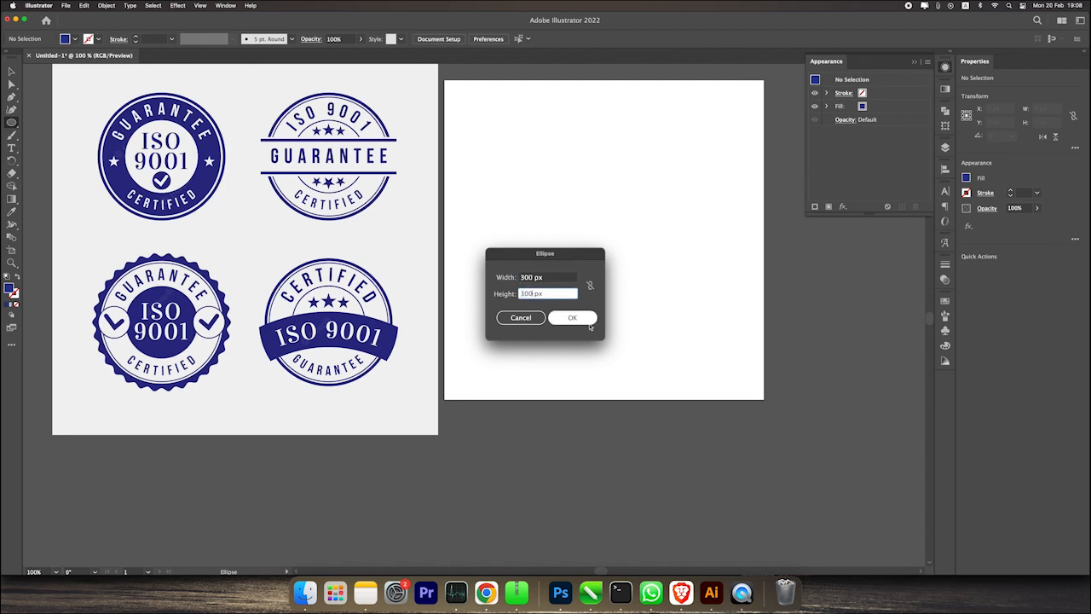
left_click(587, 322)
- Move the 300 px circle fully onto the artboard, roughly at its centre
left_click_drag(695, 289, 589, 241)
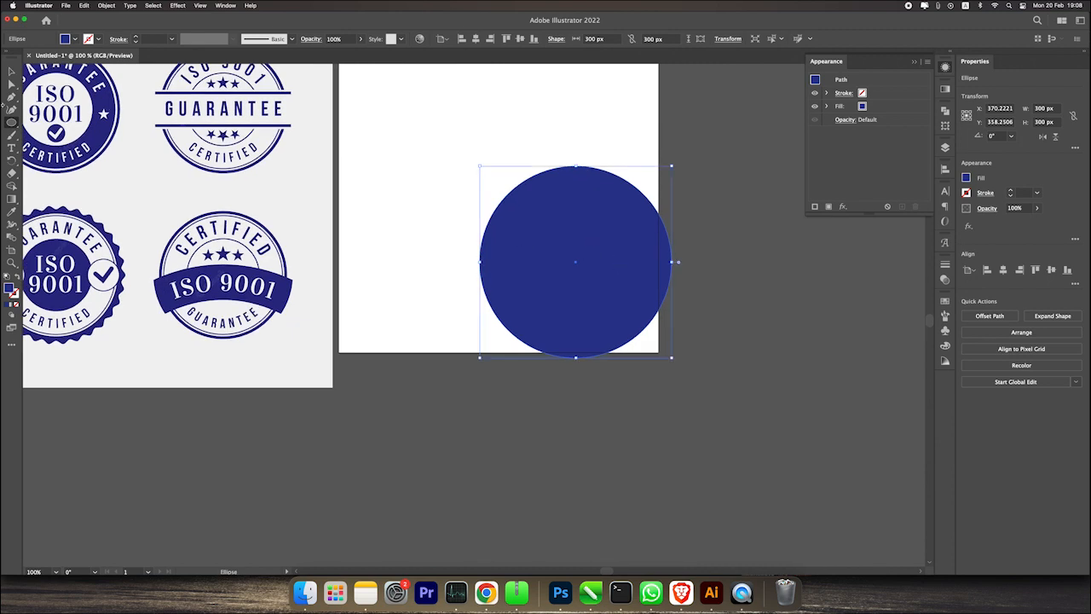
left_click(11, 71)
left_click_drag(546, 139, 649, 231)
left_click_drag(670, 302, 605, 231)
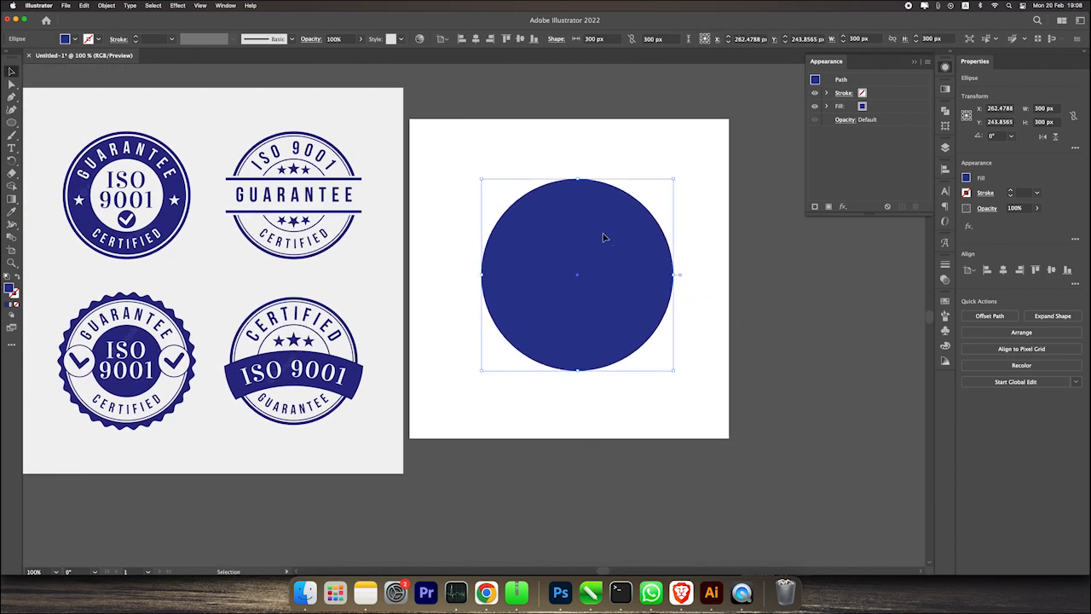
- Align the circle to the artboard, centred both horizontally and vertically
left_click(631, 169)
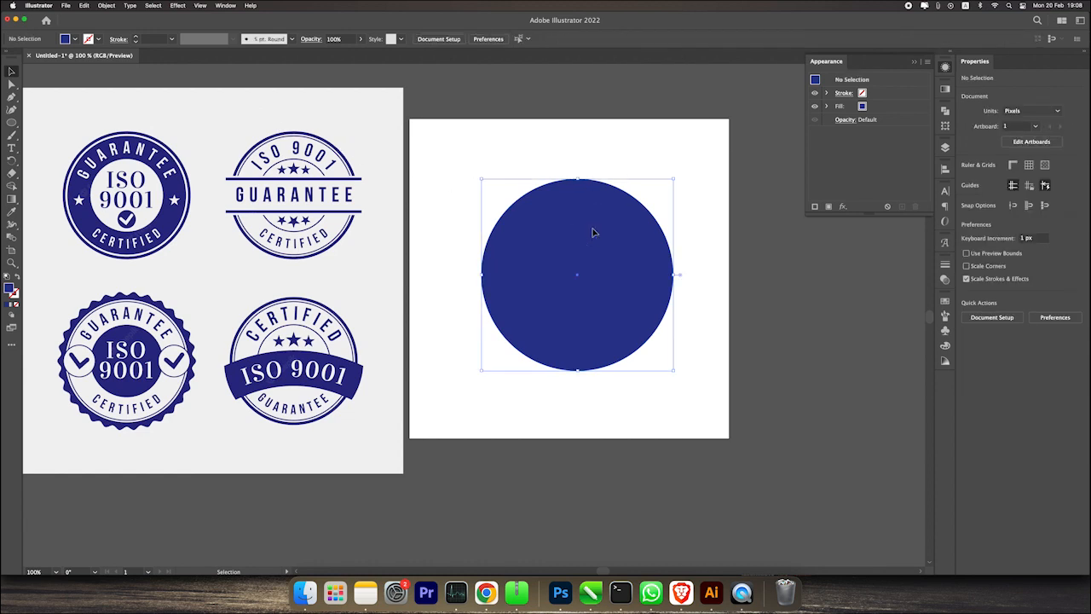
left_click(592, 234)
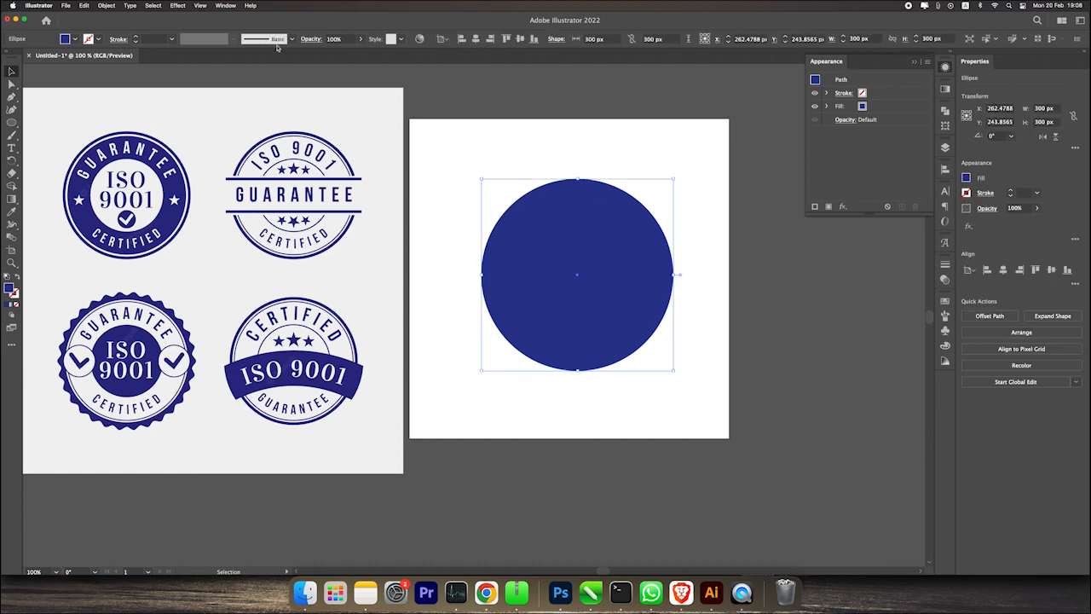
left_click(225, 5)
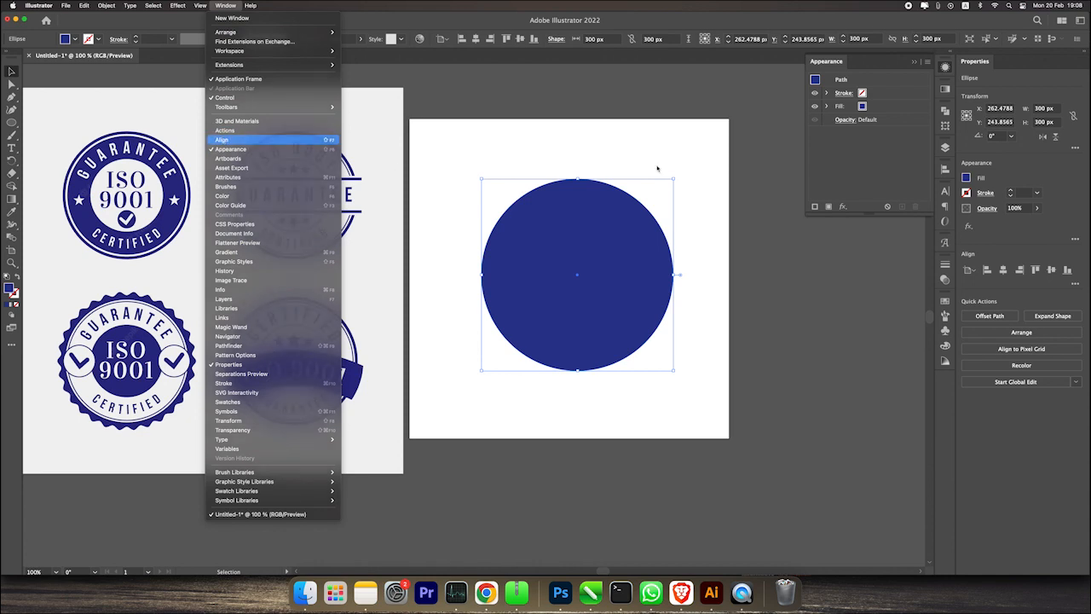
key("Return")
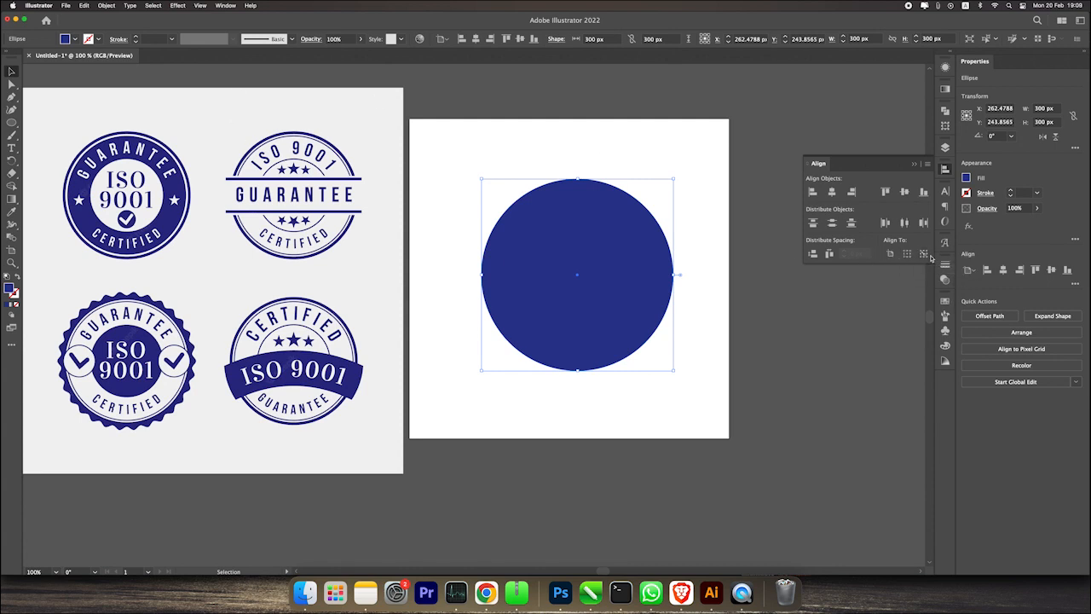
left_click(891, 254)
left_click(834, 193)
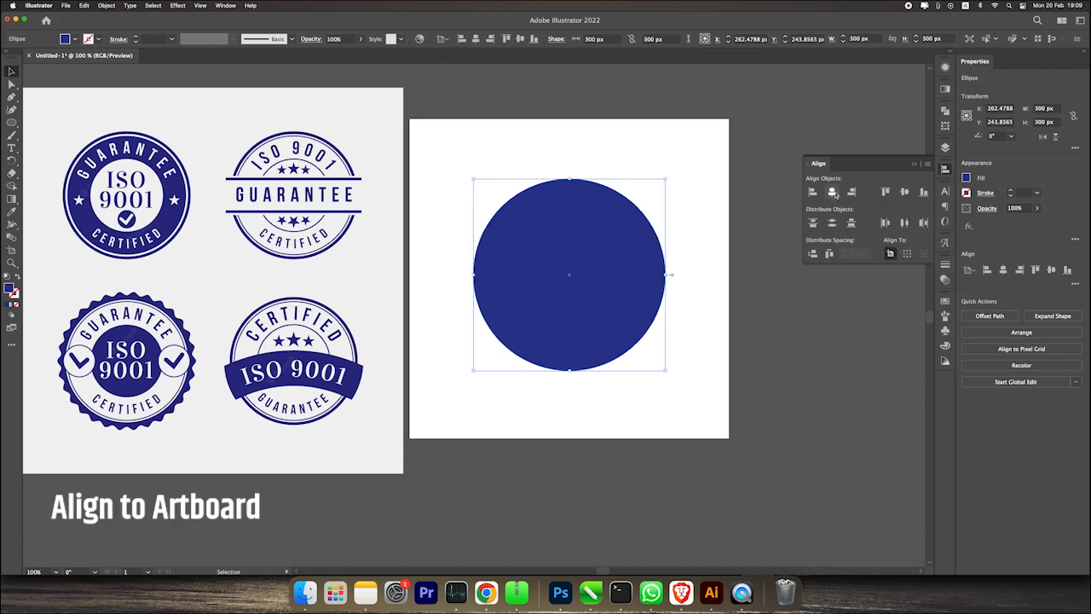
left_click(905, 192)
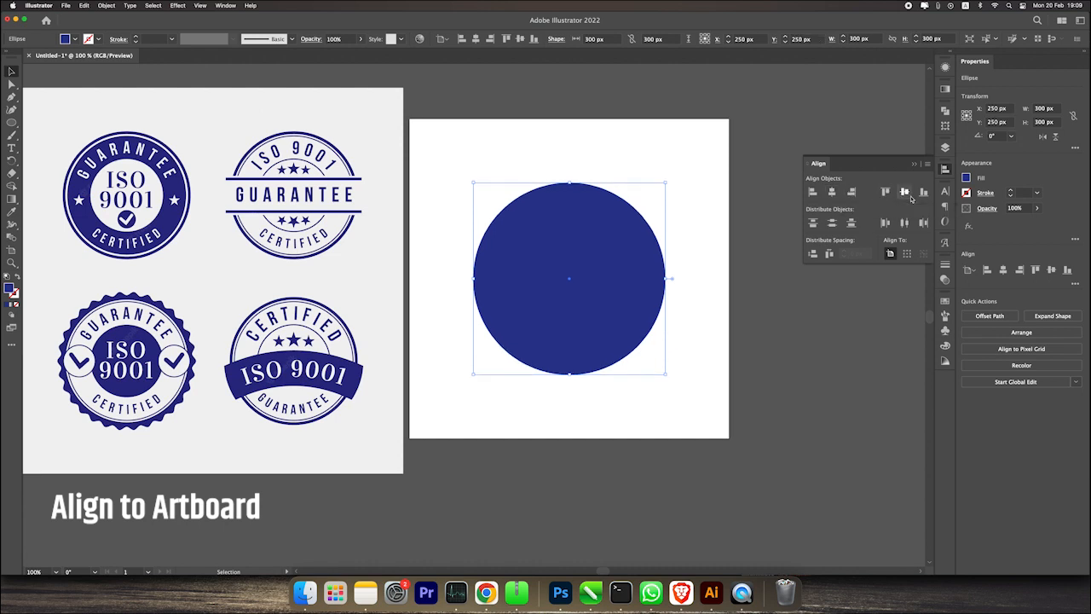
left_click(810, 335)
left_click(611, 281)
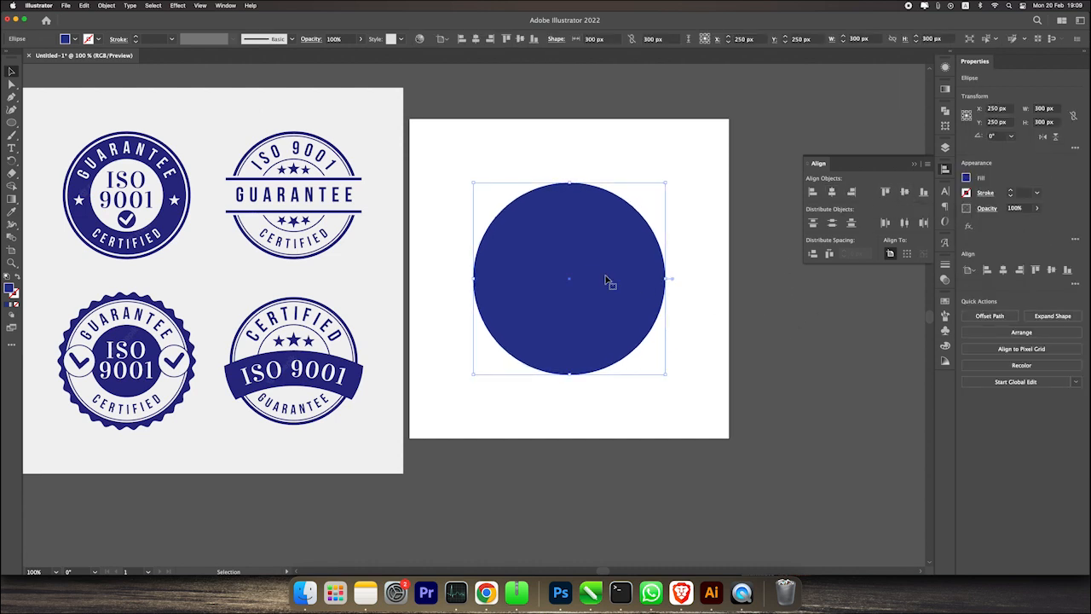
- Examine the ring structure and lettering of the reference badges beside the artboard
scroll(72, 139, "up", 3)
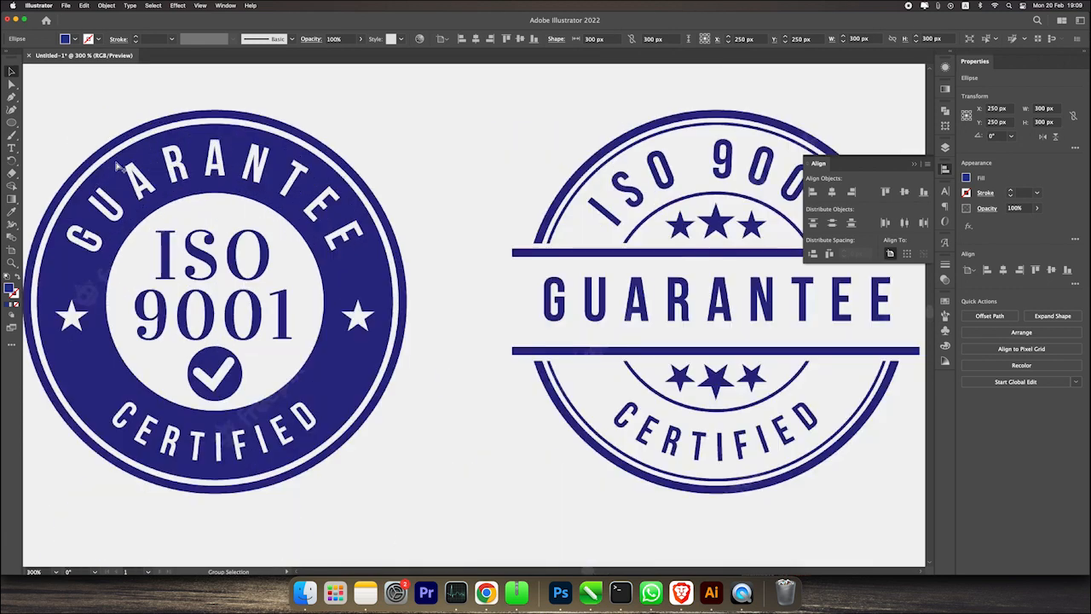
left_click_drag(127, 153, 271, 178)
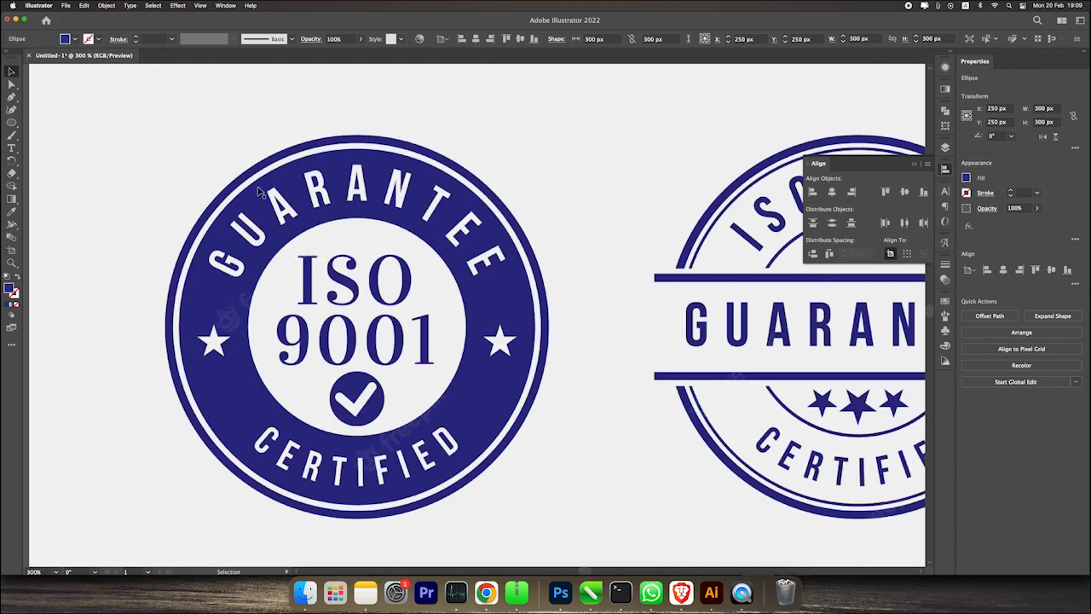
scroll(234, 196, "down", 2)
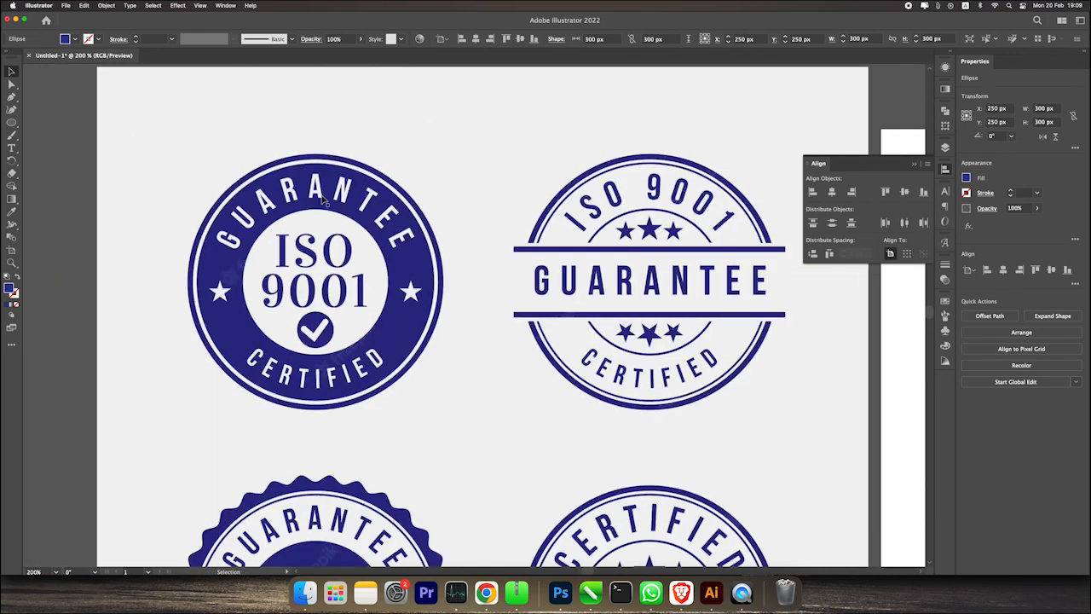
scroll(316, 187, "right", 6)
scroll(639, 283, "down", 1)
scroll(642, 284, "down", 2)
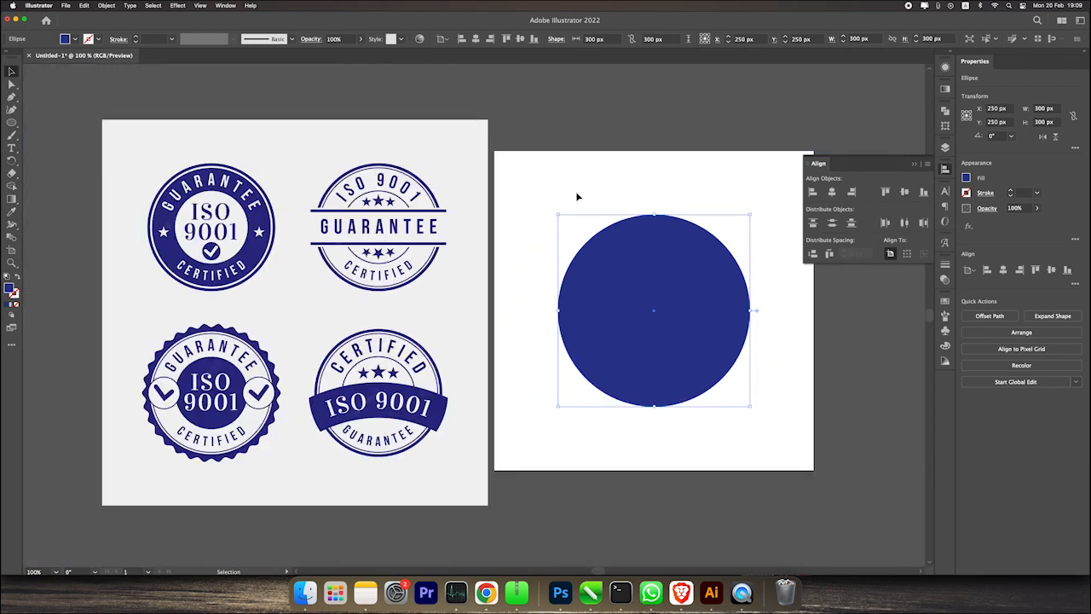
scroll(179, 174, "up", 1)
scroll(397, 247, "right", 3)
scroll(398, 247, "down", 1)
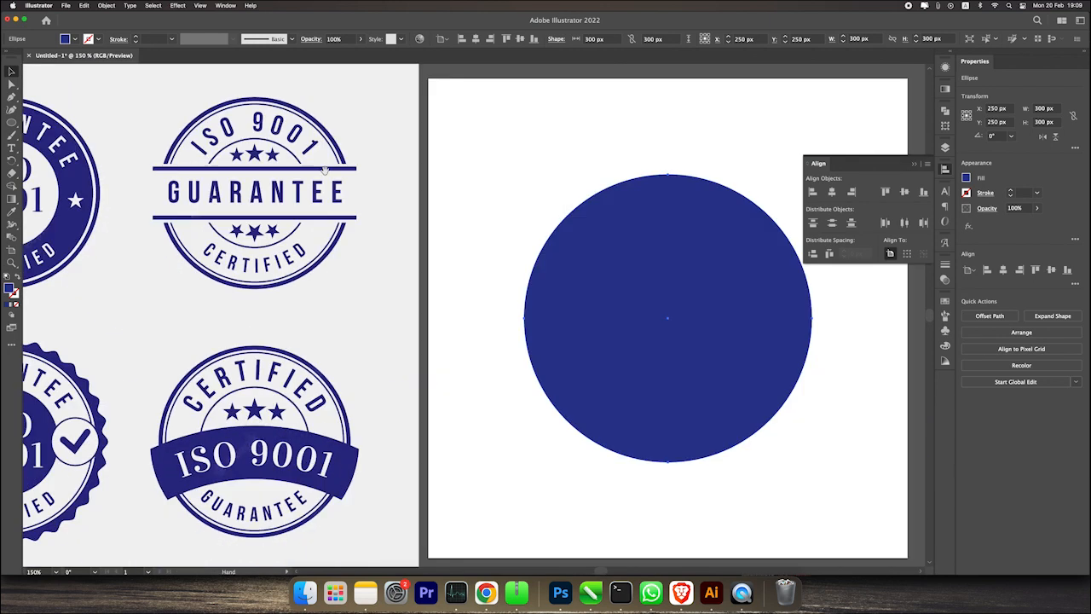
scroll(492, 242, "down", 1)
left_click_drag(733, 214, 743, 215)
left_click(766, 297)
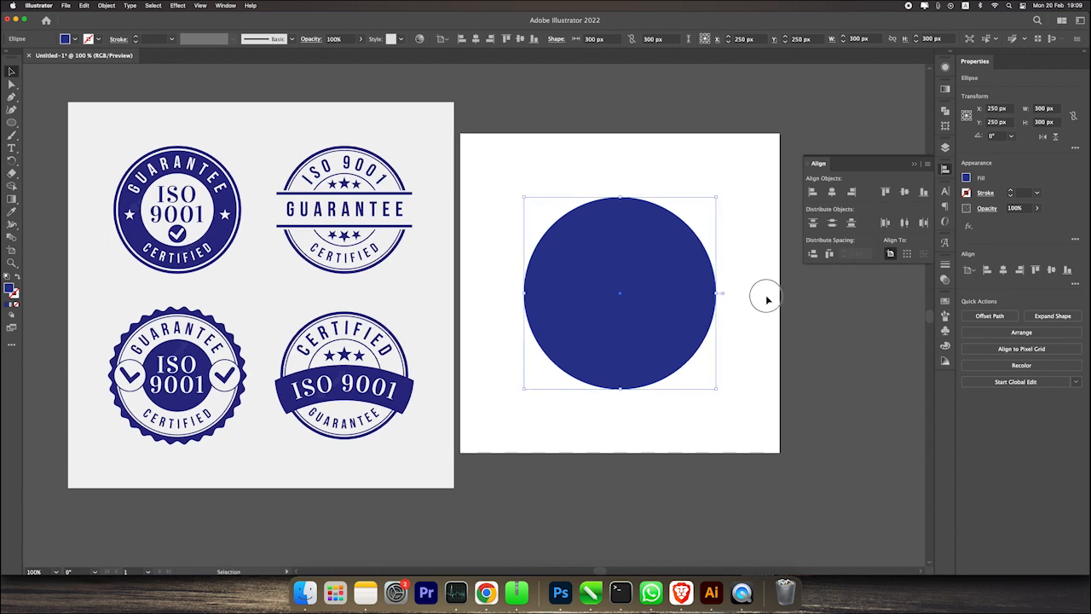
- Offset the circle's path inward by -10 px with preview on, keeping Miter joins and a miter limit of 4
left_click(645, 321)
left_click(105, 5)
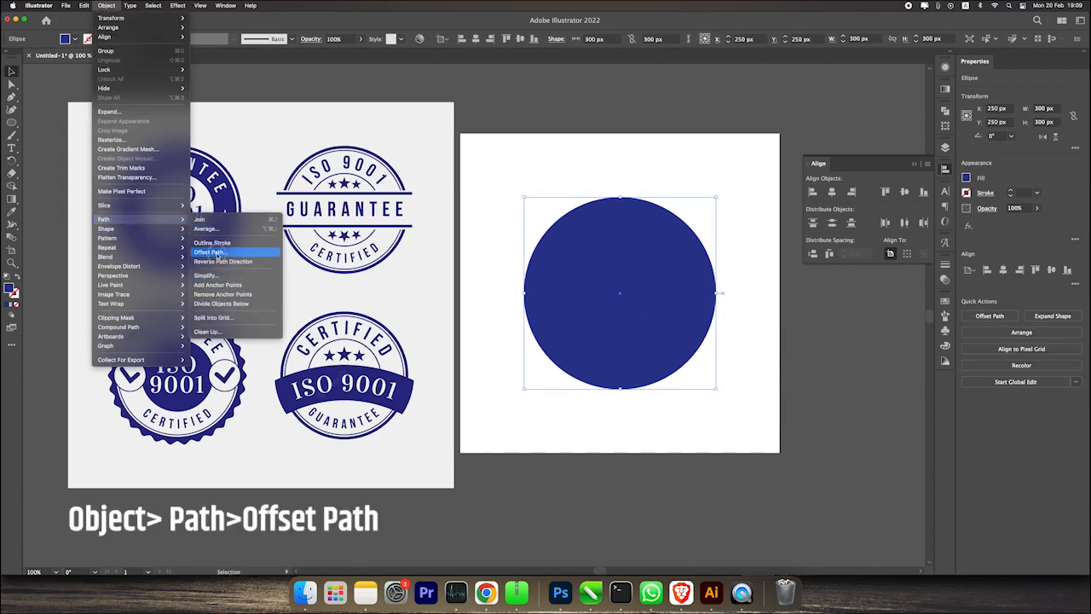
left_click(218, 252)
left_click(633, 311)
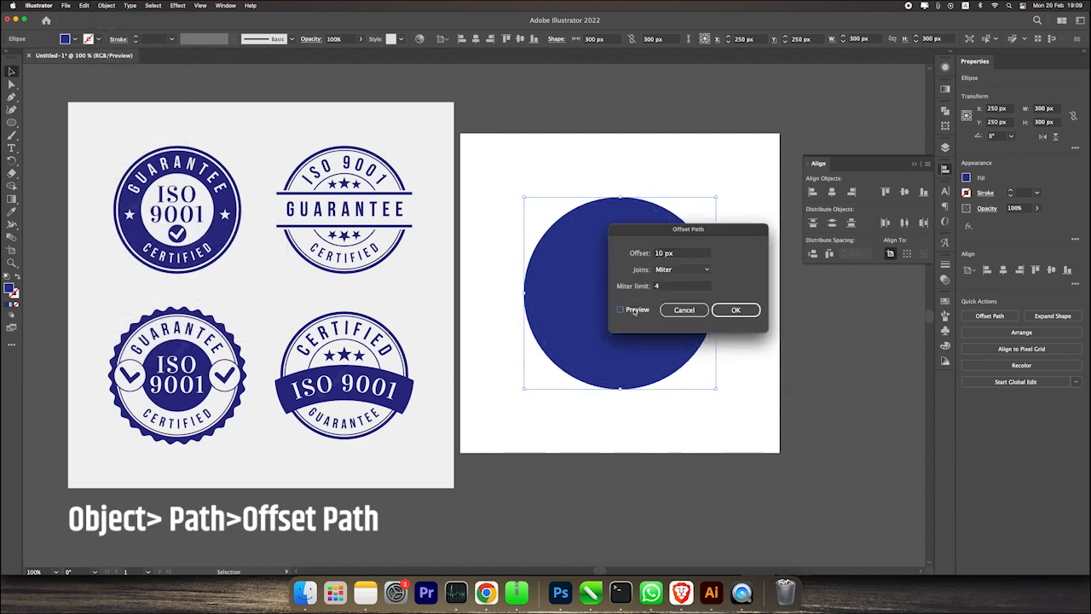
left_click(629, 310)
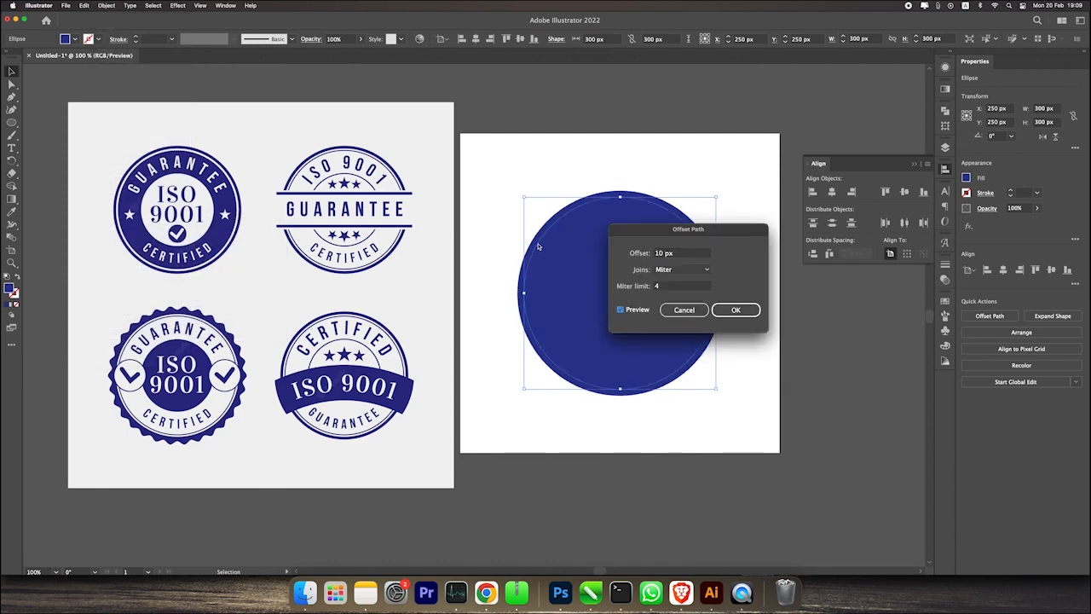
double_click(659, 255)
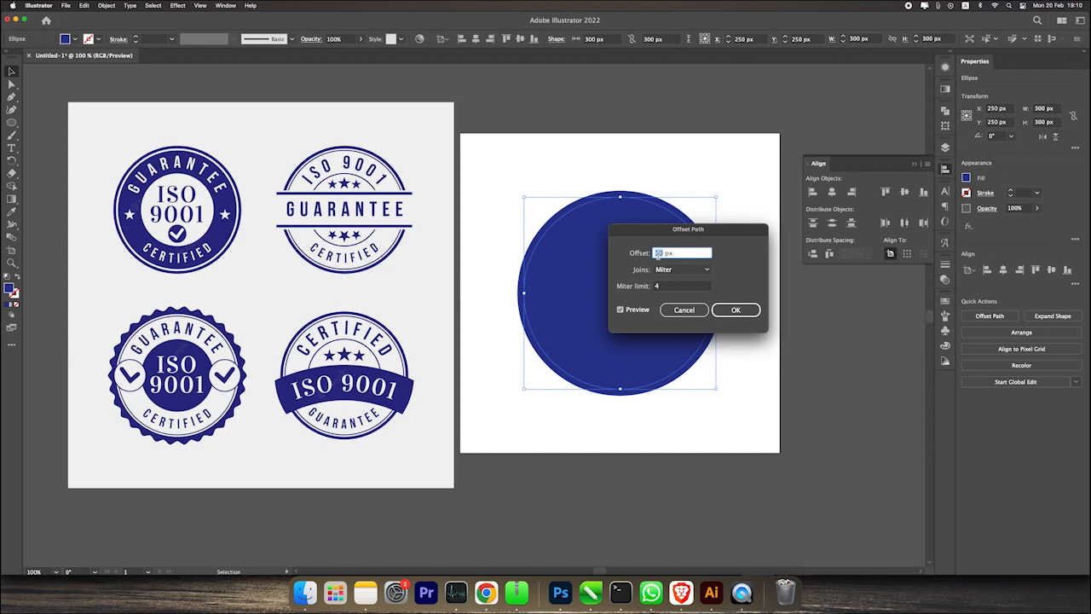
key("Down")
key("Down")
key("Down")
key("Down")
key("Down")
key("Down")
key("Down")
key("Down")
key("Down")
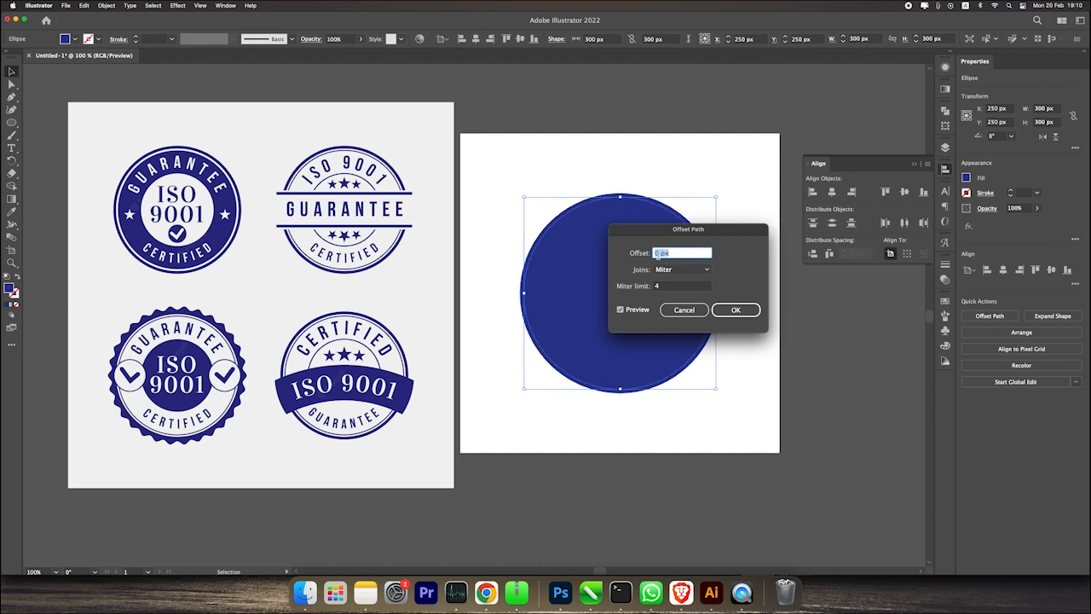
key("Down")
key("Down")
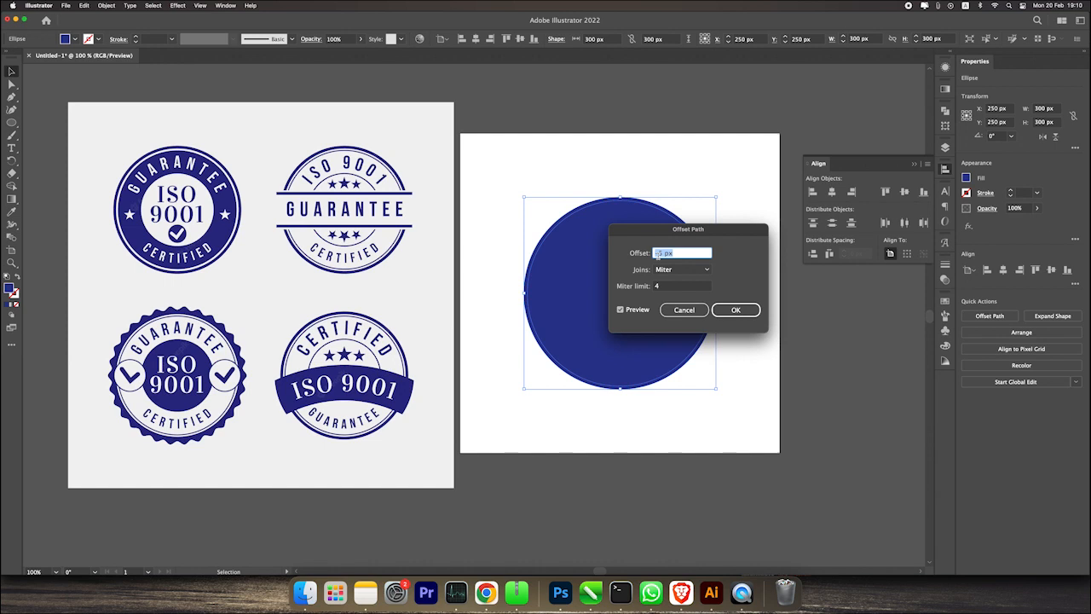
key("Down")
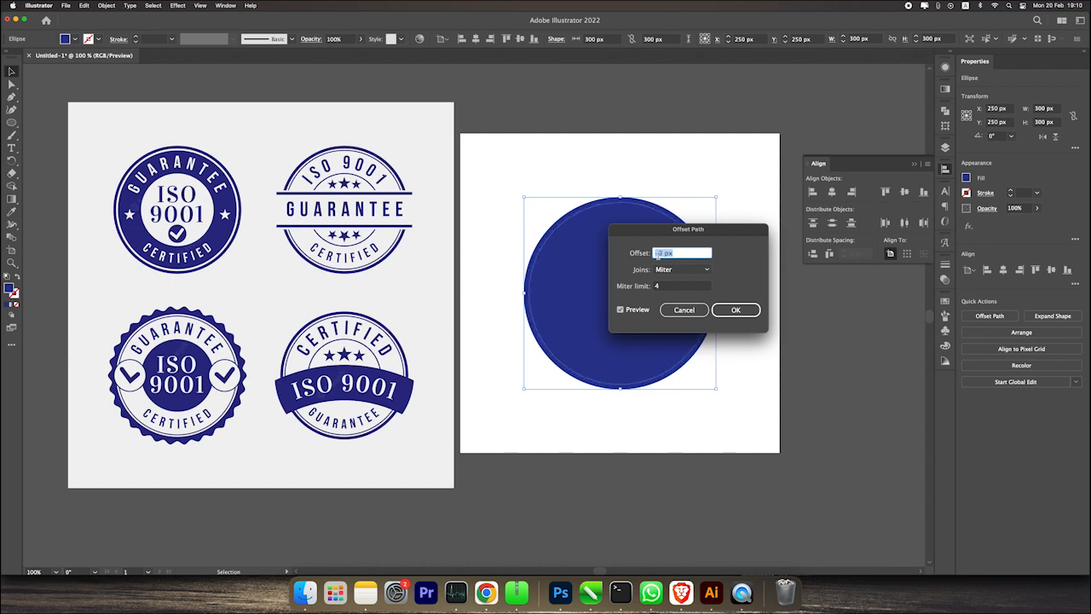
key("Down")
key("Down")
key("Down")
key("Down")
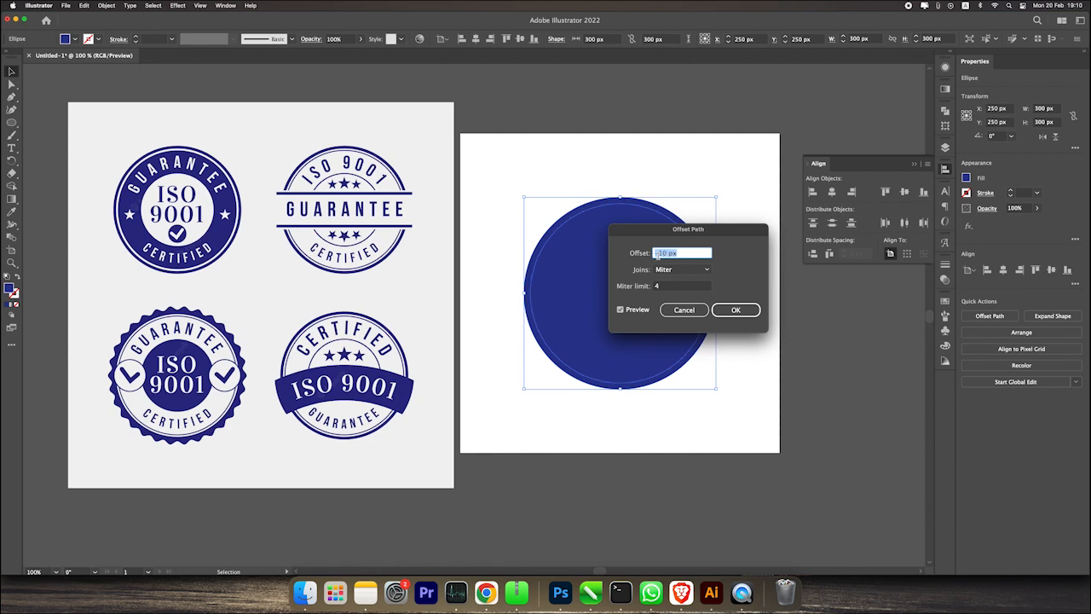
left_click(735, 309)
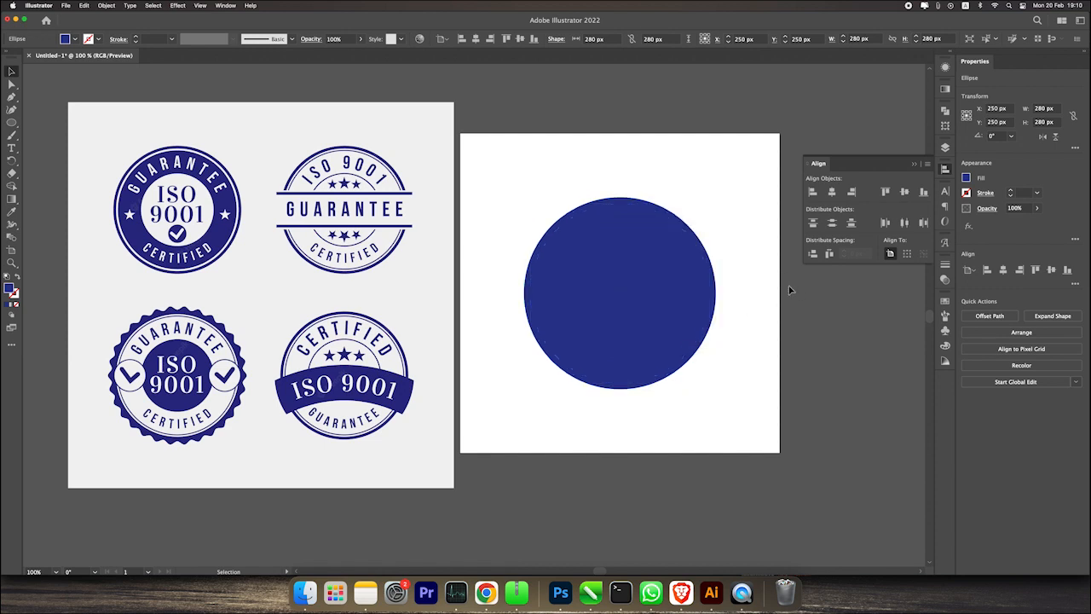
- Move the inner offset circle down off the larger circle to check it, and undo the move
left_click_drag(639, 253, 635, 331)
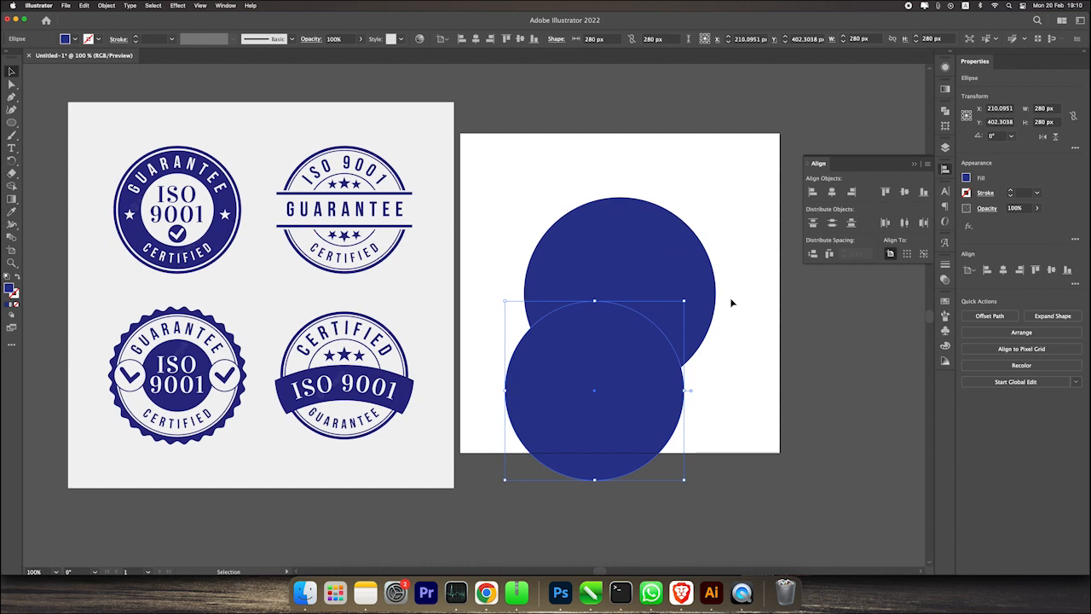
key("super+z")
left_click(785, 302)
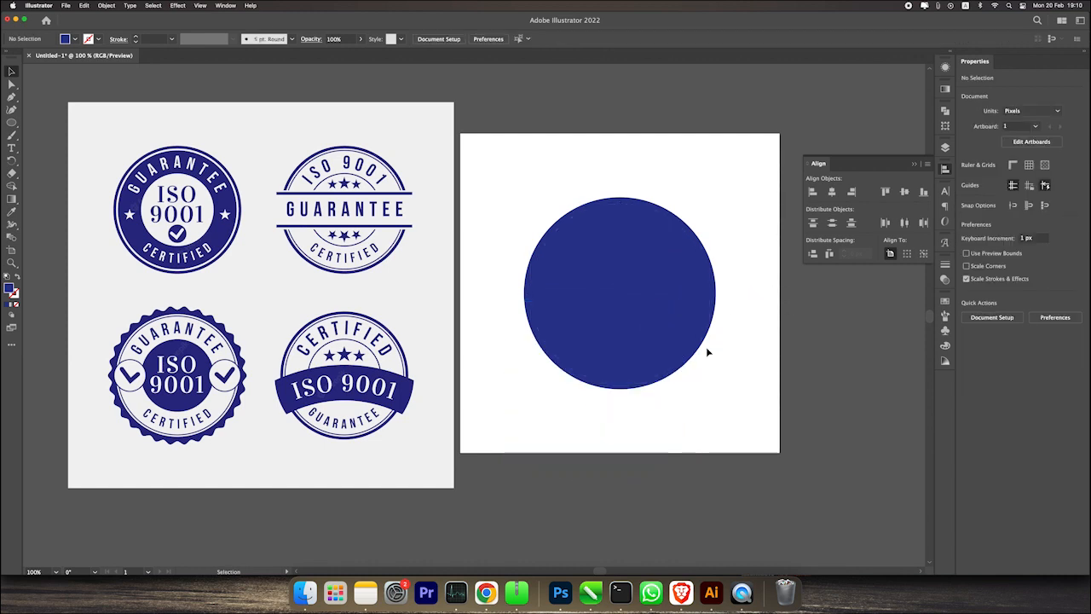
- Give the inner offset circle a white stroke, keeping its blue fill
left_click(625, 281)
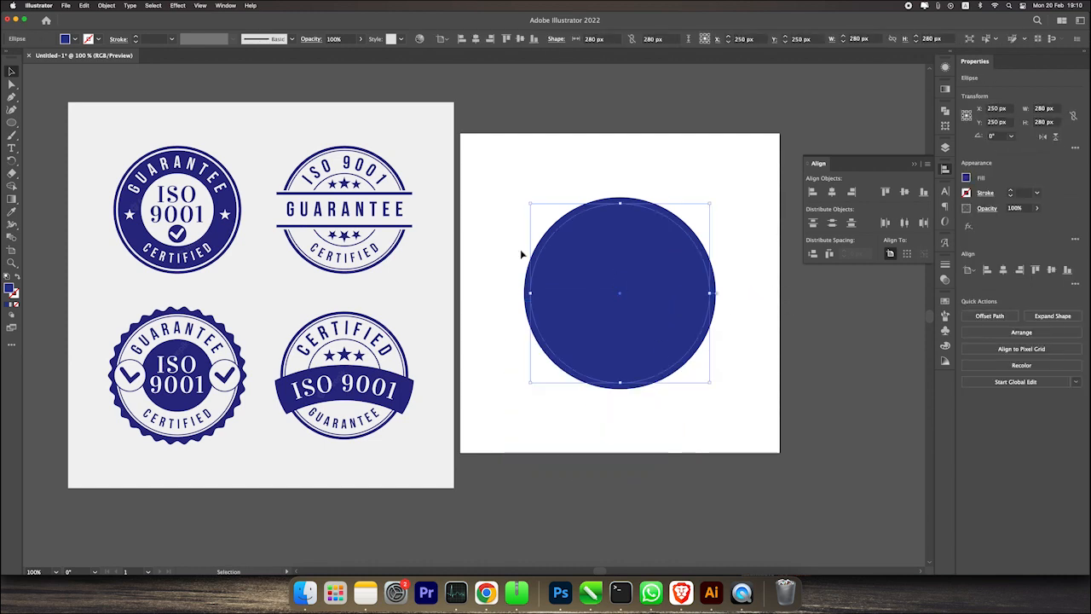
left_click(99, 39)
left_click(24, 63)
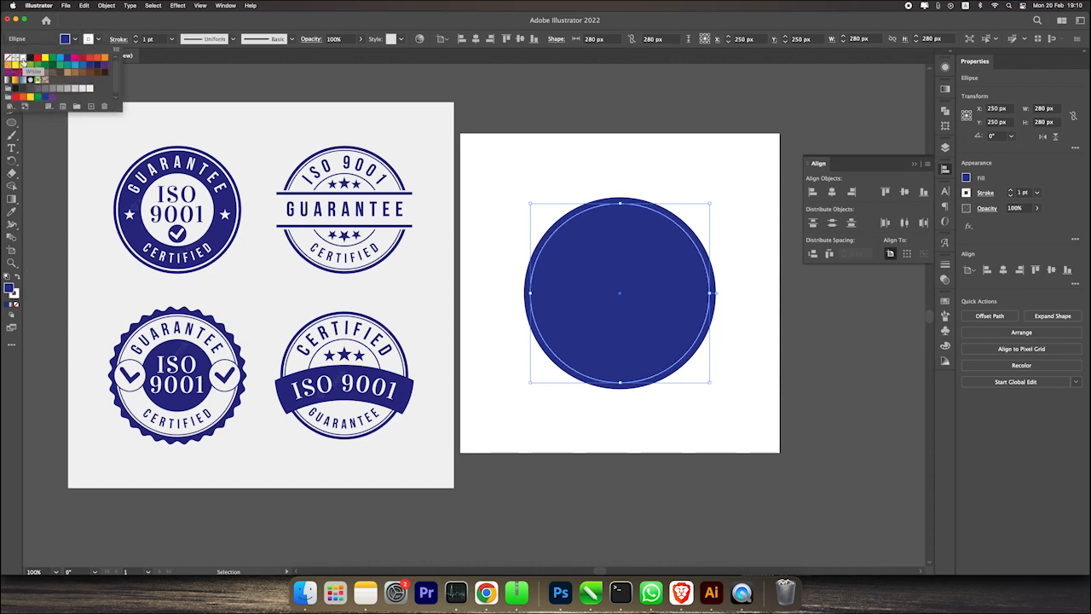
left_click(623, 156)
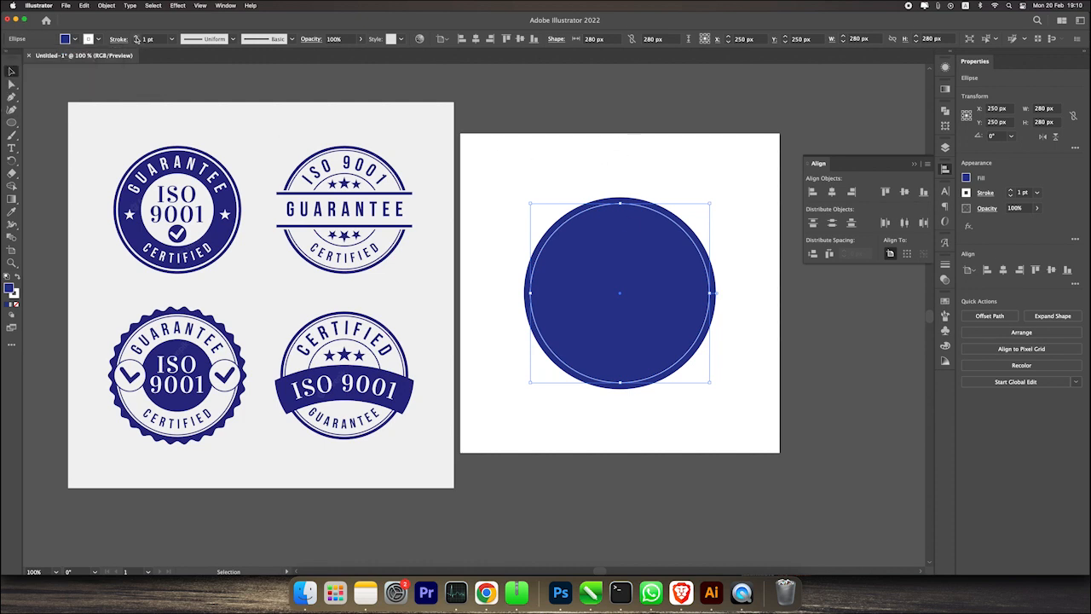
- Thicken the inner circle's white stroke, trying 3 pt and settling on 4 pt
left_click(137, 37)
left_click(137, 37)
left_click(136, 37)
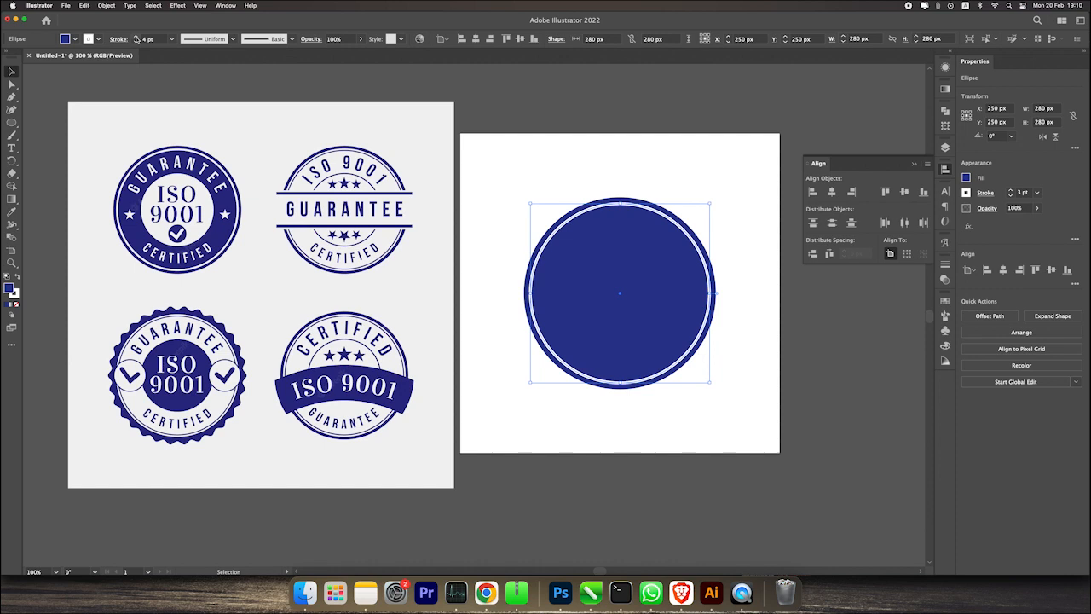
left_click(135, 42)
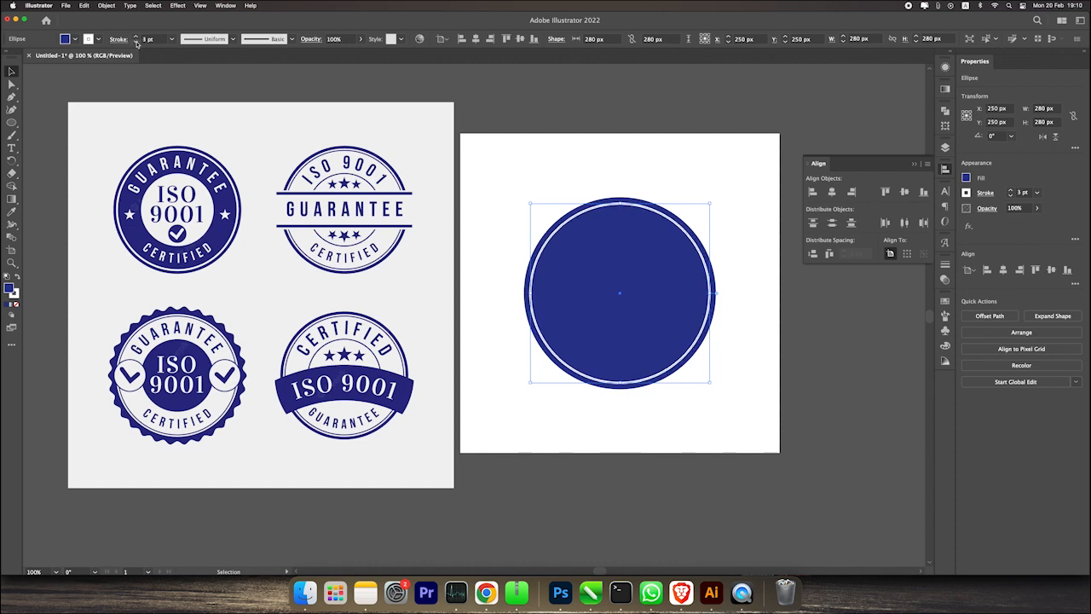
left_click(657, 151)
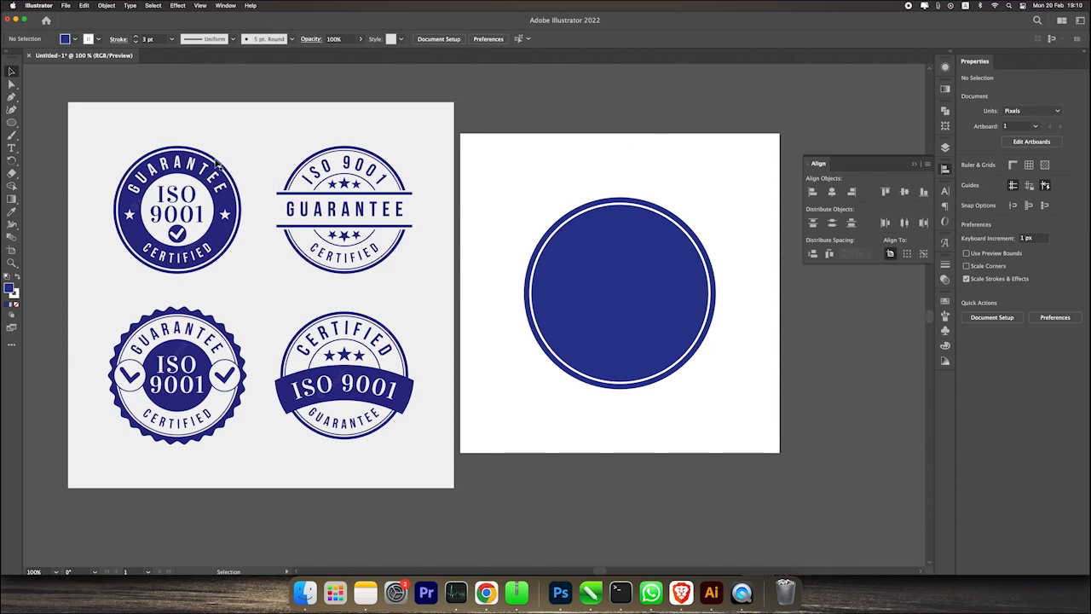
left_click(563, 233)
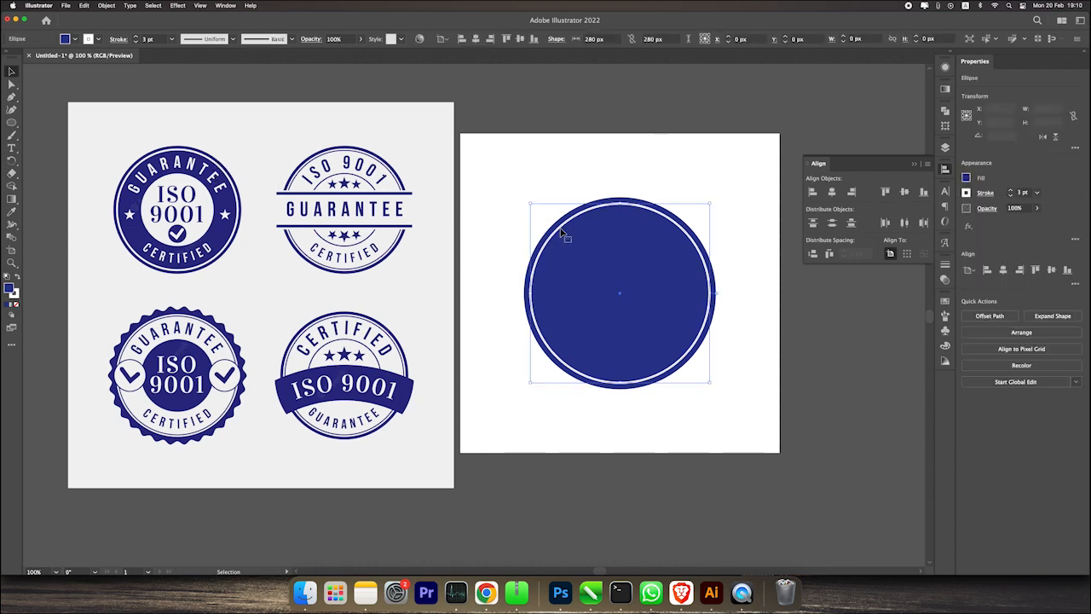
left_click(134, 37)
left_click(763, 219)
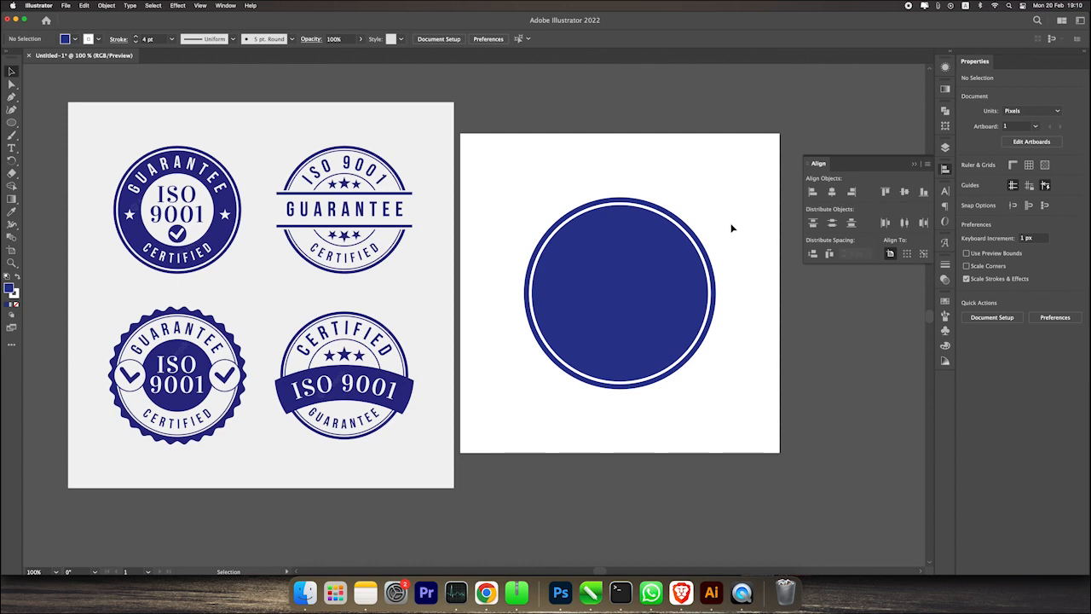
- Move the white-stroked inner circle down to check it, and undo the move
left_click(606, 314)
left_click(753, 284)
left_click_drag(747, 312, 716, 301)
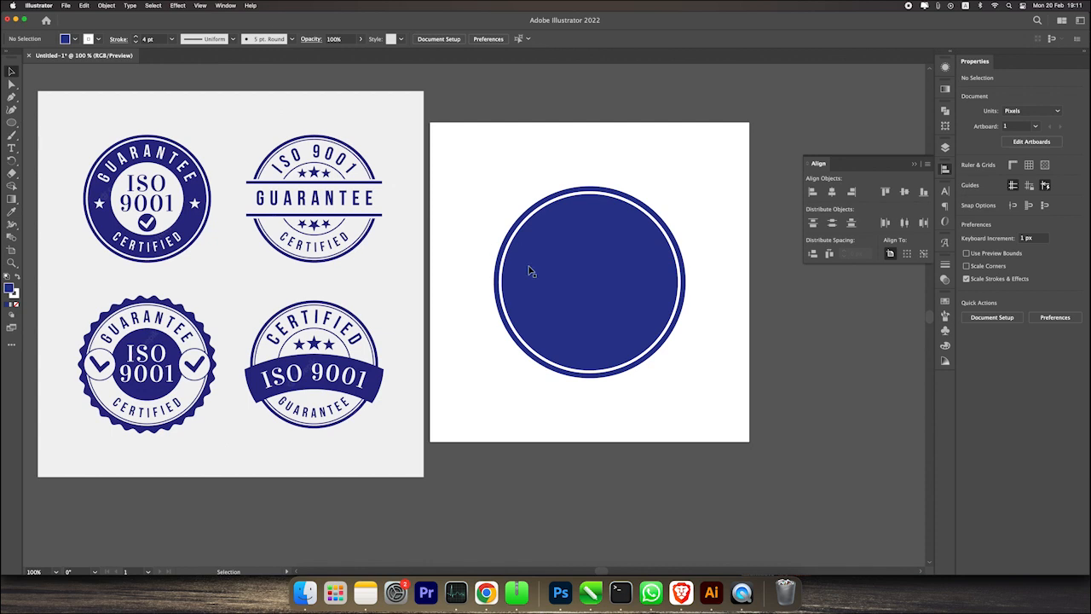
left_click(611, 274)
left_click_drag(582, 232, 580, 290)
key("super+z")
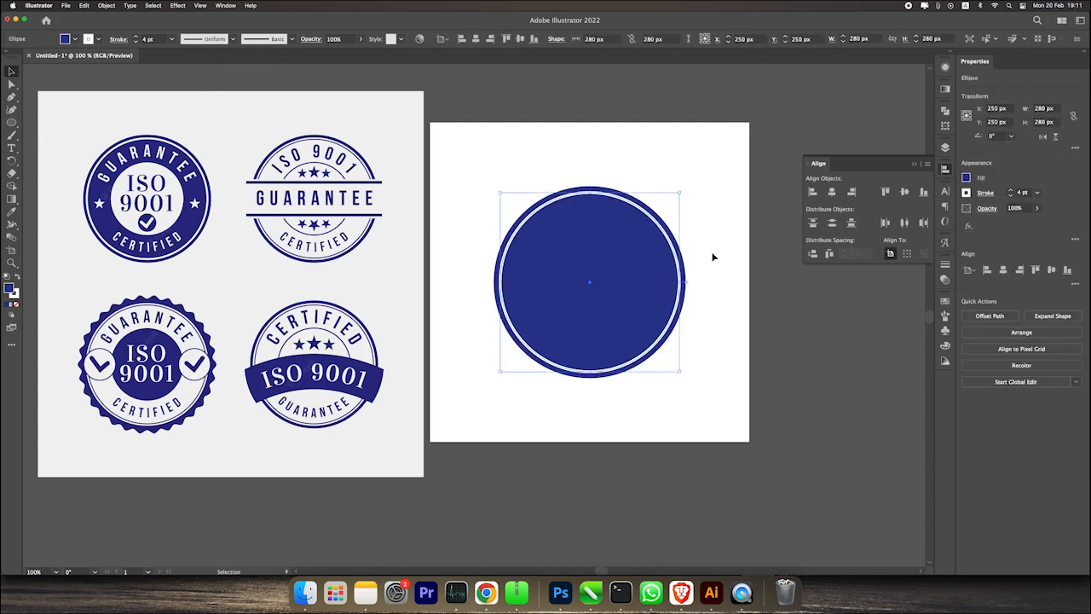
left_click(717, 249)
- Create a 200 px by 200 px circle with the Ellipse tool and move it off the artboard onto empty canvas
left_click(11, 122)
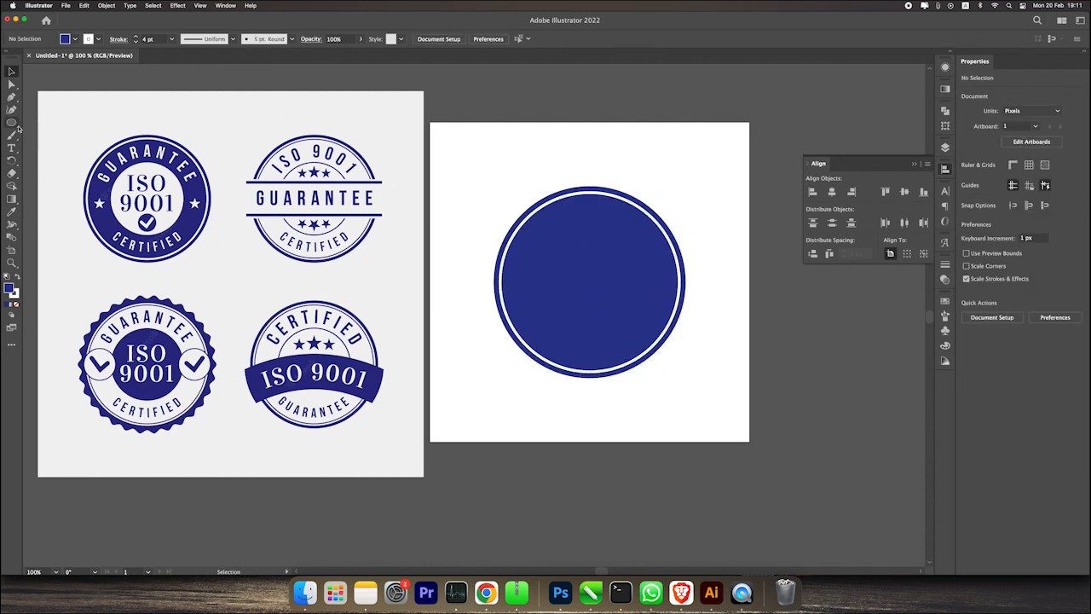
left_click(584, 265)
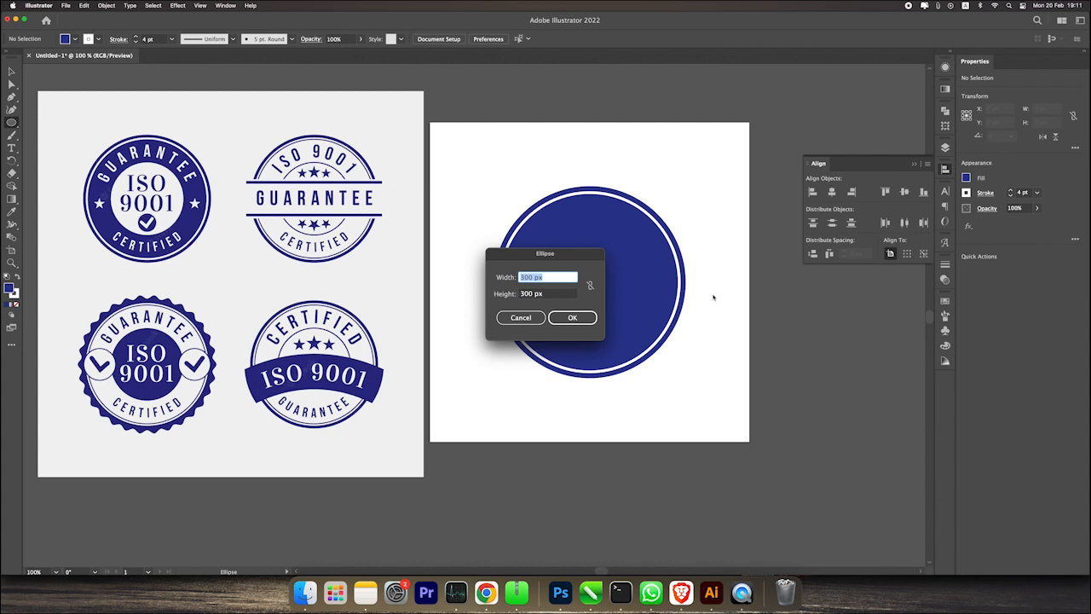
type("200")
left_click(527, 296)
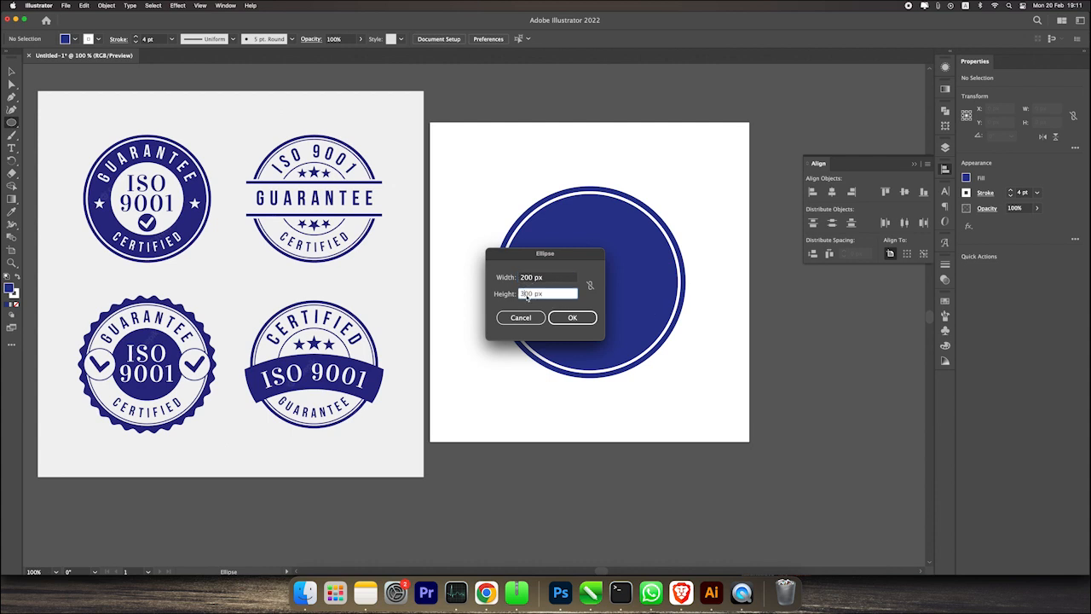
type("200")
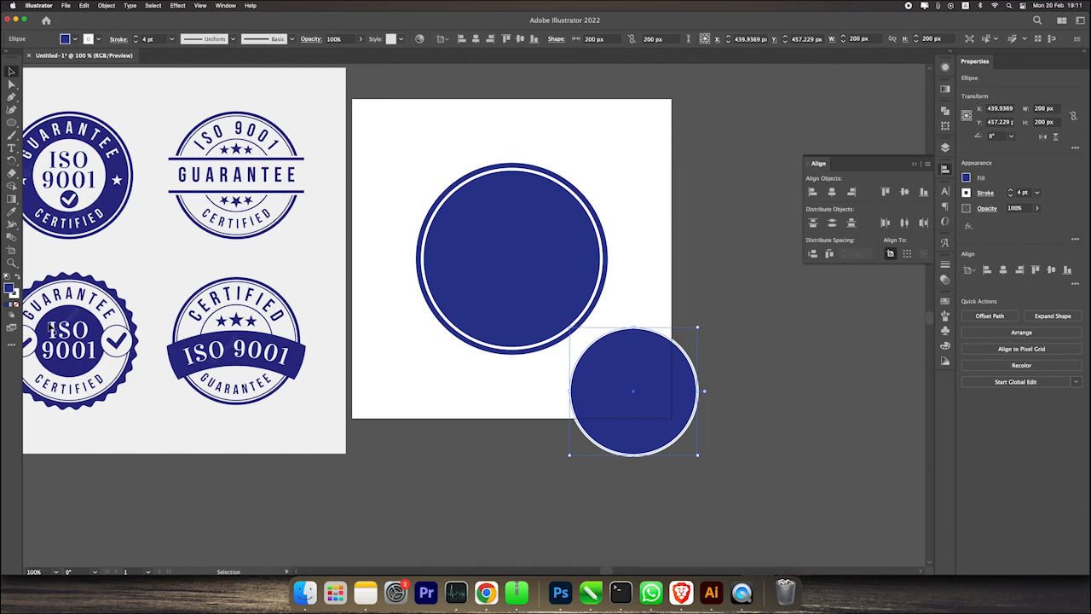
left_click_drag(636, 390, 762, 343)
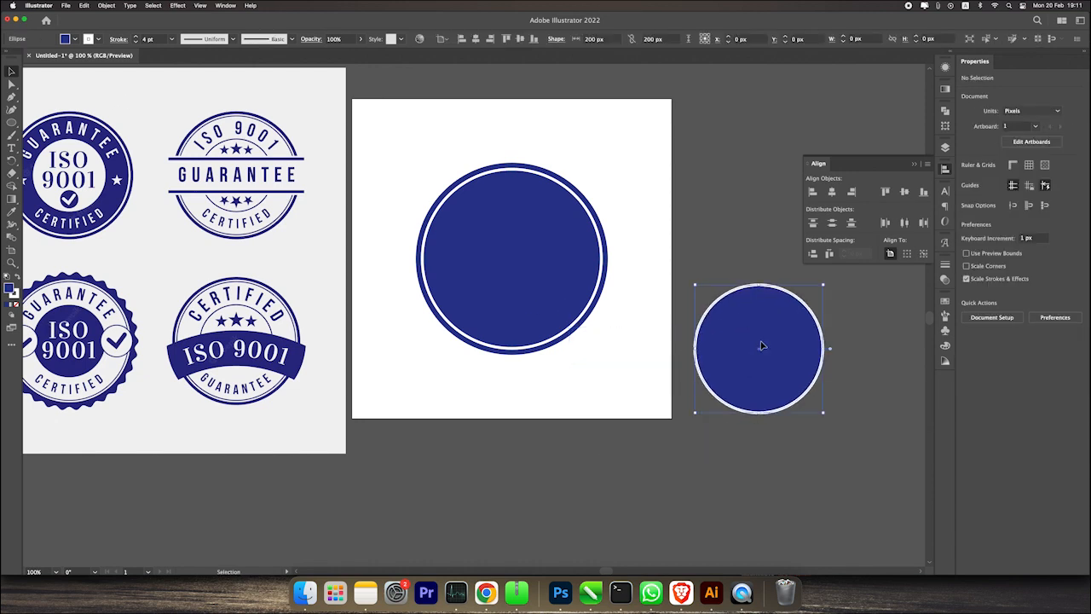
left_click(698, 455)
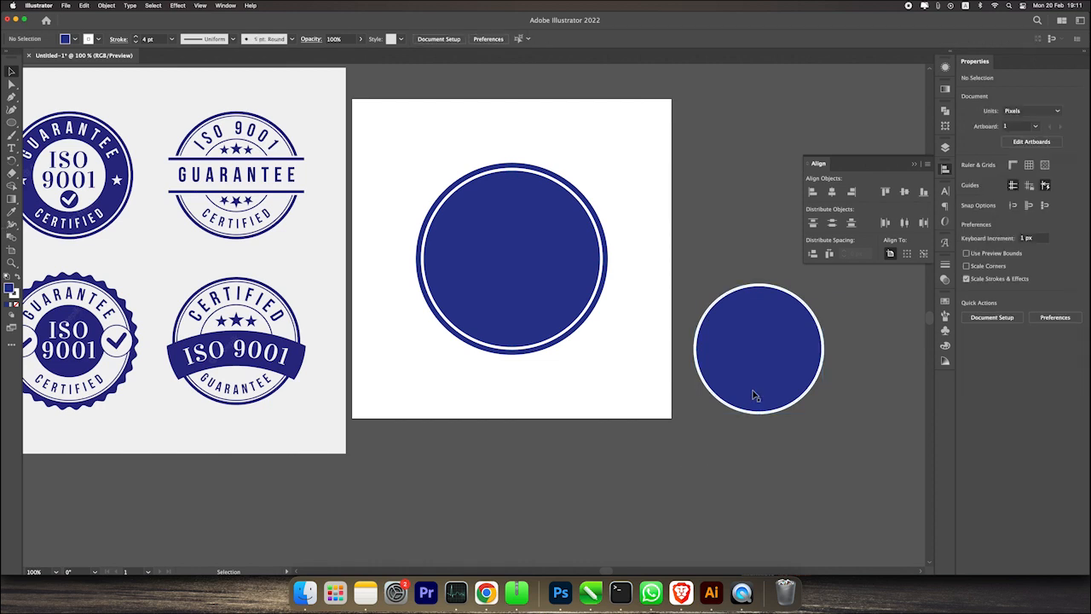
- Fill the 200 px circle with white and remove its stroke
left_click(764, 345)
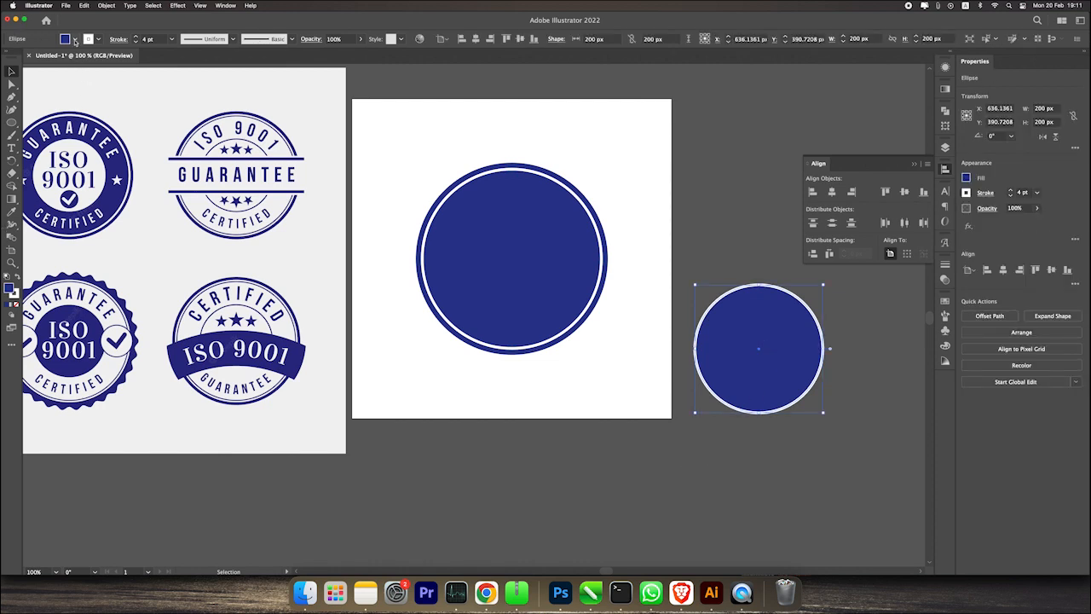
left_click(75, 39)
left_click(22, 57)
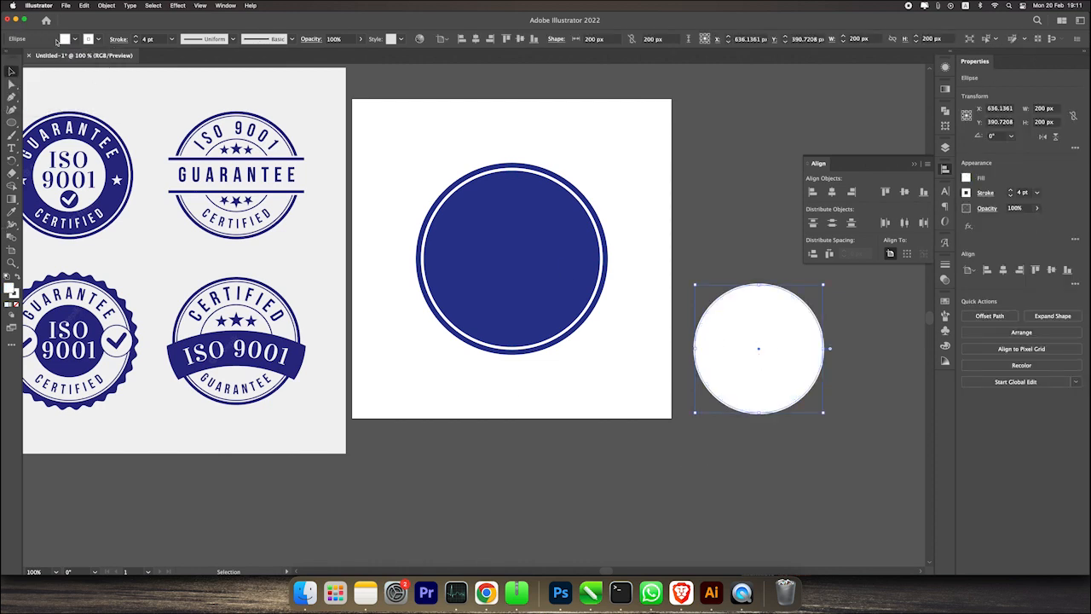
left_click(98, 39)
left_click(10, 60)
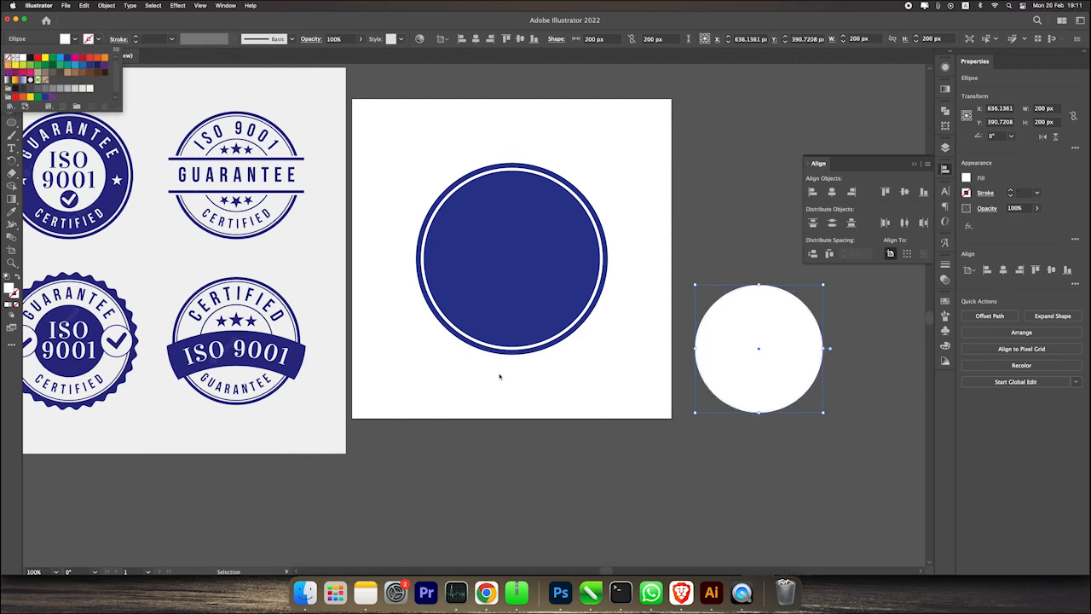
left_click(699, 444)
- Move the white circle onto the lower middle of the blue badge
left_click_drag(758, 361, 775, 338)
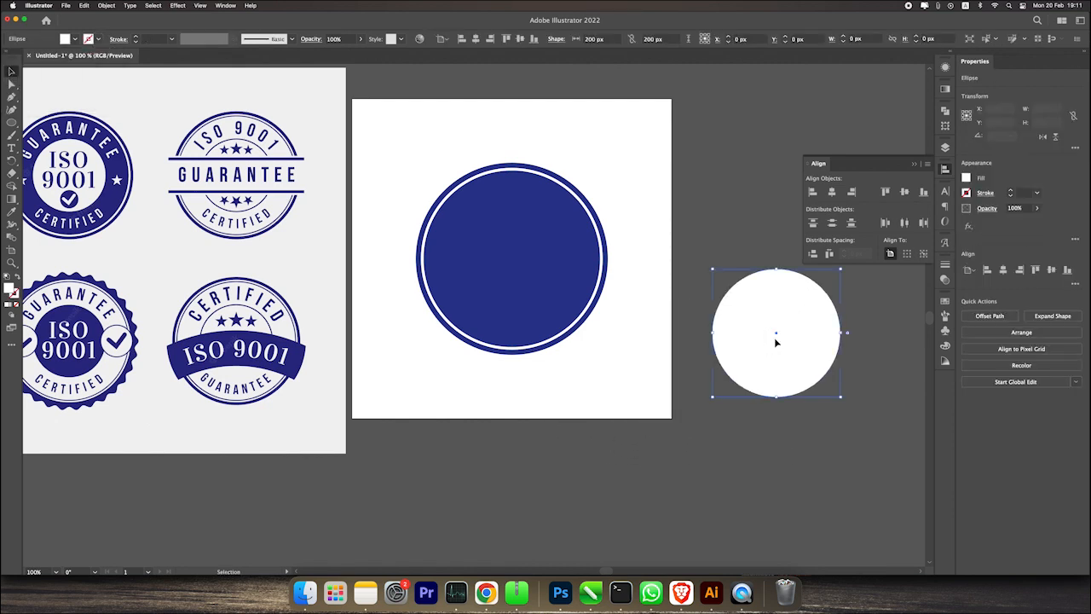
left_click(550, 248, "shift")
left_click(712, 430)
left_click_drag(775, 324, 517, 278)
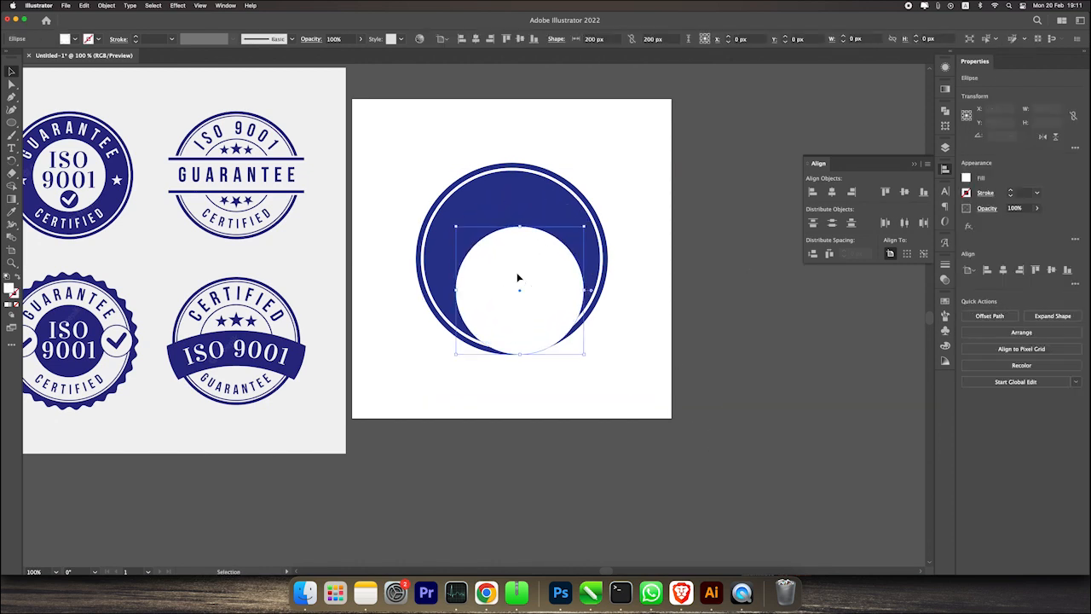
left_click(745, 299)
- Centre the white circle horizontally and vertically on the white-stroked blue circle, using that blue circle as the key object
left_click(561, 293)
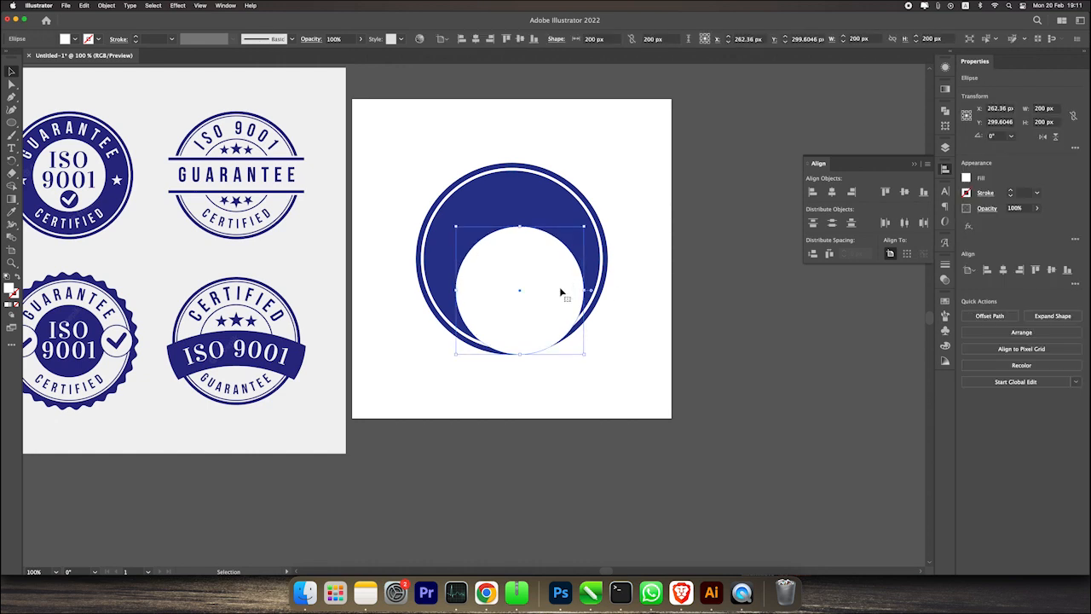
left_click(533, 192, "shift")
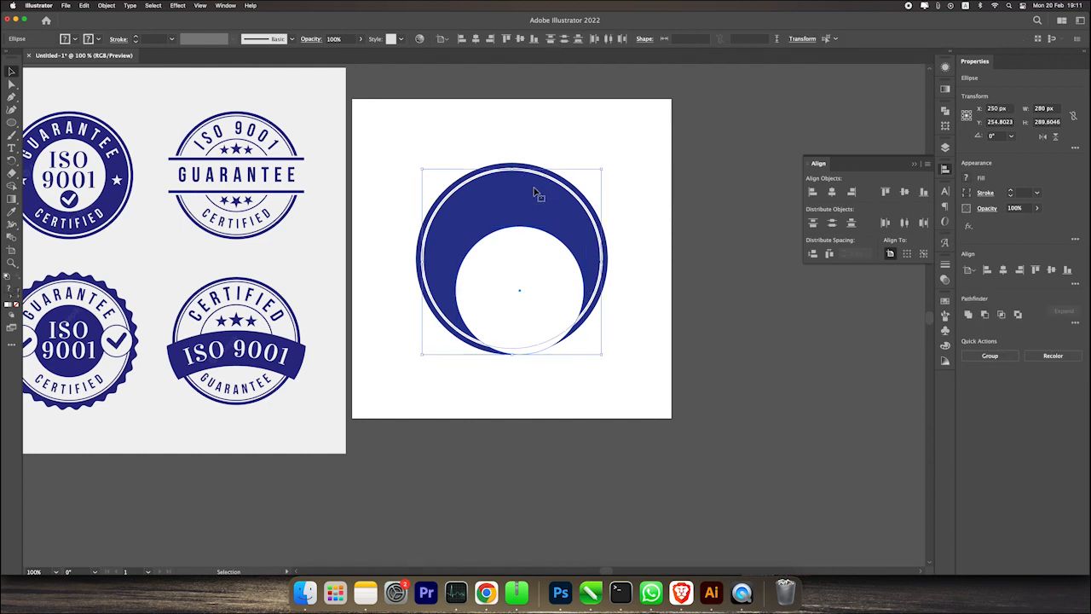
left_click(533, 192)
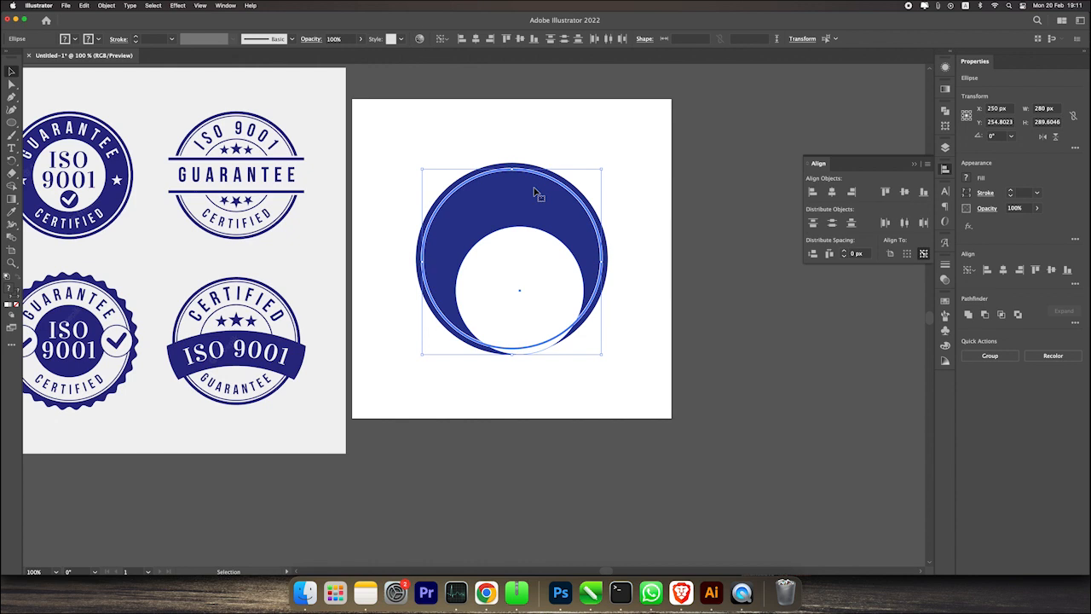
left_click(833, 192)
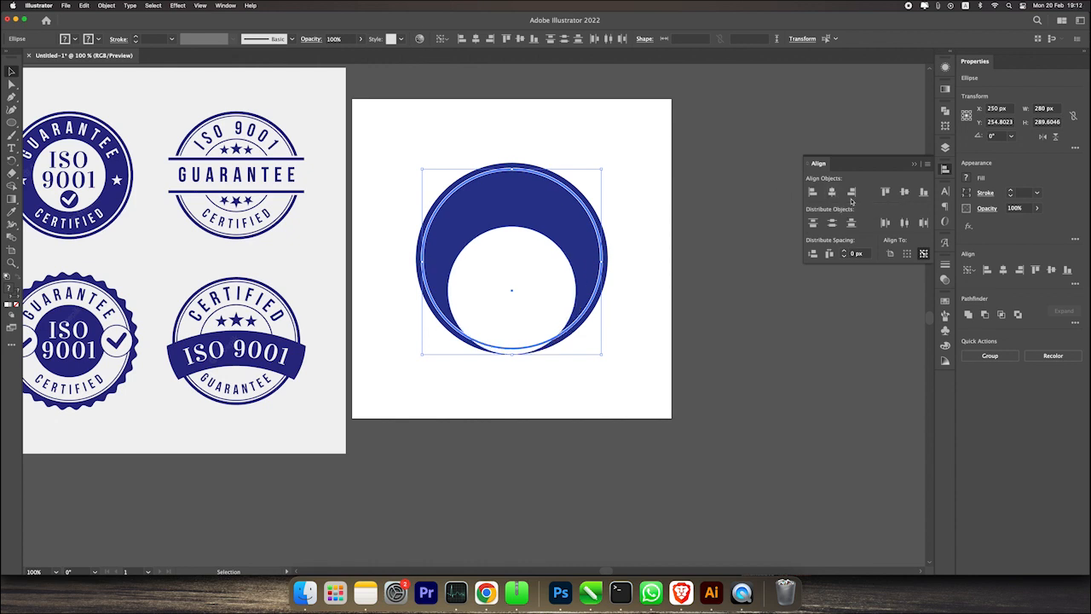
left_click(904, 192)
left_click(734, 309)
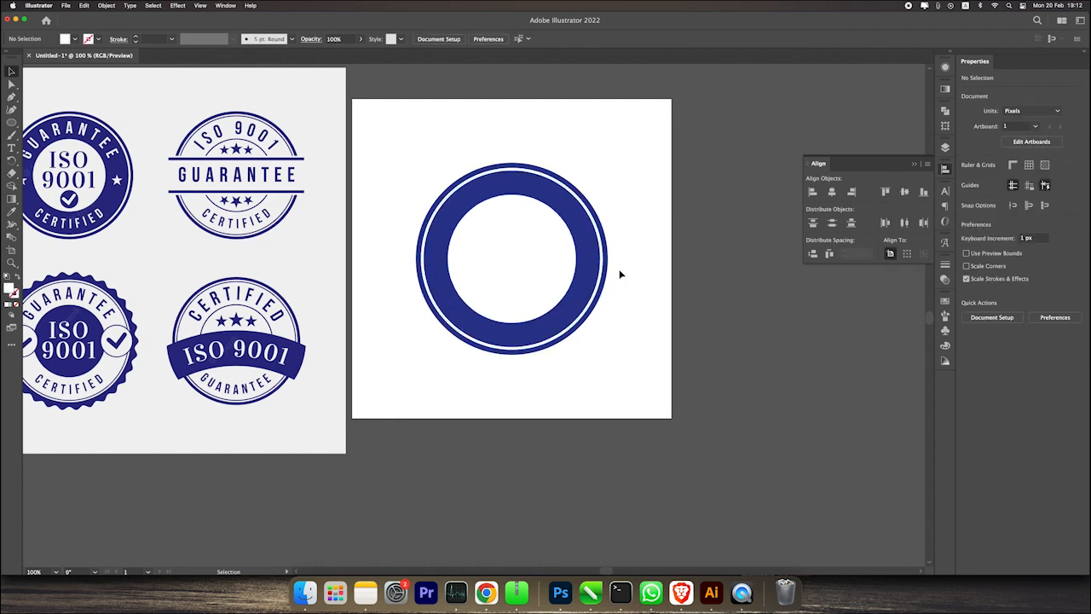
- Pull the white circle and the white-stroked blue circle off the badge's base circle
left_click_drag(528, 250, 793, 372)
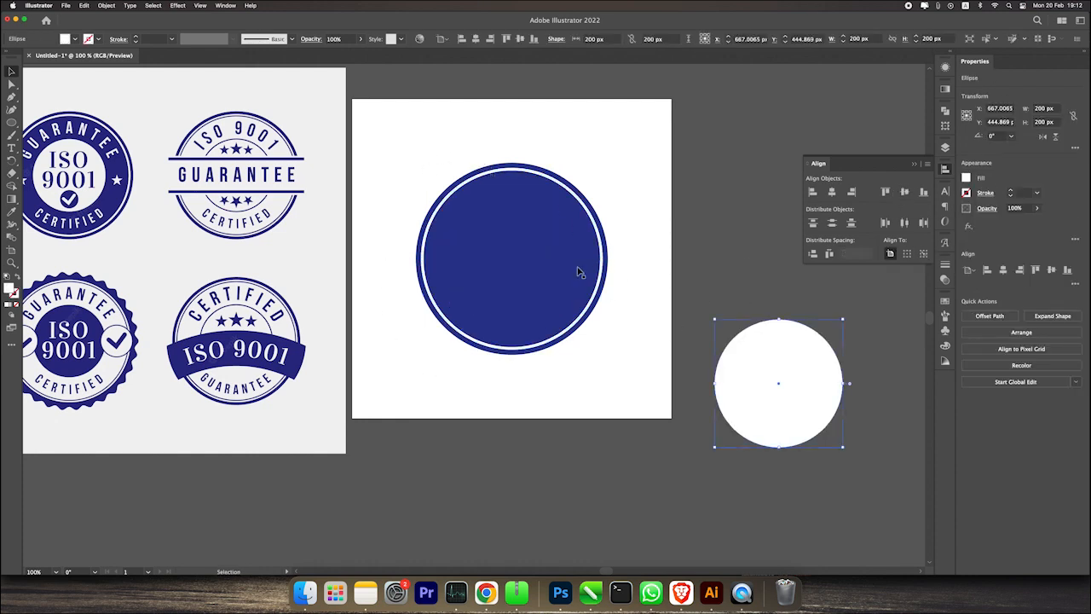
left_click_drag(504, 239, 634, 238)
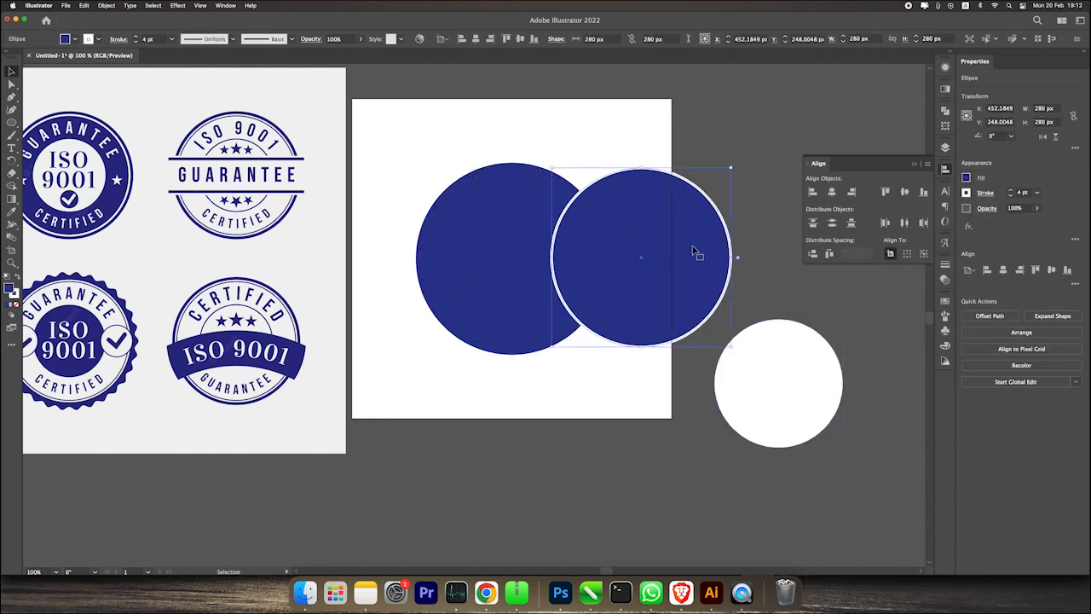
key("super+z")
left_click_drag(534, 257, 702, 224)
scroll(724, 236, "right", 3)
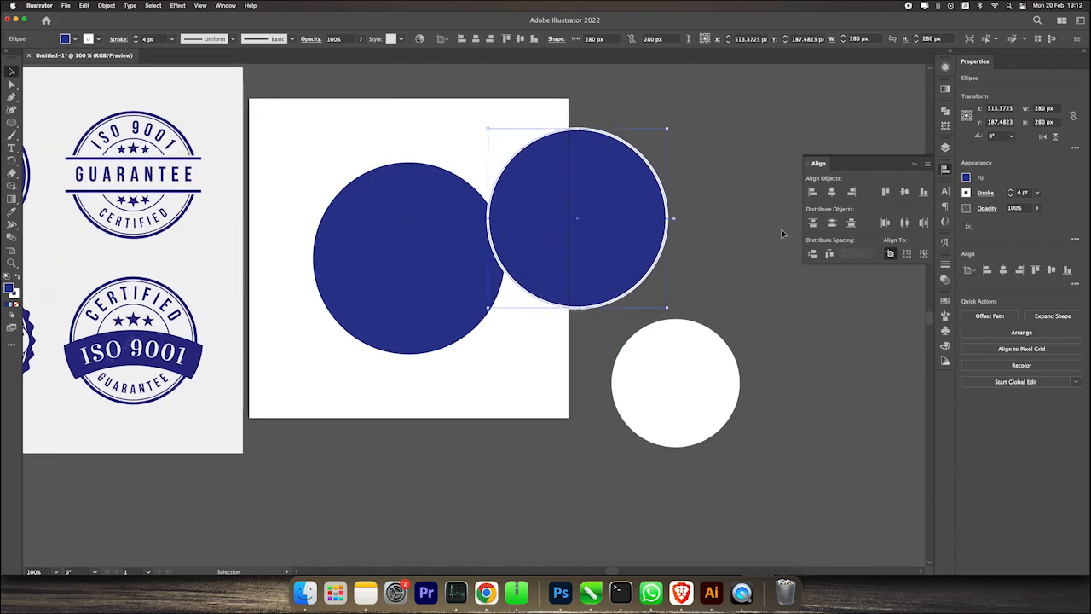
- Align the white-stroked blue circle to the artboard, centred horizontally and vertically over the base circle
left_click(832, 192)
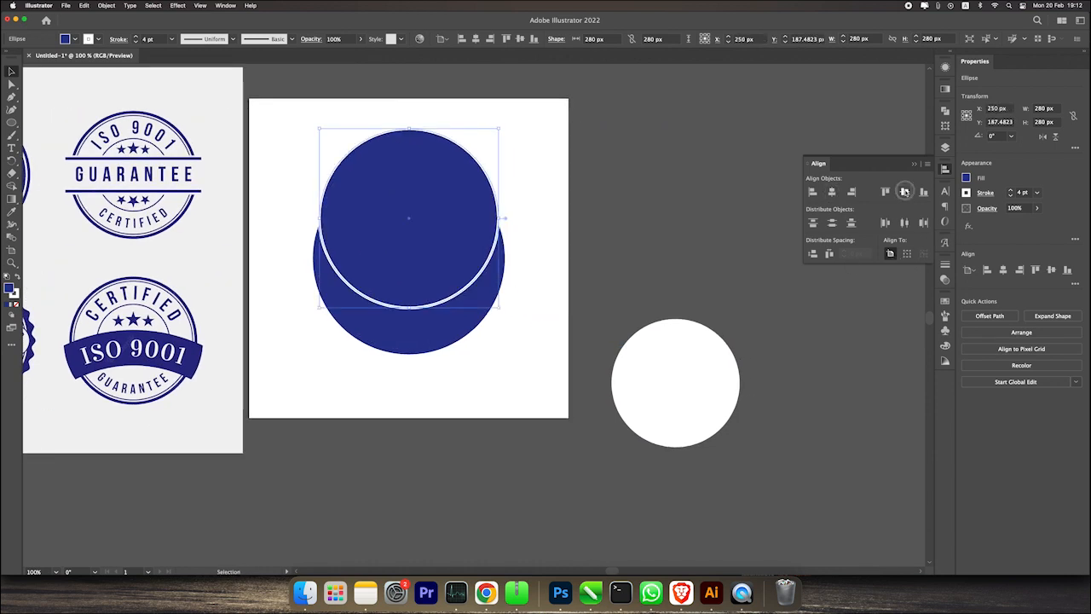
left_click(905, 192)
left_click(644, 231)
- Align the white 200 px circle to the artboard's horizontal and vertical centre, inside the blue ring
left_click(654, 389)
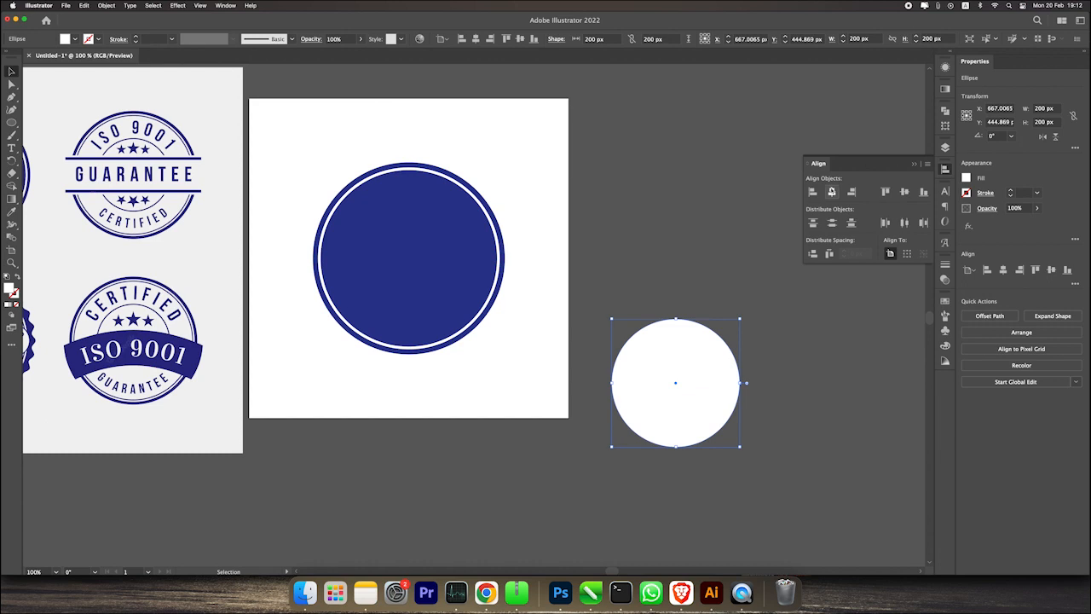
left_click(832, 192)
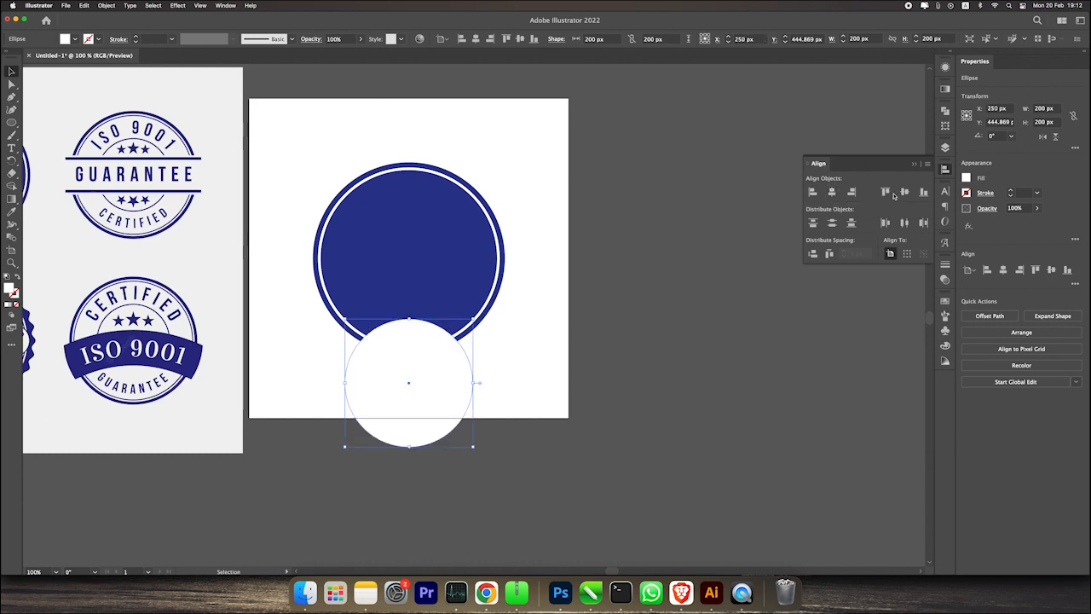
left_click(904, 192)
left_click(725, 277)
scroll(682, 284, "left", 5)
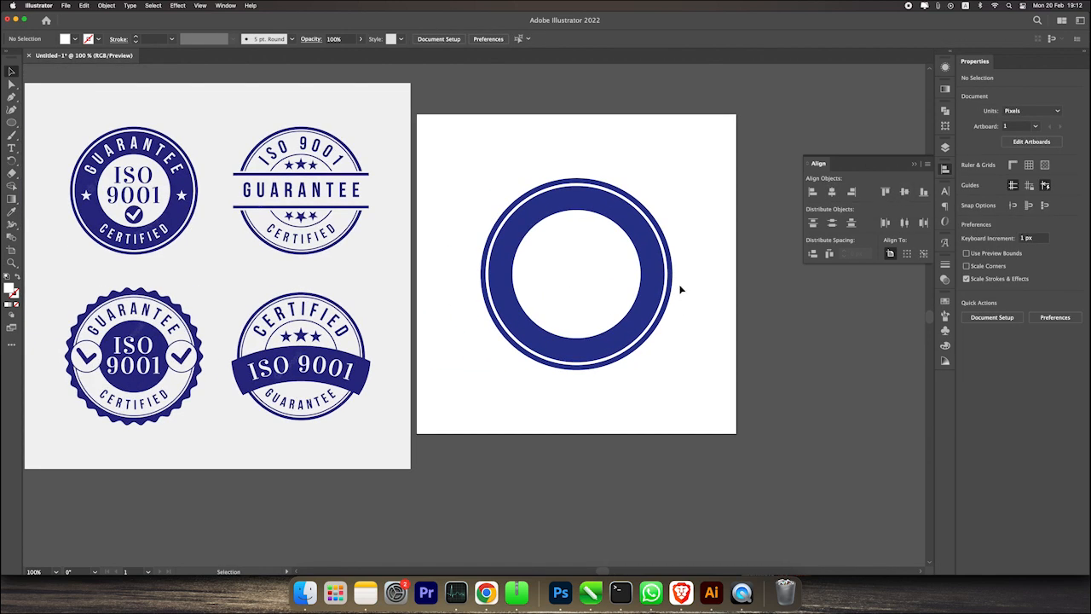
- Scale the white centre circle down slightly about its centre, keeping its proportions, to widen the blue band
left_click(580, 273)
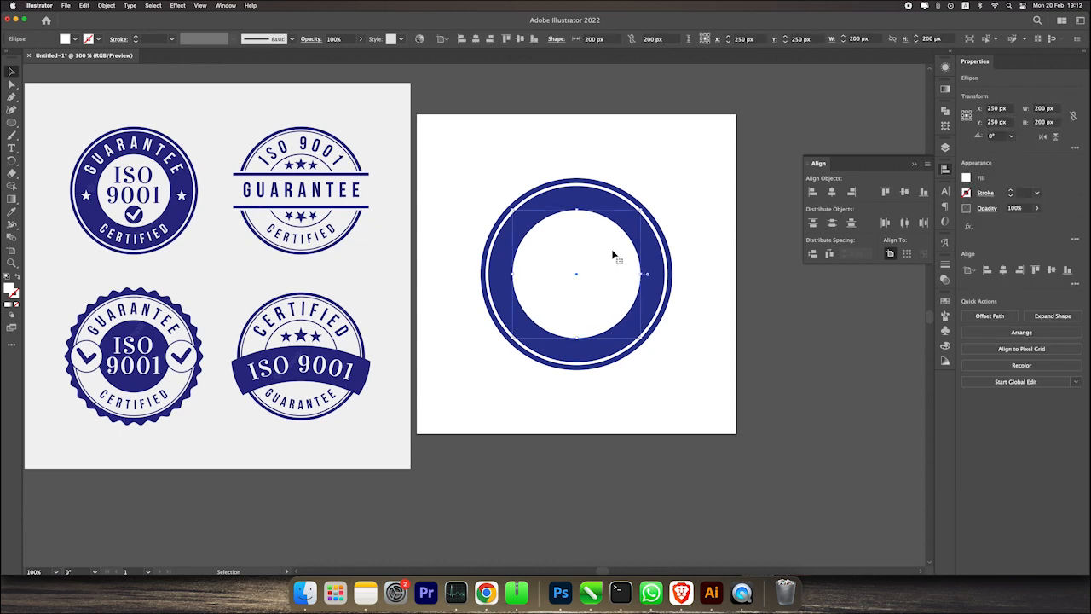
left_click_drag(644, 208, 637, 219)
left_click(691, 187)
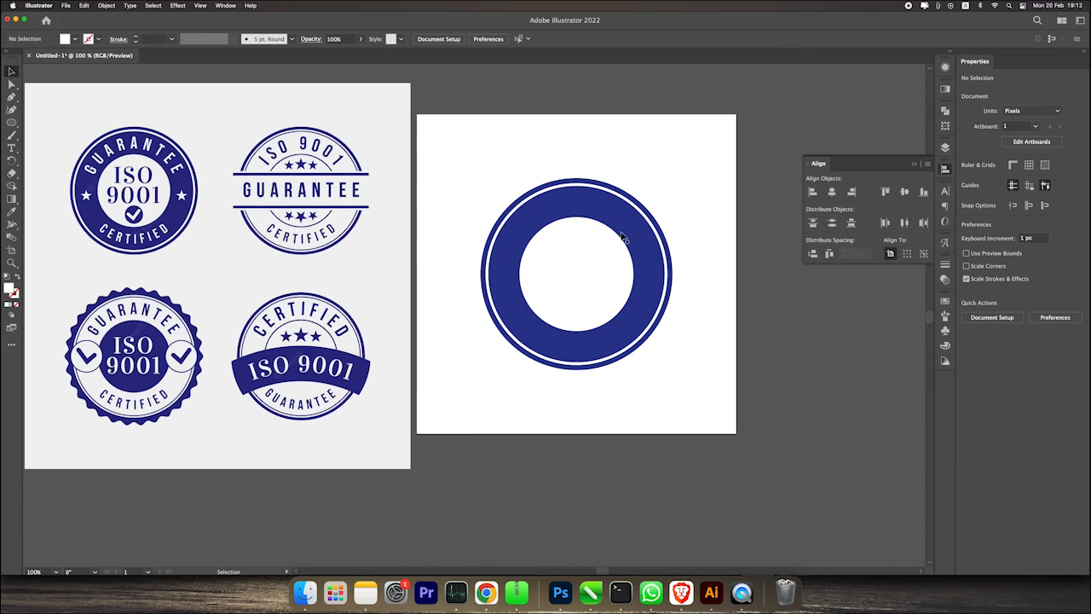
- Duplicate the badge's white centre circle and place the copy outside the artboard, beside the badge
left_click(546, 282)
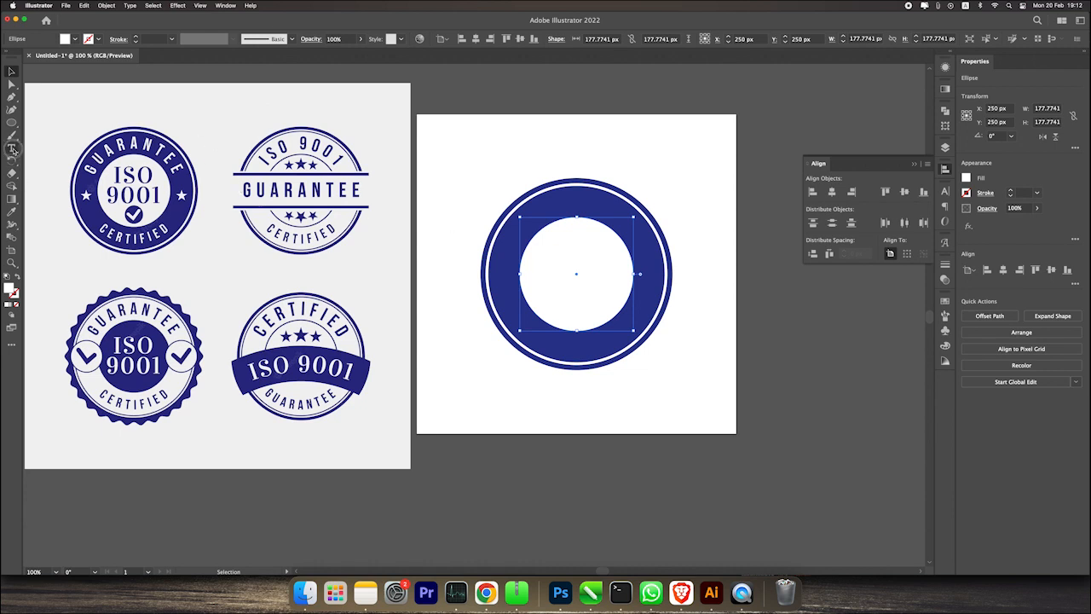
left_click(12, 148)
left_click(52, 158)
left_click(12, 75)
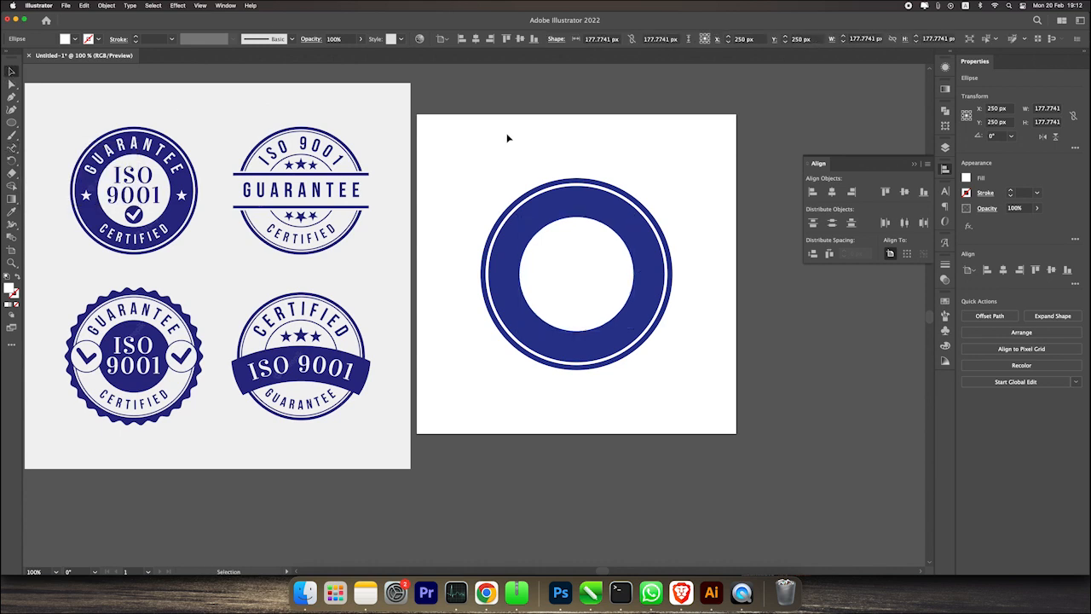
left_click(507, 137)
scroll(507, 137, "down", 1)
left_click_drag(591, 145, 469, 129)
left_click_drag(381, 143, 481, 171)
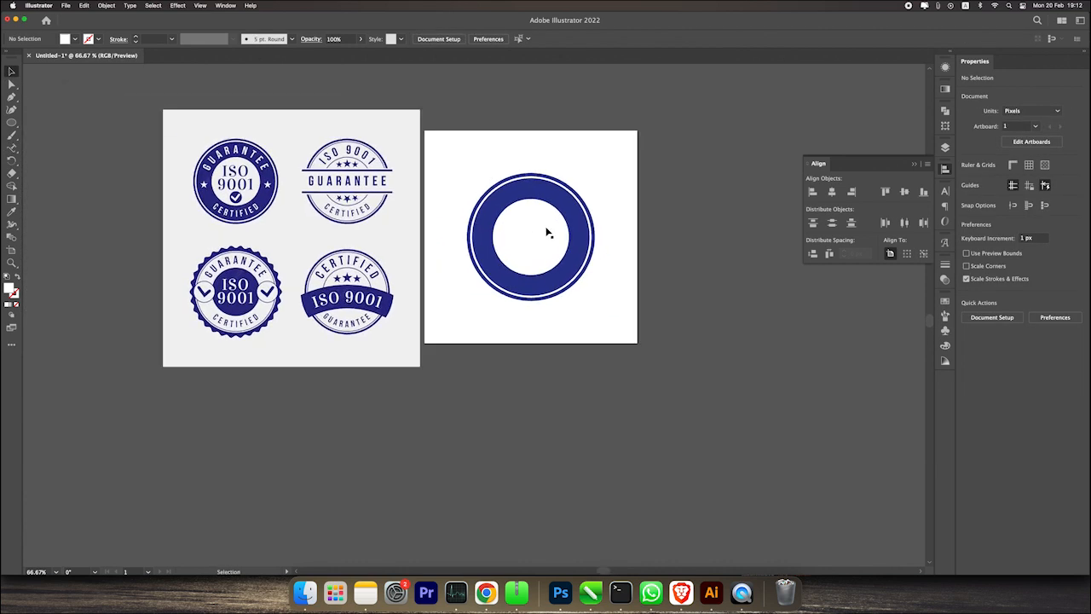
left_click_drag(524, 226, 657, 365)
key("super+z")
left_click_drag(531, 236, 649, 234)
scroll(670, 345, "up", 1)
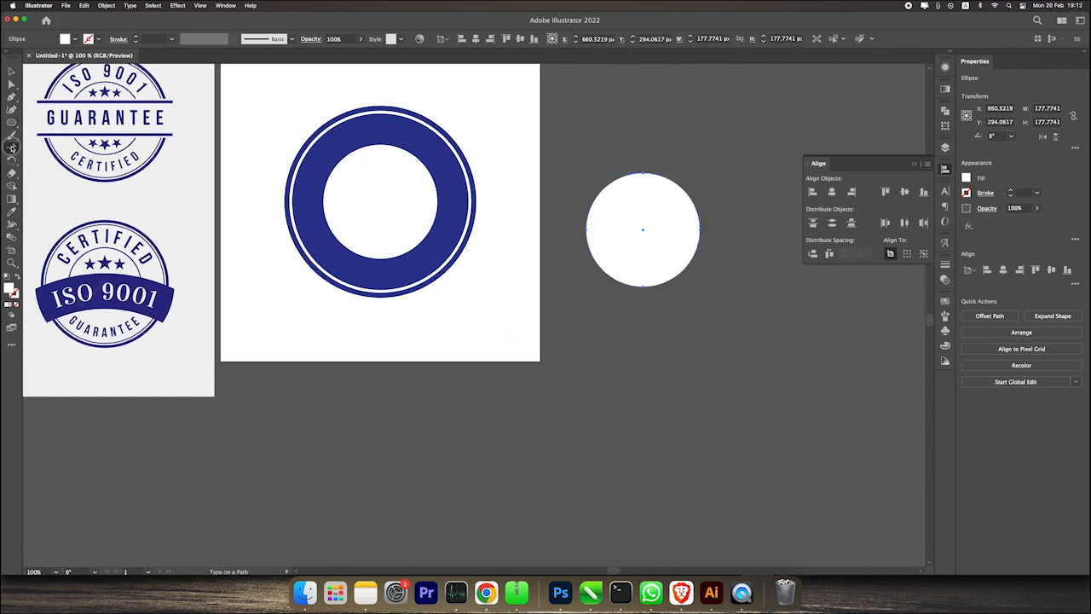
- Turn the white circle copy into a type path with the Type on a Path tool and enter GUARANTEE along it
left_click_drag(12, 148, 68, 163)
left_click(630, 176)
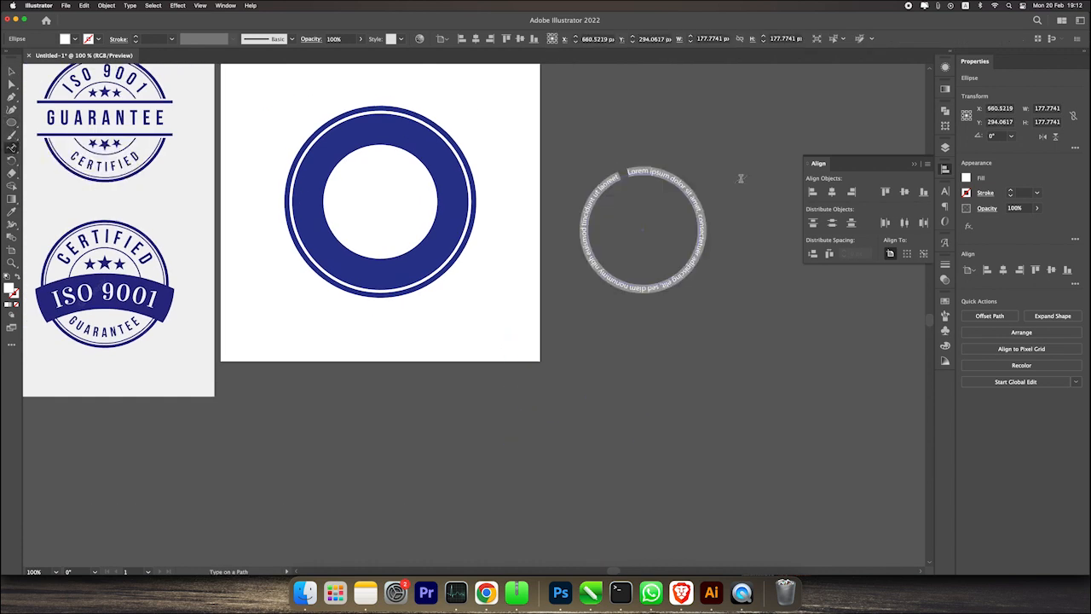
key("BackSpace")
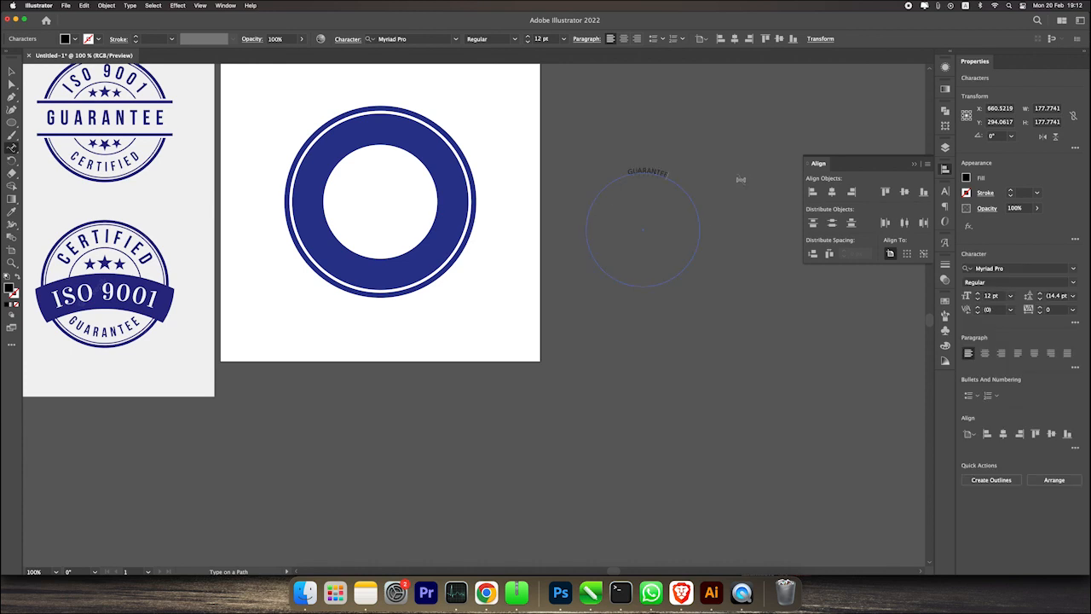
left_click(11, 70)
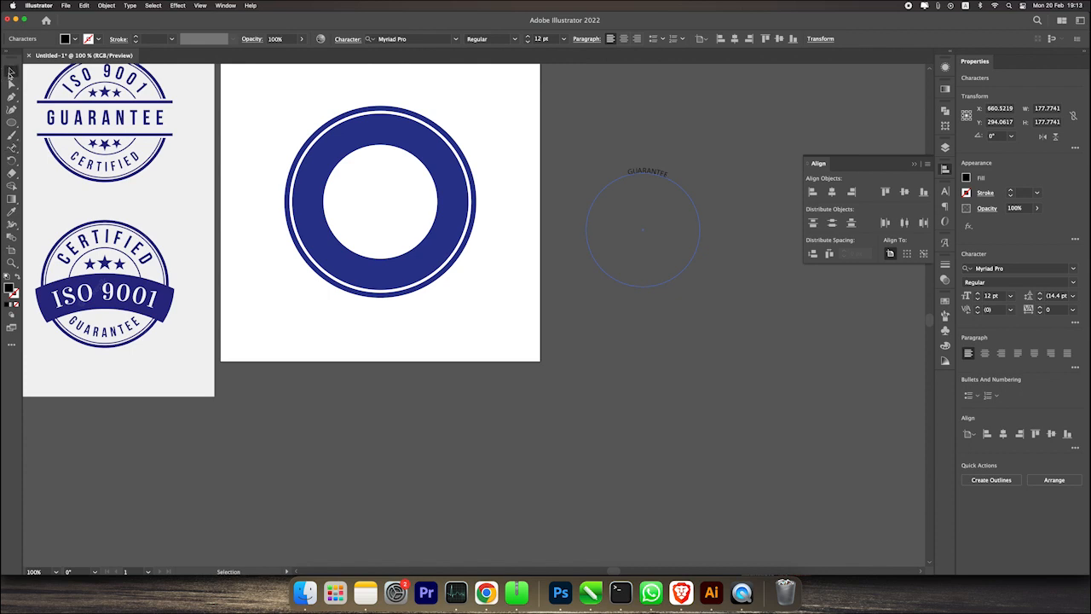
left_click(661, 178)
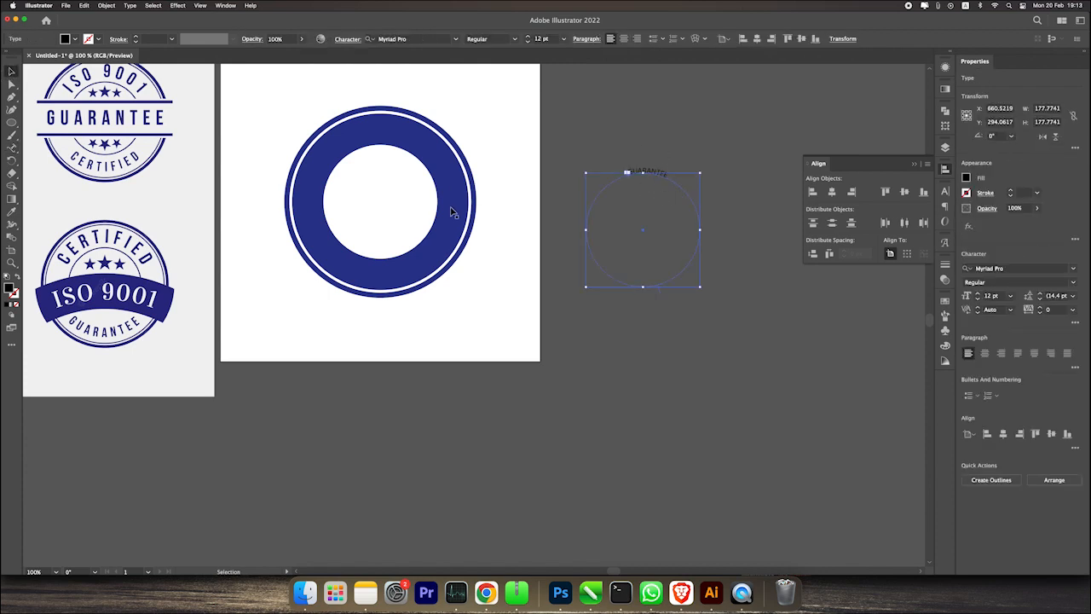
left_click_drag(538, 146, 571, 186)
left_click_drag(679, 210, 570, 217)
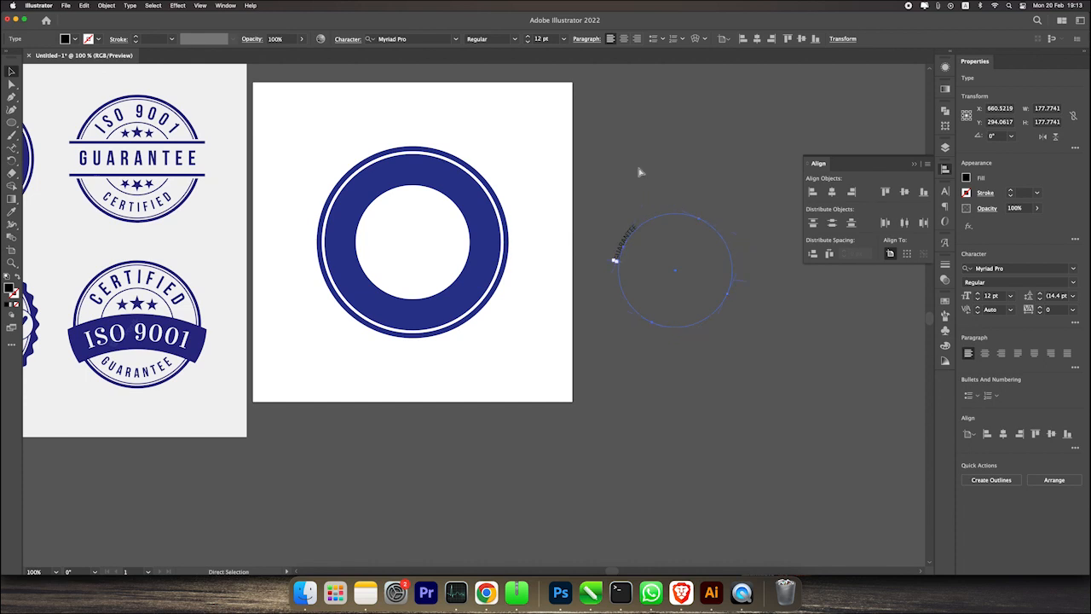
key("super+z")
- Shift the circular GUARANTEE text slightly closer to the artboard and set its font size to 42 pt
left_click(641, 172)
left_click_drag(679, 214, 641, 210)
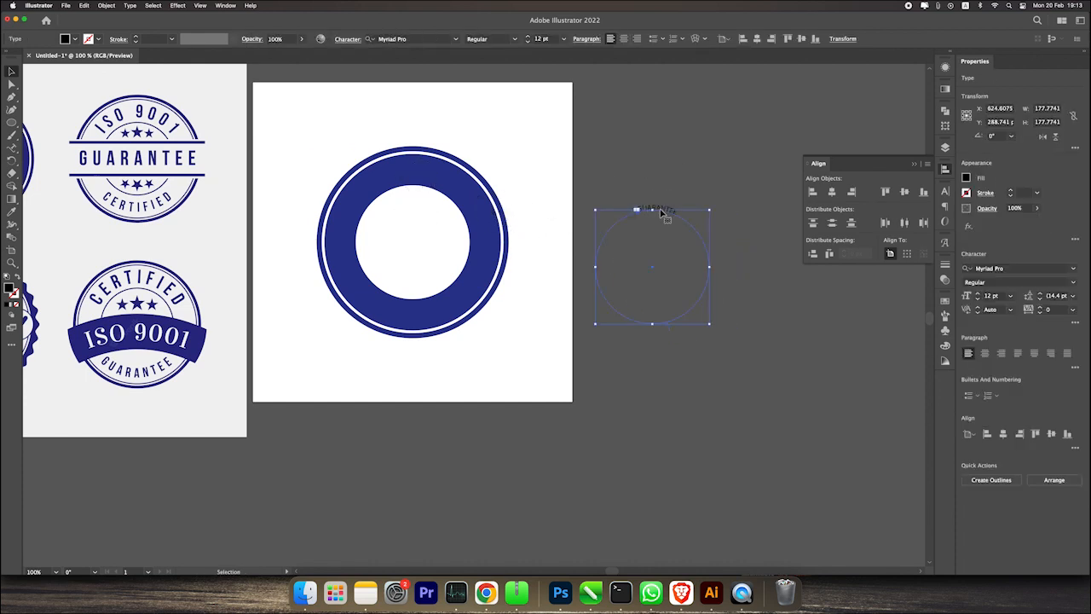
double_click(662, 213)
left_click(537, 39)
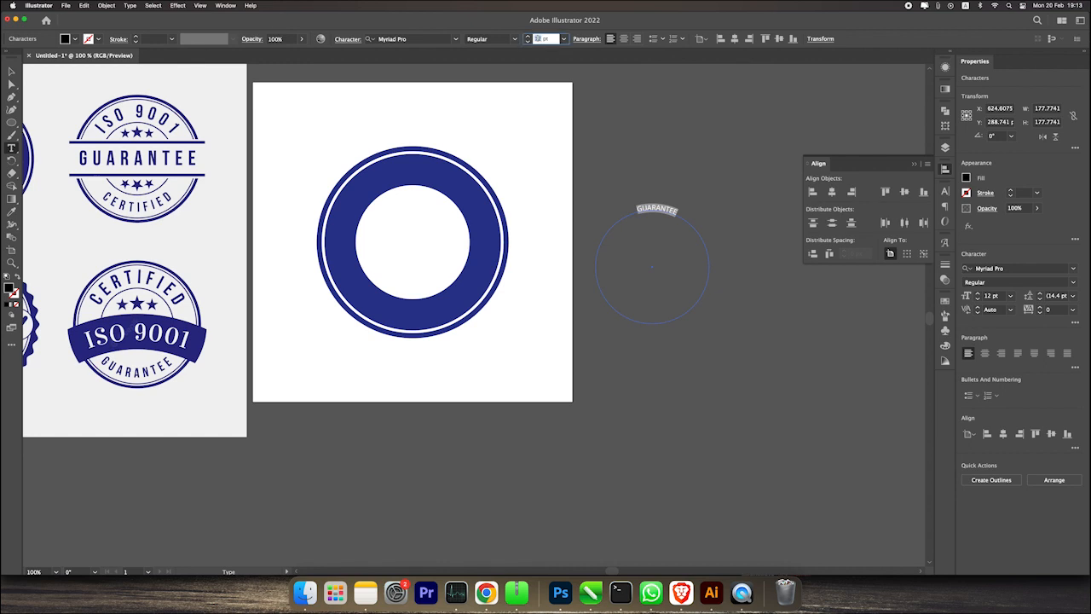
type("42")
key("Return")
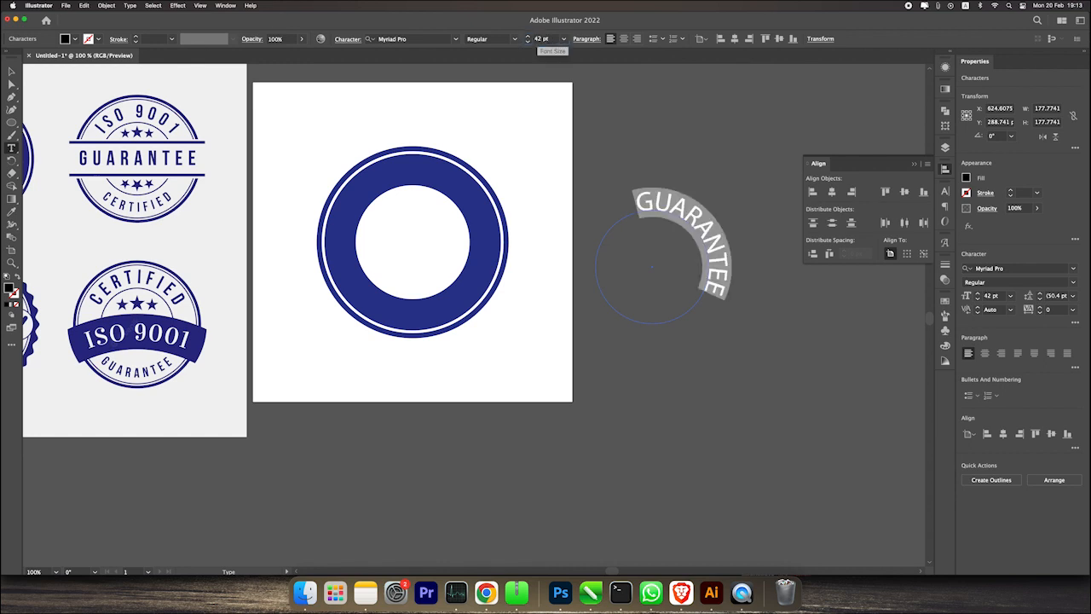
- Try centred paragraph alignment on the circular GUARANTEE text, and undo it
left_click(624, 39)
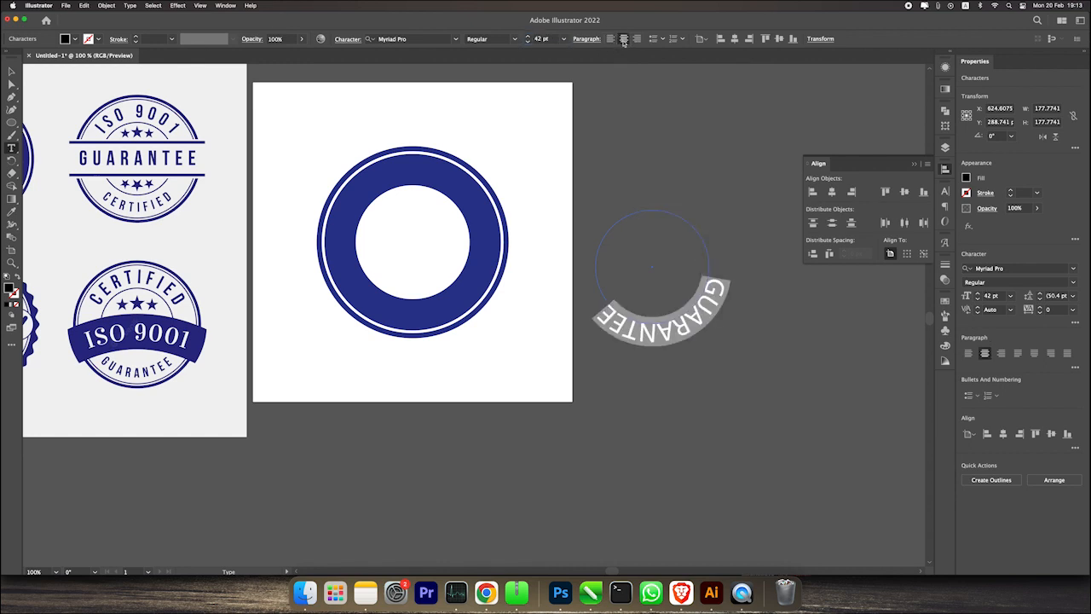
key("Escape")
key("super+z")
left_click(11, 72)
left_click(637, 87)
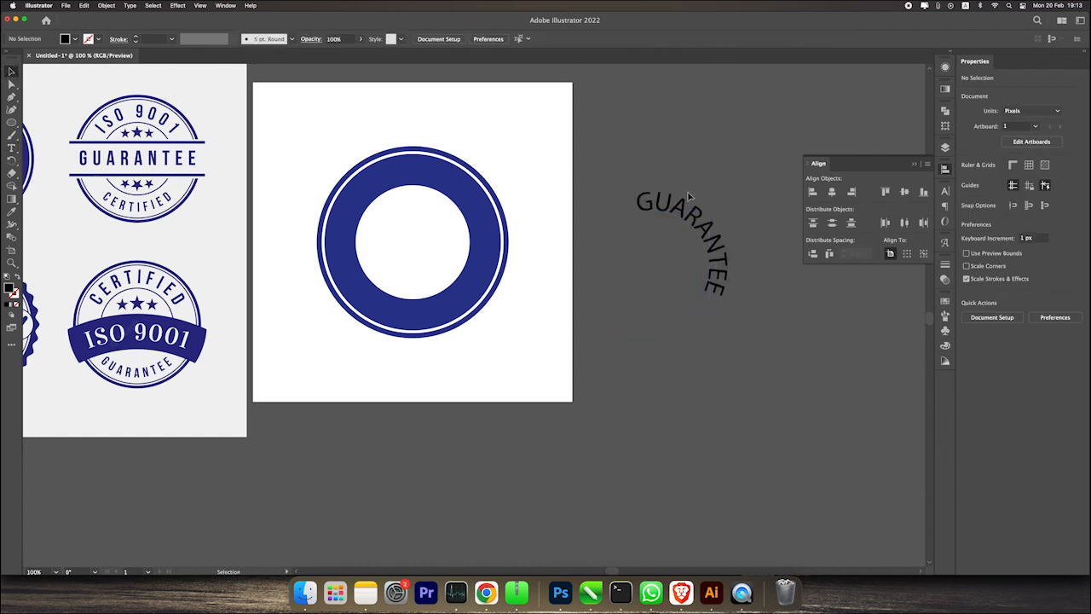
- Move the circular GUARANTEE text over the artboard's edge, and then slightly back away from the badge
left_click(690, 200)
left_click_drag(704, 231, 625, 189)
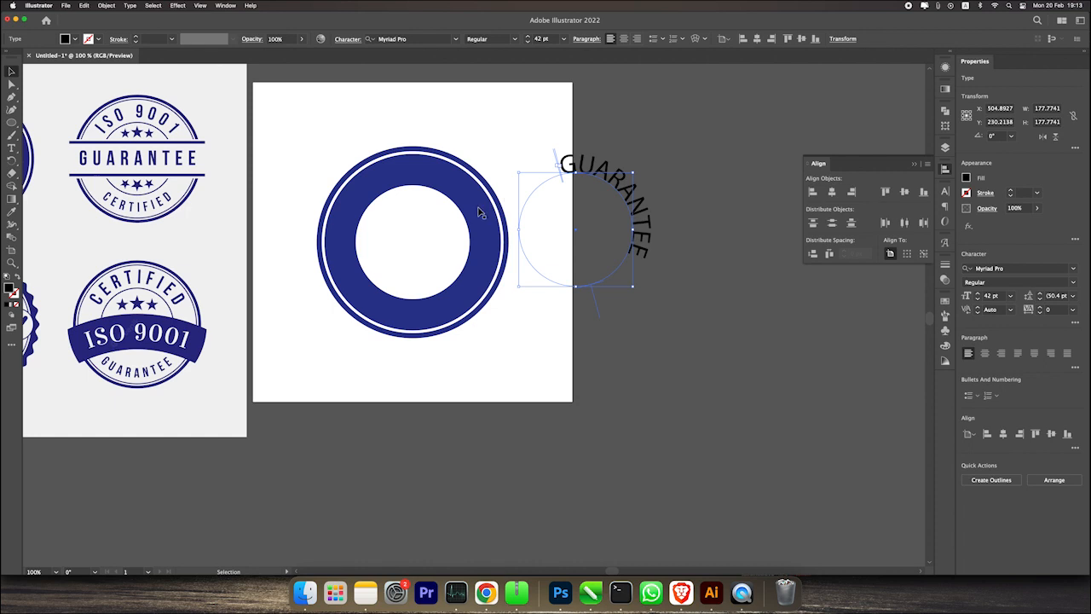
left_click_drag(609, 181, 649, 160)
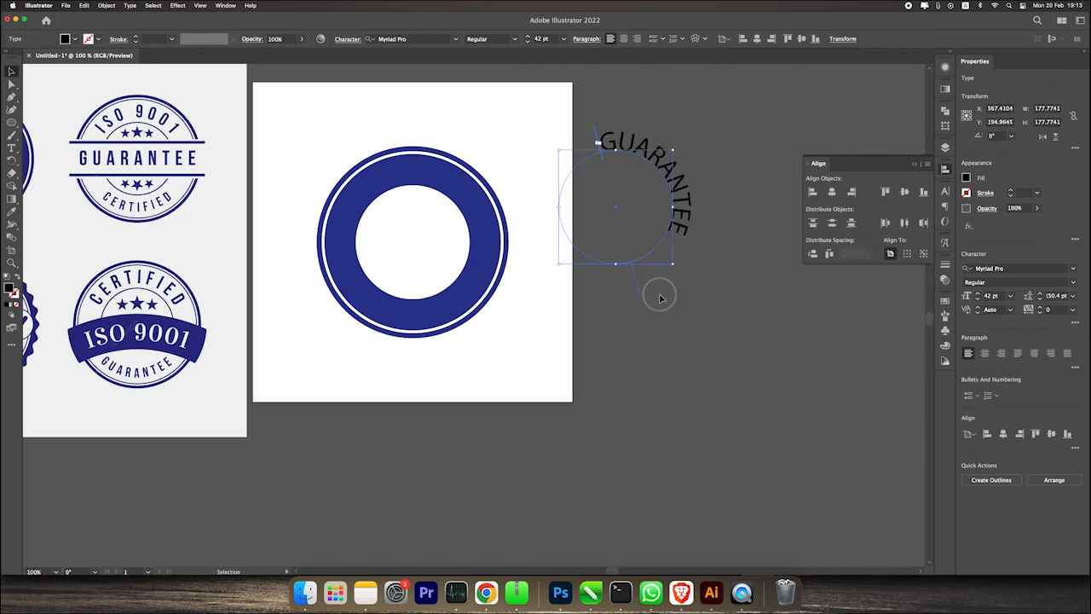
- Pull the white circle off the badge and realign it to the artboard's horizontal and vertical centre
left_click_drag(429, 246, 727, 369)
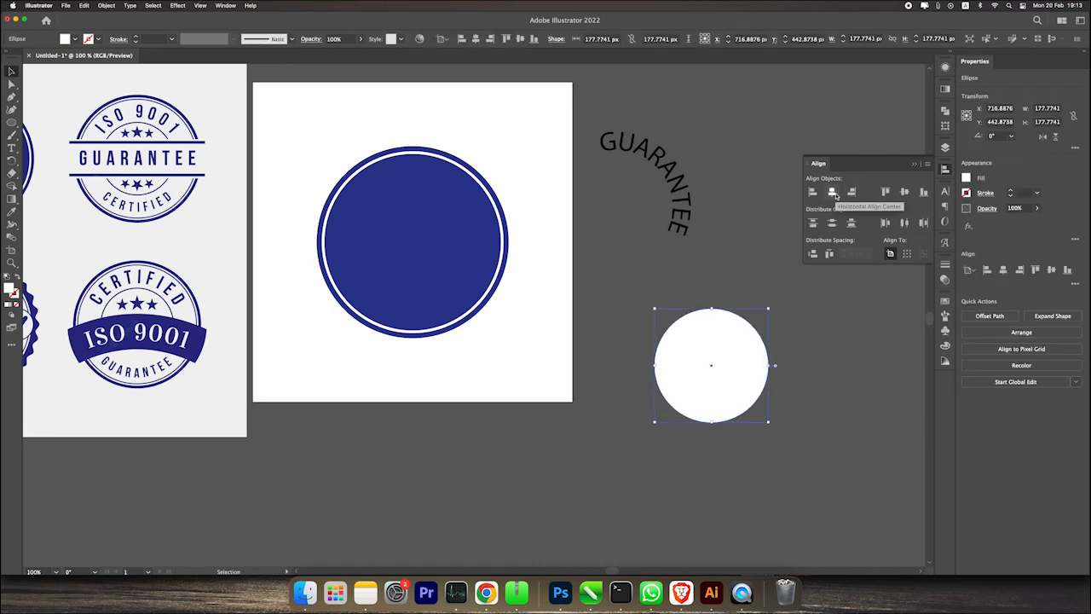
left_click(834, 193)
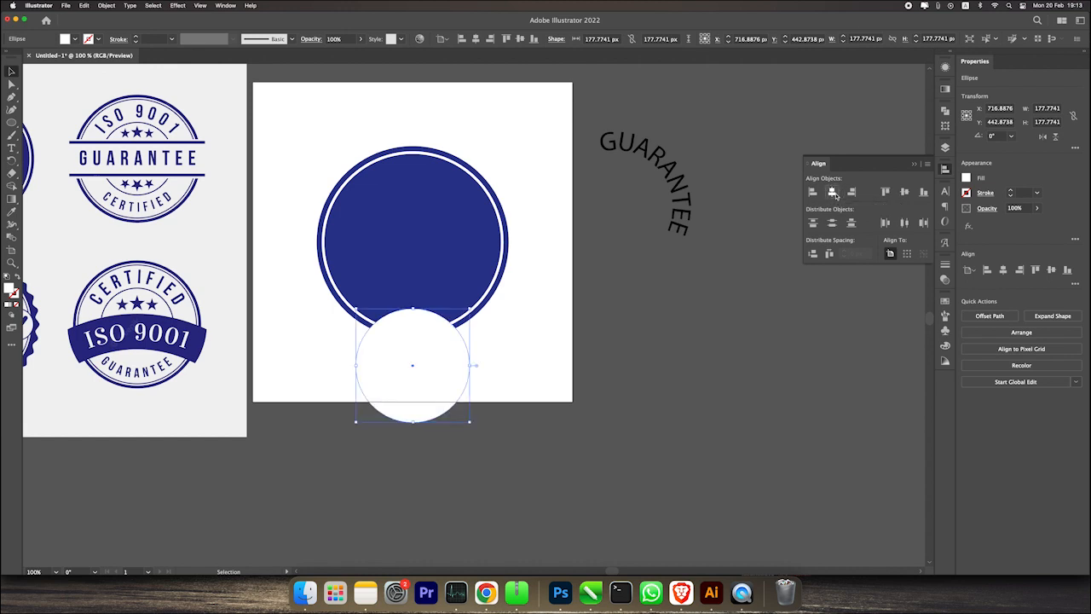
left_click(904, 192)
left_click(636, 254)
- Align the circular GUARANTEE text to the artboard's horizontal and vertical centre, around the white circle
left_click(680, 183)
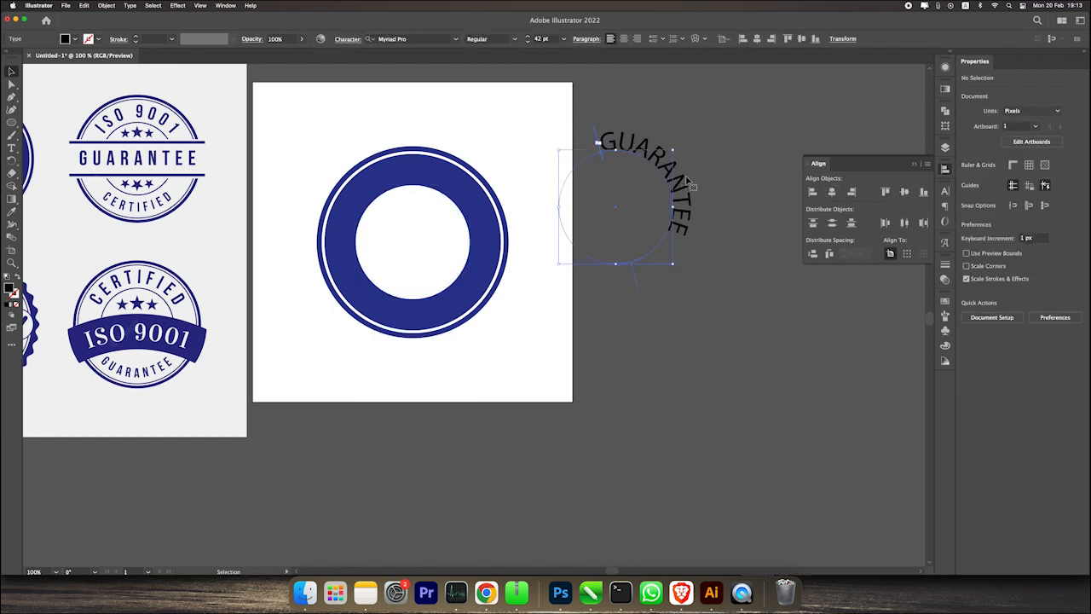
left_click(832, 193)
left_click(904, 191)
left_click(779, 240)
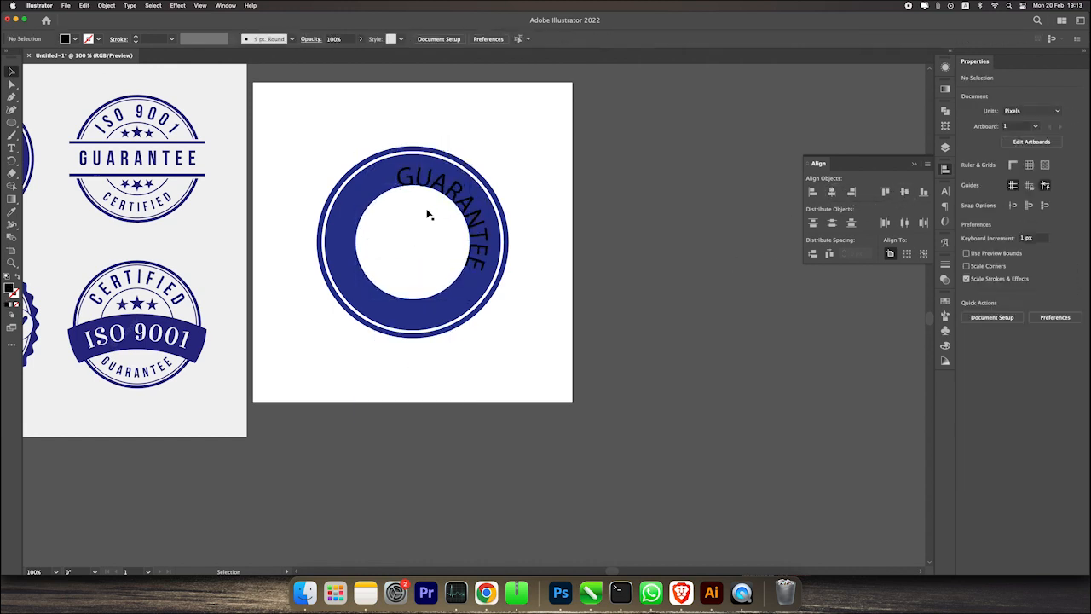
- Pull the circular GUARANTEE text off the badge and place it beside the artboard
left_click(460, 193)
left_click(631, 225)
key("super+z")
left_click_drag(477, 195, 716, 218)
left_click(736, 287)
left_click(704, 204)
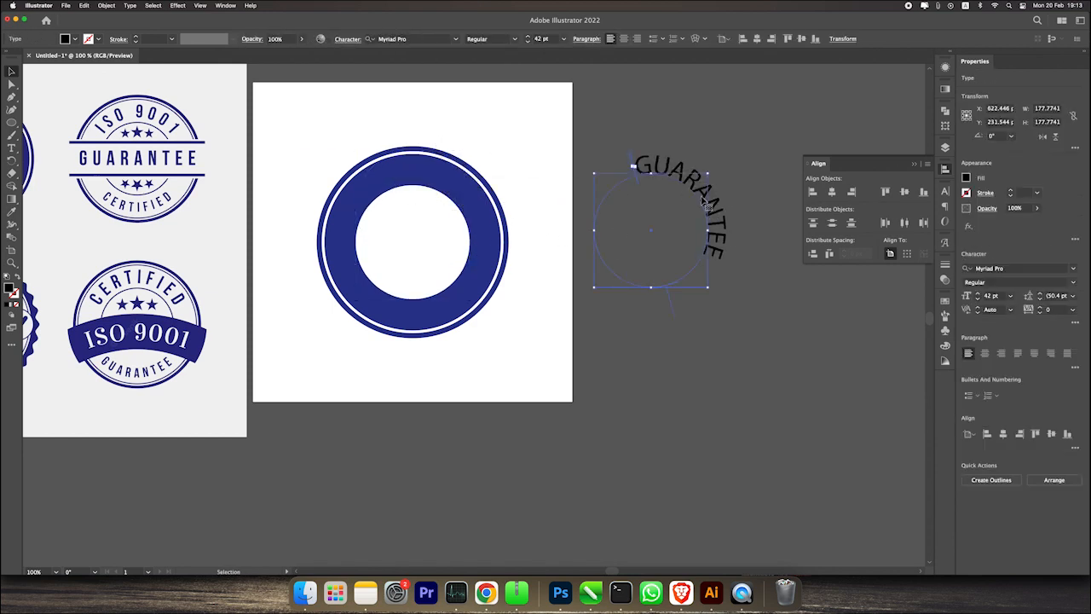
- Select all the badge circles and move them together off-centre, towards the artboard's lower-right corner
left_click_drag(521, 339, 296, 118)
scroll(426, 162, "left", 2)
scroll(427, 162, "down", 1)
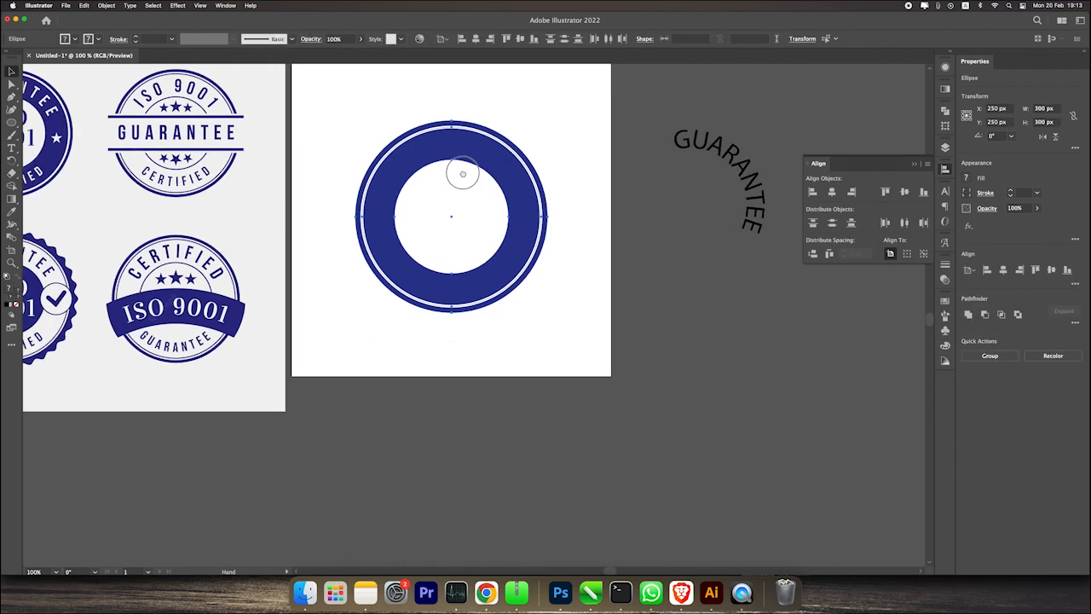
left_click_drag(463, 173, 554, 213)
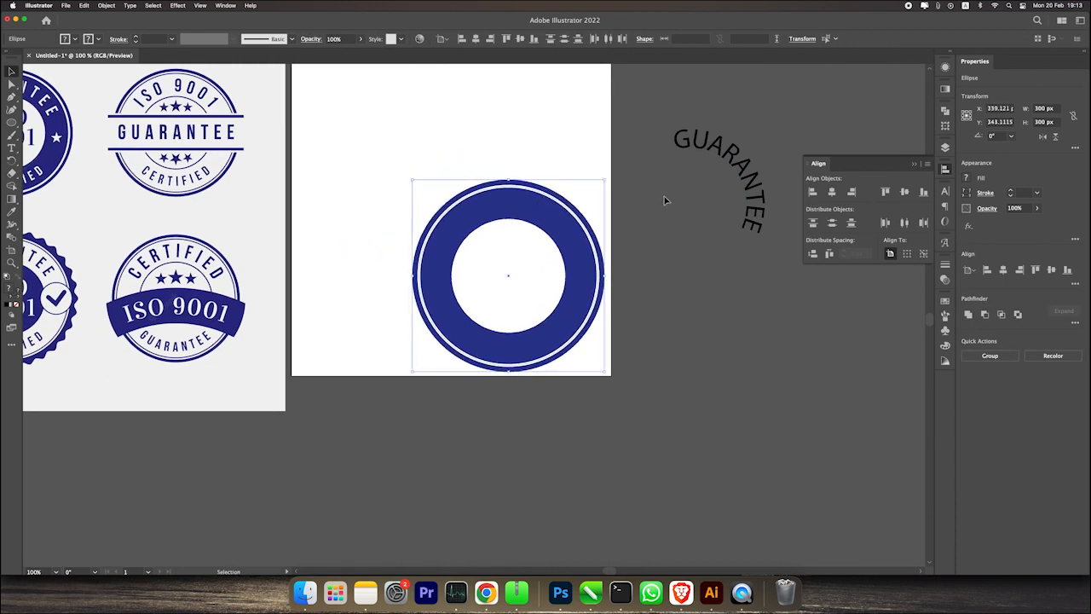
- Centre the circular GUARANTEE text horizontally and vertically on the artboard, and move it back out beside the artboard
scroll(661, 213, "right", 2)
scroll(660, 213, "up", 1)
left_click(696, 223)
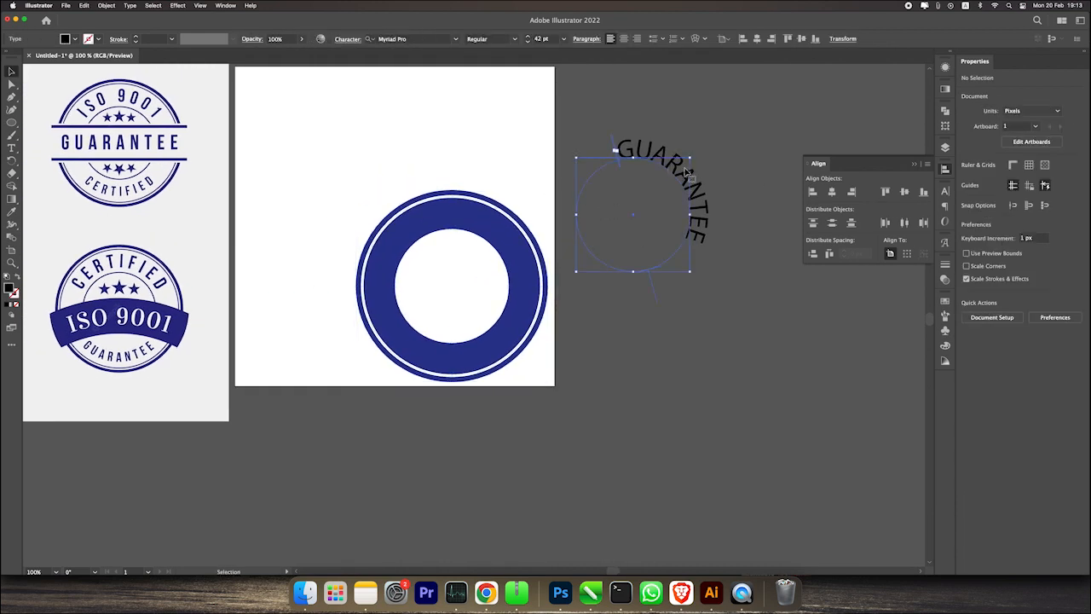
left_click(835, 196)
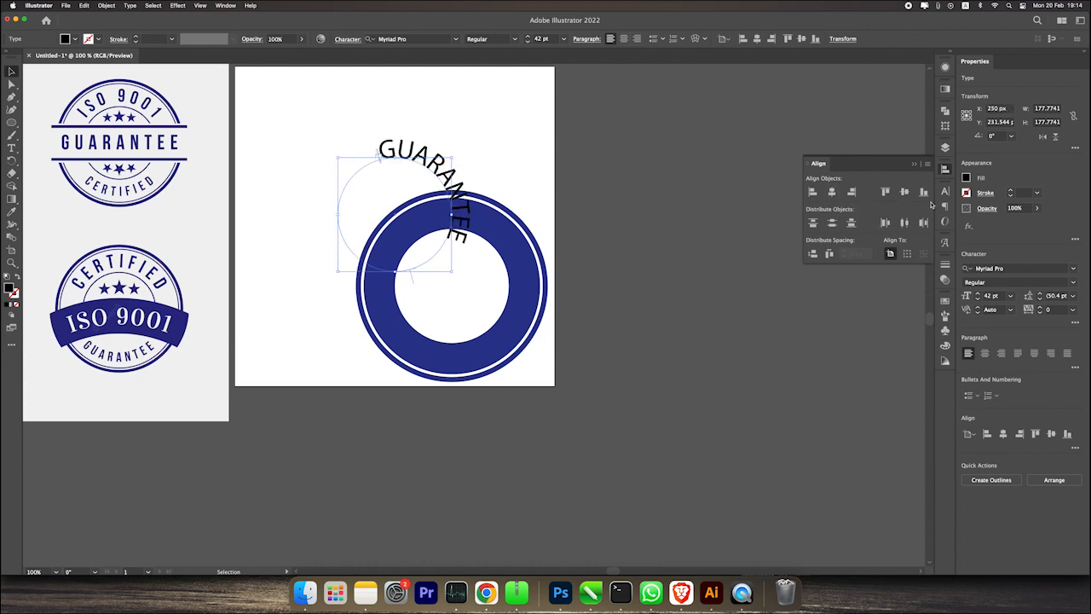
left_click(904, 191)
left_click(703, 215)
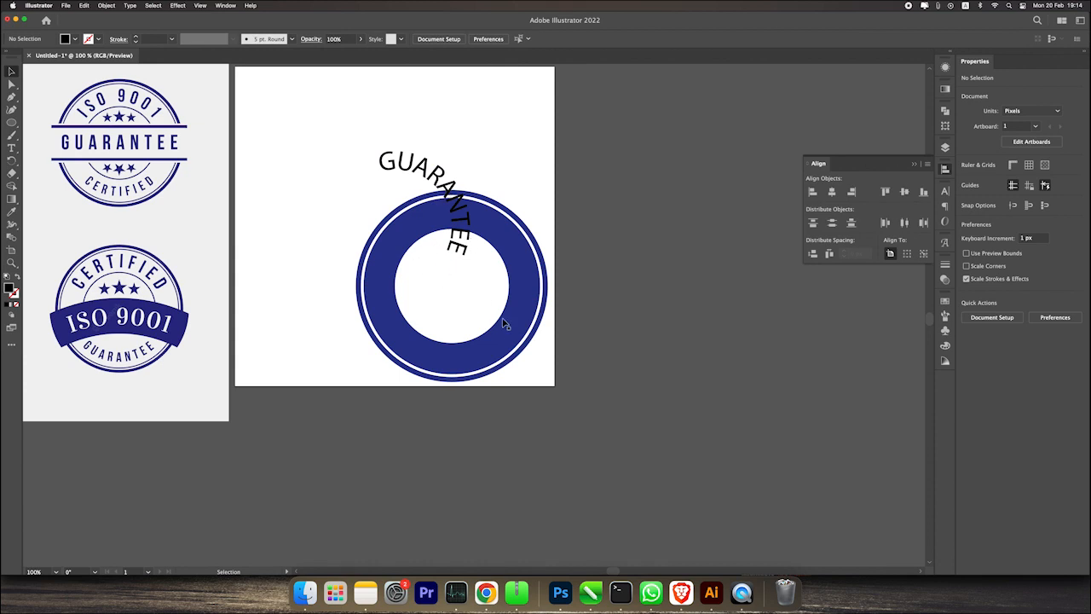
left_click(447, 190)
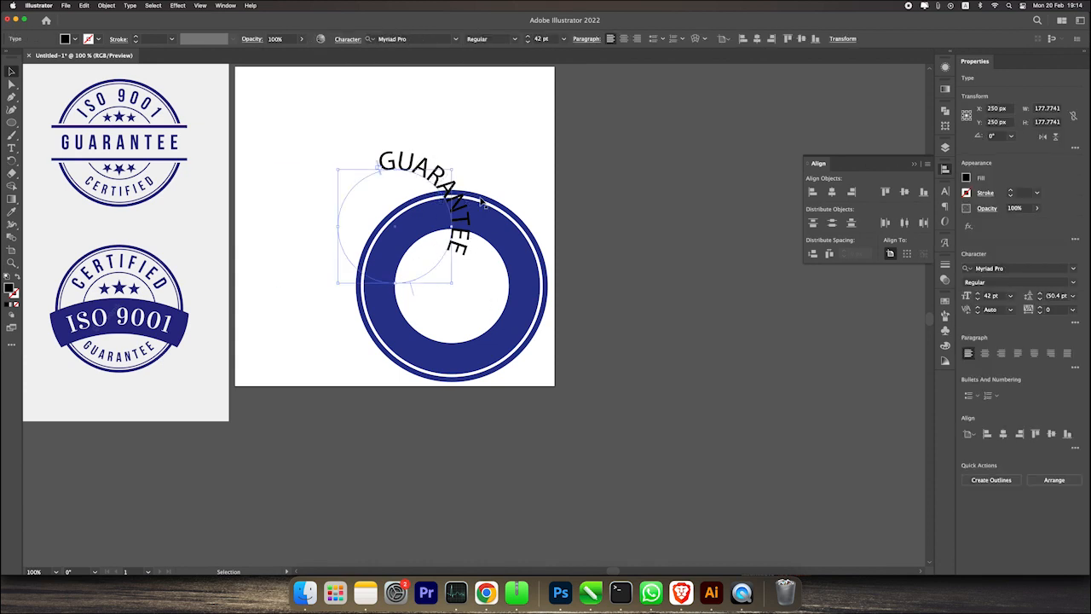
left_click_drag(445, 189, 663, 152)
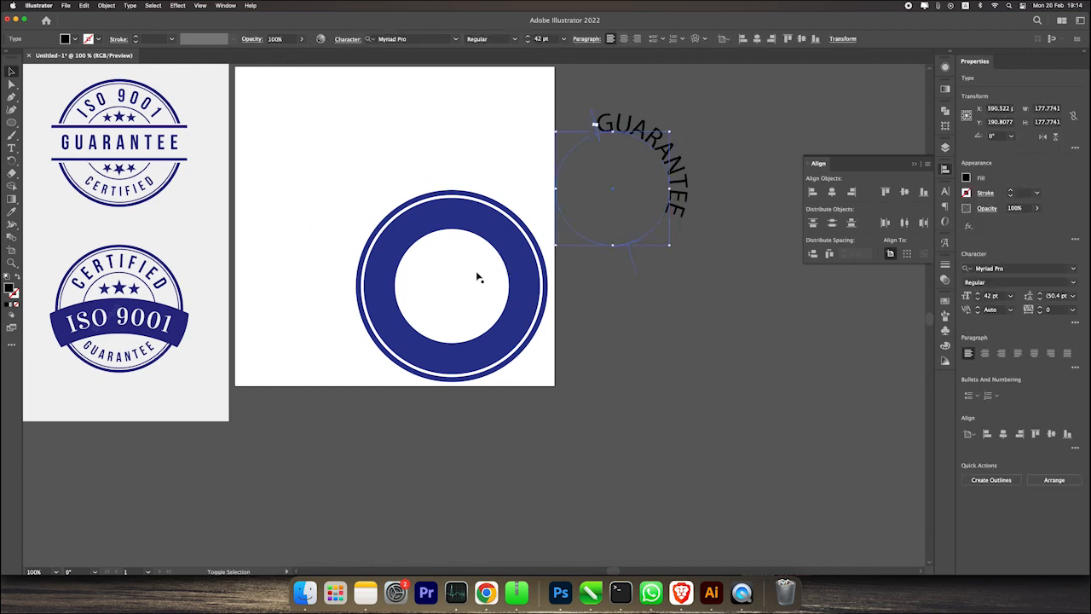
- Align the circular GUARANTEE text horizontally and vertically to the centre of the badge's white circle, using that circle as key object
left_click(478, 277, "shift")
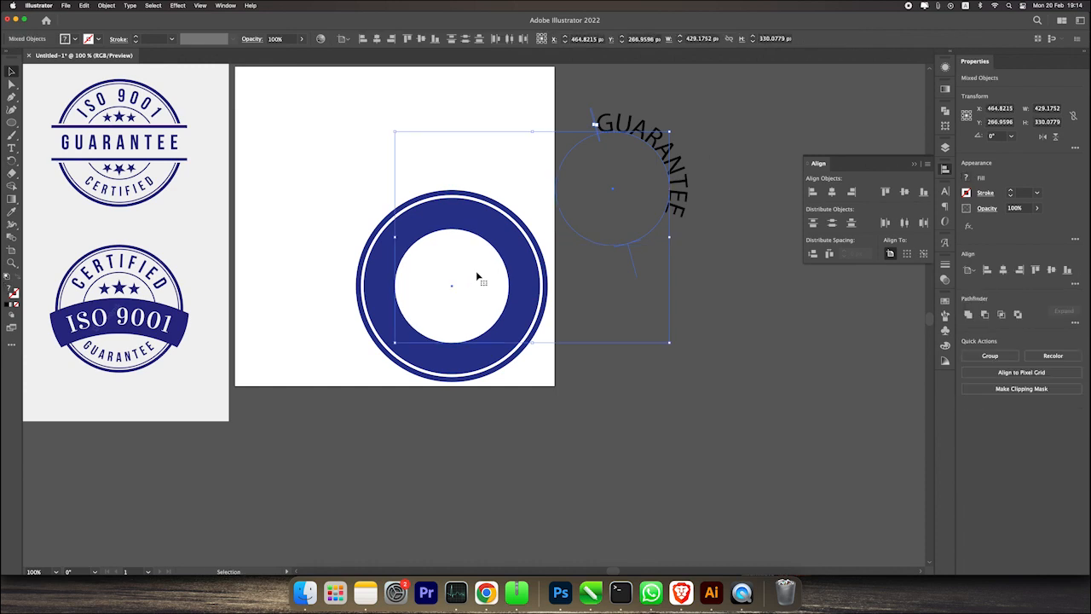
left_click(478, 277)
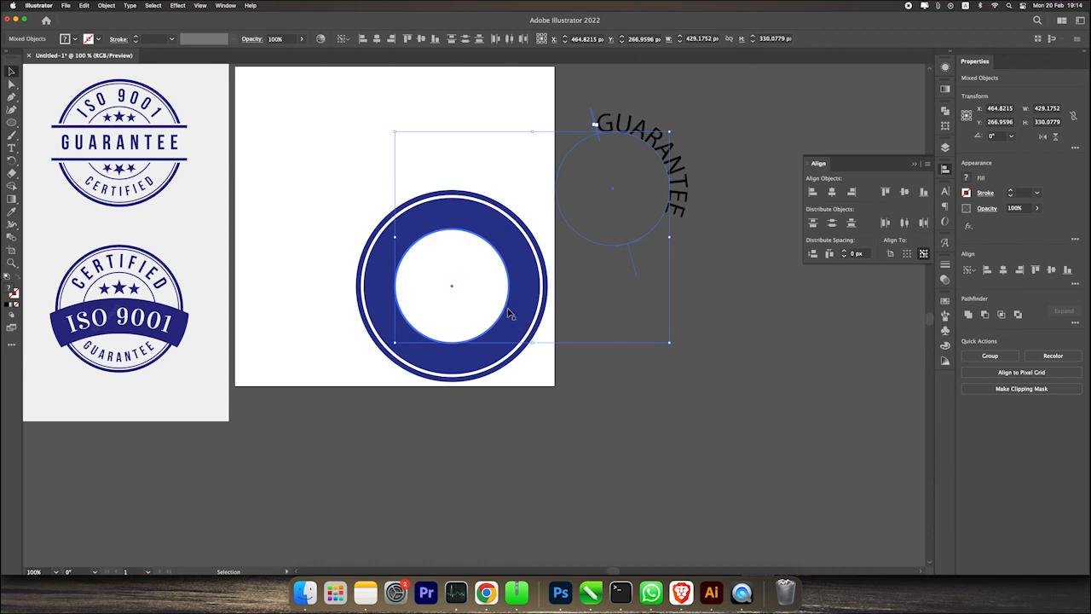
left_click(832, 192)
left_click(905, 192)
left_click(697, 220)
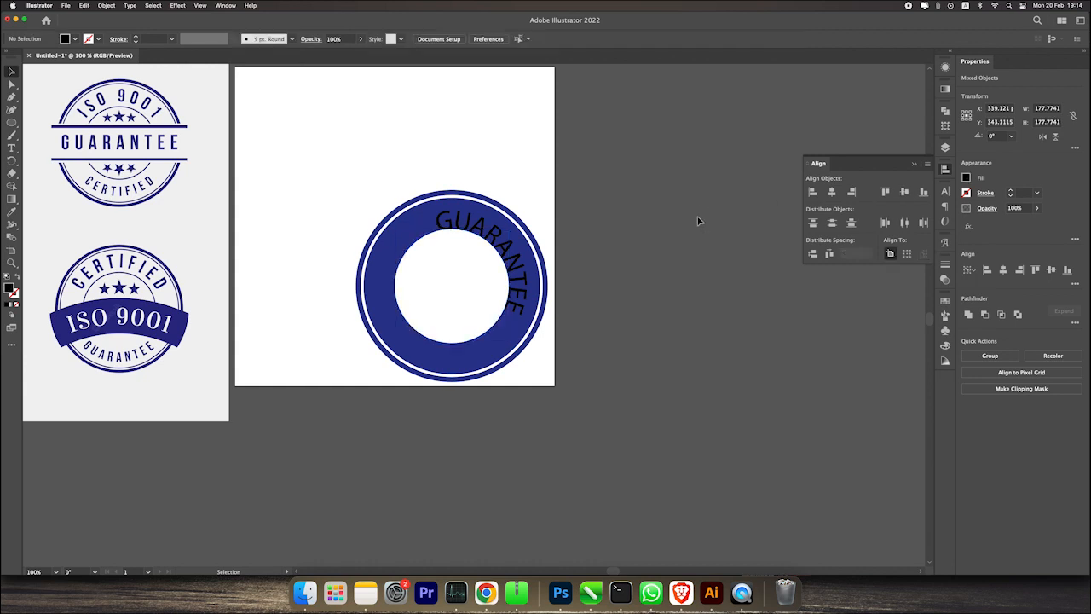
- Select the whole badge with its GUARANTEE text and centre it horizontally and vertically on the artboard
left_click(511, 264)
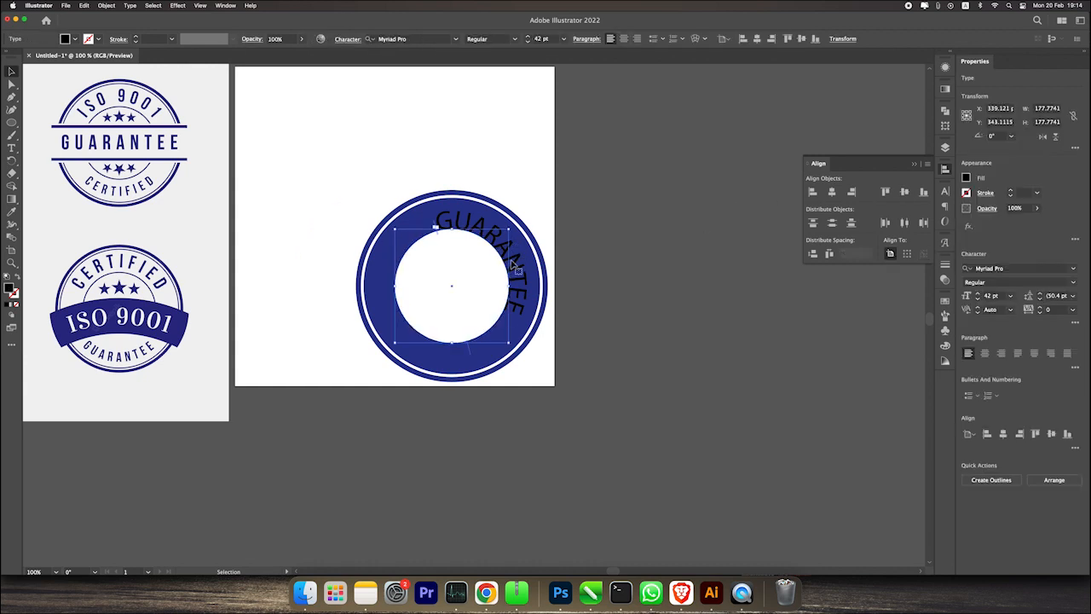
scroll(439, 236, "up", 2)
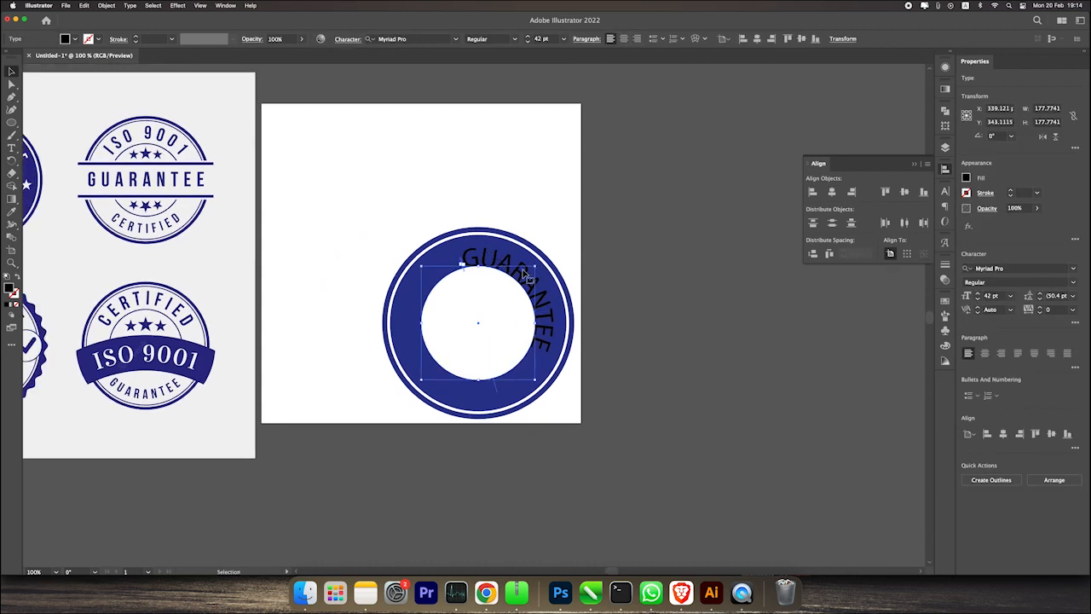
left_click(598, 293)
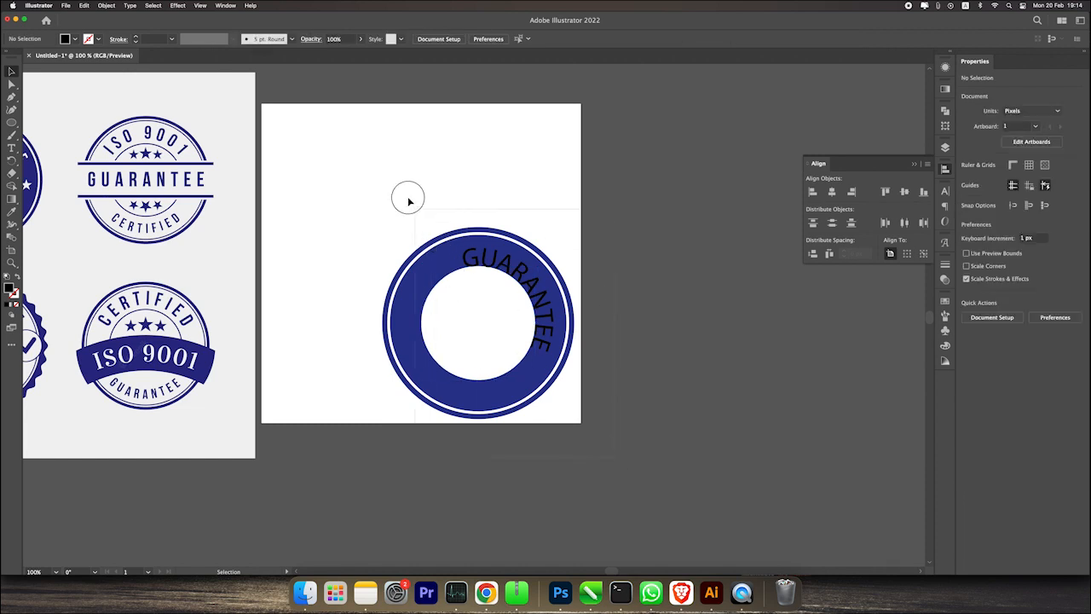
left_click_drag(409, 200, 545, 400)
left_click(832, 192)
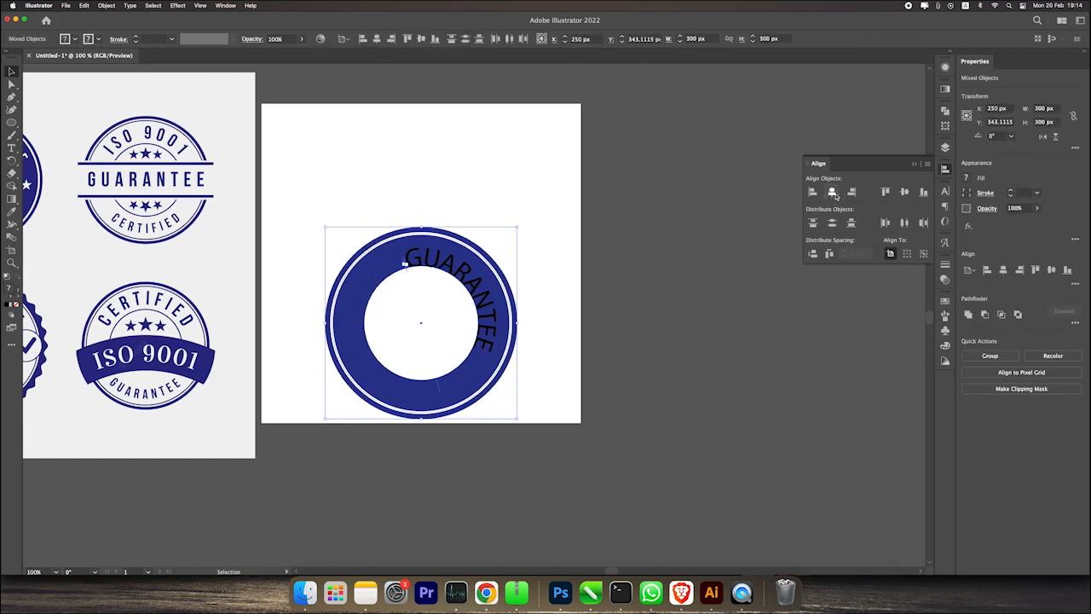
left_click(905, 193)
left_click(665, 274)
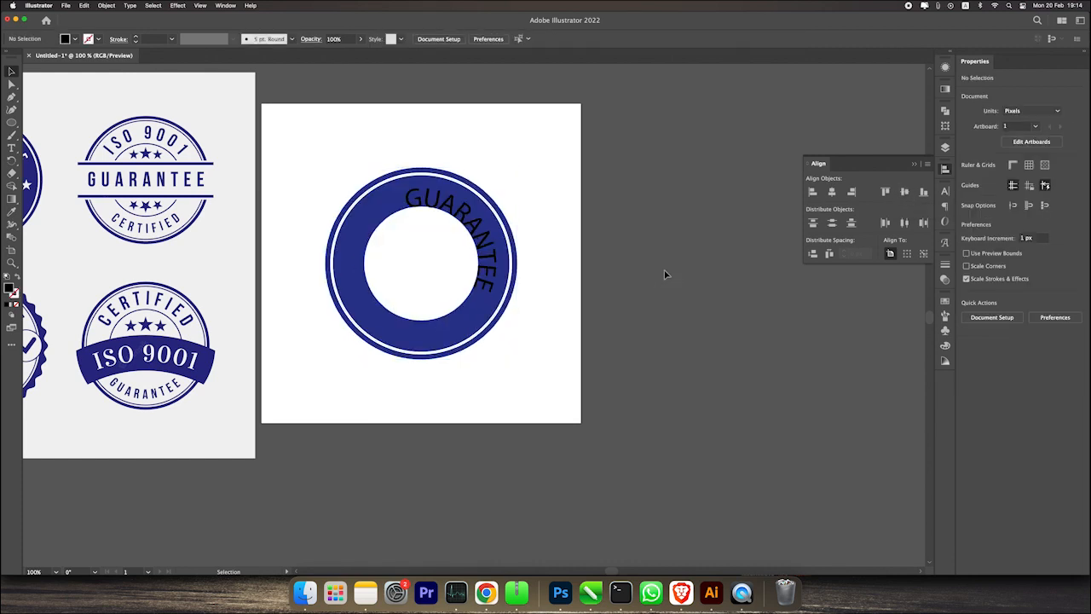
- Examine up close how the GUARANTEE letters meet the edge of the inner white circle
left_click(437, 207)
key("super+equal")
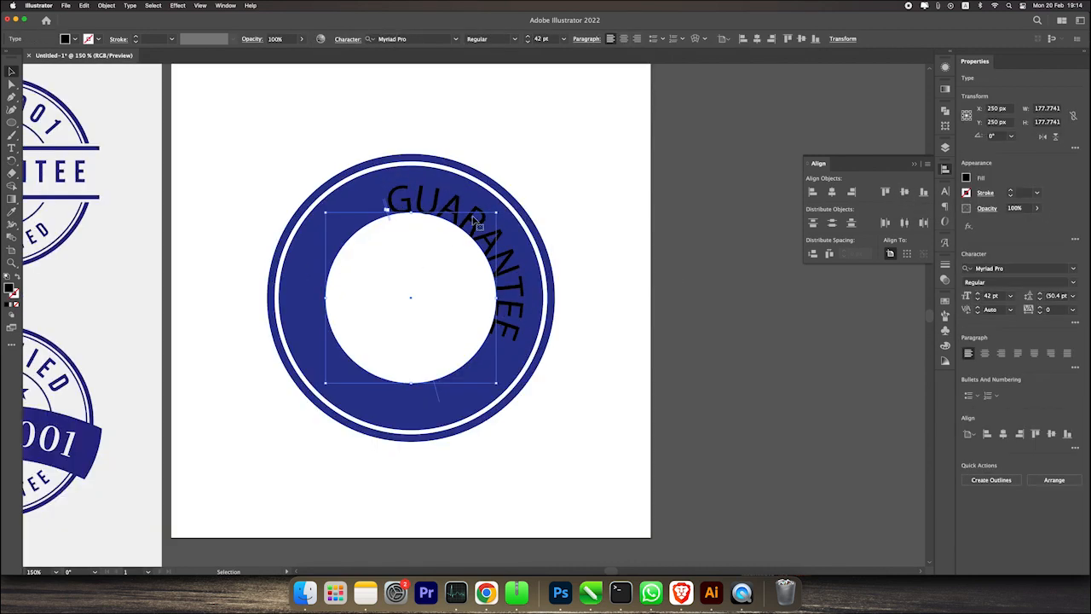
scroll(409, 203, "up", 6)
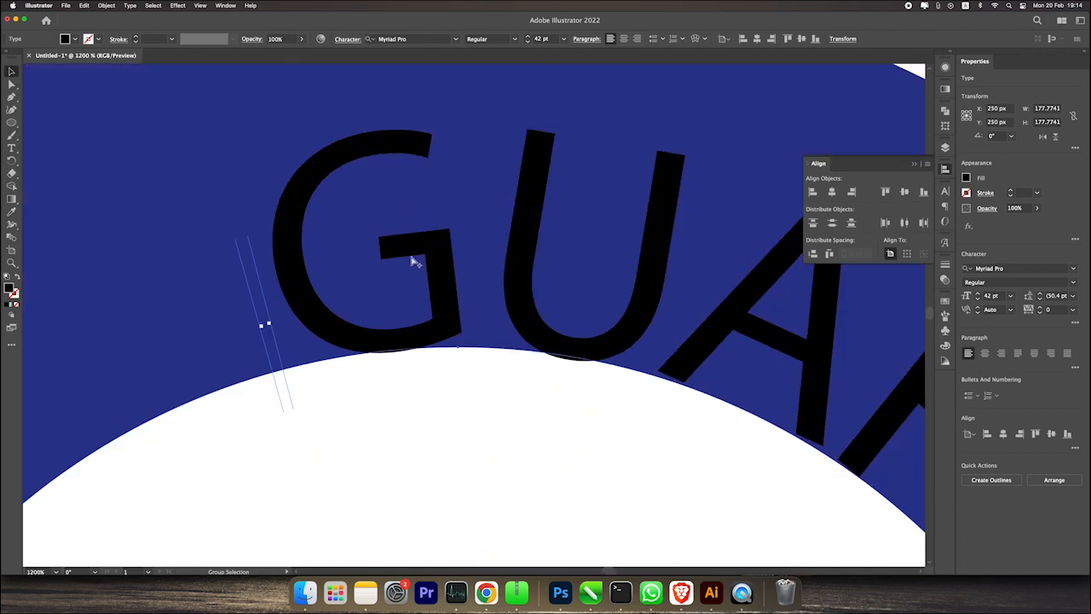
scroll(402, 358, "down", 3)
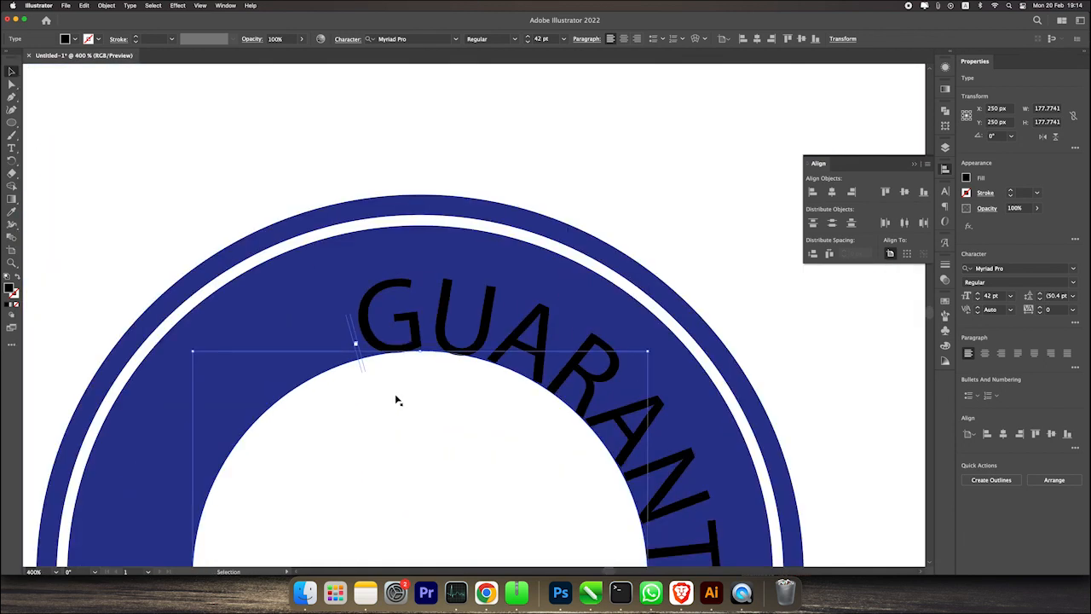
scroll(396, 401, "down", 5)
left_click(438, 391)
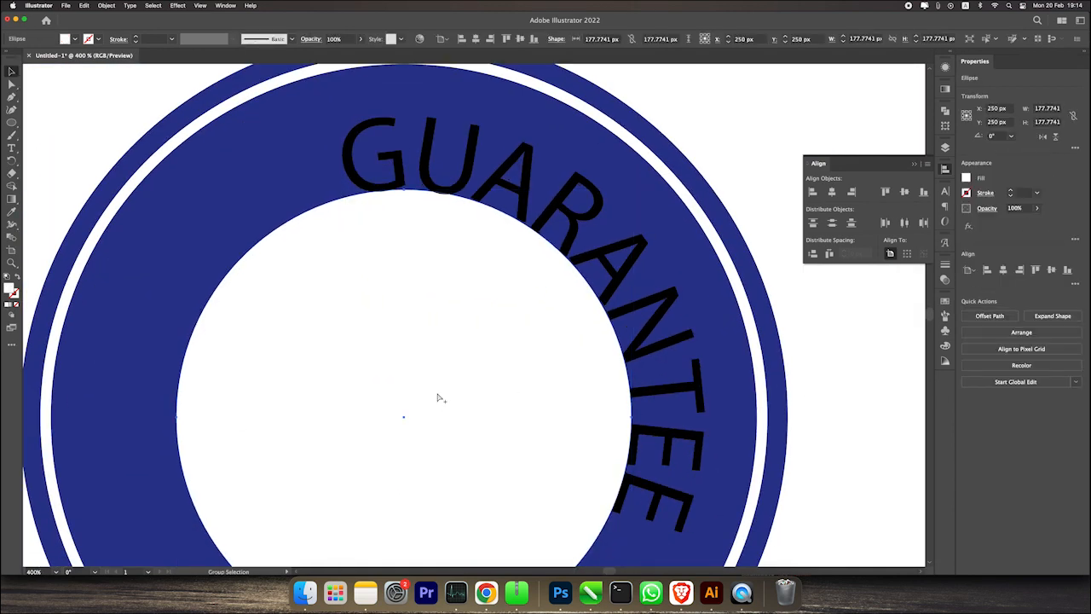
scroll(438, 394, "down", 1)
left_click(713, 168)
- Try to scale the circular GUARANTEE text up from its centre to about 190 px wide
left_click(559, 247)
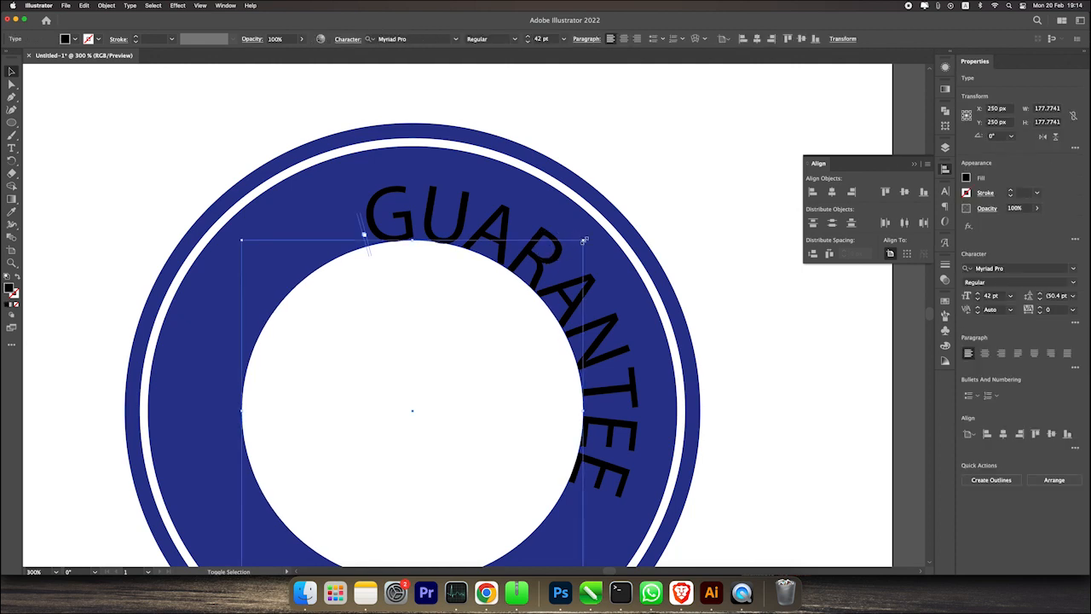
left_click_drag(585, 241, 605, 227)
scroll(627, 259, "down", 1)
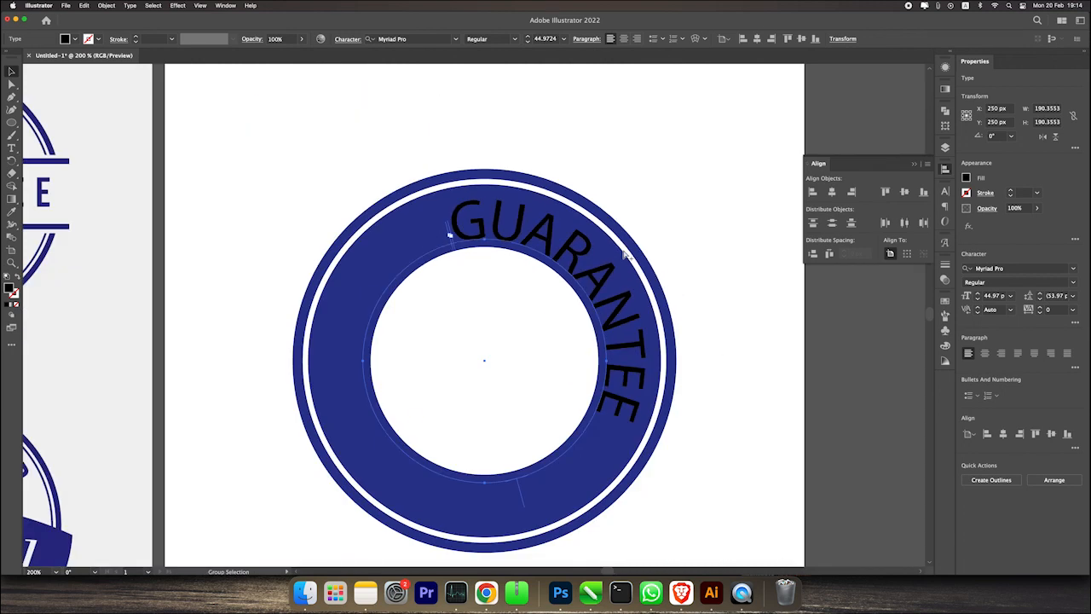
key("super+z")
- Scale the circular GUARANTEE text up from its centre to about 195 px wide, leaving a gap around the white circle
scroll(648, 254, "down", 1)
left_click_drag(596, 232, 611, 207)
key("super+z")
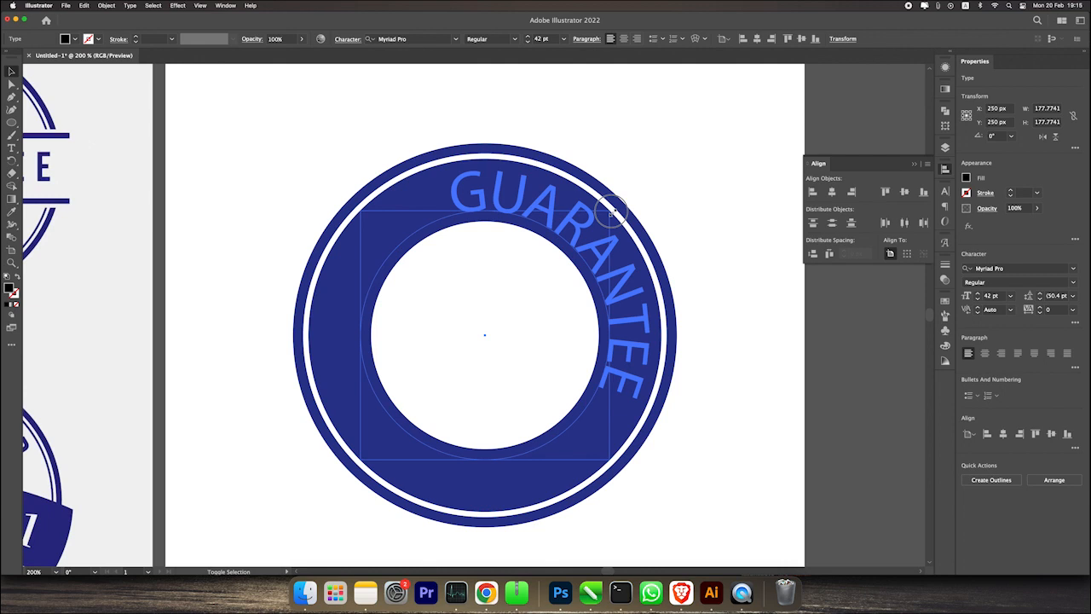
left_click_drag(611, 213, 611, 212)
left_click(674, 215)
- Fill all the characters of the curved GUARANTEE text with white
triple_click(573, 229)
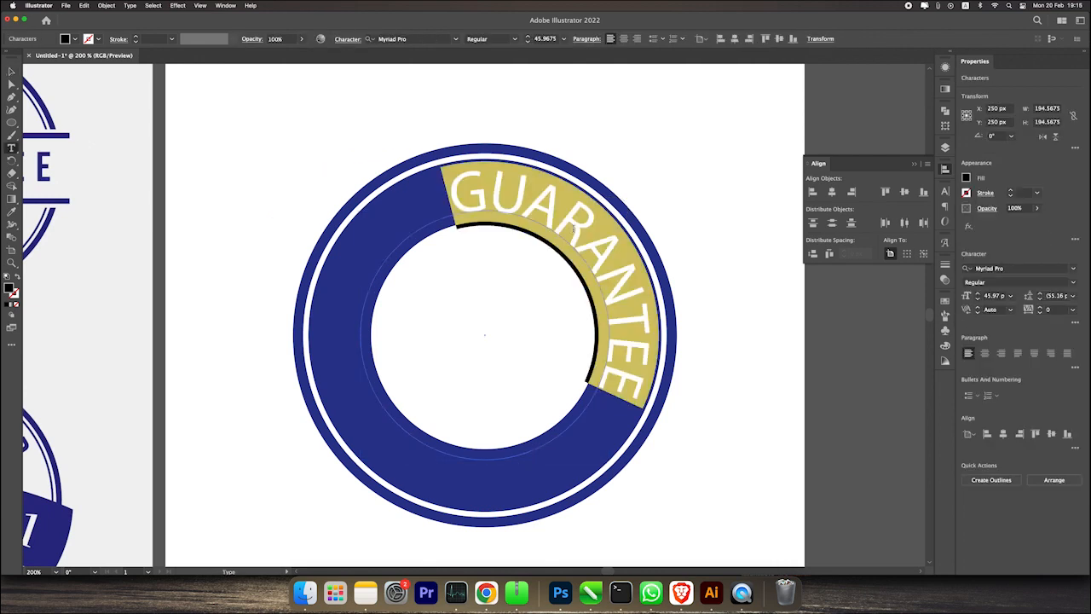
left_click(23, 59)
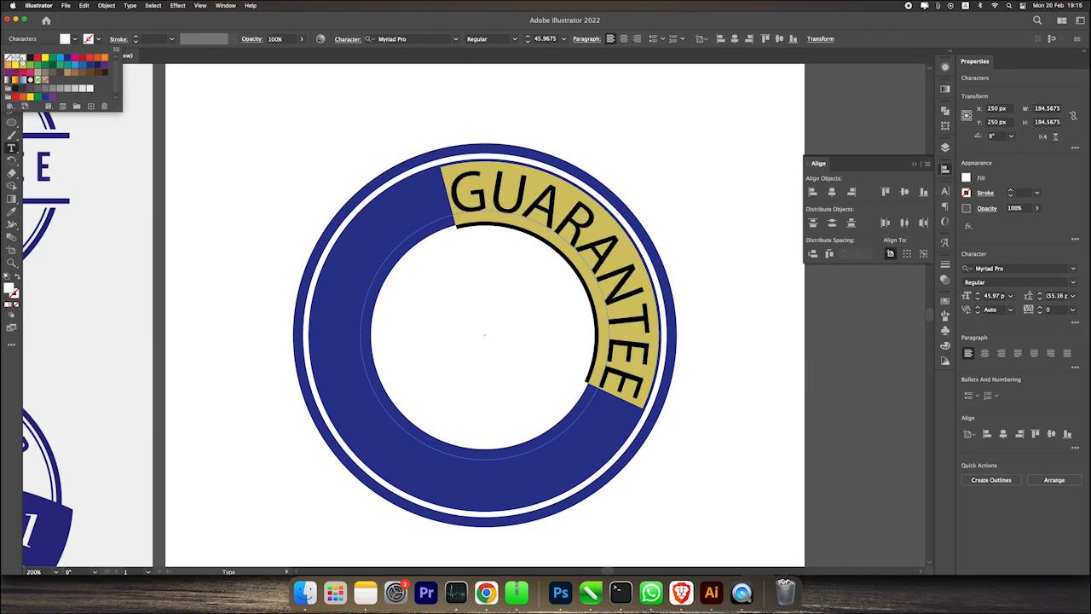
left_click(312, 23)
left_click(11, 71)
left_click(583, 165)
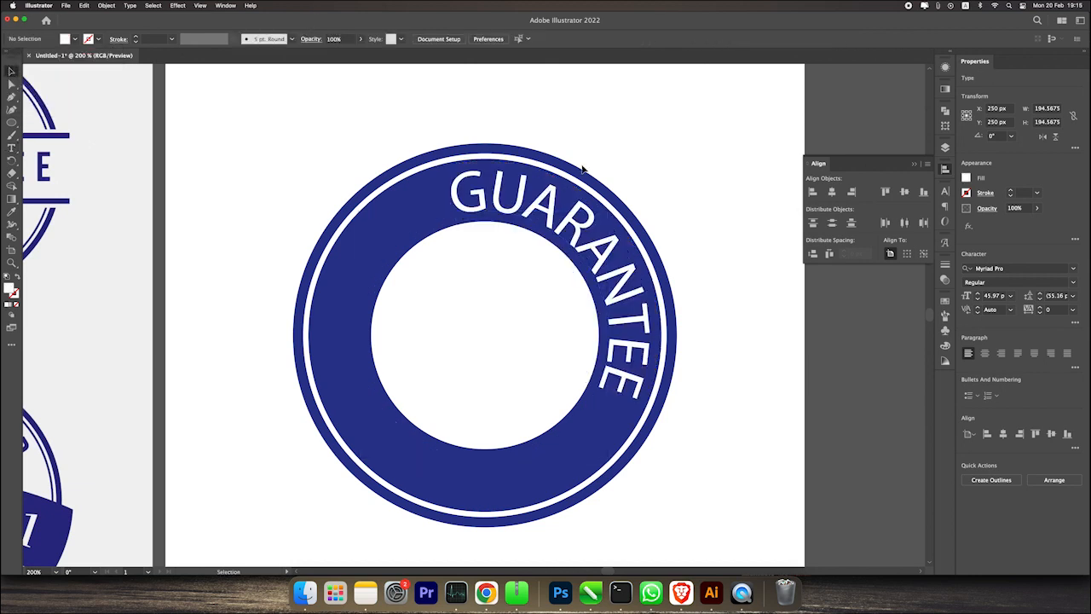
- Select the characters of the curved GUARANTEE text and set their paragraph alignment to centre
left_click(562, 196)
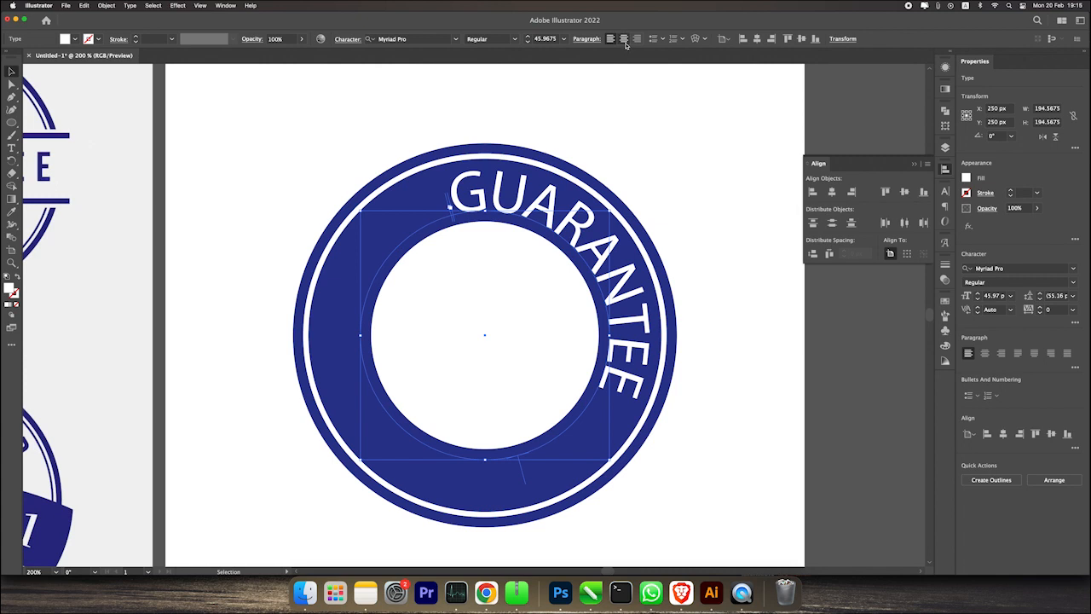
double_click(531, 215)
left_click(11, 71)
left_click(11, 148)
left_click(530, 184)
double_click(530, 183)
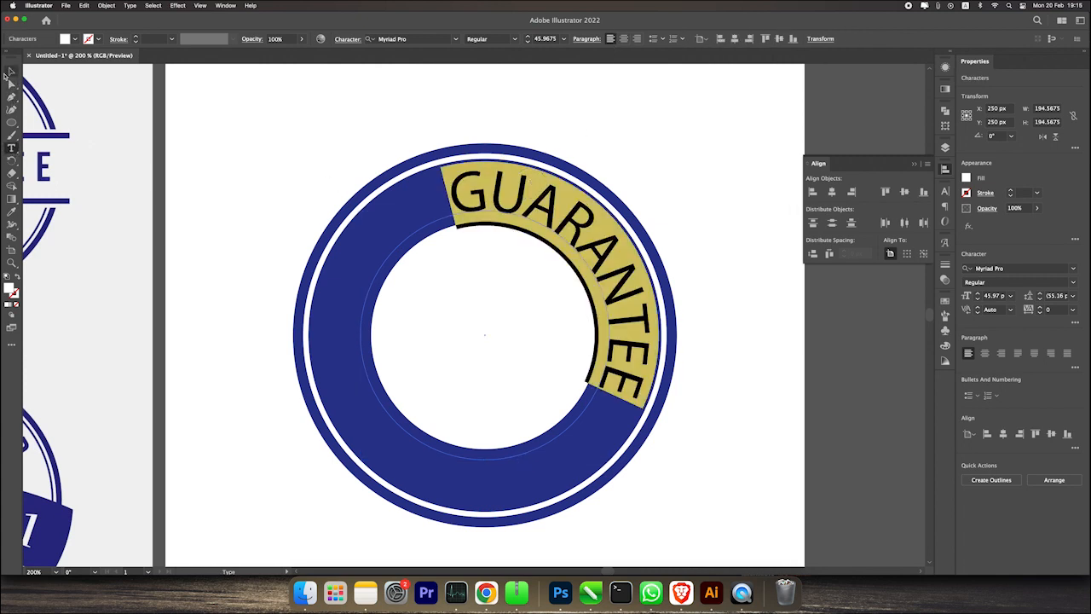
left_click(11, 71)
double_click(510, 197)
double_click(511, 199)
left_click(623, 39)
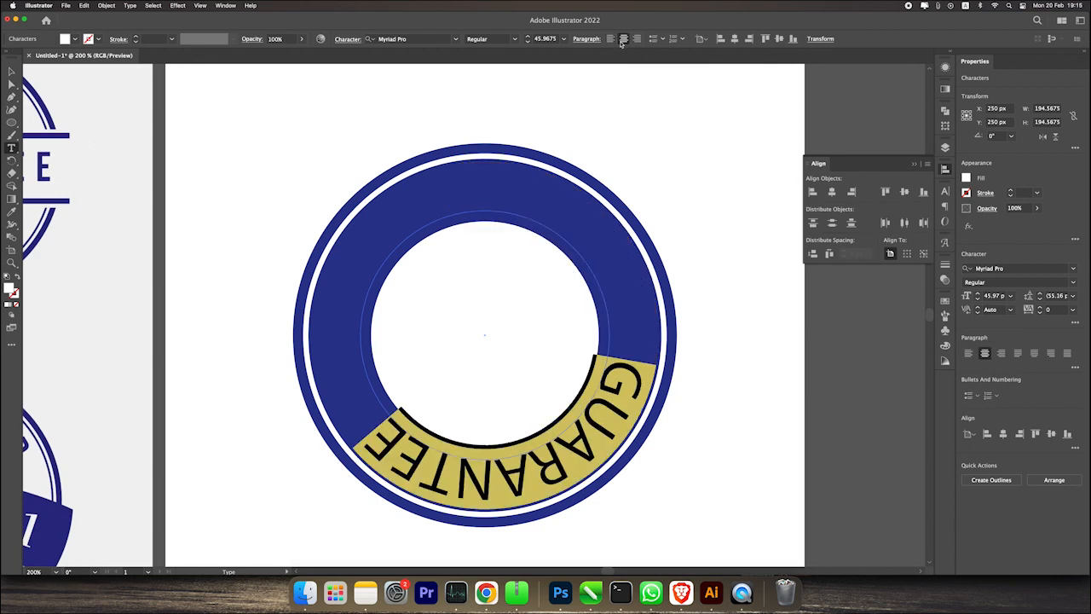
left_click(10, 71)
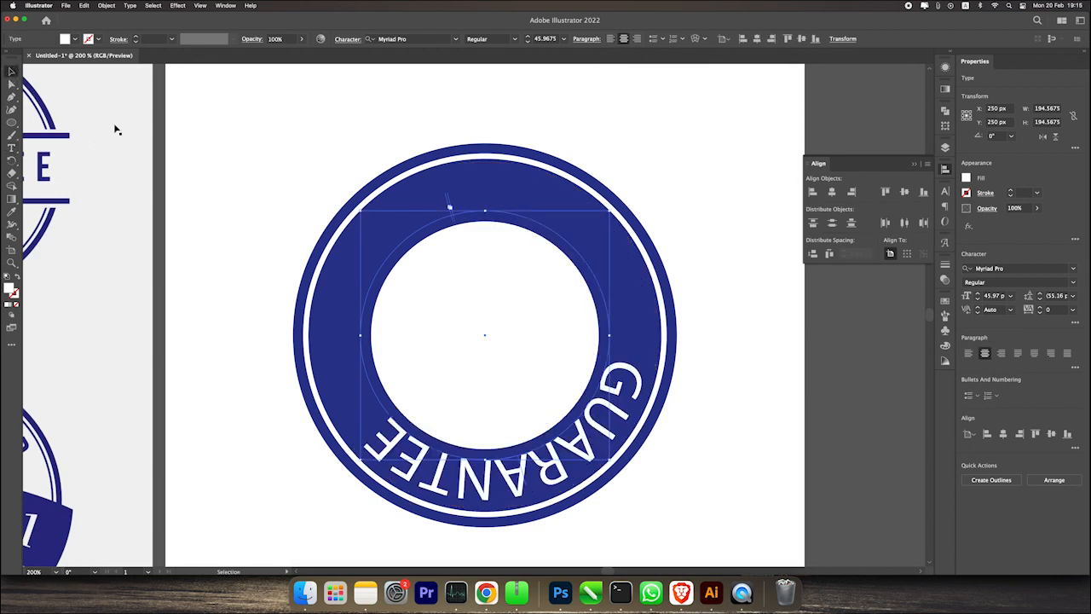
- Move the end bracket of the circular GUARANTEE text along its path to the ring's lower-right part
left_click(11, 84)
left_click(93, 176)
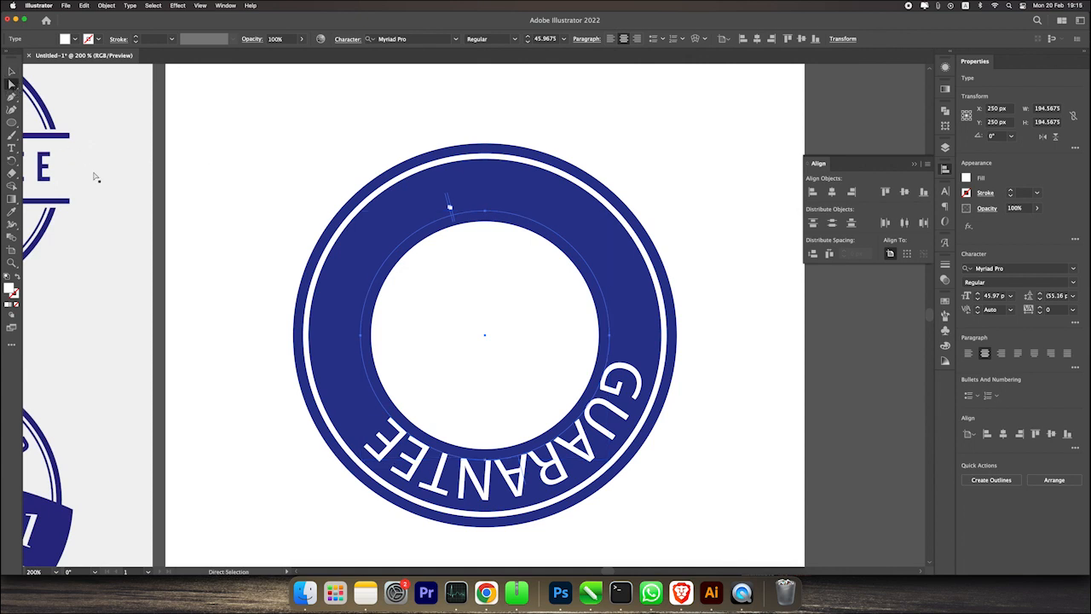
left_click(408, 456)
left_click_drag(446, 204, 564, 447)
left_click_drag(445, 192, 438, 200)
key("super+z")
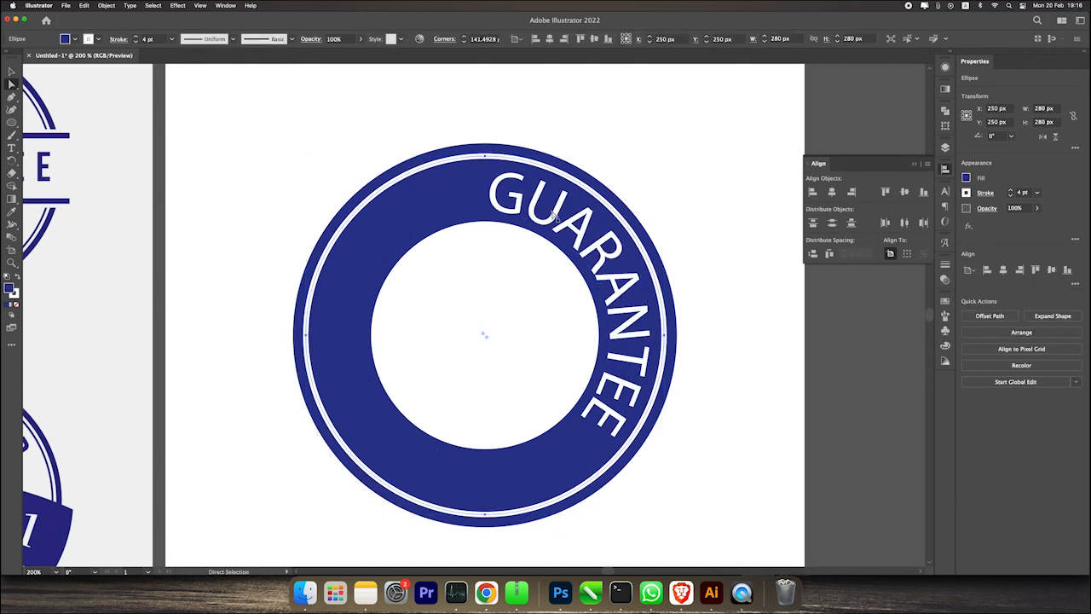
- Move the start bracket of the circular GUARANTEE text along its path to the circle's leftmost point
left_click(657, 168)
left_click(11, 70)
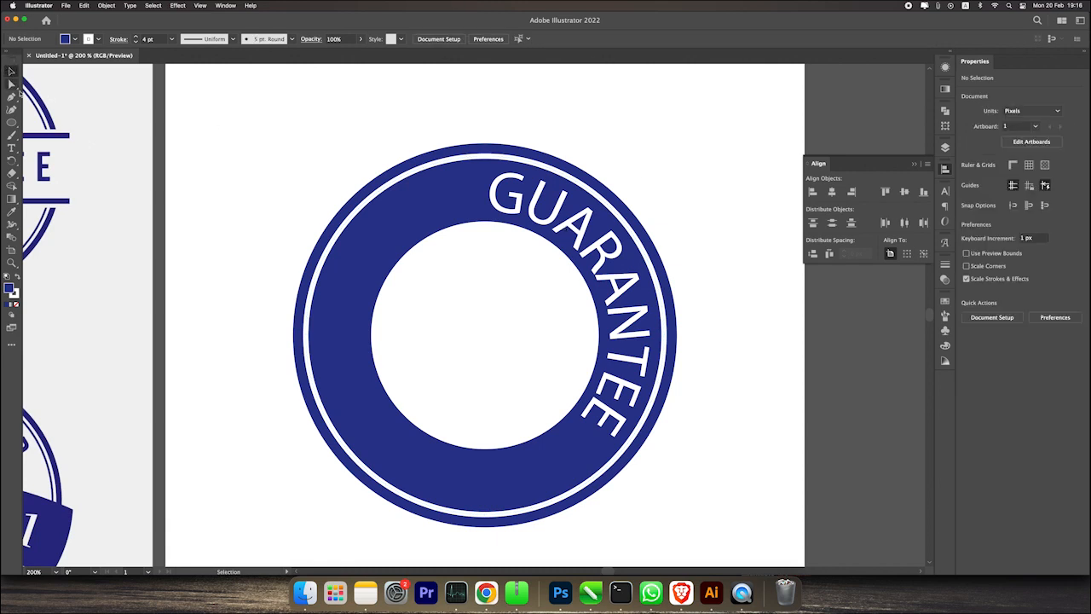
left_click(563, 224)
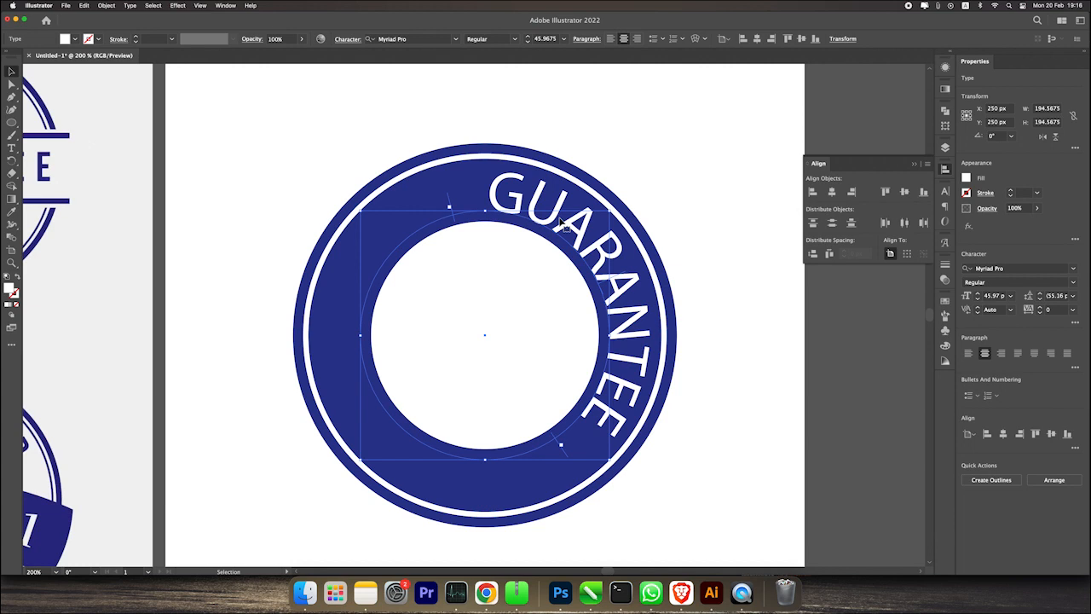
left_click(11, 83)
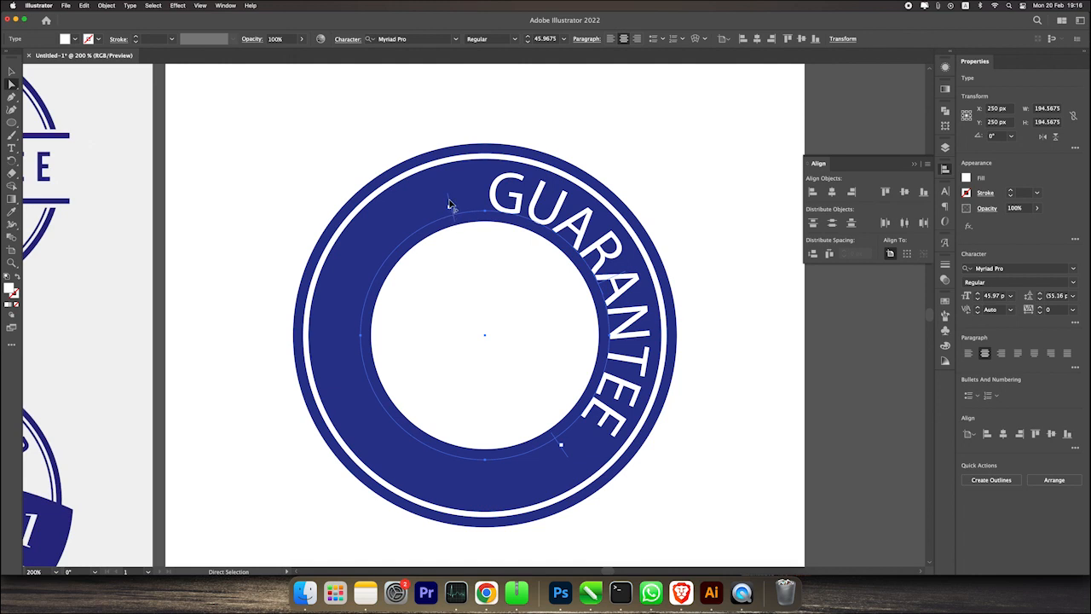
left_click_drag(449, 203, 360, 340)
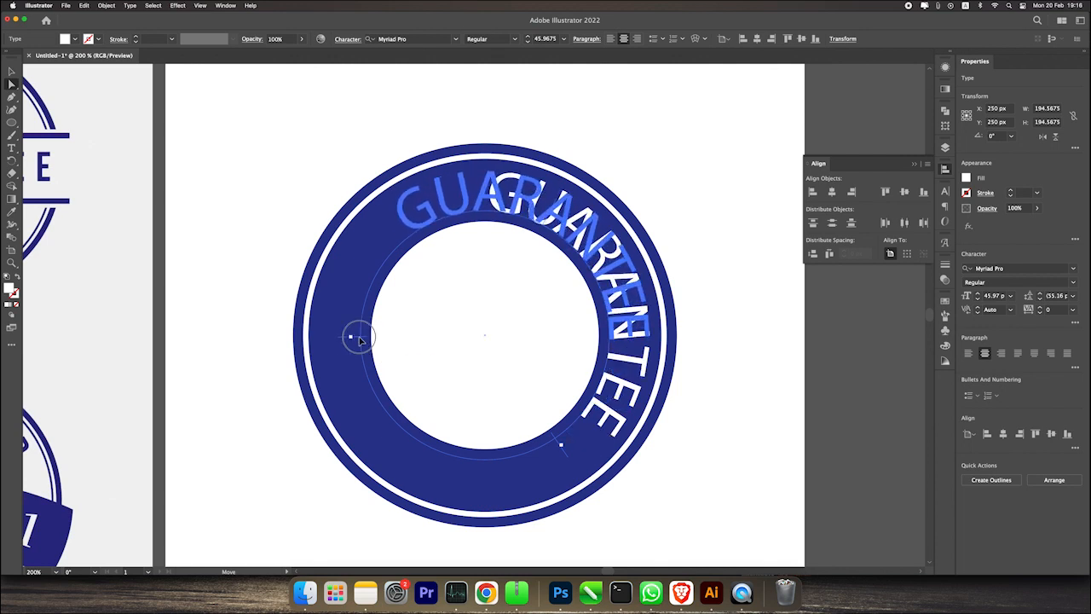
left_click_drag(359, 340, 358, 340)
- Turn on Smart Guides and snap the GUARANTEE text's start bracket level with the circle's centre
left_click(201, 6)
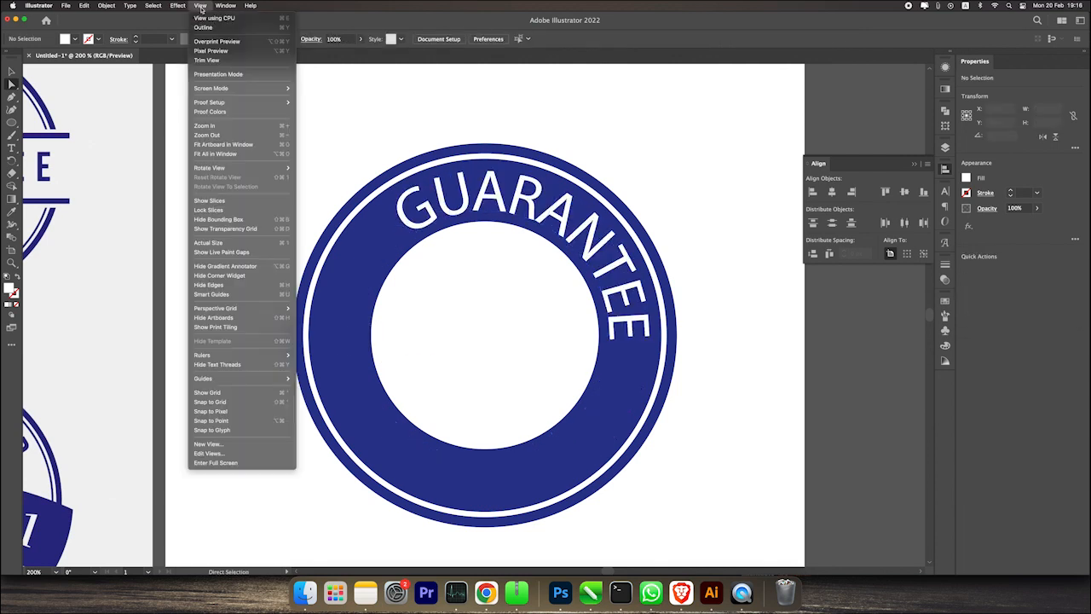
left_click(235, 295)
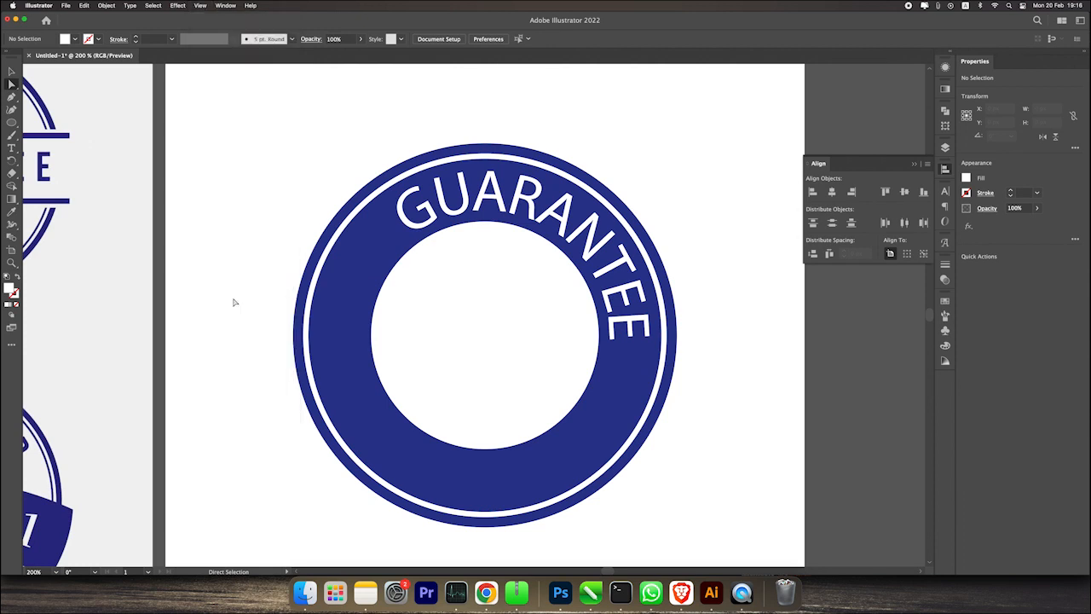
left_click(349, 338)
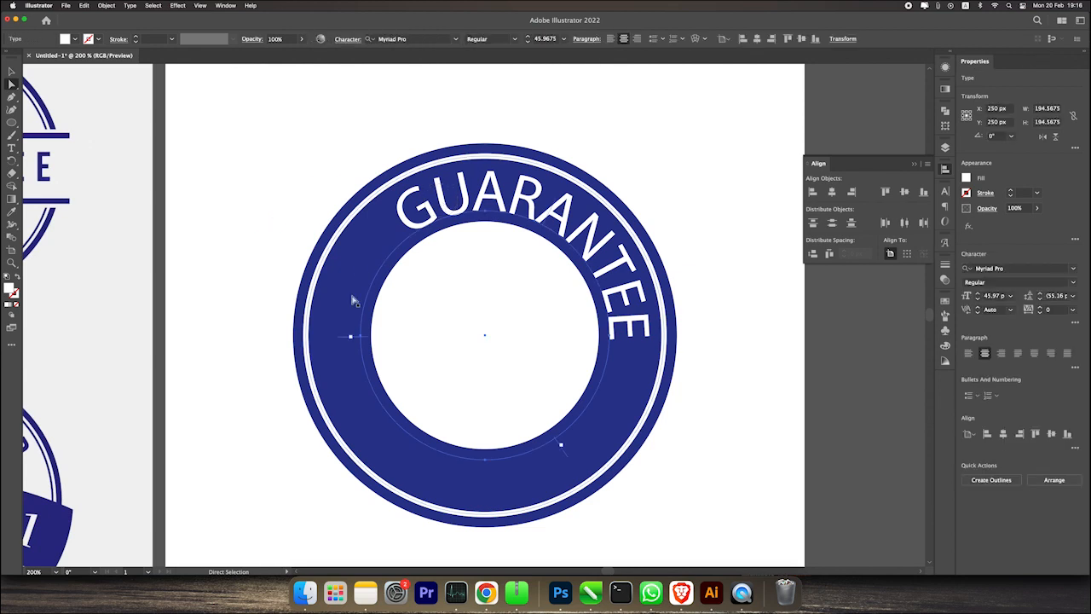
mouse_move(342, 340)
left_mouse_down()
mouse_move(350, 321)
mouse_move(350, 335)
mouse_move(367, 339)
mouse_move(480, 336)
mouse_move(356, 338)
left_mouse_up()
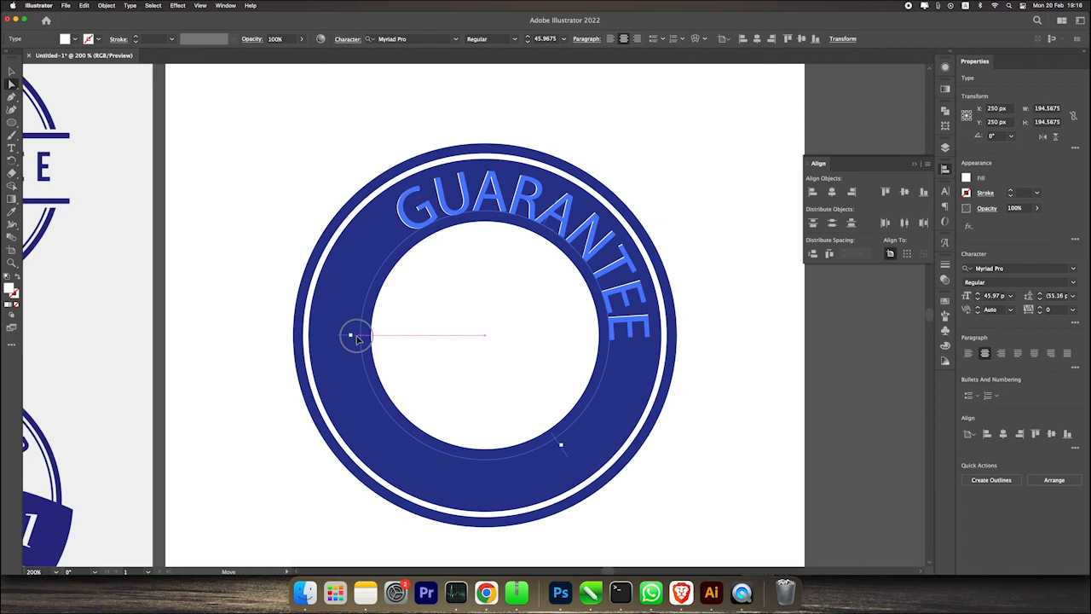
left_click_drag(356, 338, 356, 339)
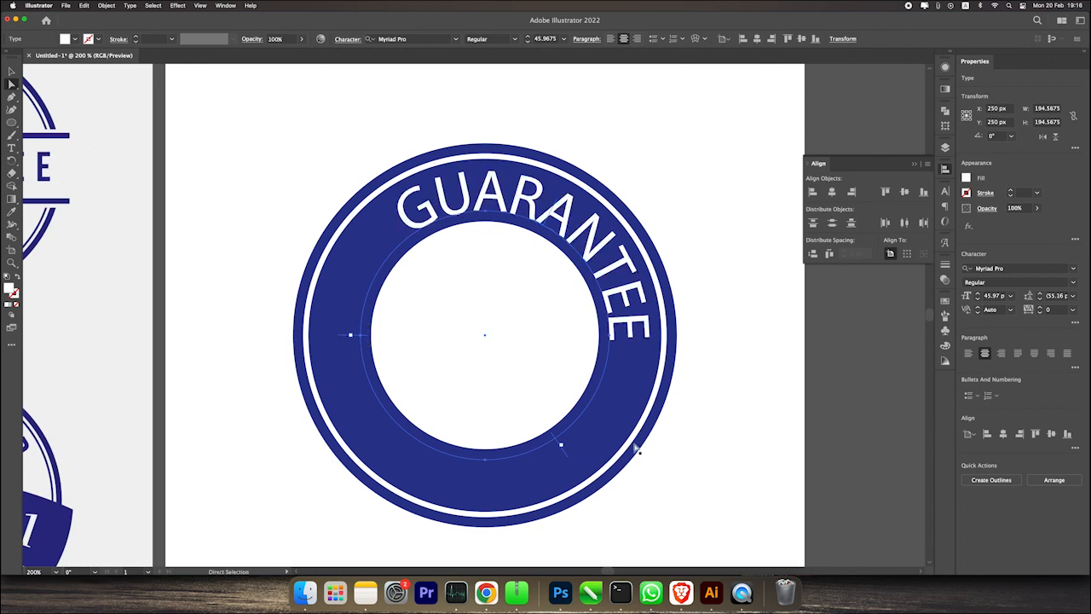
- Move the GUARANTEE text's end bracket to the circle's rightmost point, opposite the start bracket, so the word arches centrally over the top
left_click_drag(567, 448, 612, 340)
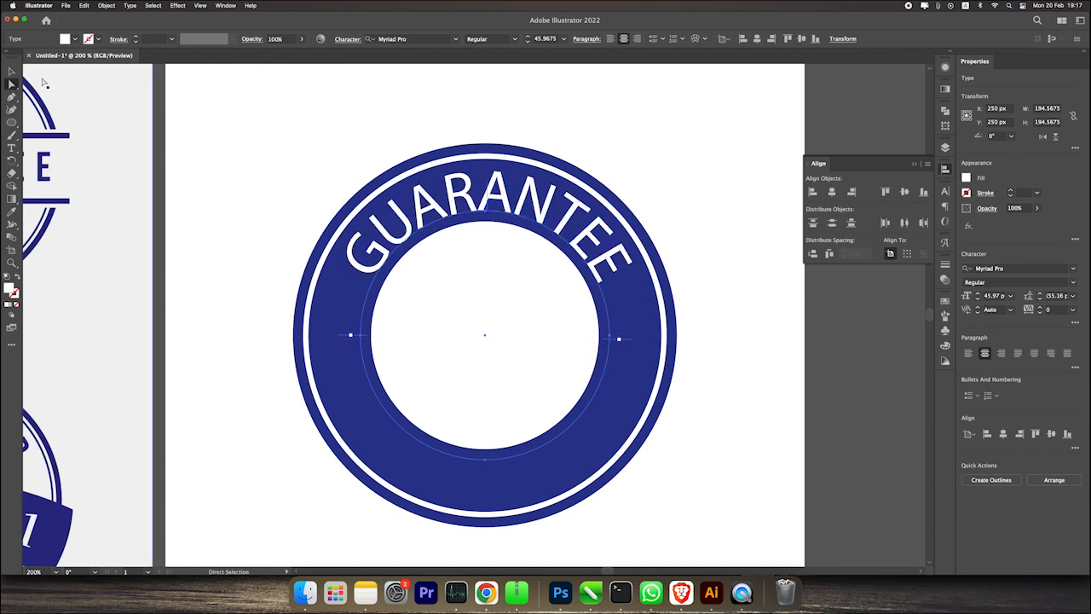
left_click(12, 70)
left_click(221, 95)
double_click(478, 193)
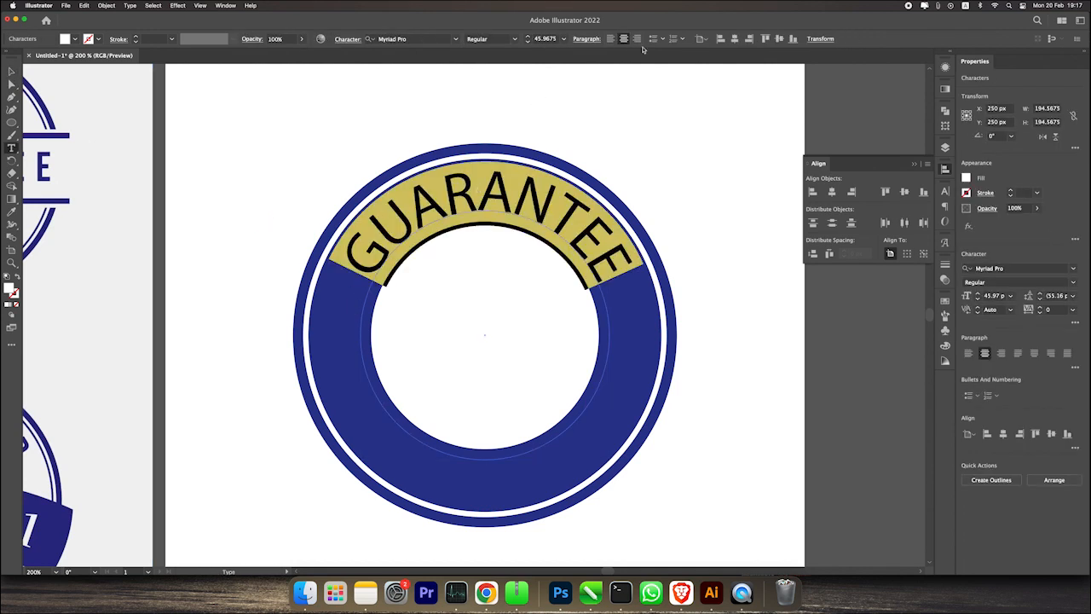
left_click(11, 83)
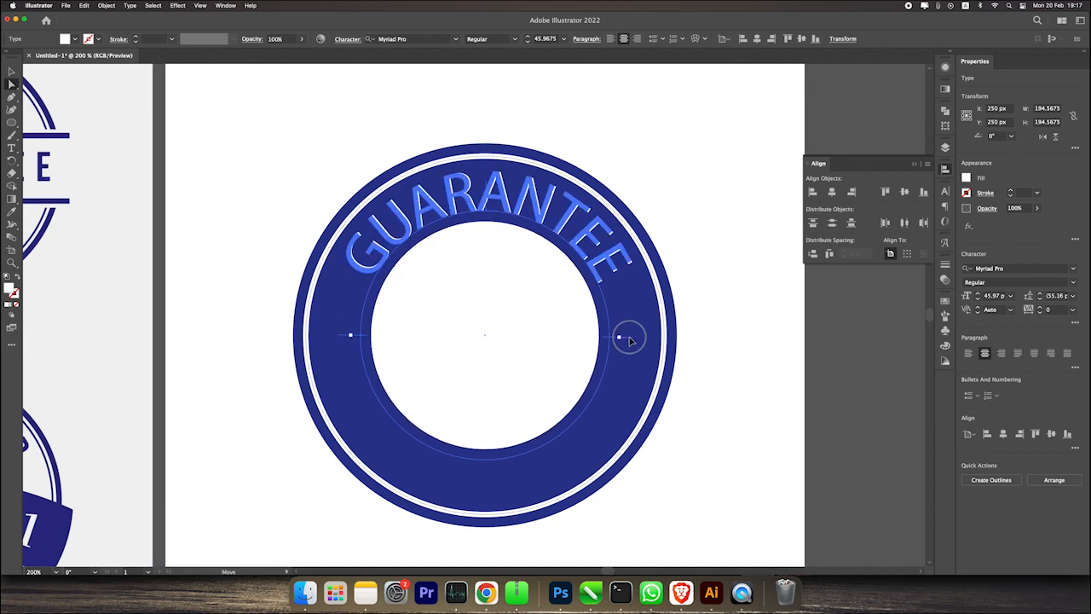
left_click(11, 71)
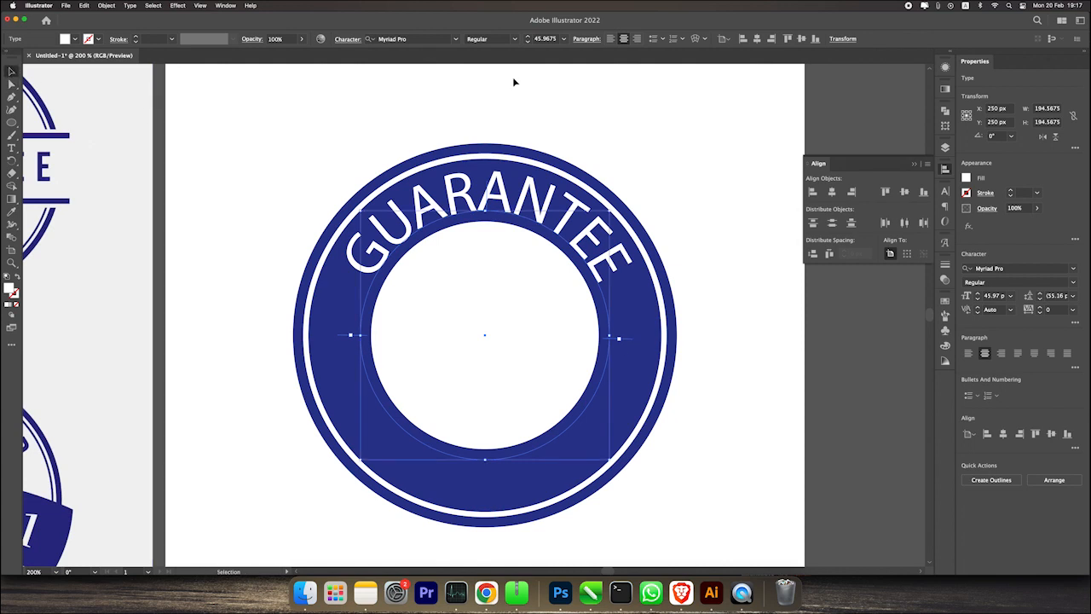
- Change the font of all the circular GUARANTEE text to Khand SemiBold
double_click(522, 206)
key("super+a")
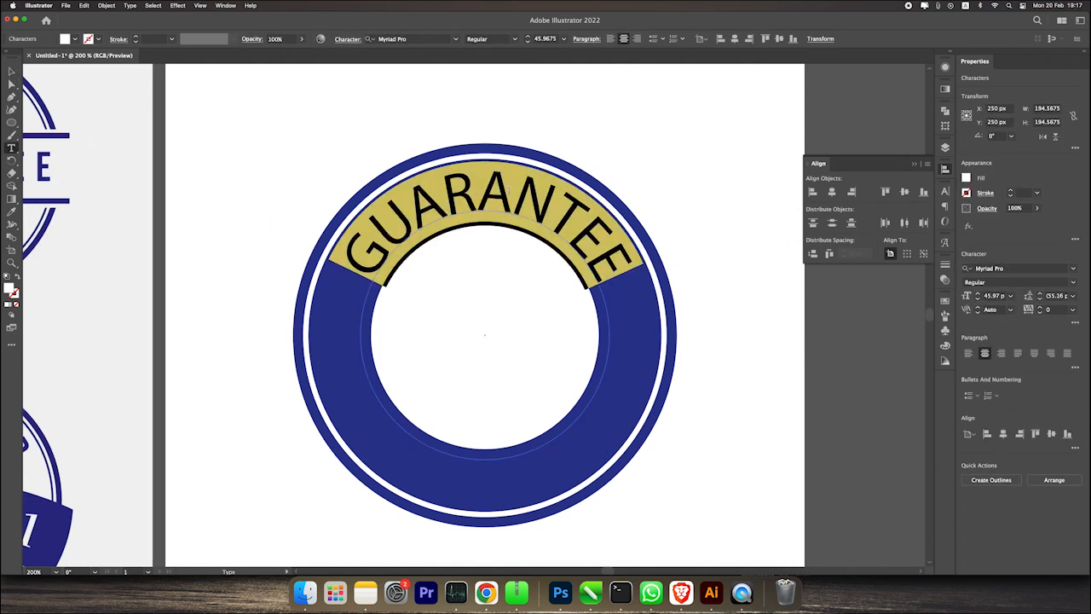
left_click(400, 39)
type("khand")
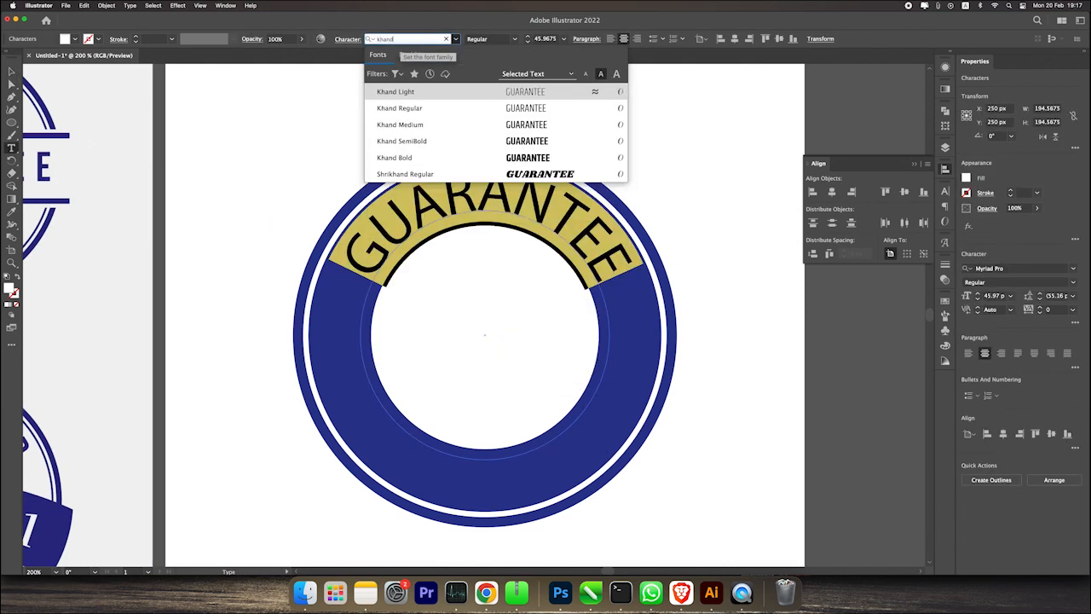
left_click(444, 142)
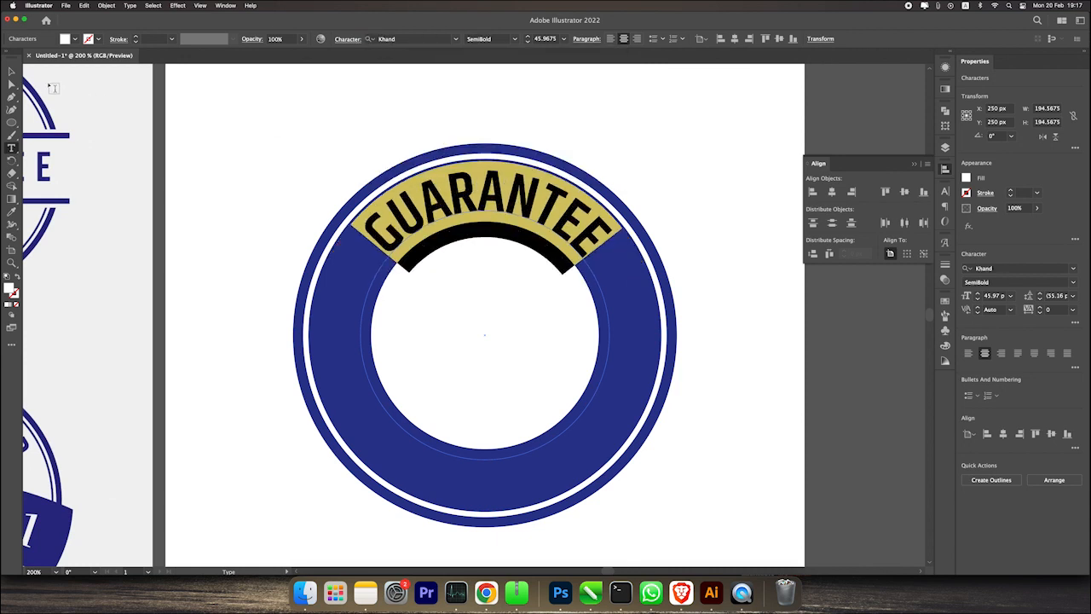
key("Escape")
left_click(272, 156)
key("super+minus")
key("super+minus")
key("super+minus")
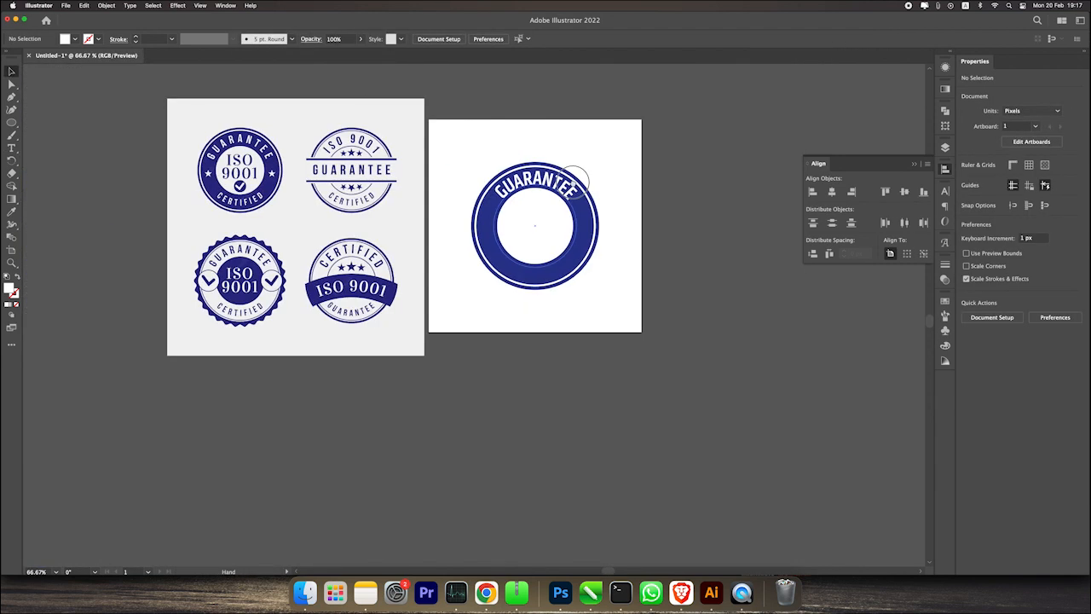
- Show the full character settings for the whole GUARANTEE text and set its tracking to 100
double_click(623, 198)
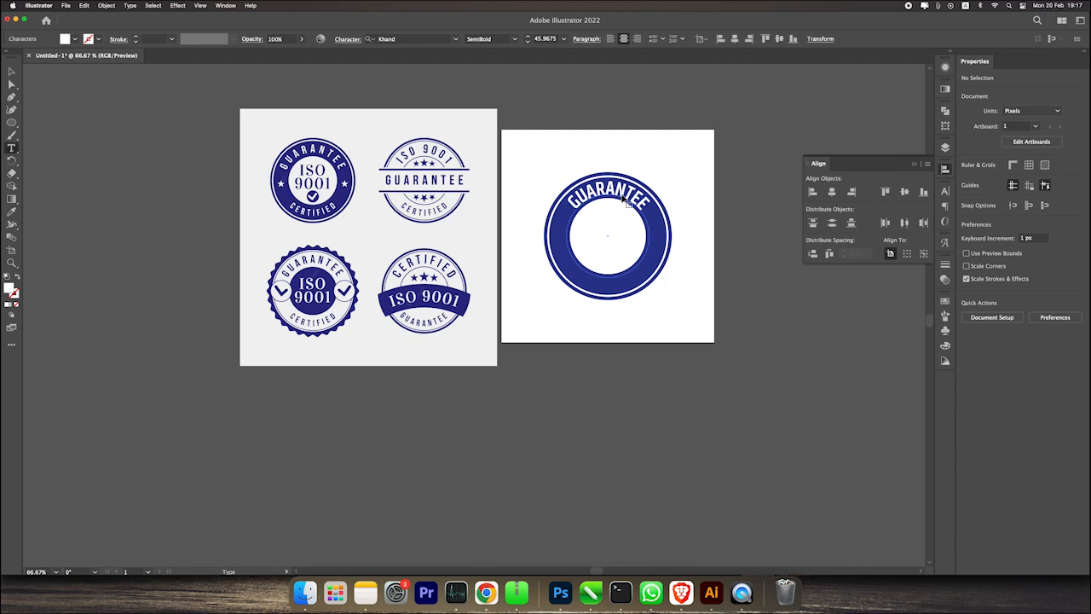
key("super+a")
key("Escape")
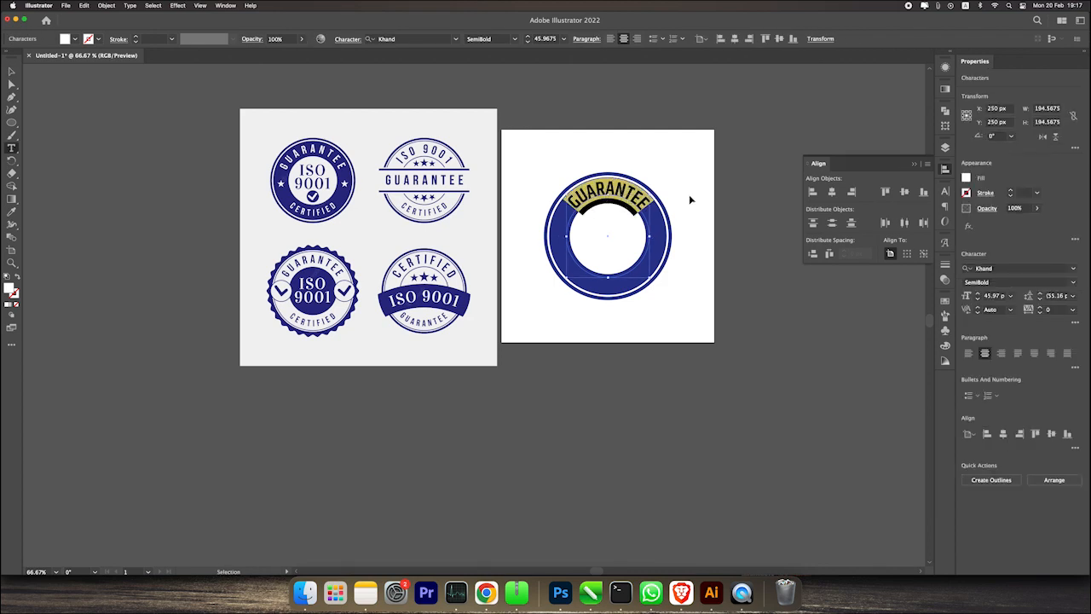
key("super+t")
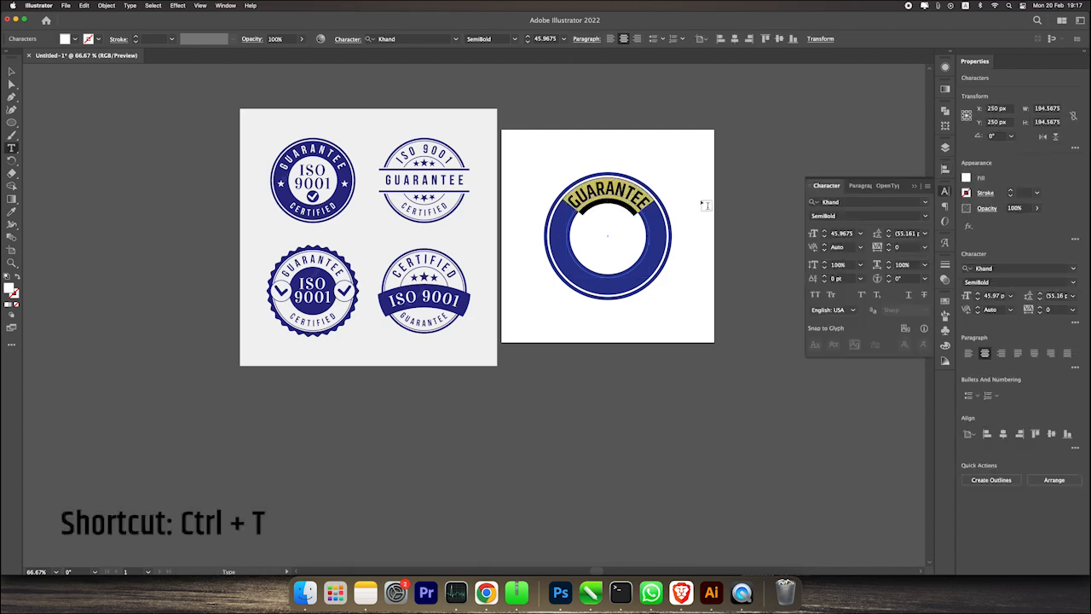
left_click(925, 247)
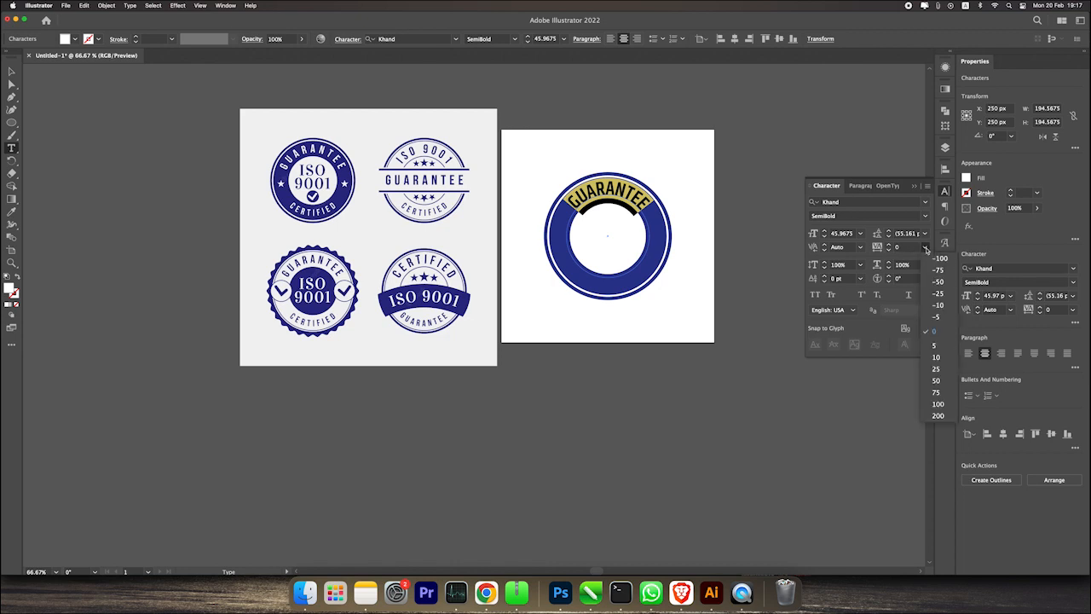
left_click(939, 405)
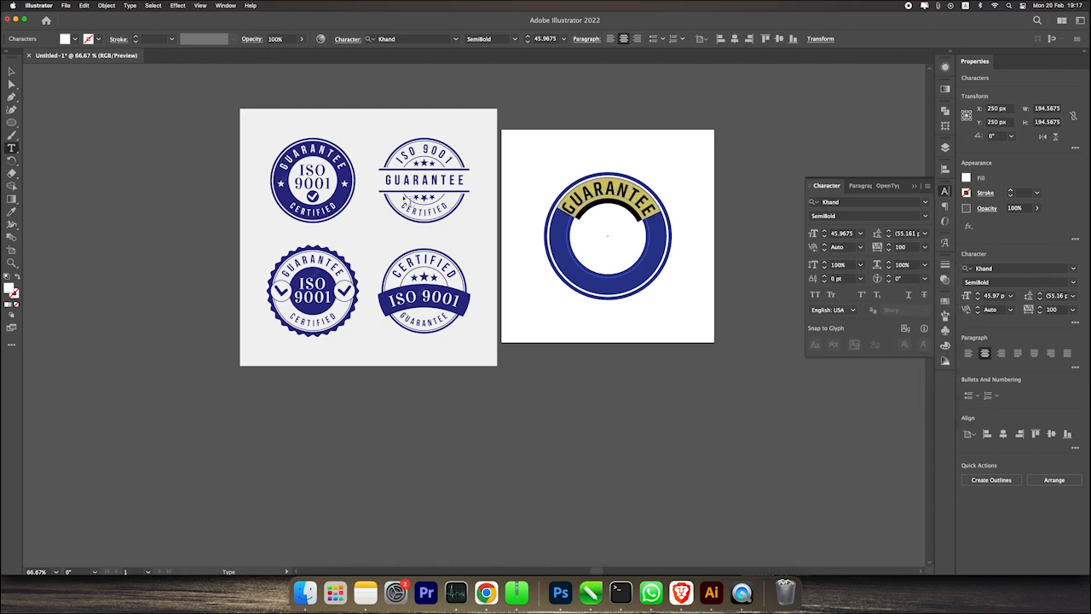
- Reduce the GUARANTEE text's font size to 43 pt
left_click(824, 237)
left_click(824, 237)
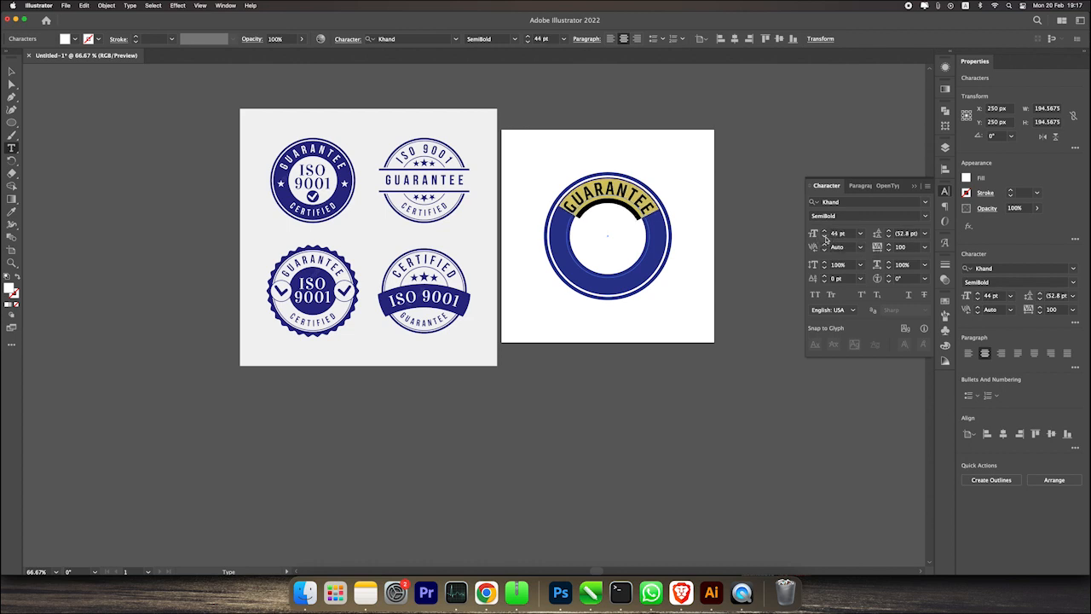
left_click(824, 237)
left_click(11, 74)
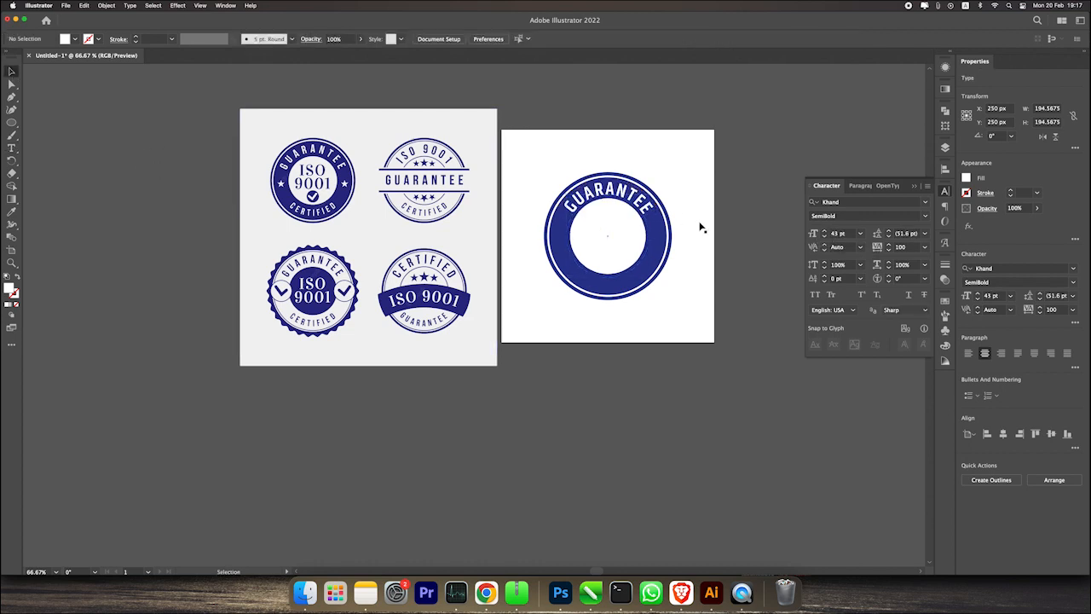
left_click(700, 227)
key("super+1")
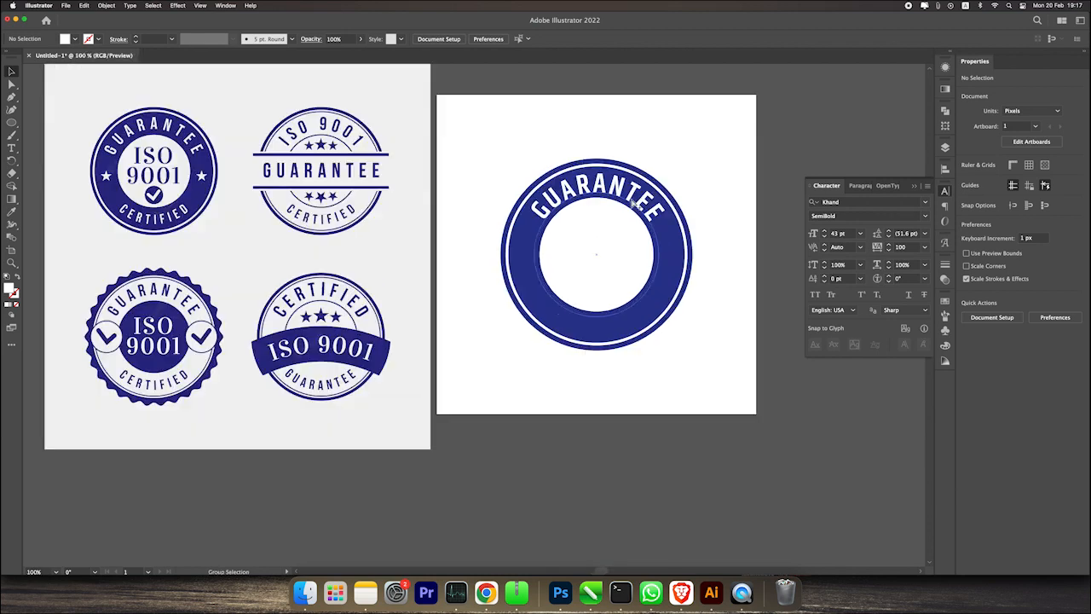
- Enlarge the GUARANTEE text's circular path slightly to about 198 px wide and set its font size to 35 pt
left_click(666, 193)
left_click_drag(666, 192, 668, 191)
left_click(832, 235)
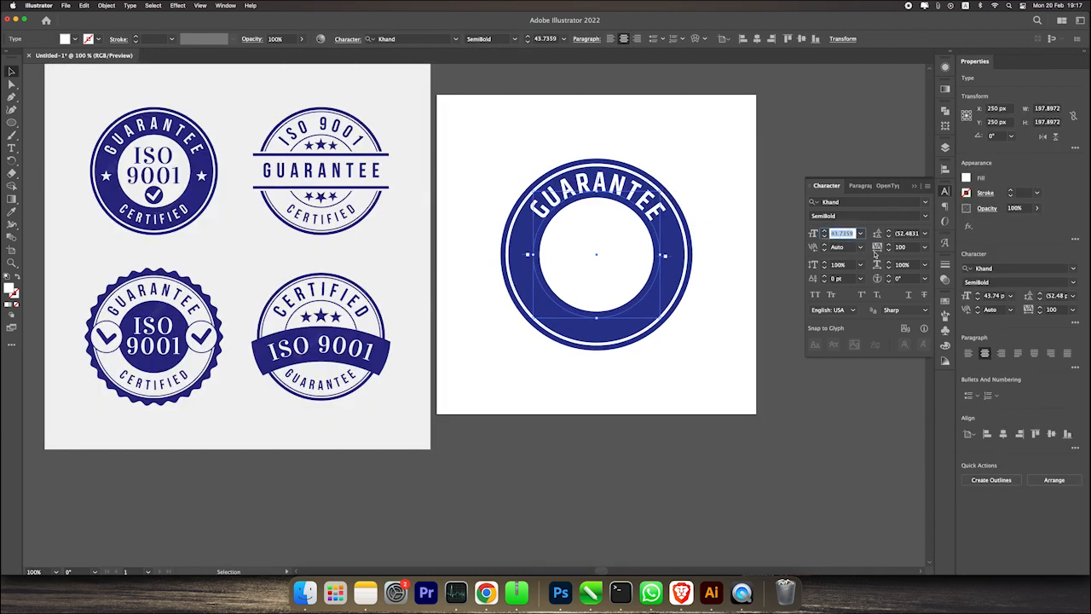
type("35")
key("Return")
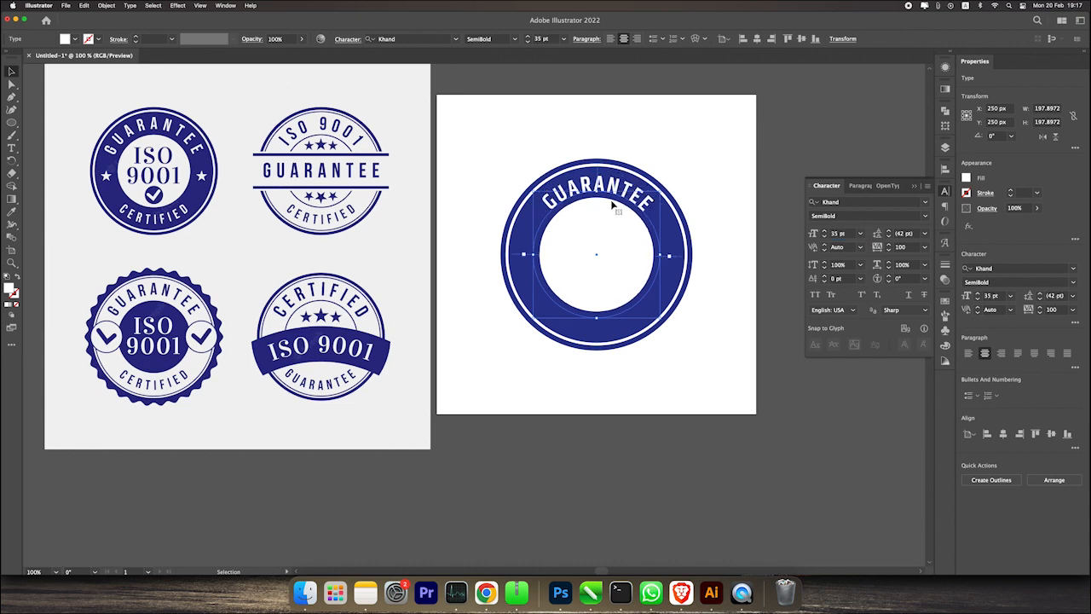
- Try a tracking of 300 on the whole GUARANTEE text and settle on 250
double_click(614, 186)
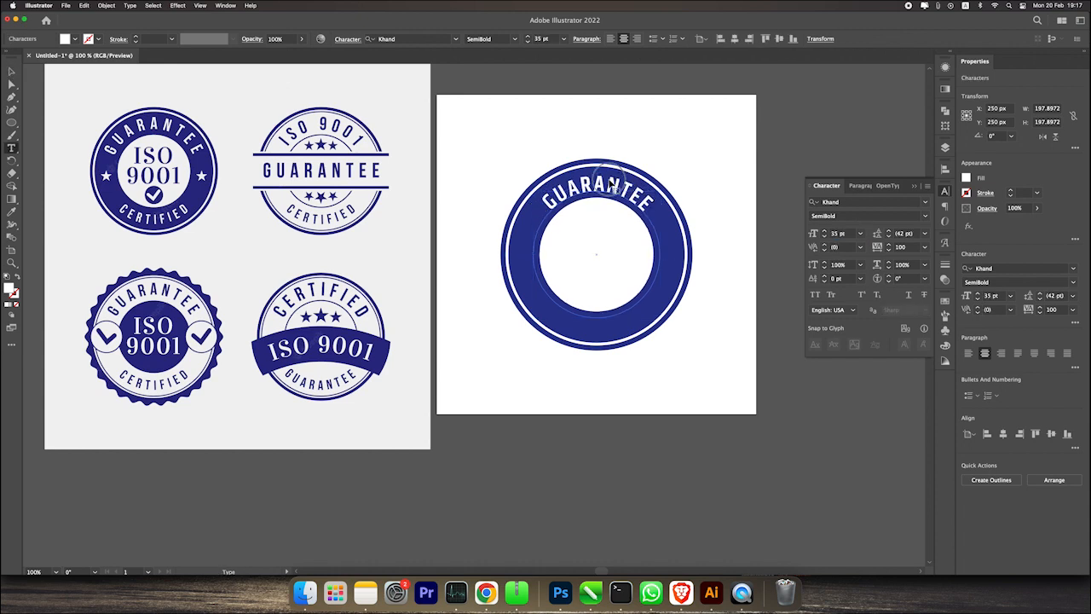
key("super+a")
left_click(900, 246)
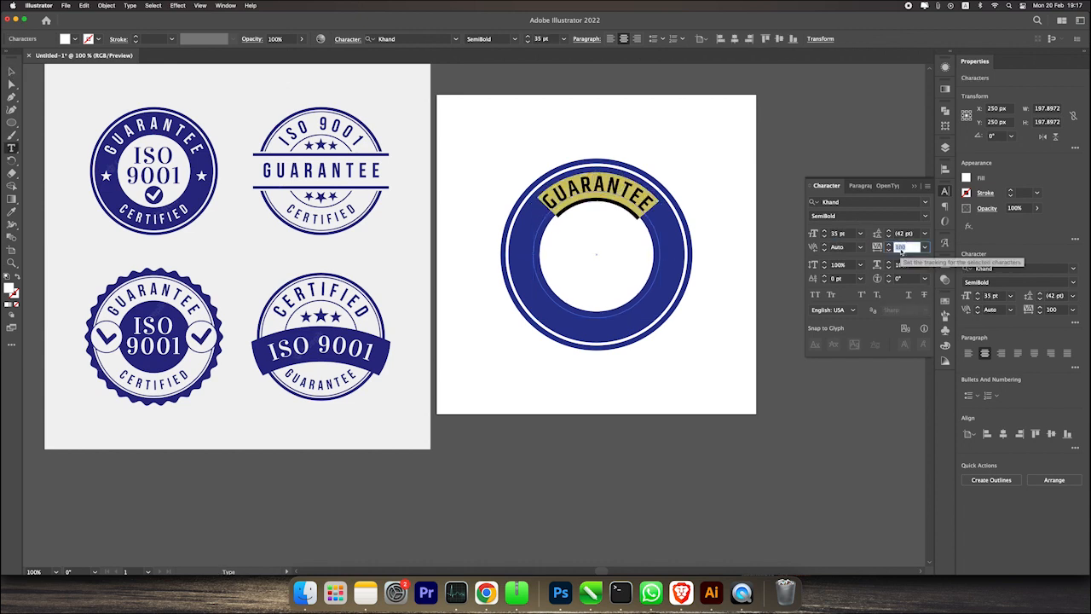
type("300")
key("Return")
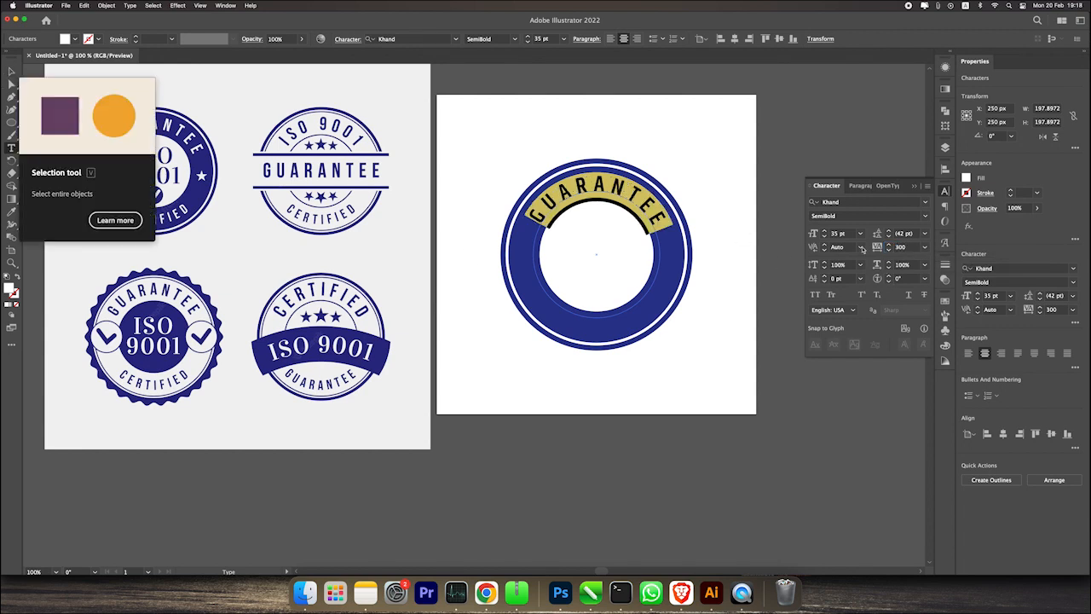
left_click(902, 248)
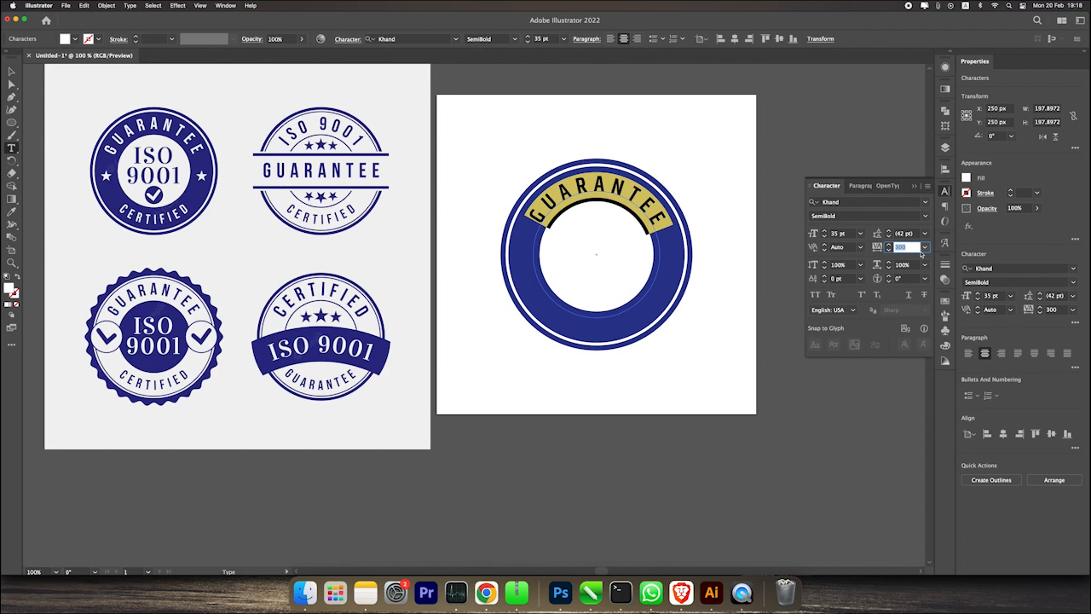
type("250")
key("Return")
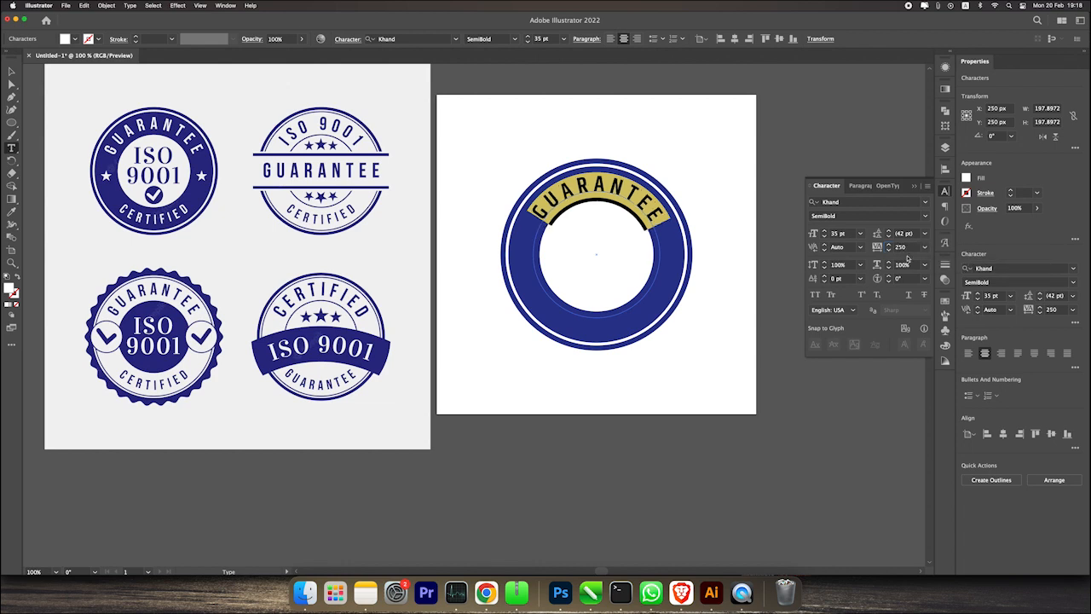
- Increase the GUARANTEE text's font size to 40 pt and deselect it
left_click(824, 231)
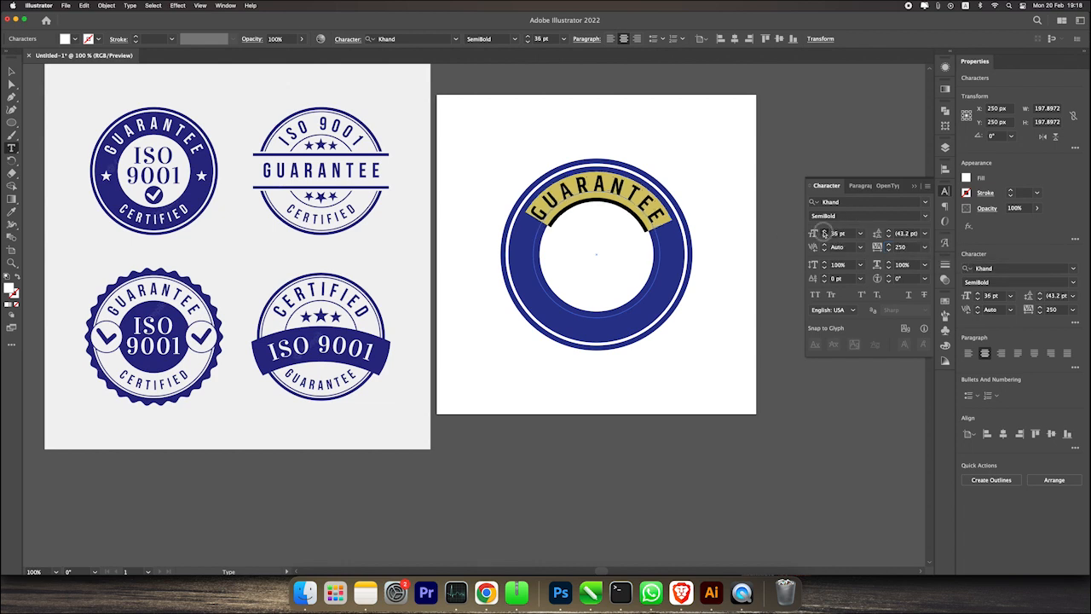
left_click(824, 231)
left_click(824, 231)
left_click(825, 231)
left_click(825, 231)
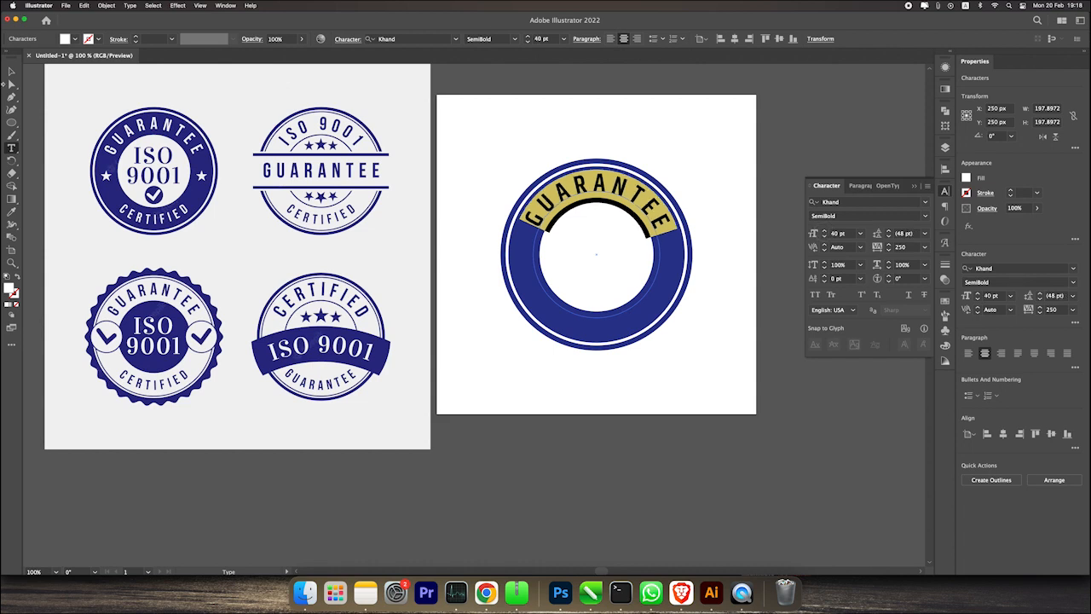
left_click(11, 71)
left_click(765, 249)
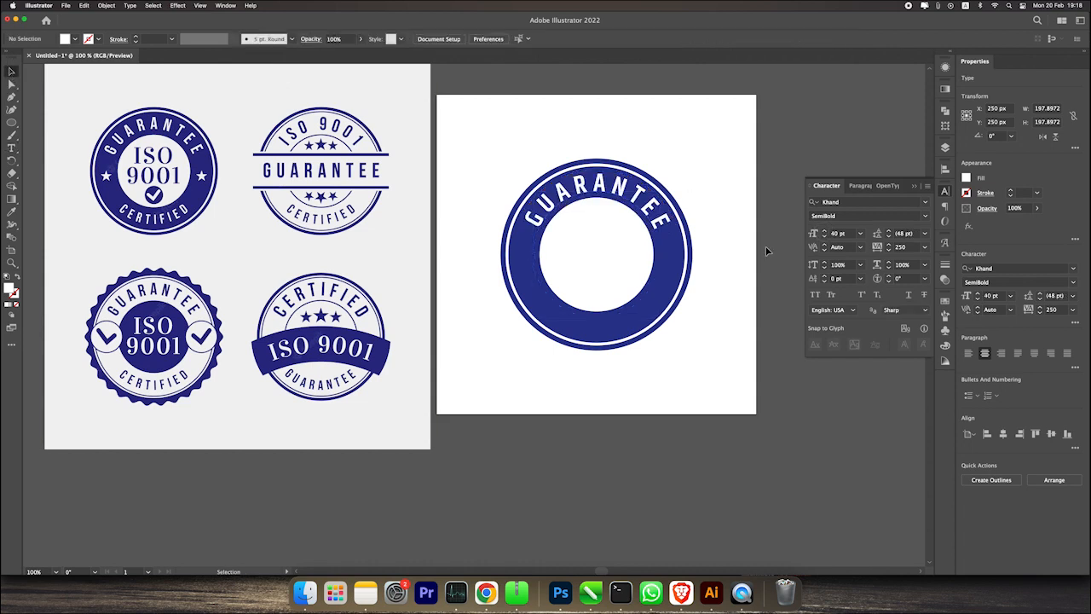
- Change the GUARANTEE text's font style to Khand Regular
left_click(607, 188)
left_click(922, 217)
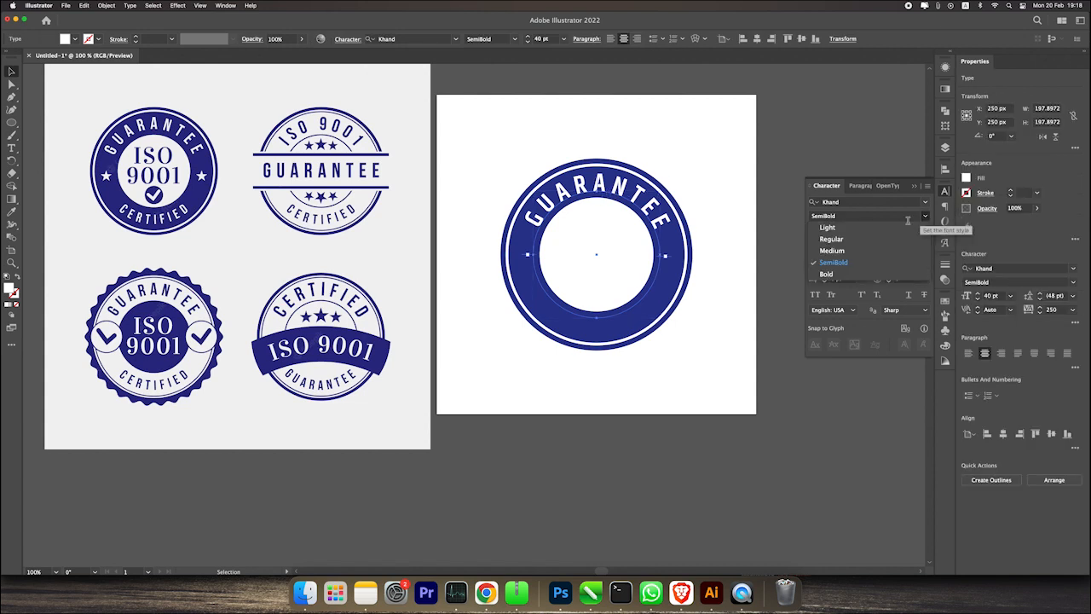
left_click(831, 240)
left_click(895, 248)
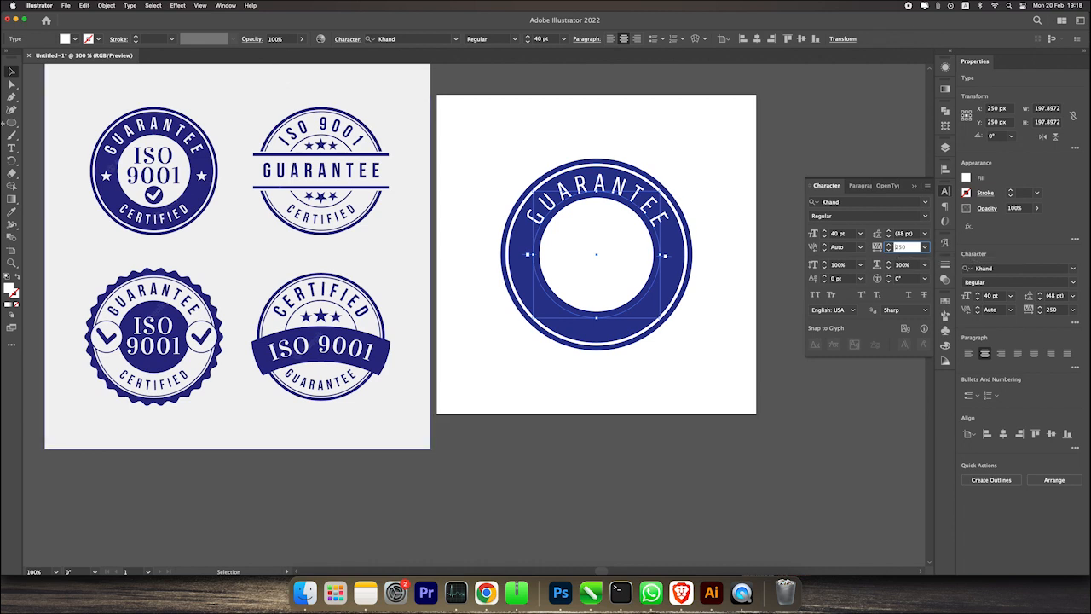
left_click(11, 72)
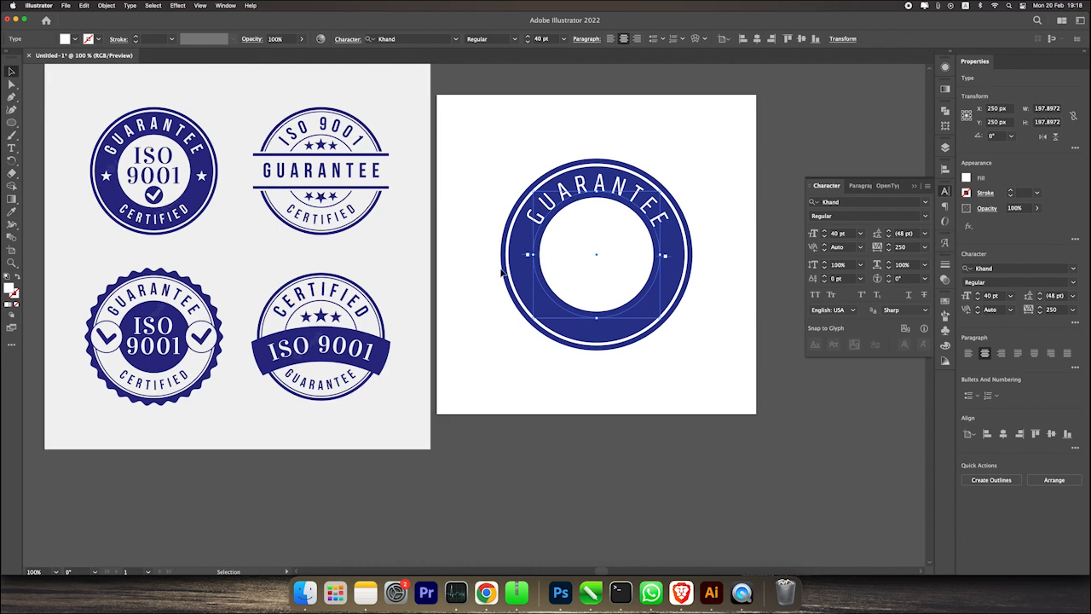
left_click(558, 372)
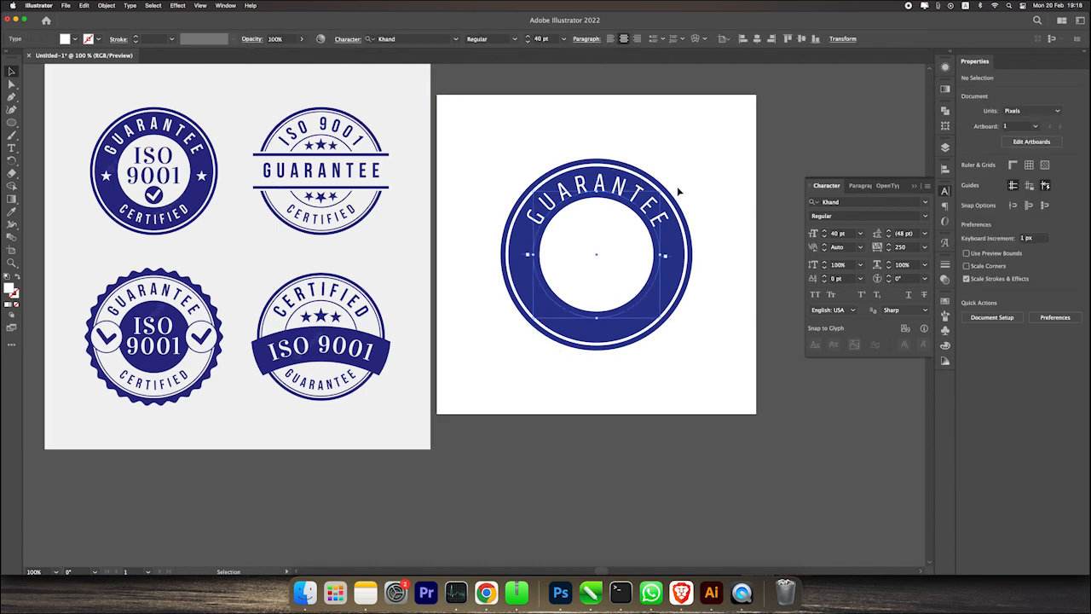
- Scale the circular GUARANTEE text up slightly about its centre to about 203 px wide, and inspect its spacing within the ring
scroll(676, 186, "up", 1)
left_click_drag(653, 194, 657, 189)
left_click(674, 183)
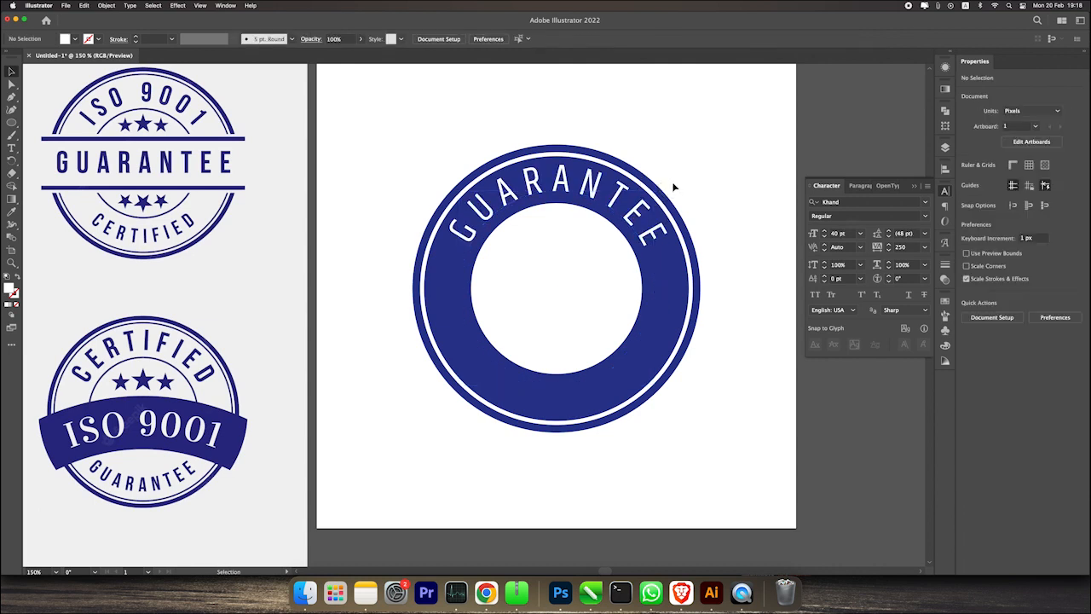
scroll(518, 180, "down", 2)
scroll(515, 180, "up", 5)
scroll(517, 182, "down", 2)
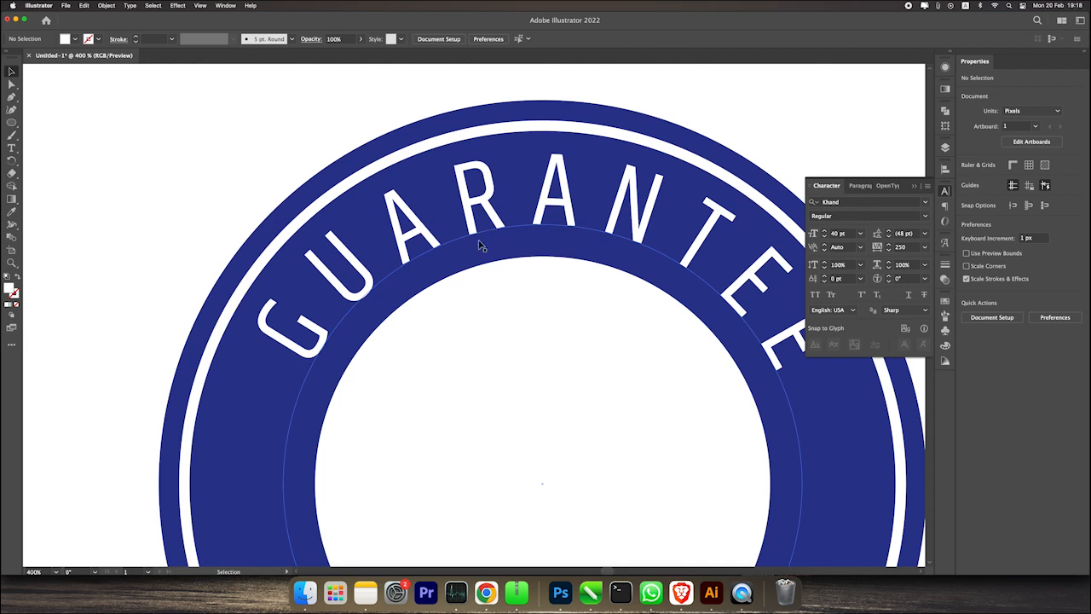
scroll(479, 244, "down", 1)
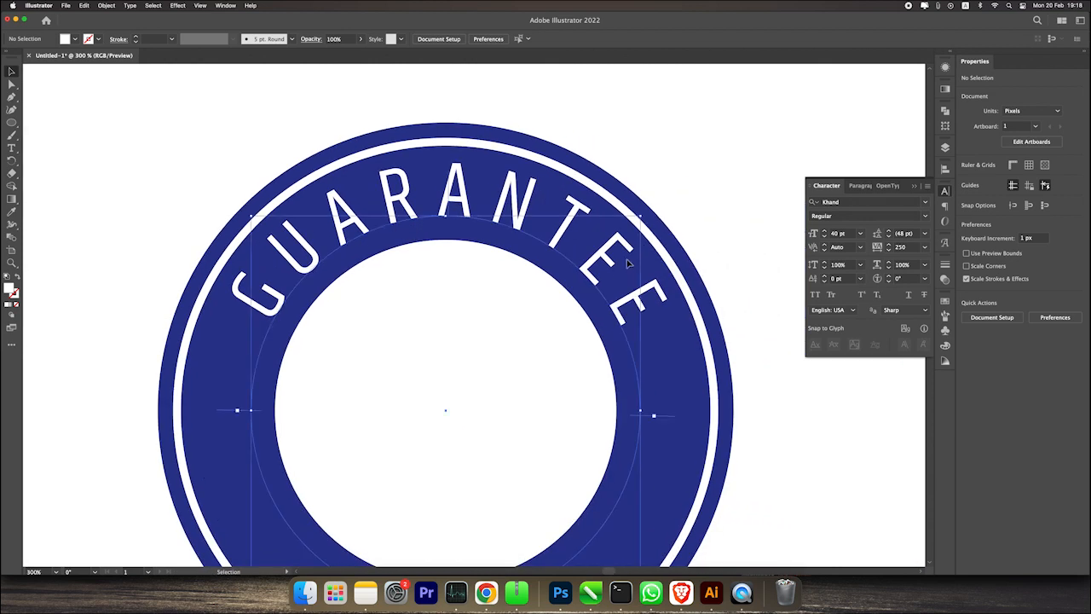
- Scale the circular GUARANTEE text down slightly about its centre, to a font size of about 39.85 pt
left_click(628, 264)
left_click_drag(640, 216, 639, 223)
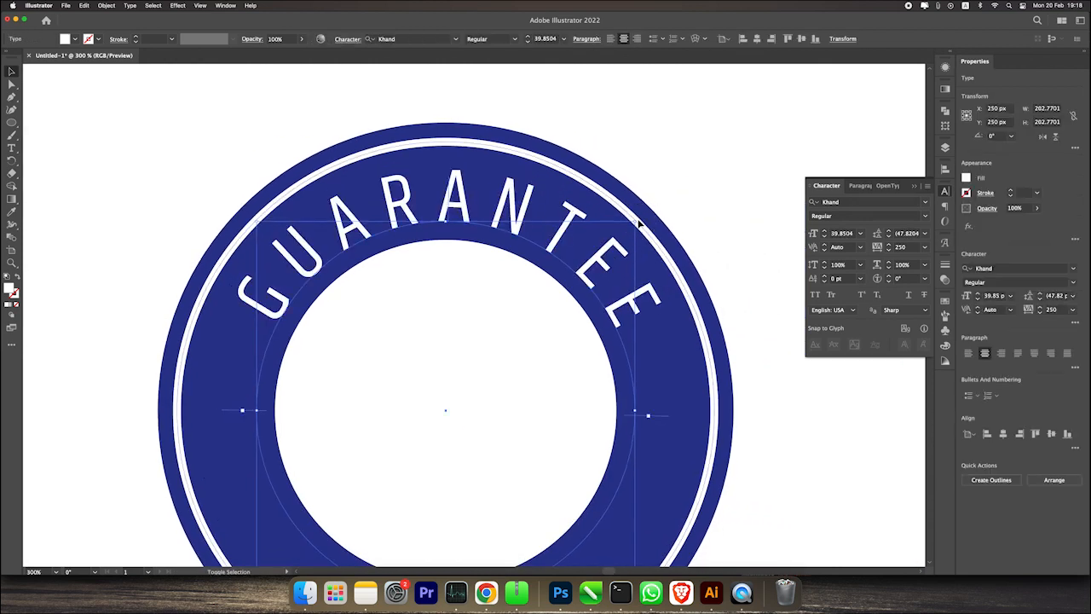
left_click(687, 185)
scroll(687, 185, "down", 3)
scroll(687, 185, "right", 2)
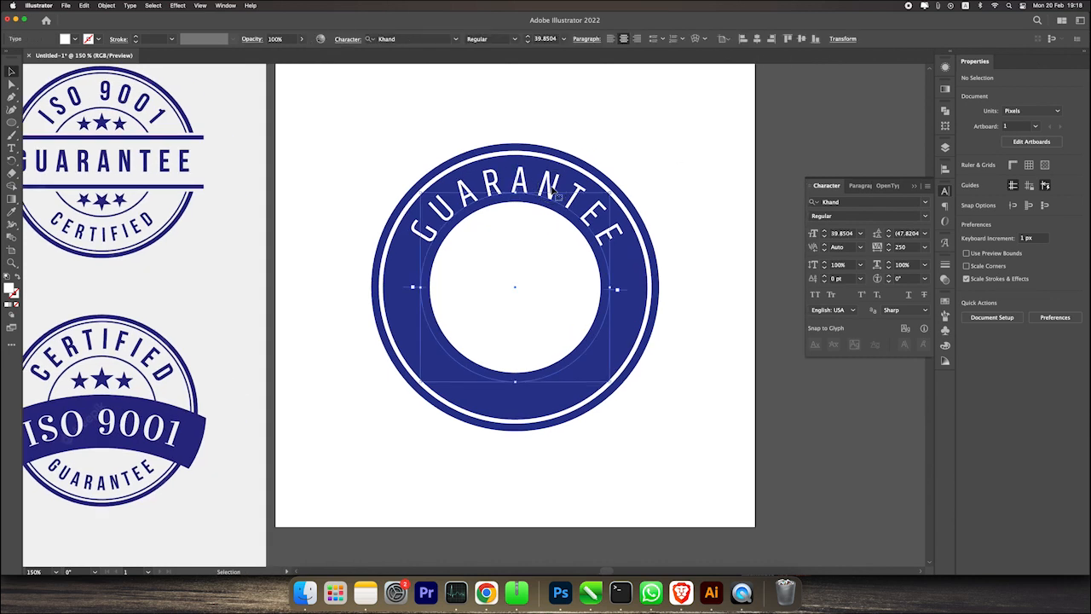
scroll(679, 194, "down", 1)
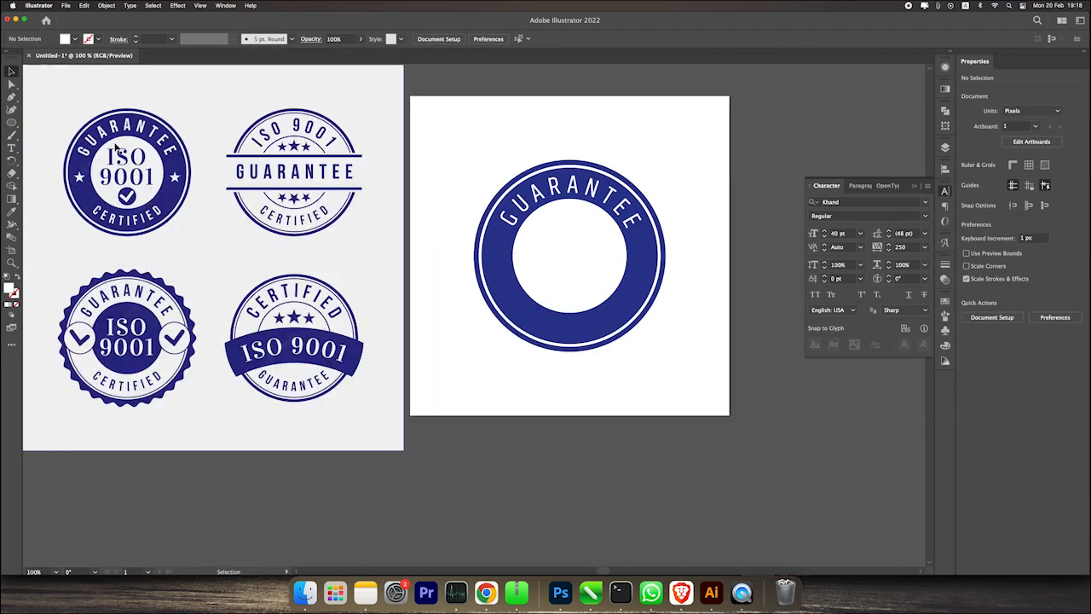
- Draw a white five-pointed star about 28 px wide on the ring's left side and copy it level onto the right side
left_click_drag(11, 121, 43, 161)
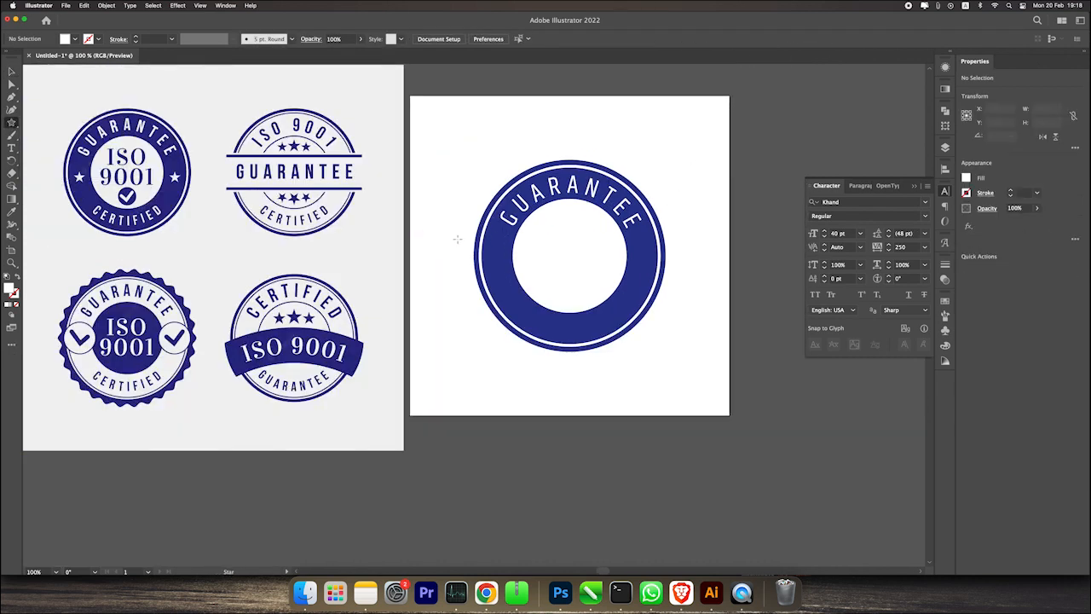
scroll(498, 239, "up", 1)
left_click_drag(499, 262, 734, 270)
key("v")
left_click(389, 298)
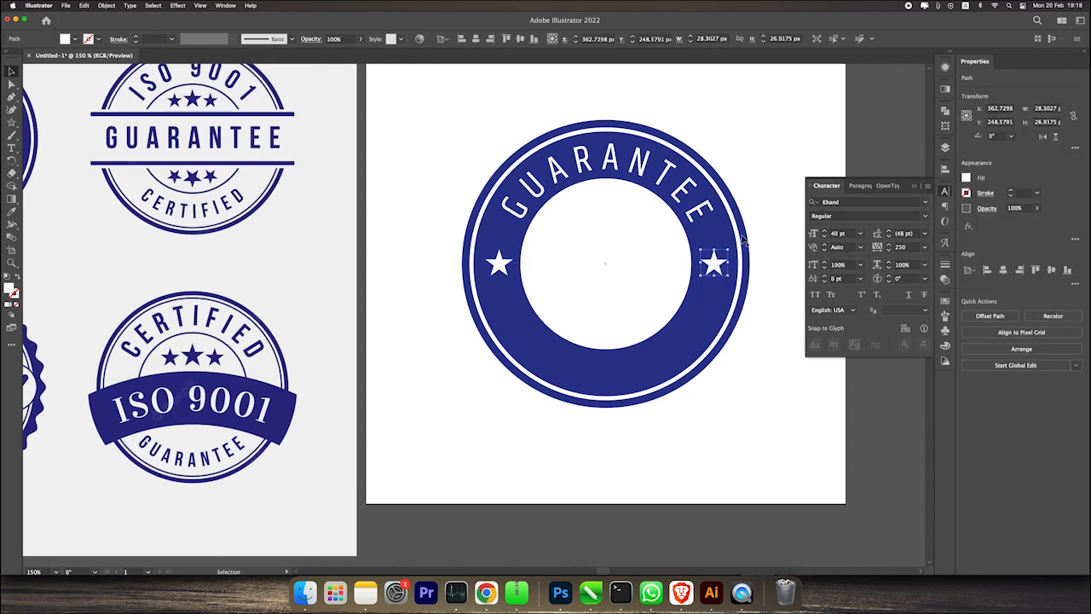
- Nudge the left and right white stars slightly outward within the blue ring
scroll(724, 230, "right", 2)
left_click(460, 266, "shift")
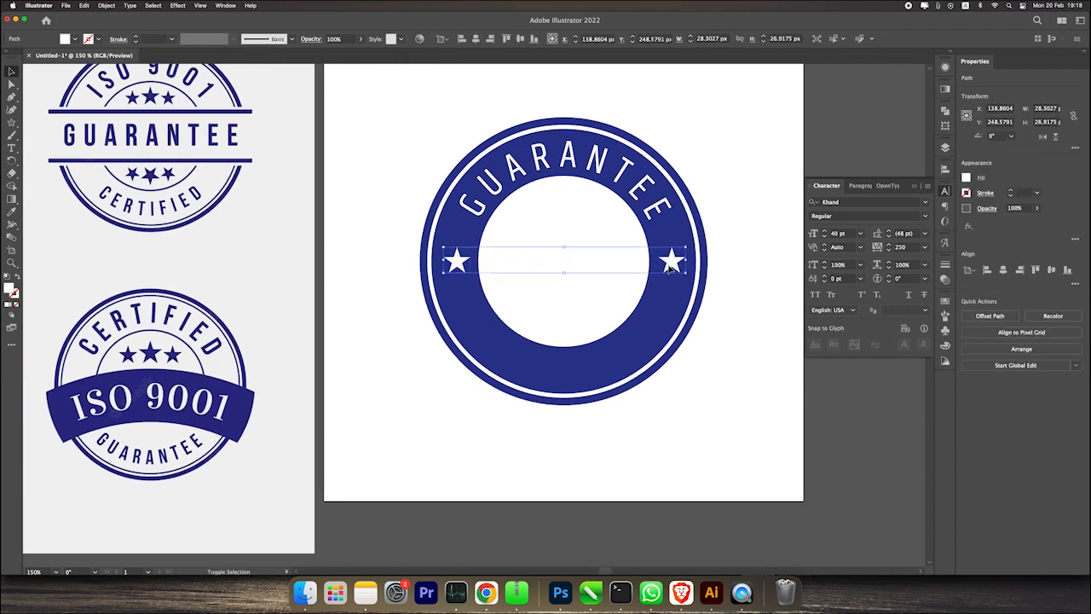
left_click(704, 265, "shift")
left_click(457, 264)
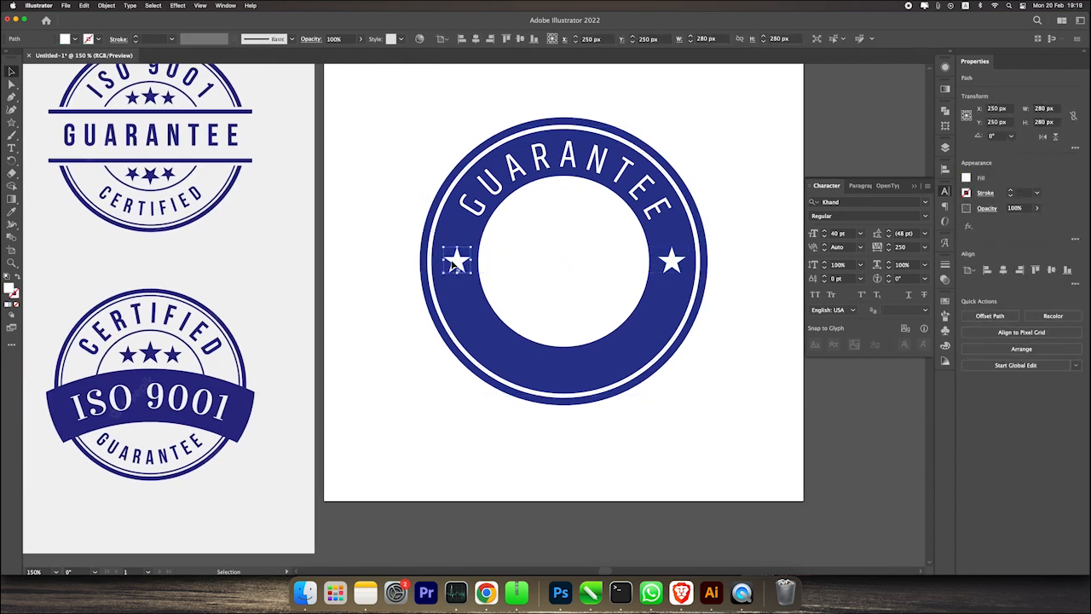
scroll(457, 265, "up", 3)
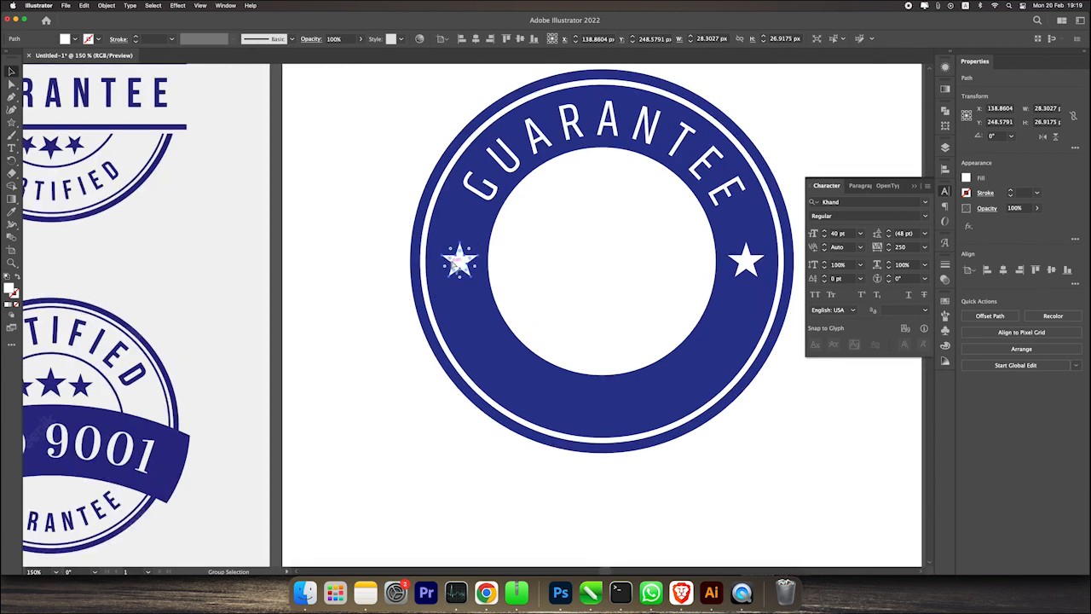
left_click_drag(459, 266, 457, 265)
left_click(360, 323)
key("super+minus")
key("super+minus")
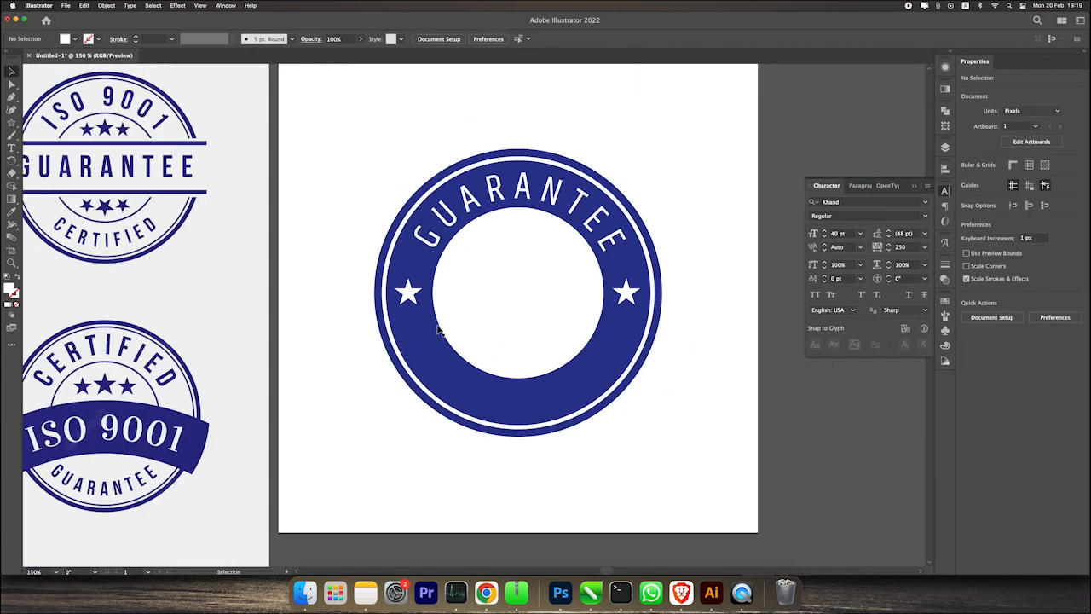
left_click_drag(626, 297, 628, 296)
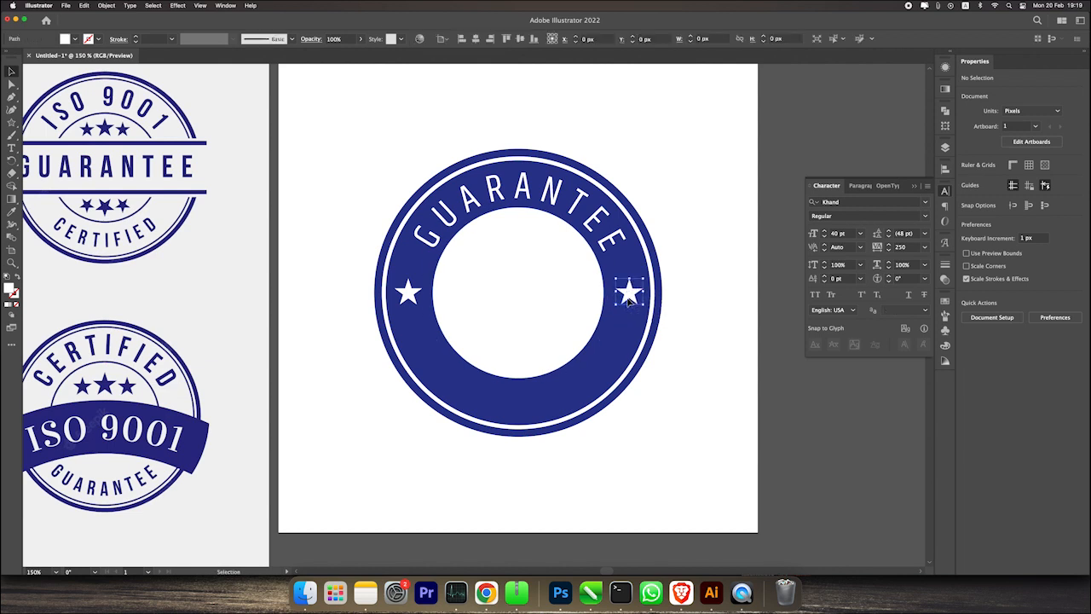
- Vertically centre-align the two circles that form the badge's thin white outline
left_click(409, 295)
left_click(421, 366, "shift")
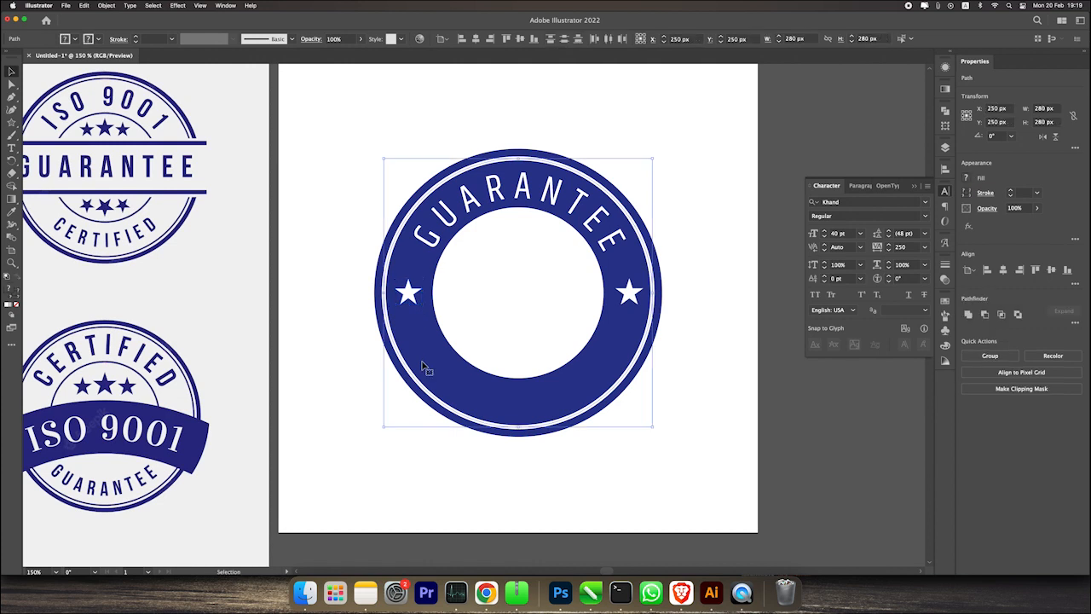
left_click(422, 366)
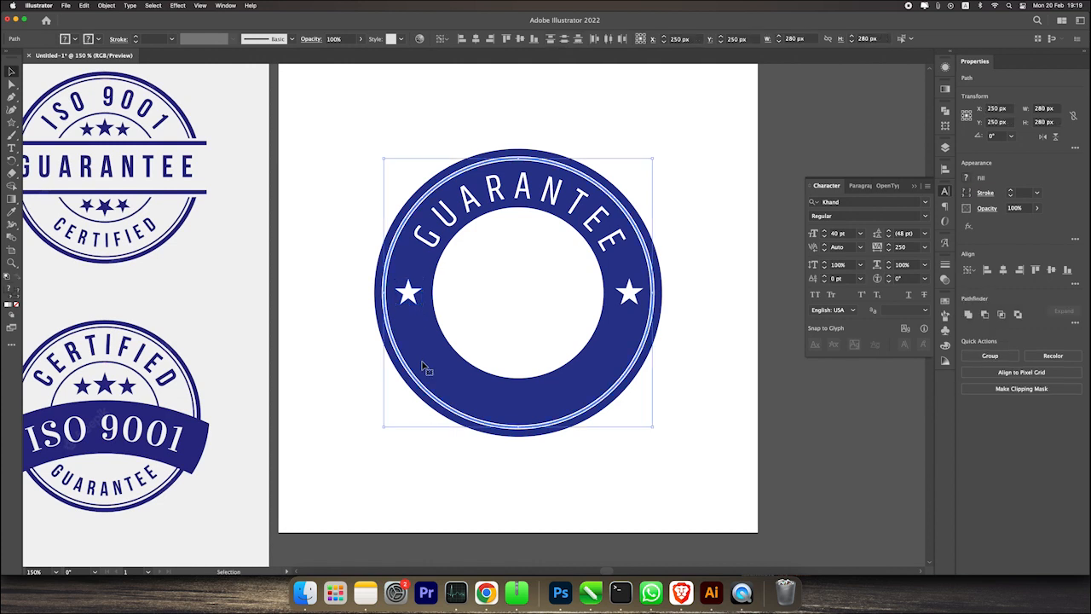
left_click(522, 40)
left_click(694, 293)
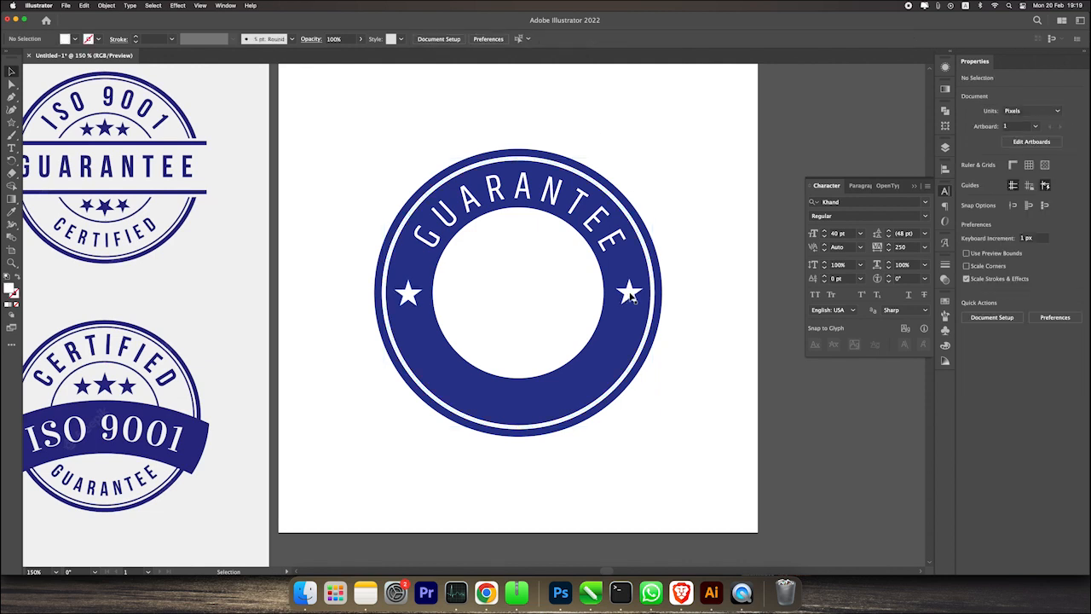
left_click(624, 349)
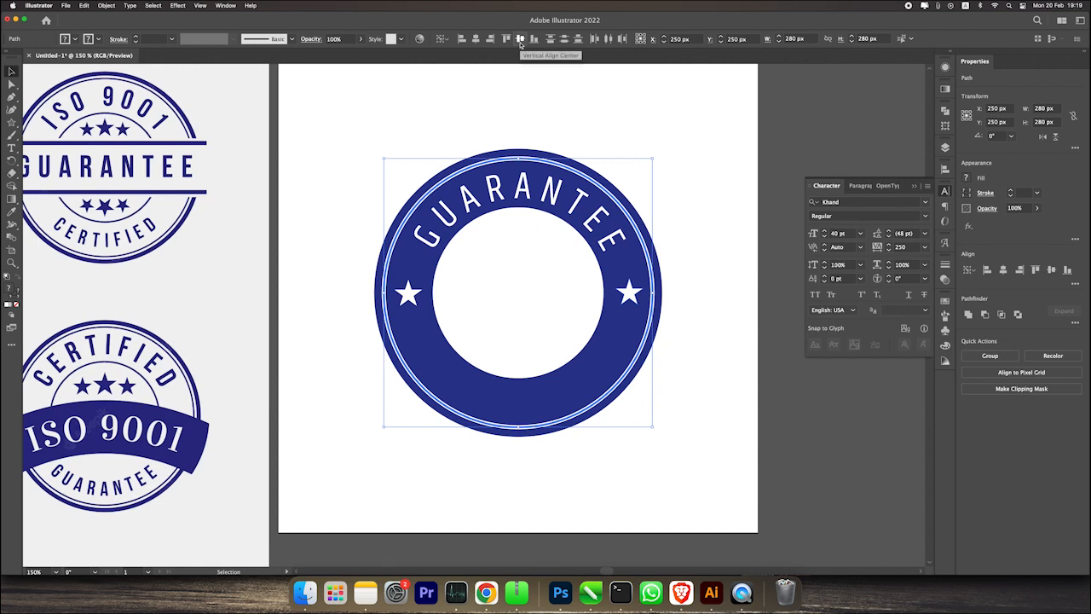
left_click(750, 210)
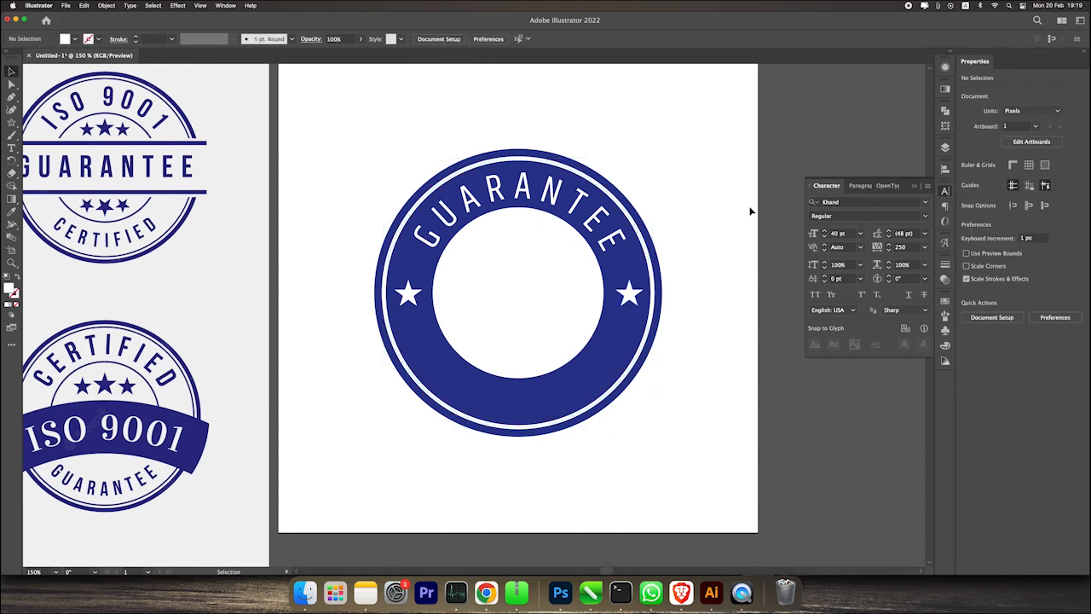
scroll(751, 211, "down", 1)
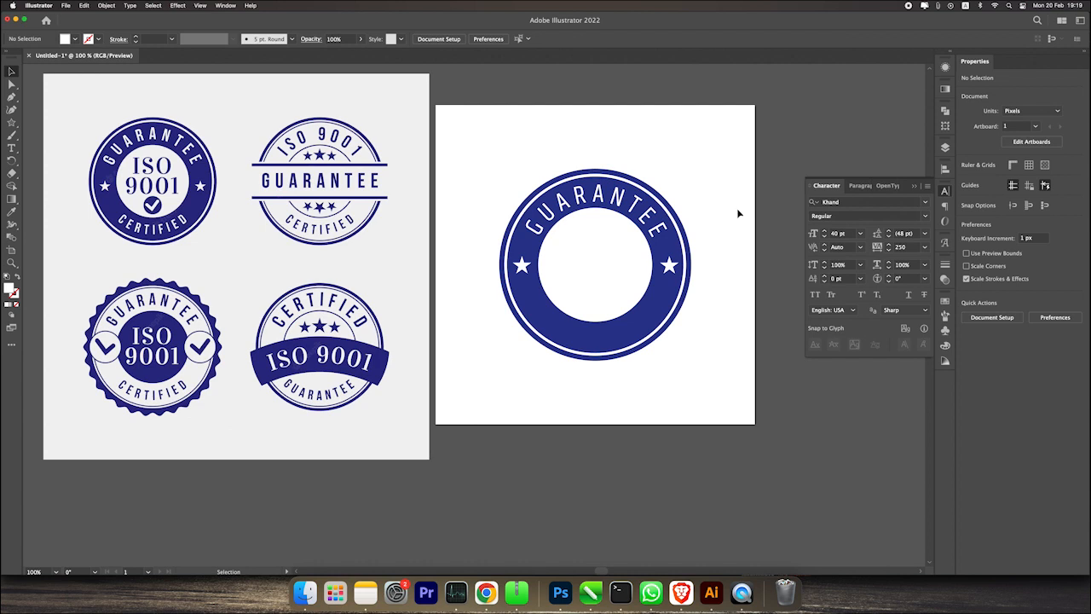
left_click(152, 234)
left_click(569, 220)
left_click(11, 122)
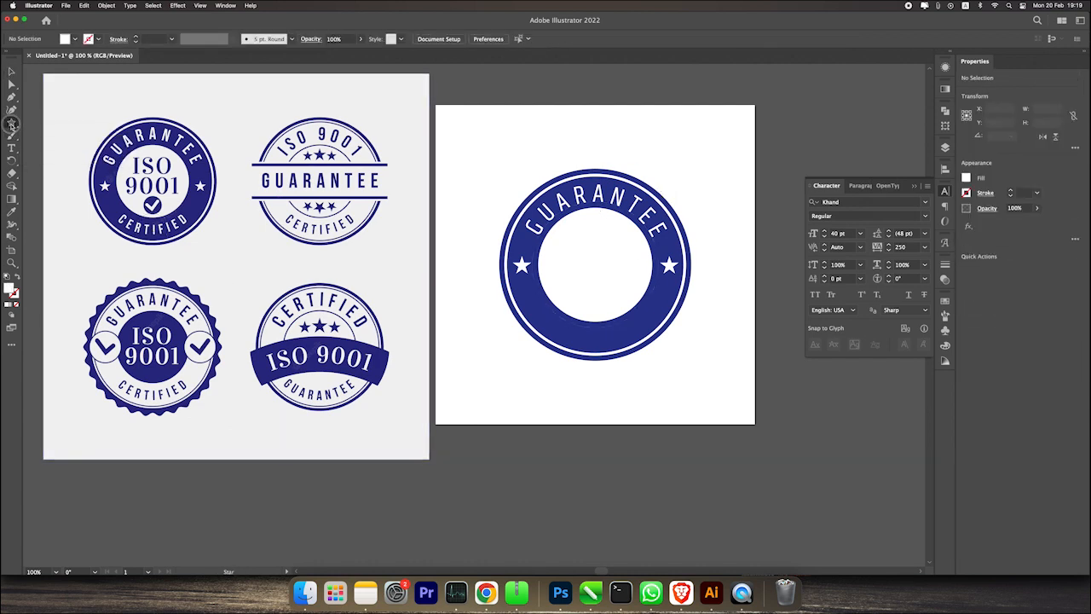
left_click_drag(11, 122, 47, 129)
left_click(51, 134)
left_click_drag(561, 377, 618, 432)
left_click(12, 71)
key("Delete")
- Copy the badge's inner white circle below the badge and try to place type along its path
left_click_drag(586, 262, 572, 432)
mouse_move(589, 419)
left_mouse_down()
mouse_move(593, 439)
mouse_move(594, 422)
left_mouse_up()
key("t")
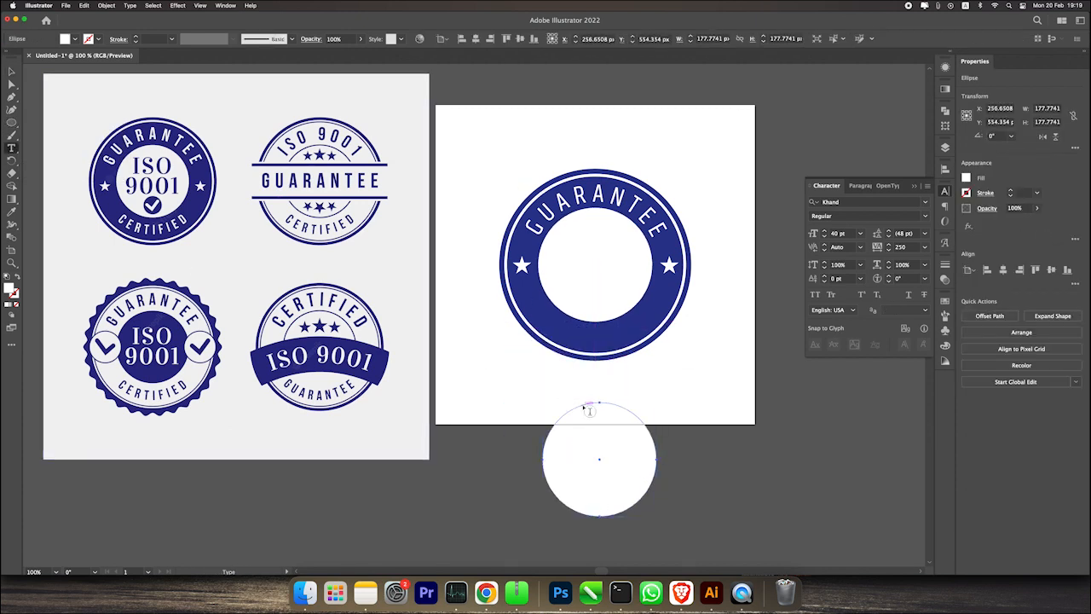
left_click(632, 406)
key("cmd+z")
left_click(12, 148)
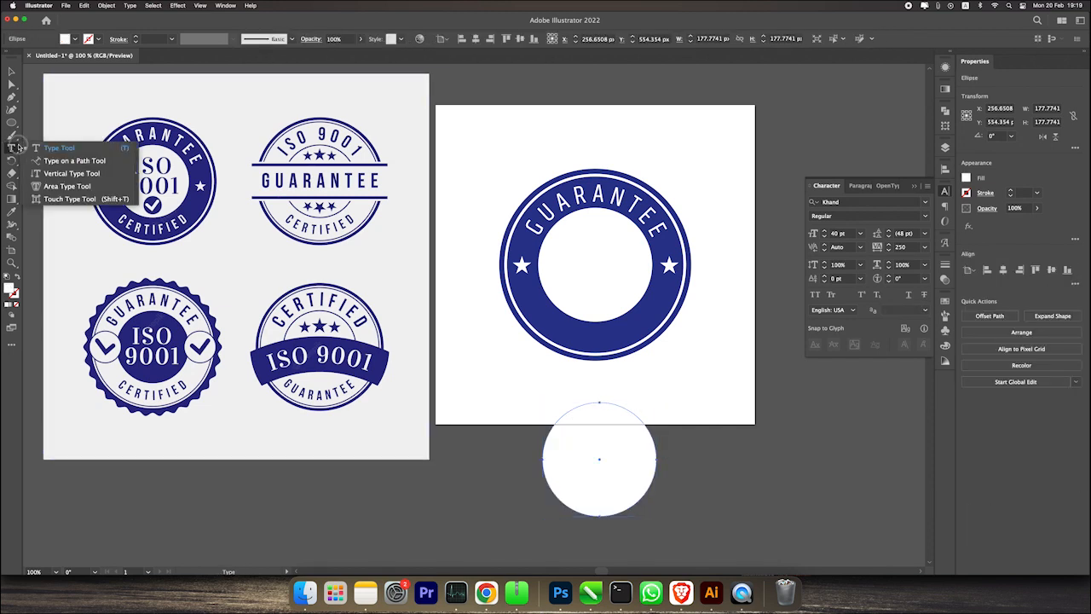
left_click(64, 160)
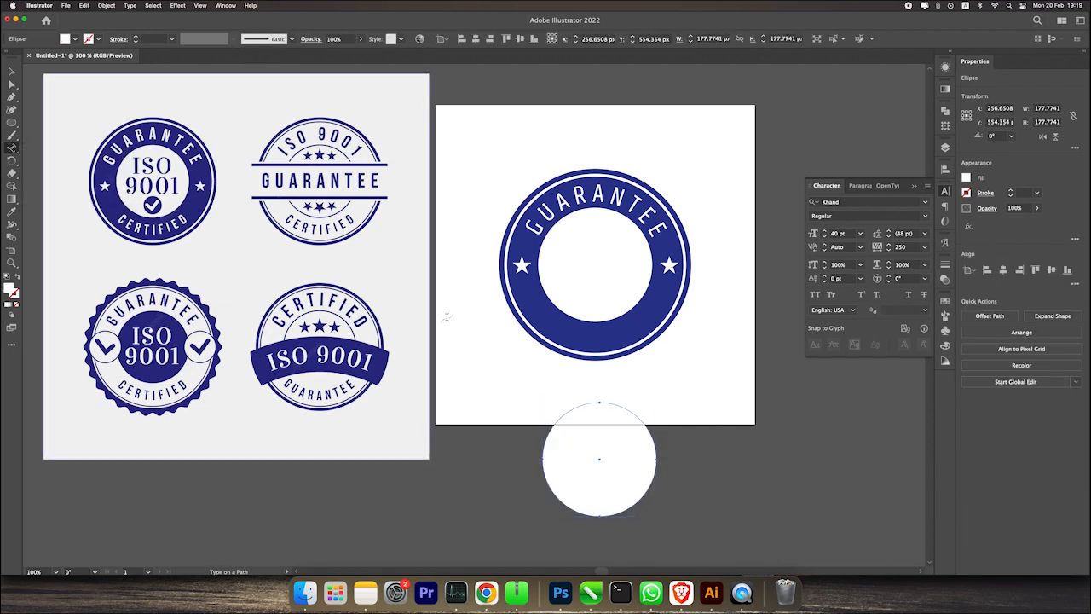
left_click(584, 406)
key("cmd+z")
- Delete the copied white circle below the badge
key("s")
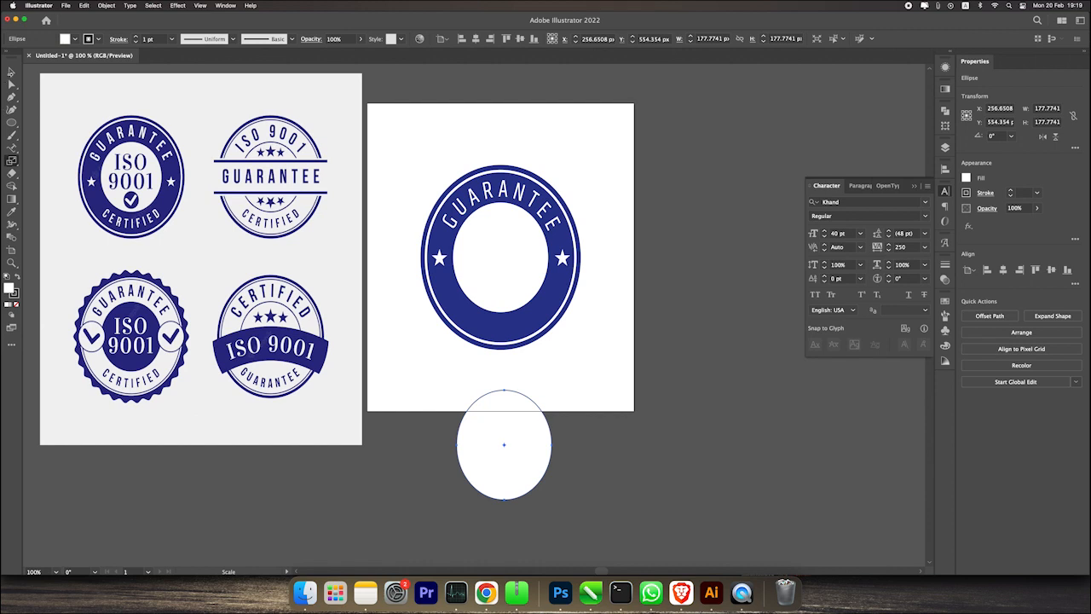
key("f")
key("f")
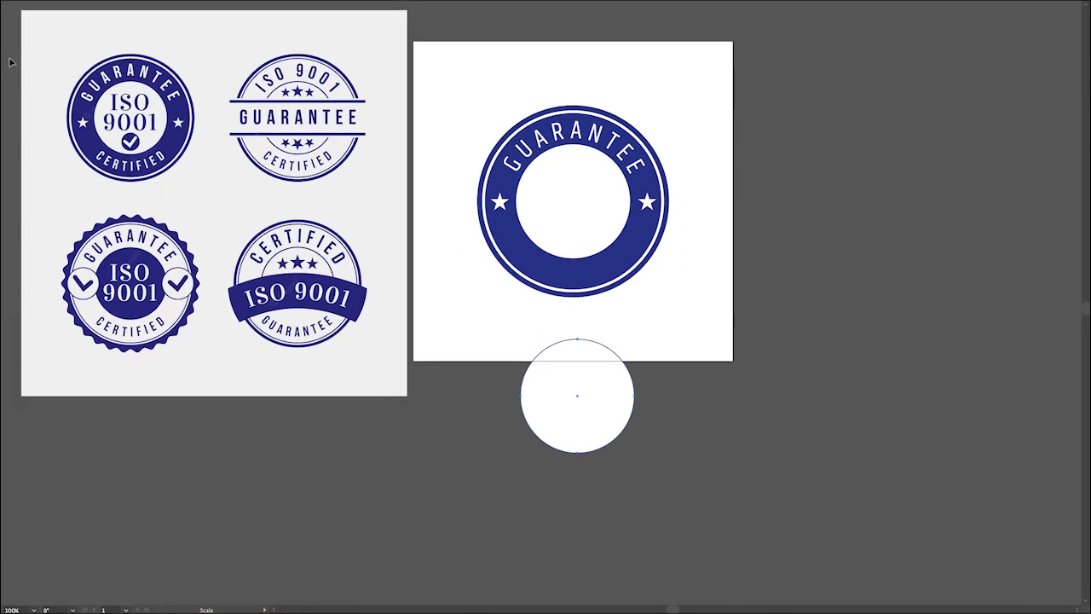
key("f")
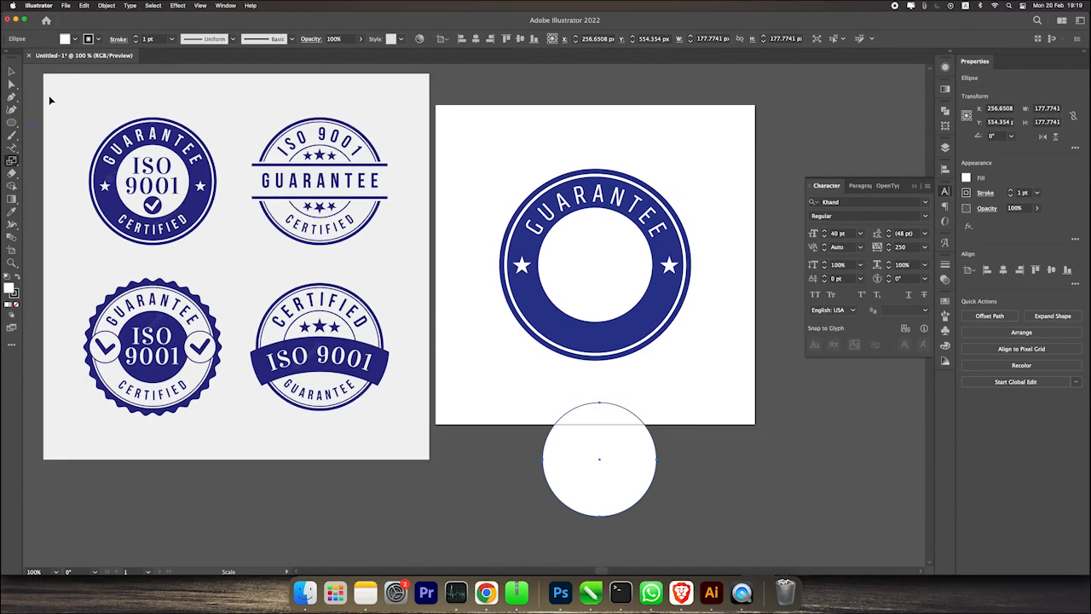
left_click(11, 73)
key("Delete")
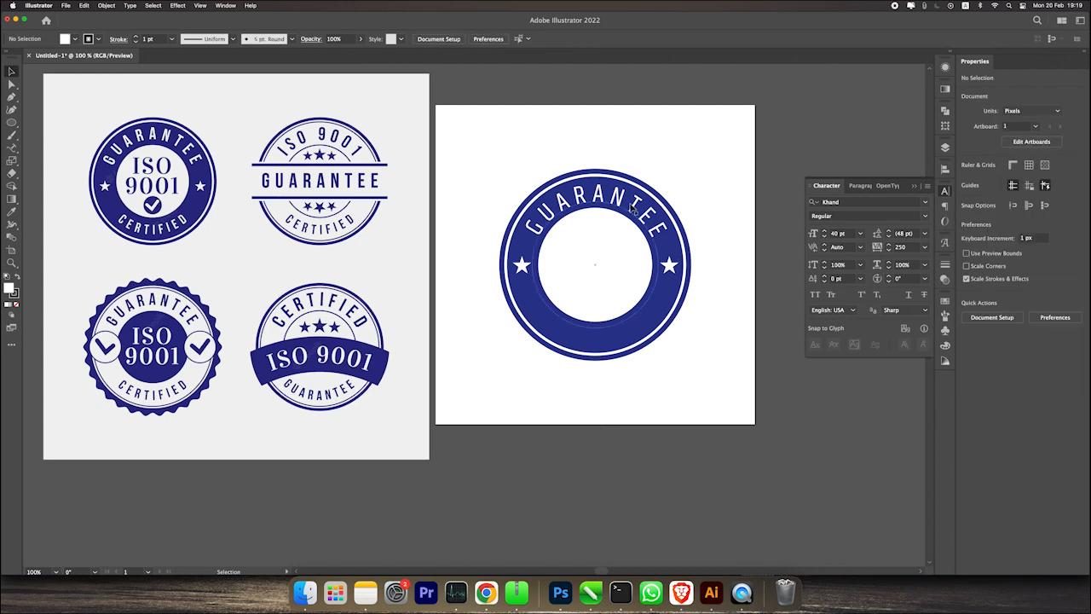
- Copy the circular GUARANTEE text onto the empty canvas to the right of the artboard
left_click(637, 209)
left_click_drag(640, 204, 765, 304)
left_click_drag(726, 235, 657, 210)
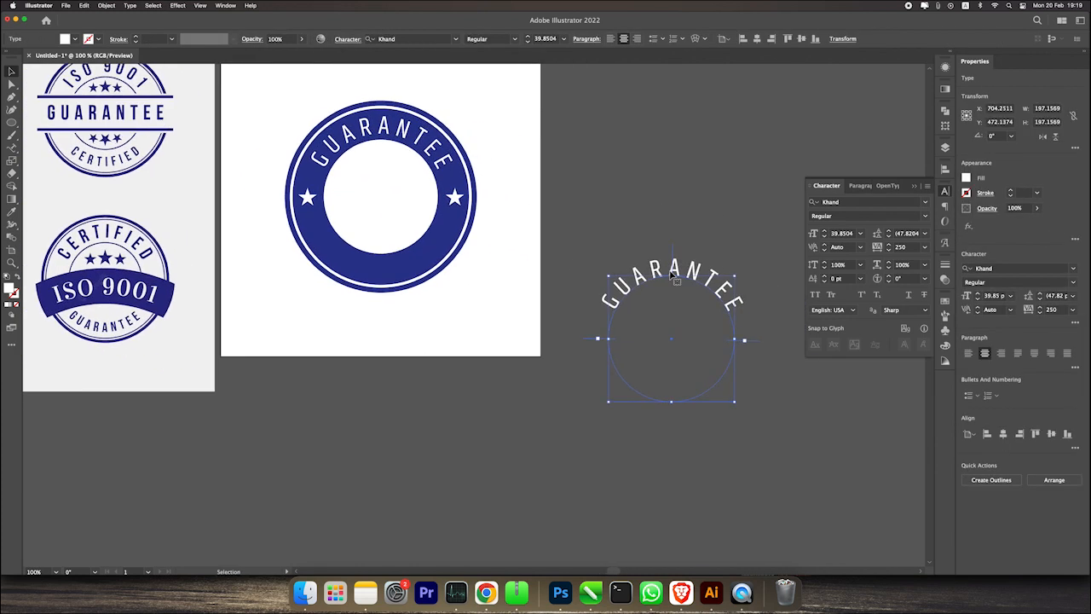
- Replace the copied circular text's wording with CERTIED
key("t")
key("super+minus")
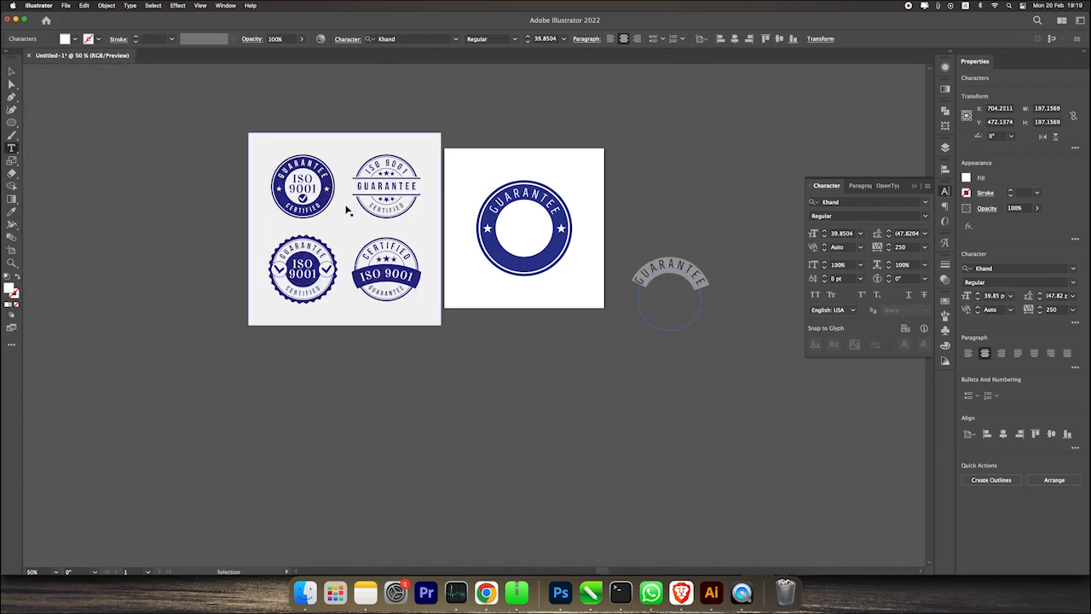
scroll(548, 285, "down", 1)
scroll(743, 288, "up", 1)
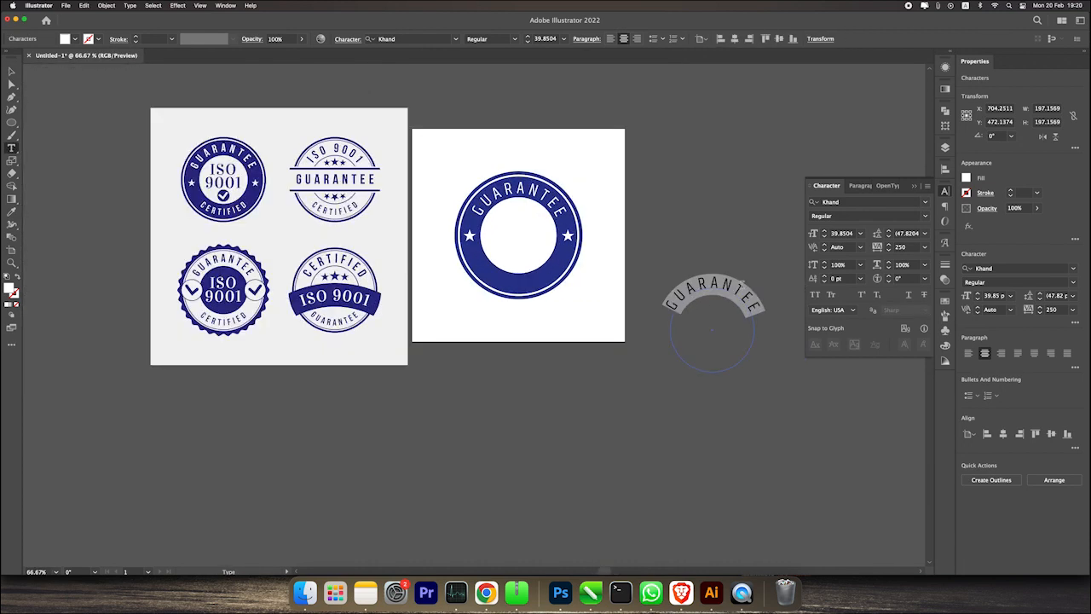
type("Cer")
key("BackSpace")
key("BackSpace")
key("BackSpace")
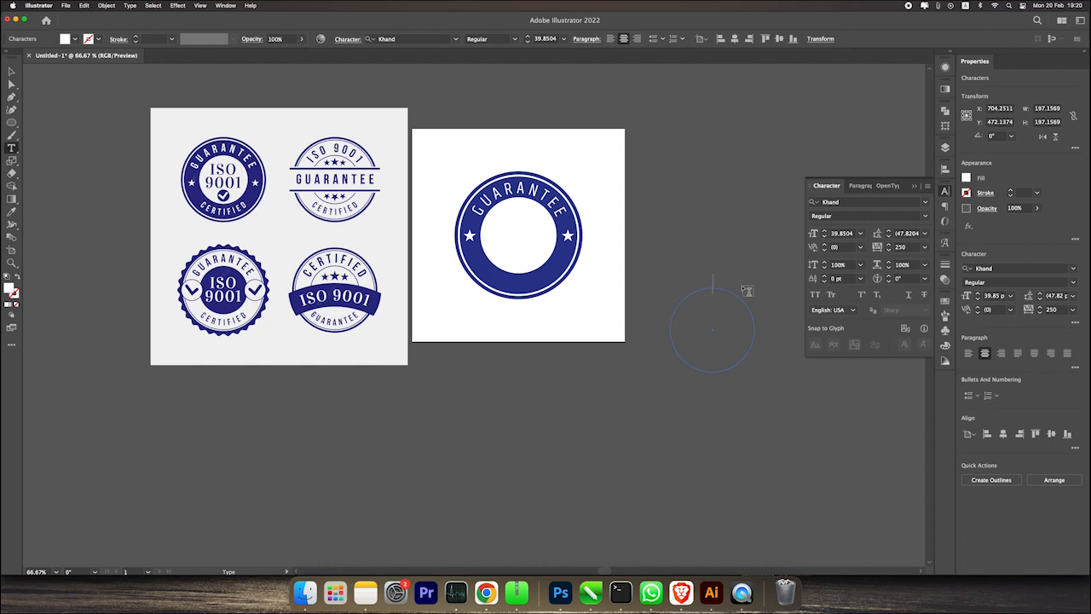
type("CER")
type("TI")
type("F")
type("IED")
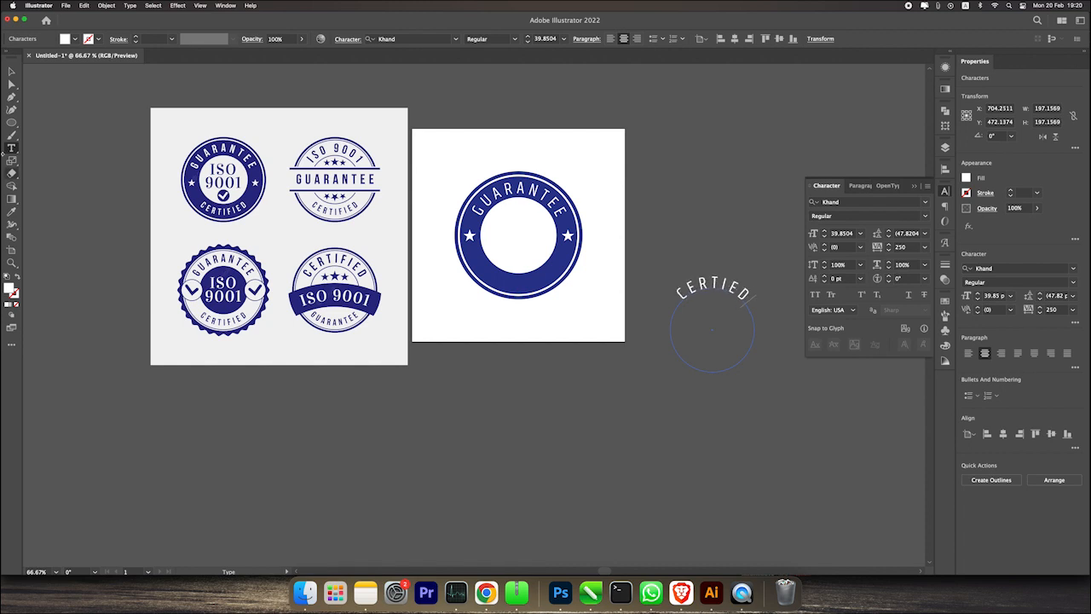
key("Escape")
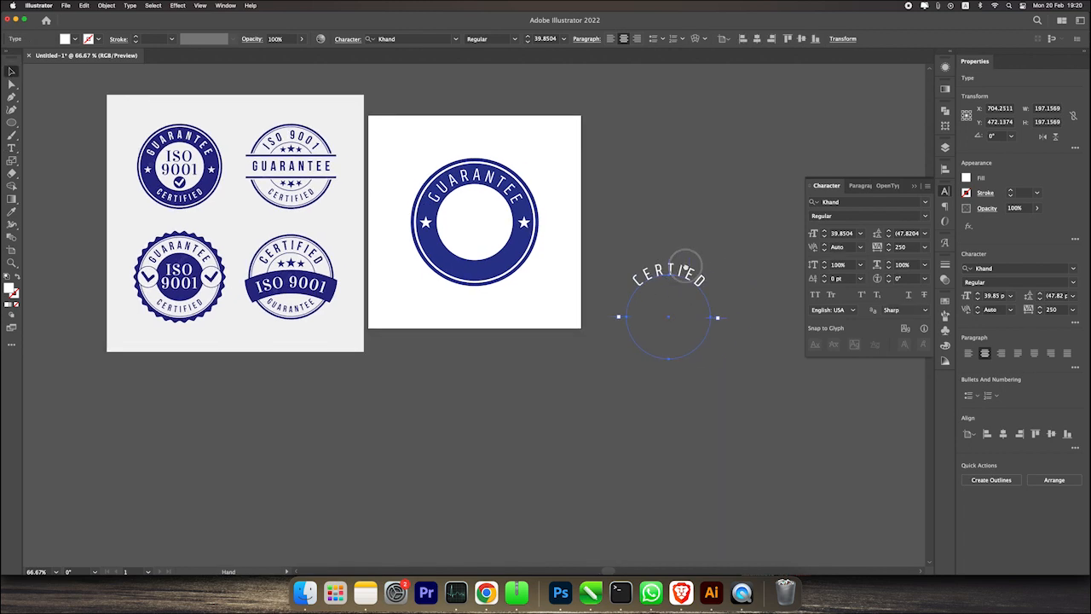
- Align the circular CERTIED text horizontally and vertically to the artboard's centre, over the badge
scroll(686, 271, "right", 2)
scroll(689, 271, "up", 2)
left_click_drag(703, 289, 693, 205)
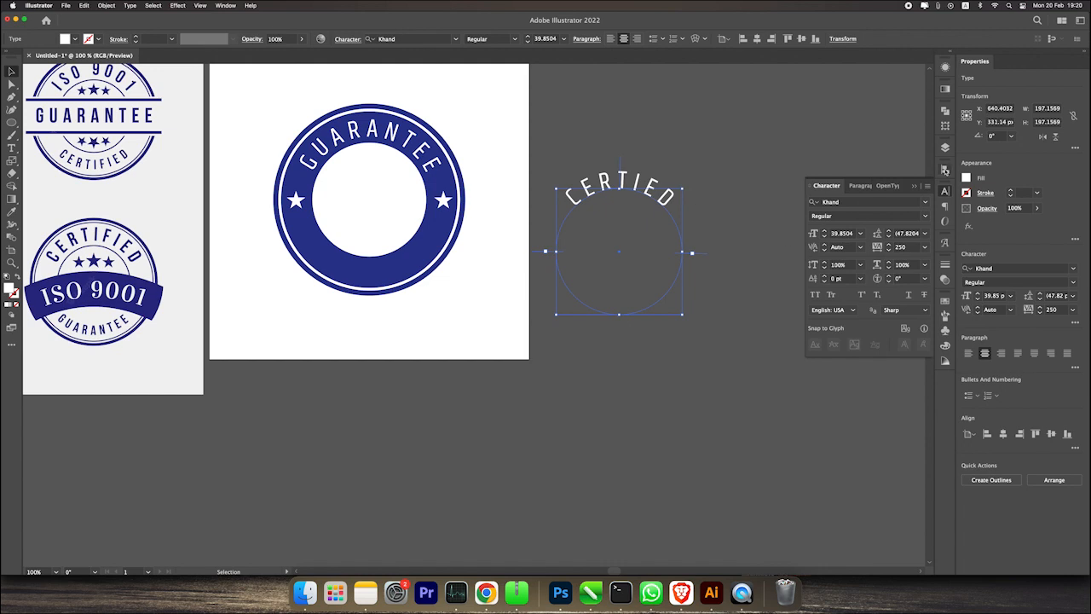
left_click(756, 38)
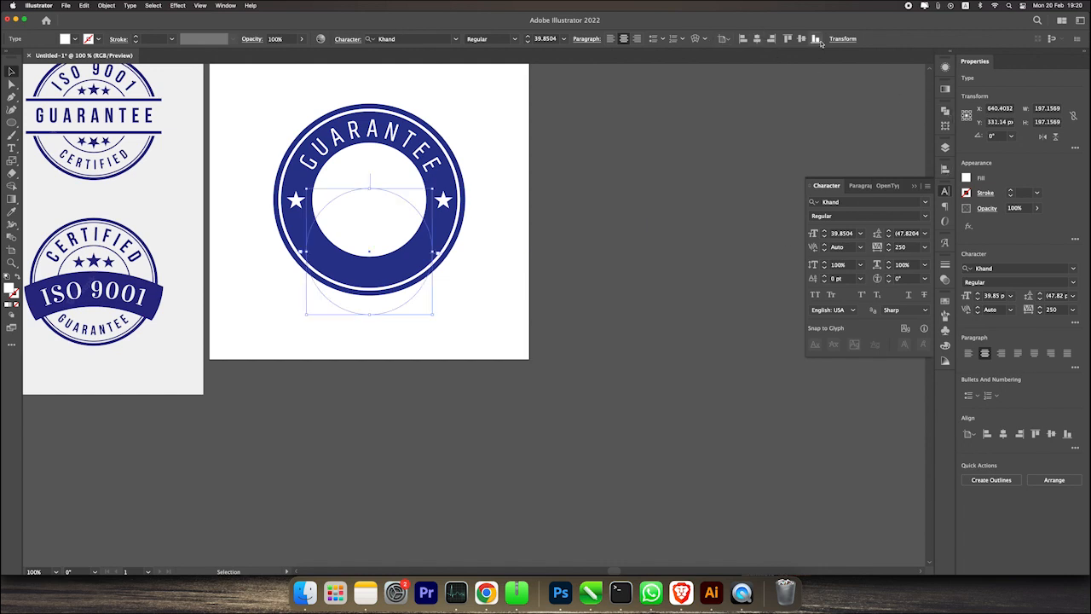
left_click(800, 39)
left_click(671, 86)
- Try to slide the CERTIED text around its circle to the lower part of the blue ring
left_click(360, 138)
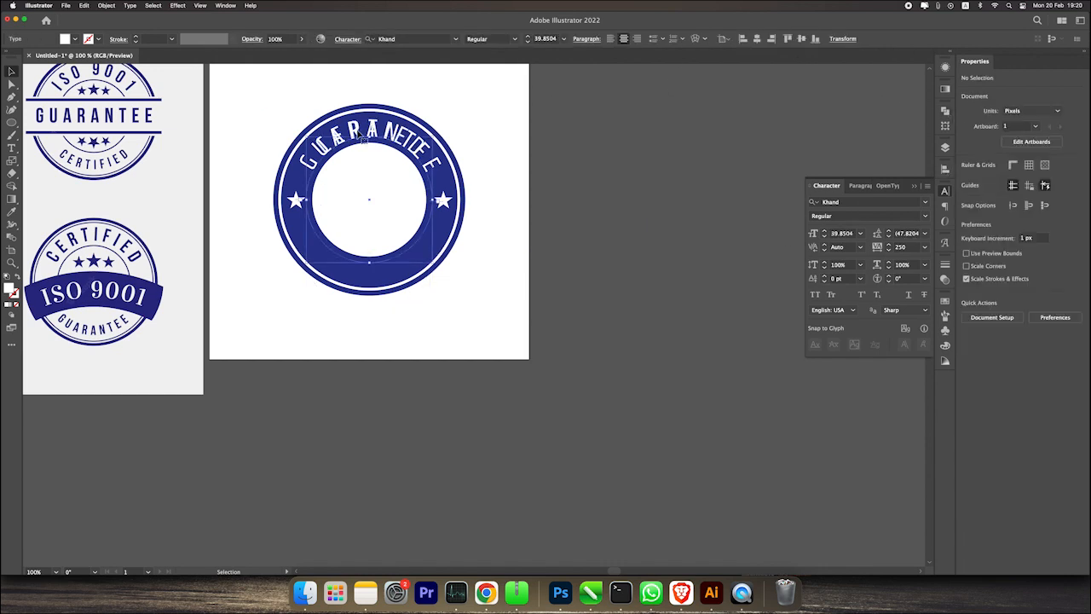
left_click_drag(358, 139, 369, 258)
left_click(11, 84)
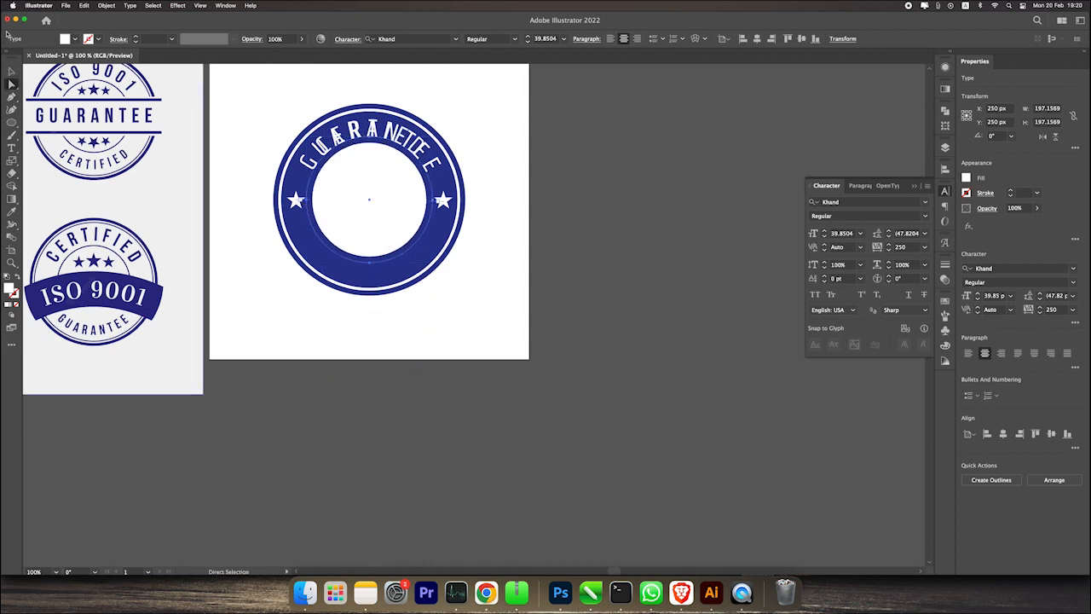
key("v")
left_click_drag(358, 139, 367, 243)
key("super+z")
- Move the circular CERTIED text off the artboard to the badge's right and try rotating it 180°
left_click_drag(385, 141, 653, 160)
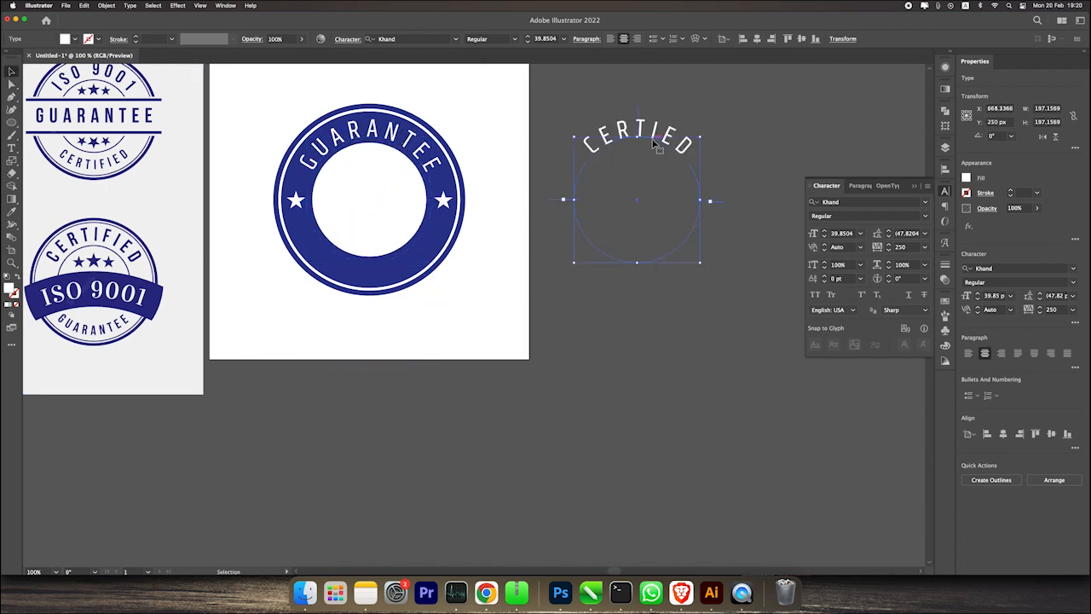
left_click_drag(700, 263, 565, 146)
left_click(648, 333)
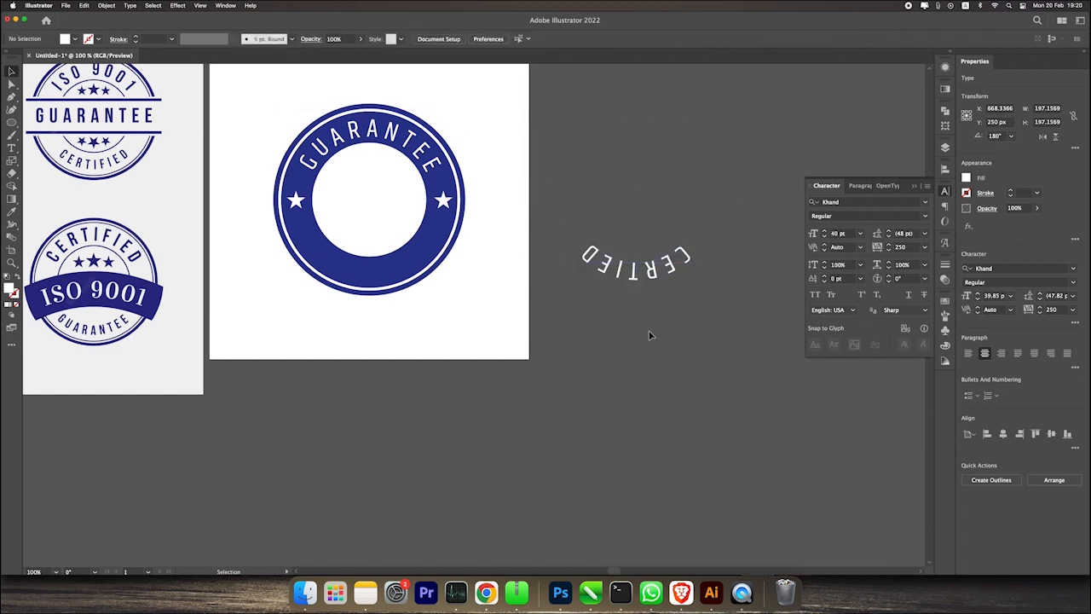
key("super+z")
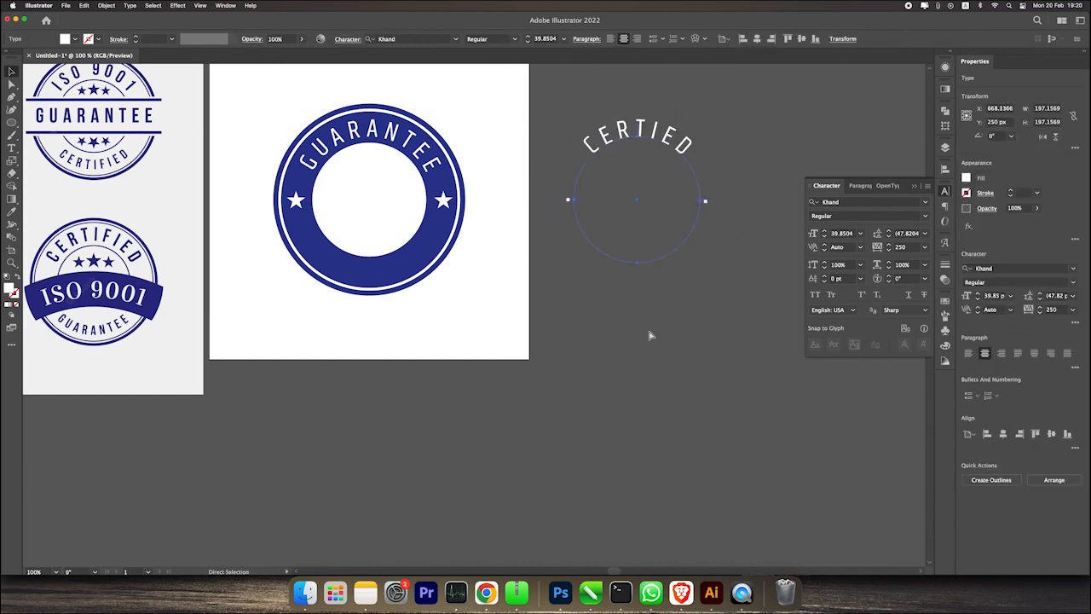
- Flip the circular CERTIED text to the inside of its path and centre it along the circle's lower arc, reading upright
left_click(14, 83)
scroll(712, 160, "up", 4)
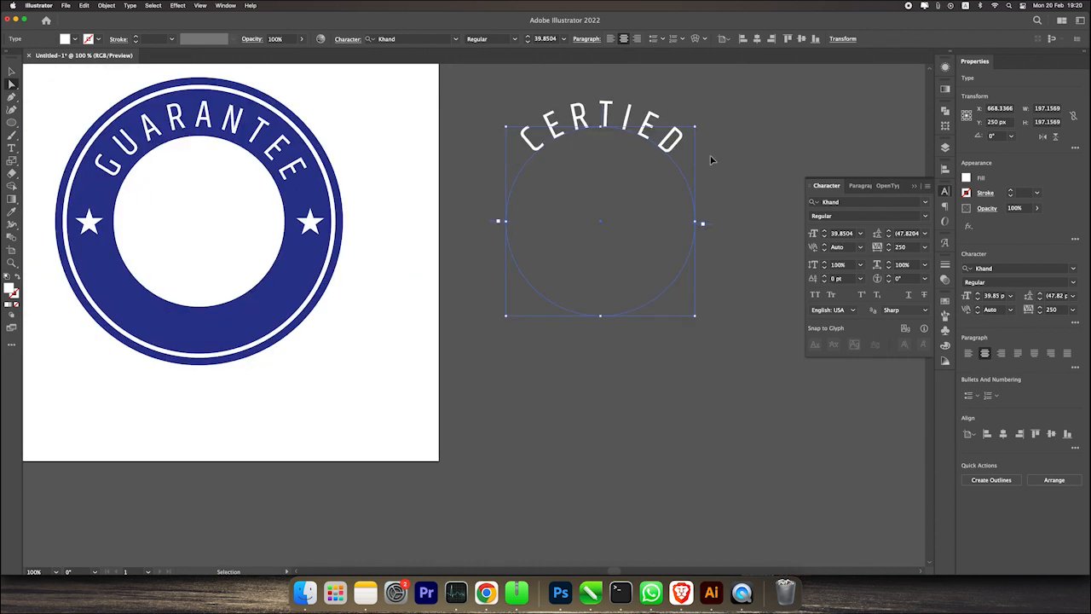
scroll(692, 247, "up", 3)
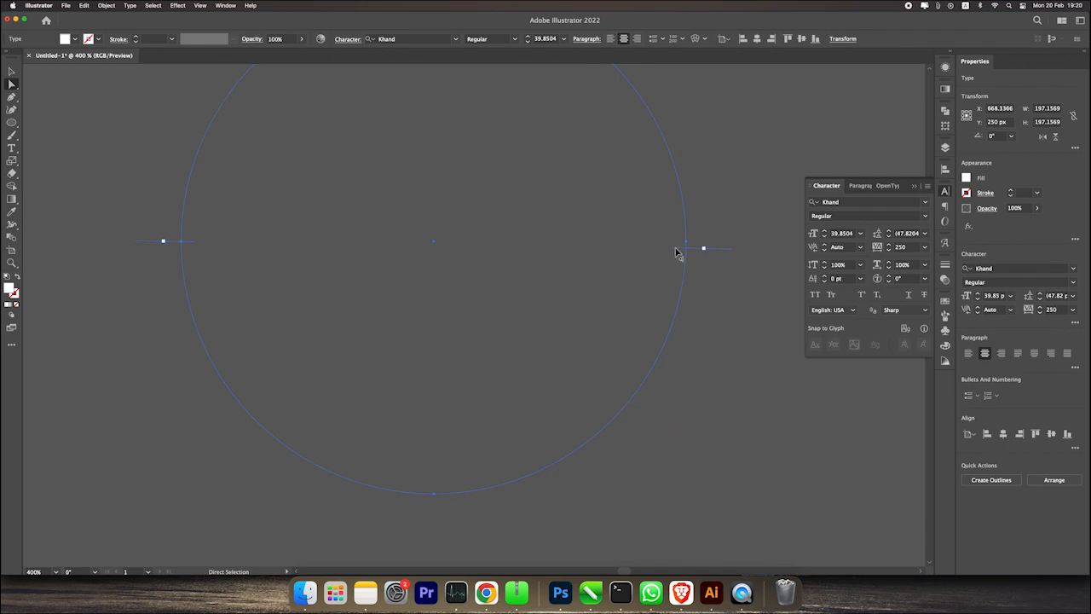
scroll(238, 260, "up", 5)
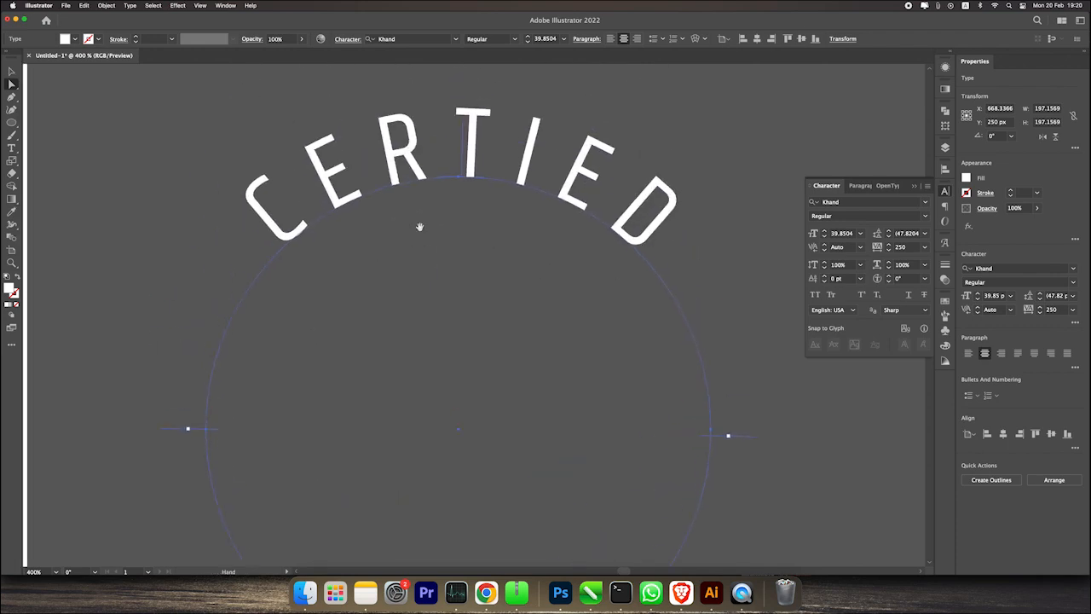
left_click(463, 143)
left_click_drag(462, 143, 462, 194)
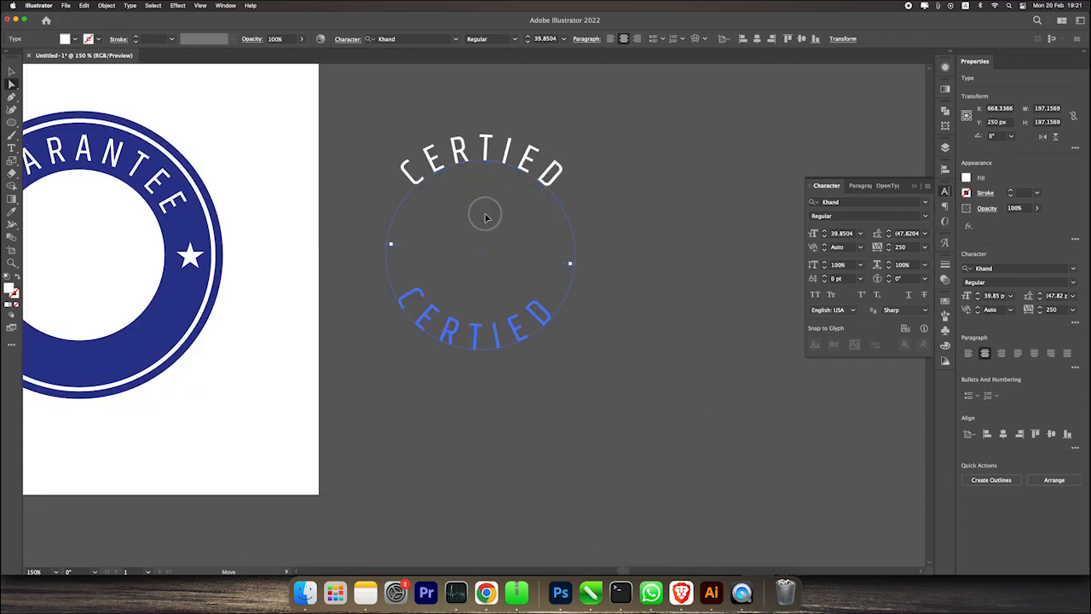
left_click_drag(485, 214, 481, 312)
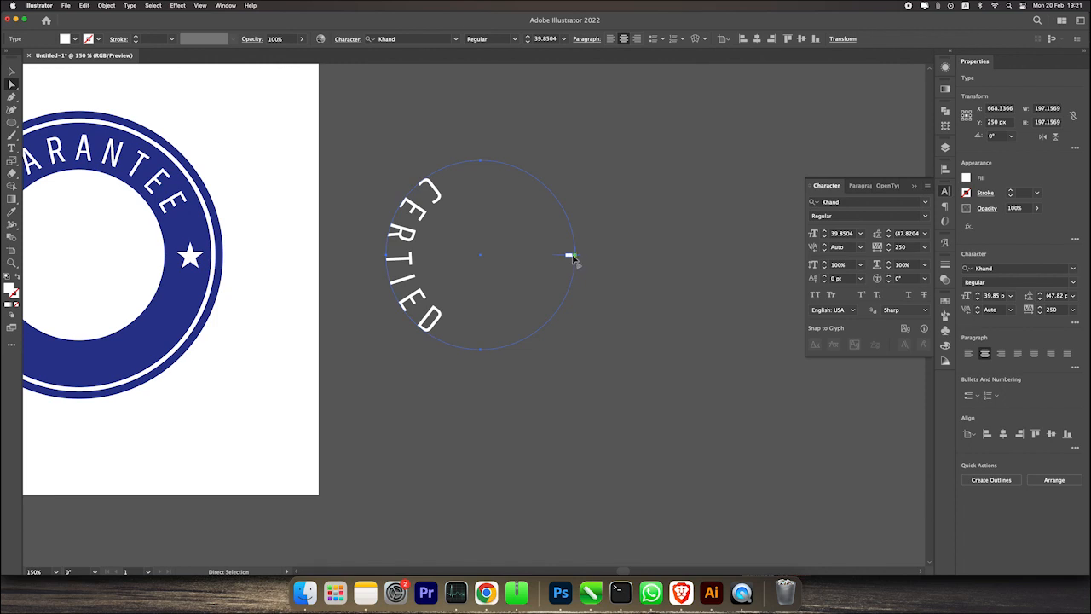
left_click_drag(577, 259, 390, 255)
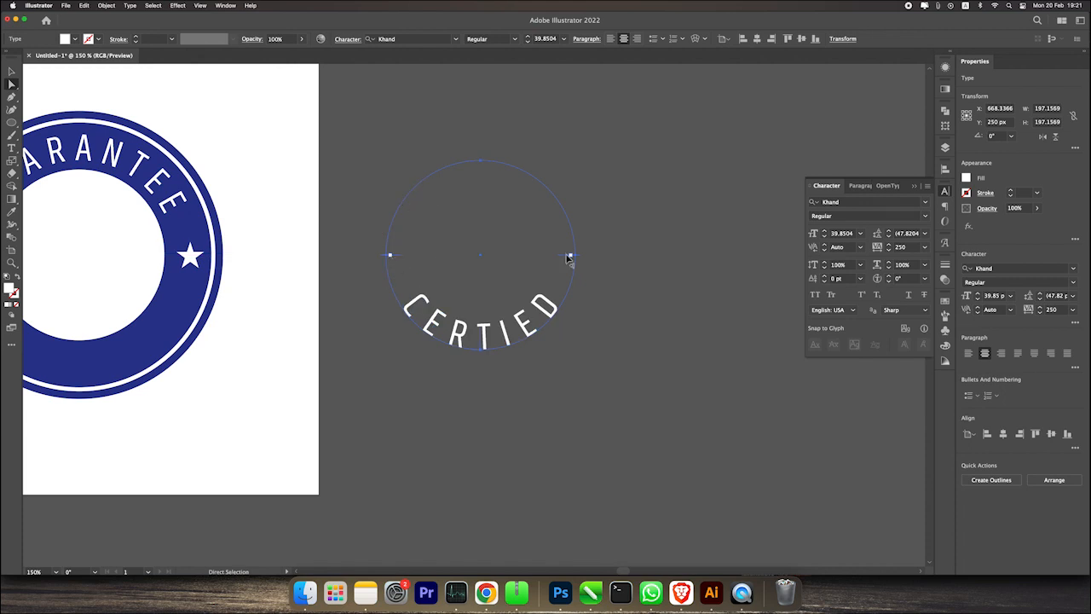
- Insert the letter F after the T in the lower curved text so it reads CERTFIED
double_click(495, 339)
type("F")
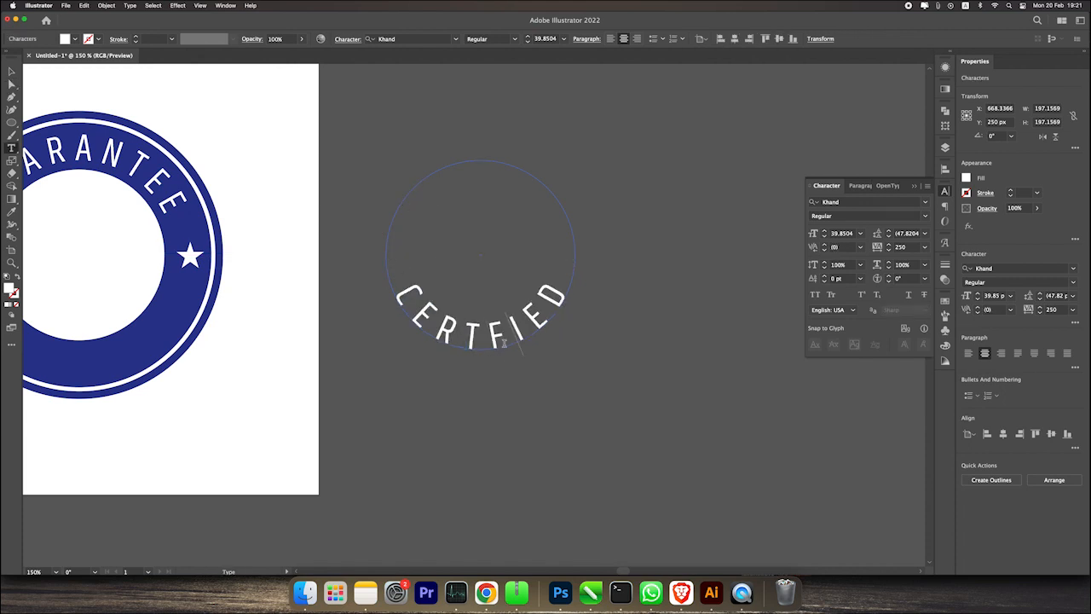
left_click(11, 71)
left_click(514, 144)
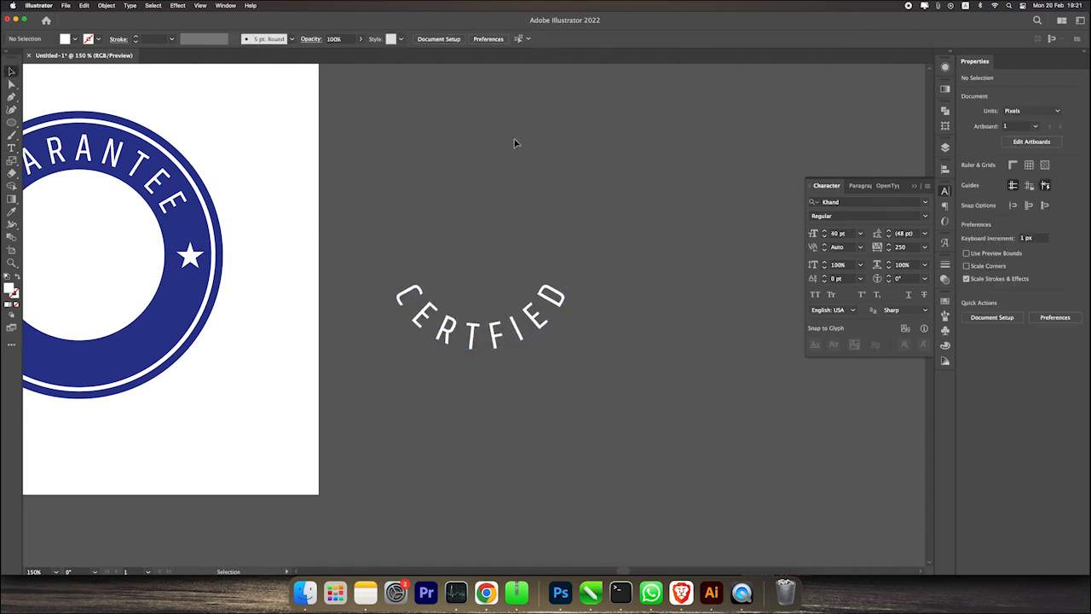
scroll(514, 144, "down", 2)
left_click_drag(537, 164, 604, 199)
left_click(549, 261)
scroll(436, 254, "up", 1)
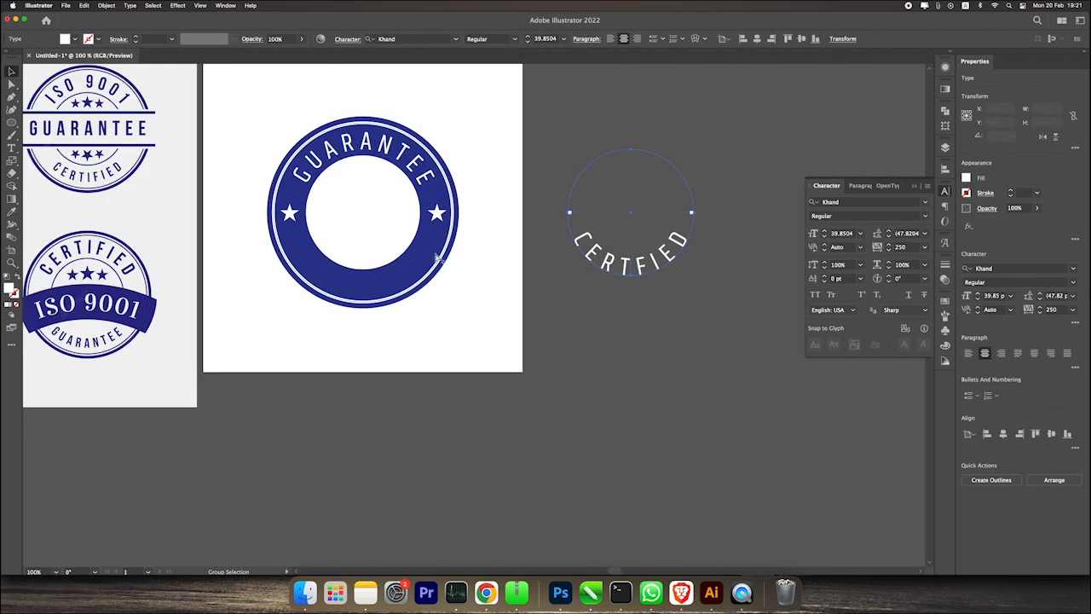
left_click(418, 271, "shift")
left_click(719, 242)
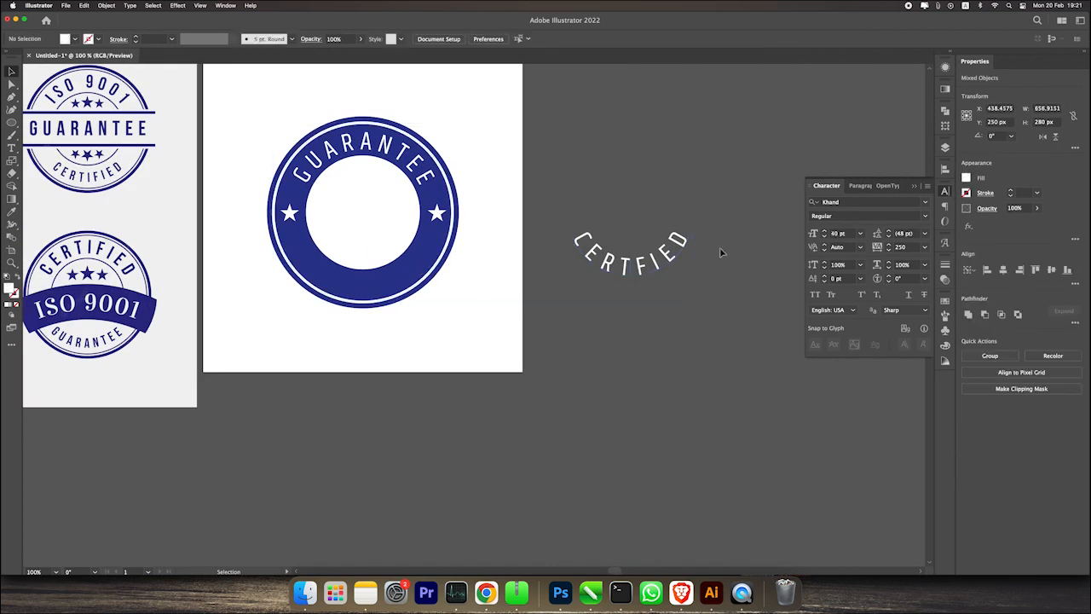
left_click(656, 257)
left_click(431, 270, "shift")
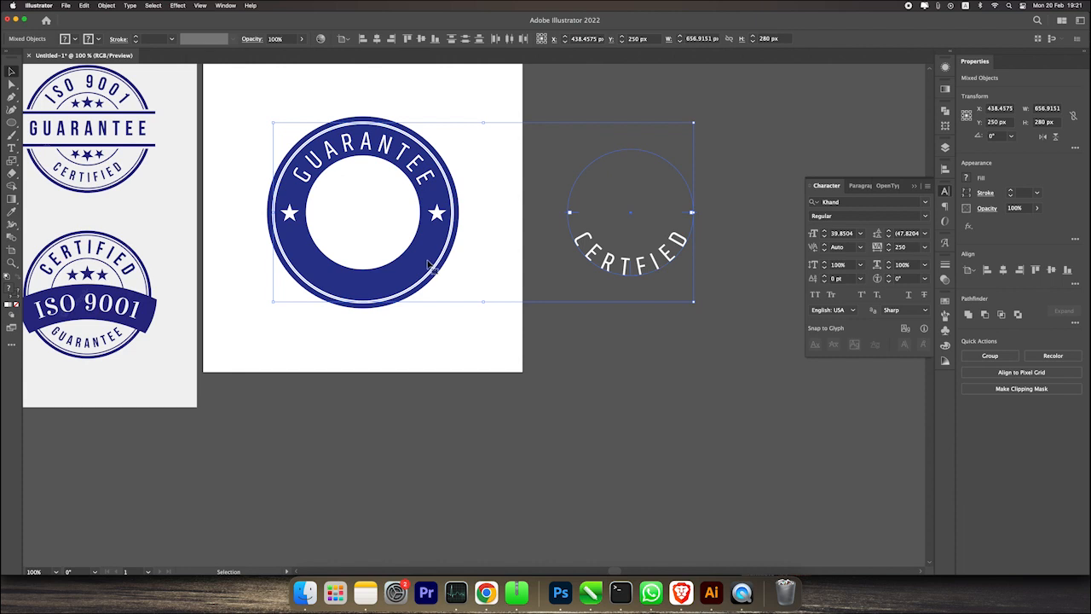
left_click(662, 225)
- Align the circular CERTFIED text horizontally to the centre of the badge's thin white ring, using the ring as key object
left_click(652, 258)
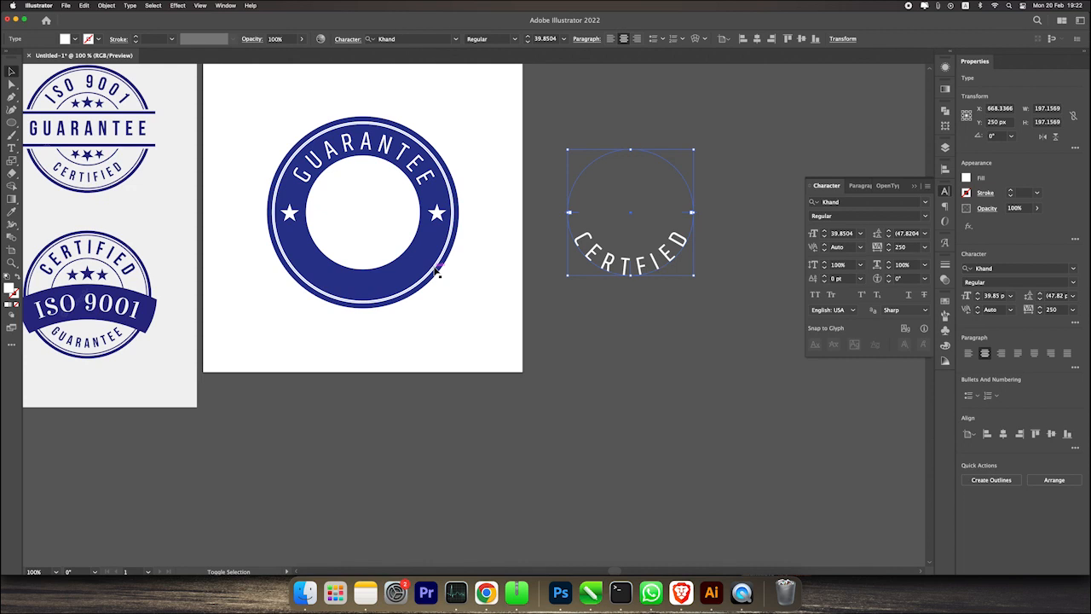
left_click(437, 271, "shift")
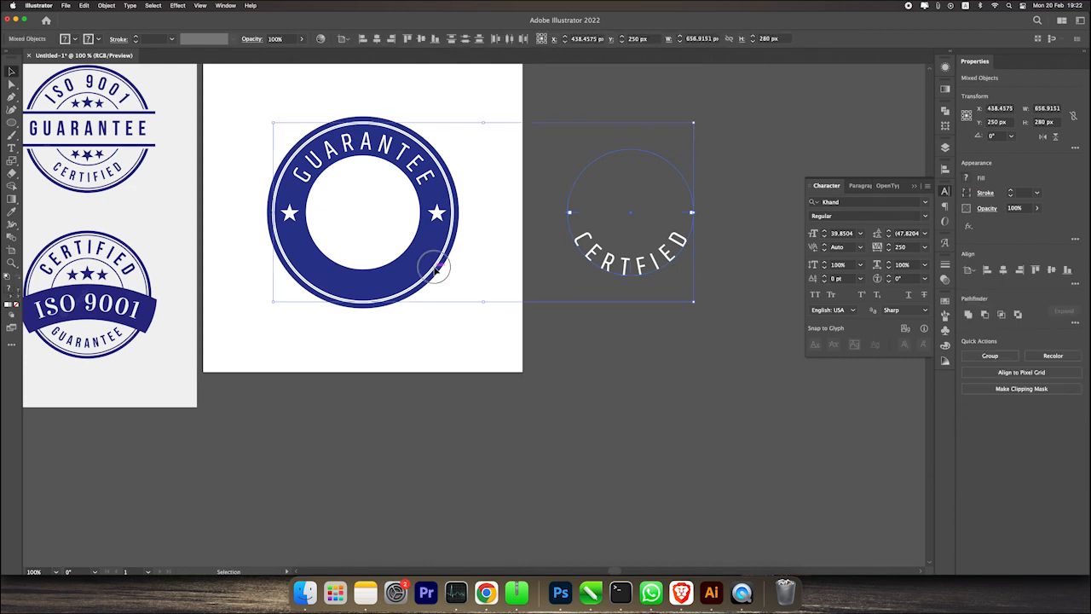
left_click(437, 271)
left_click(377, 39)
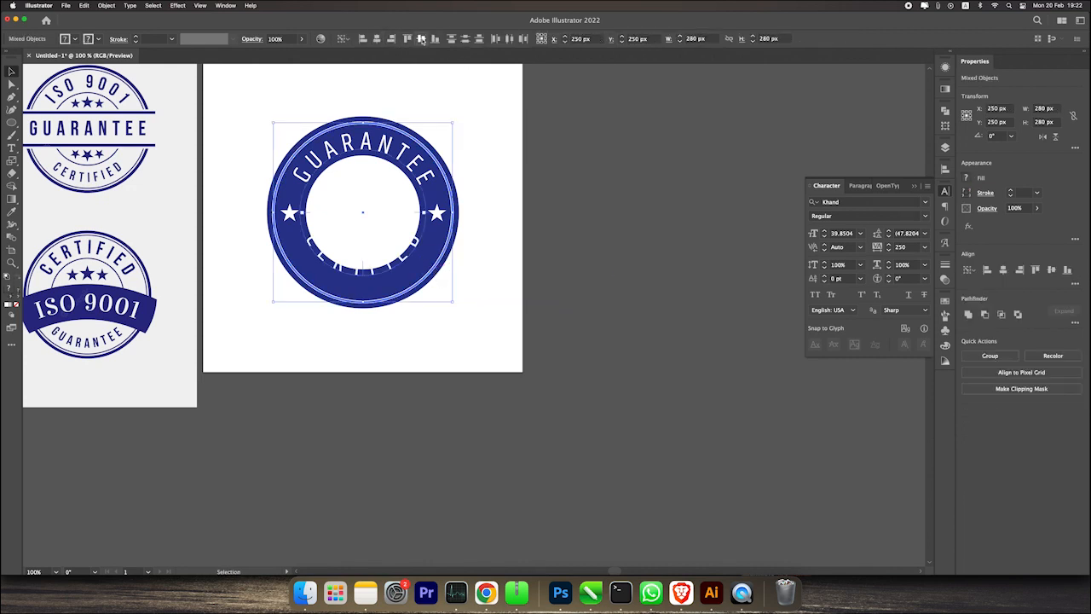
left_click(573, 156)
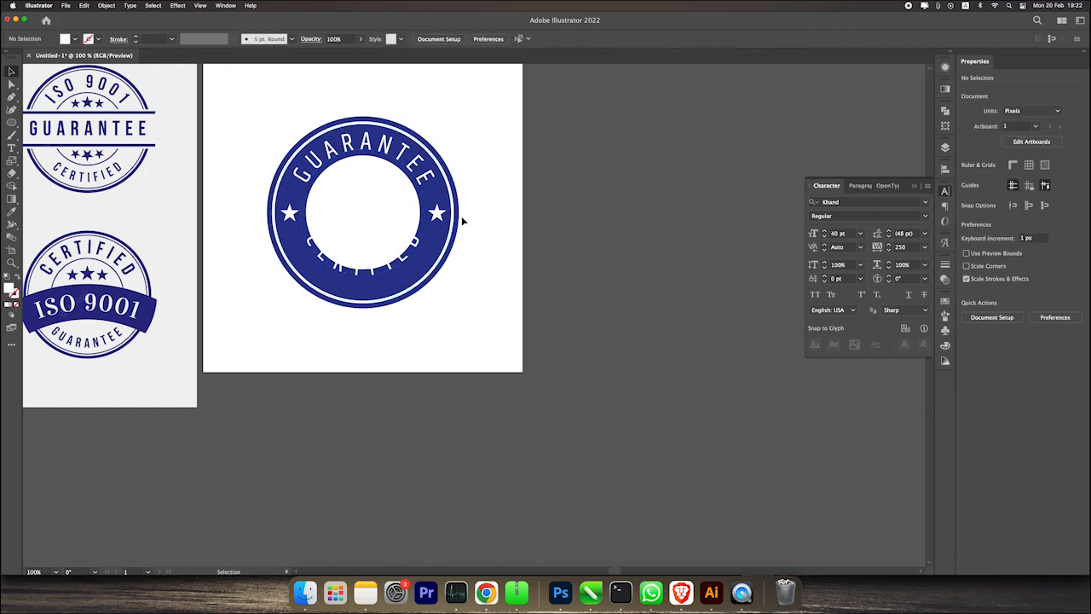
- Enlarge the CERTFIED text circle from its centre to about 266 px wide and set its font size to 24 pt
scroll(465, 219, "left", 3)
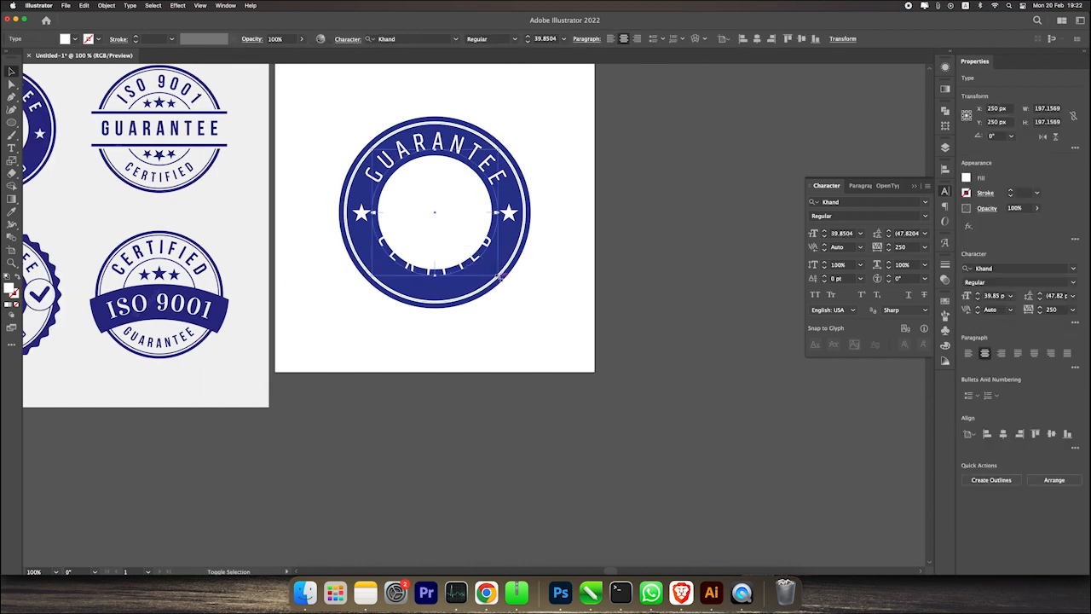
left_click_drag(498, 277, 521, 303)
double_click(475, 285)
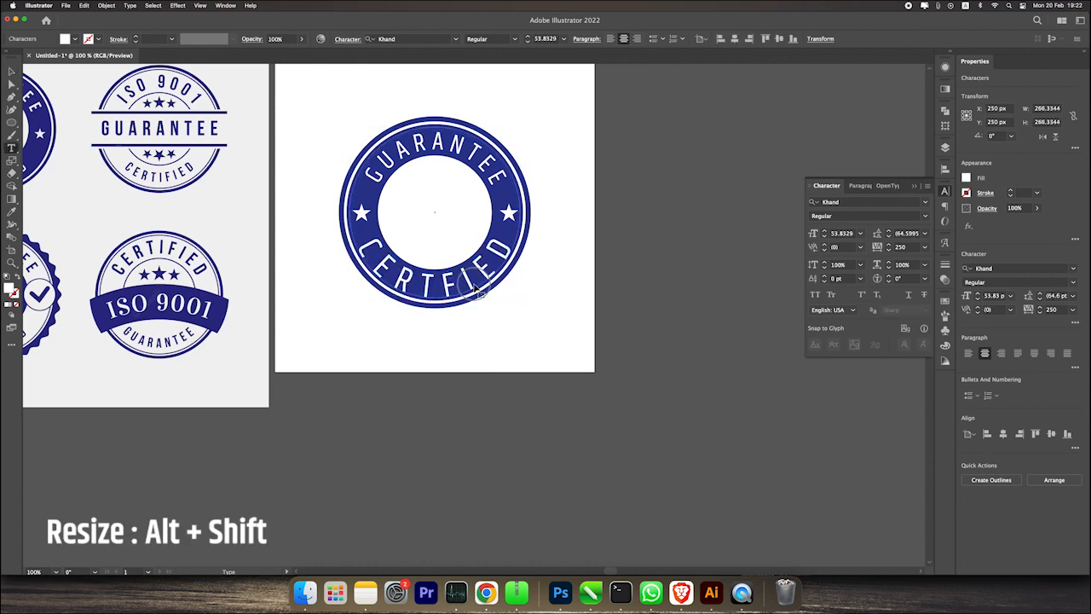
key("super+a")
left_click(839, 234)
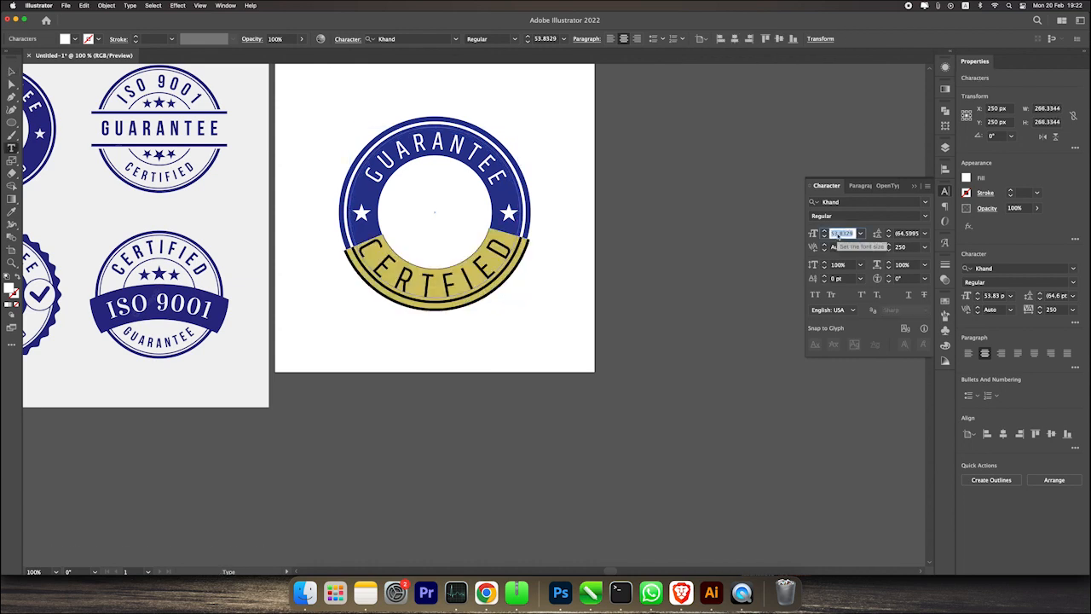
type("24")
key("Return")
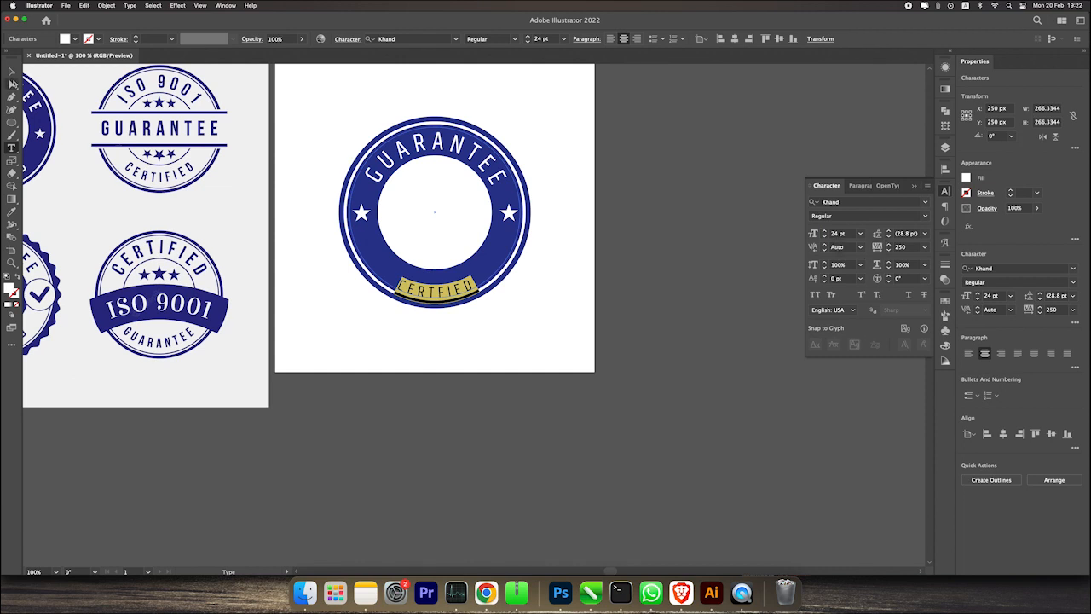
- Increase the CERTFIED text's font size to 30 pt, comparing it with the reference badges
left_click(12, 71)
key("super+minus")
left_click_drag(320, 288, 404, 318)
left_click(481, 312)
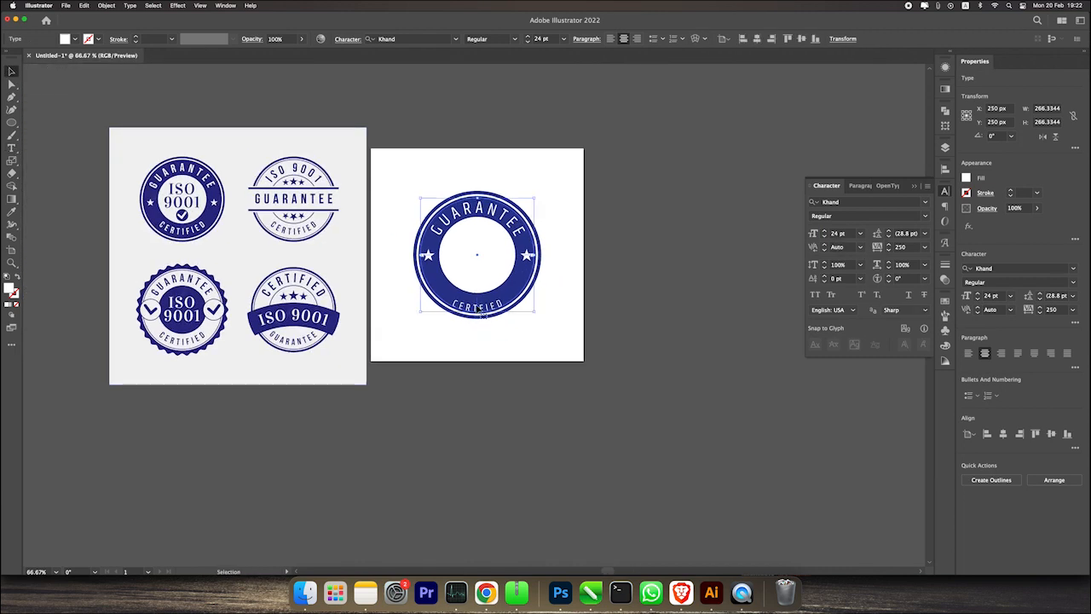
key("super+plus")
left_click(824, 230)
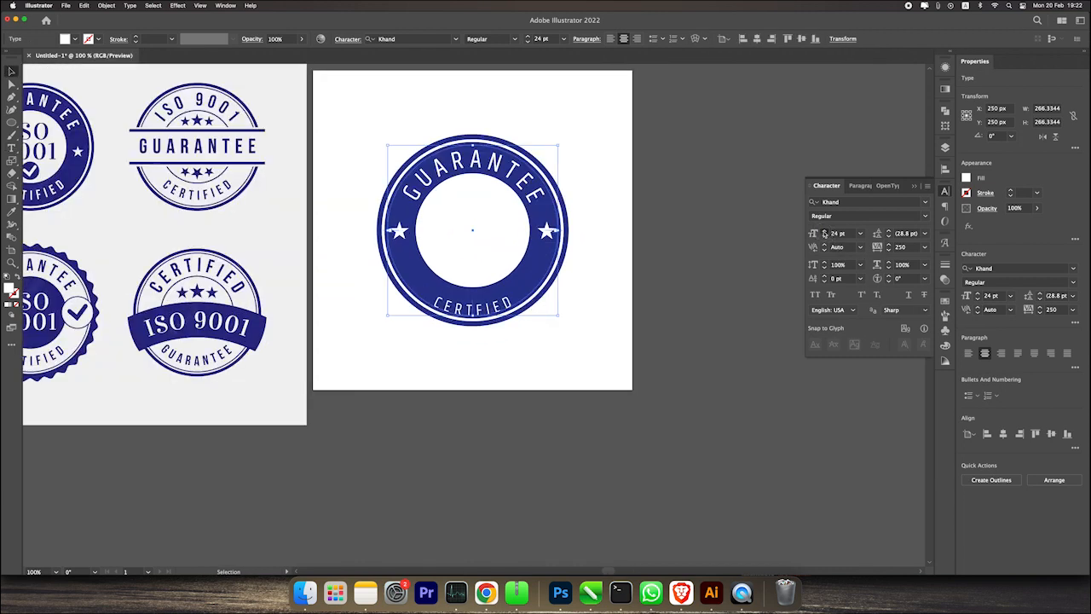
left_click(823, 230)
left_click(823, 230)
left_click(823, 230)
left_click(824, 230)
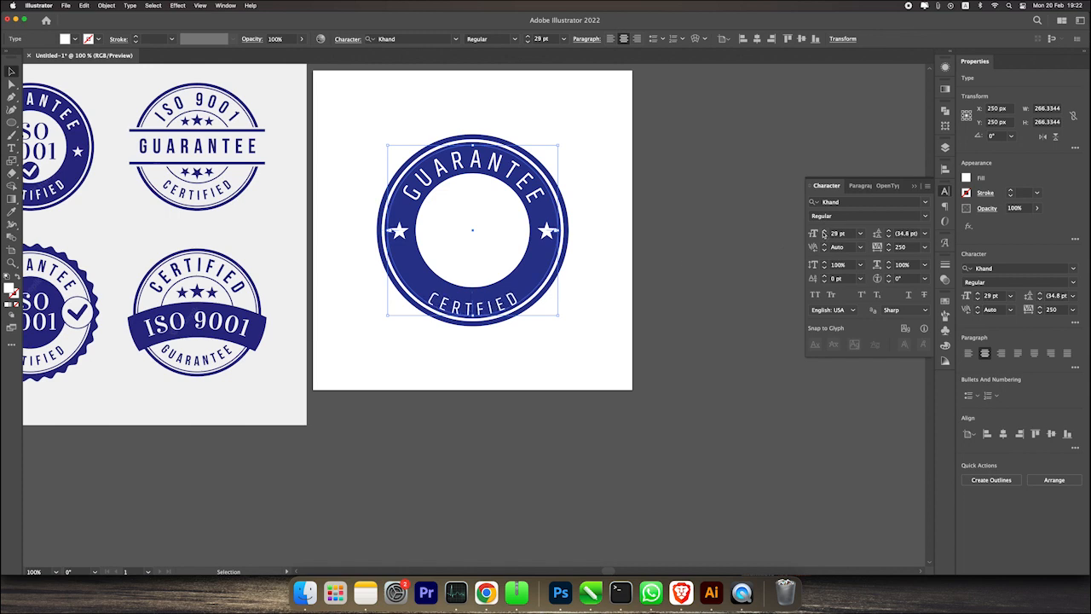
left_click(824, 230)
- Scale the CERTFIED text circle proportionally about its centre to about 246 px wide, placing the letters within the lower blue ring
left_click_drag(560, 316, 548, 314)
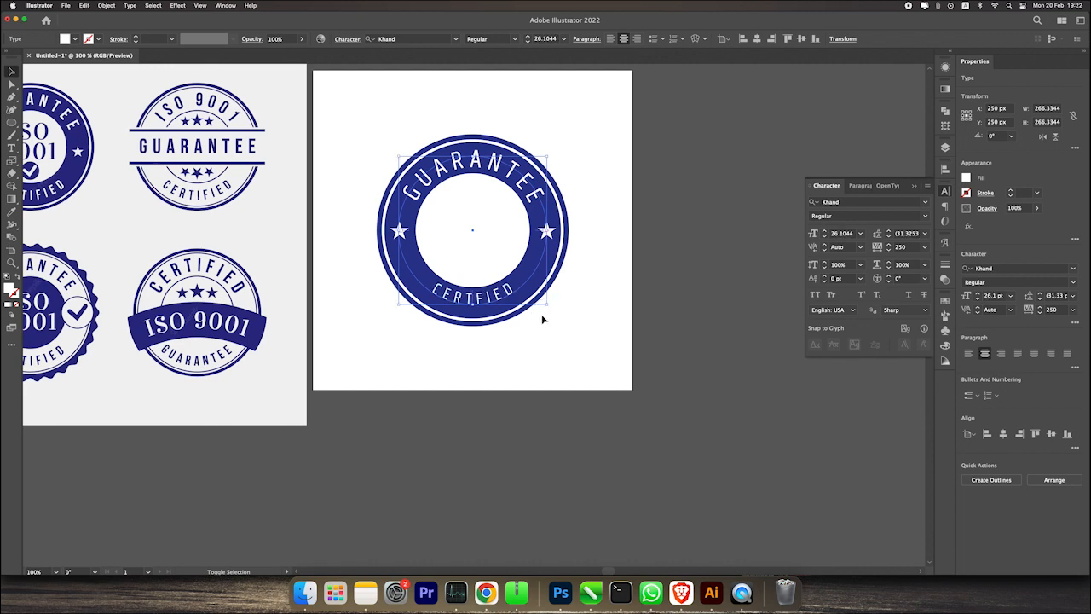
left_click(540, 328)
scroll(540, 328, "left", 5)
left_click(555, 307)
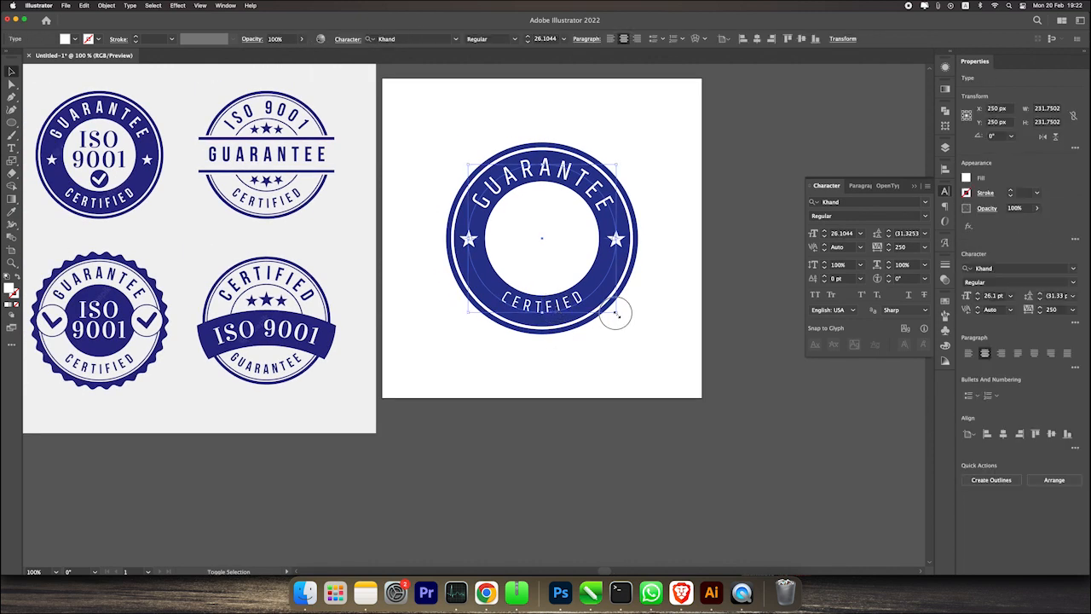
left_click_drag(620, 310, 622, 321)
left_click(654, 330)
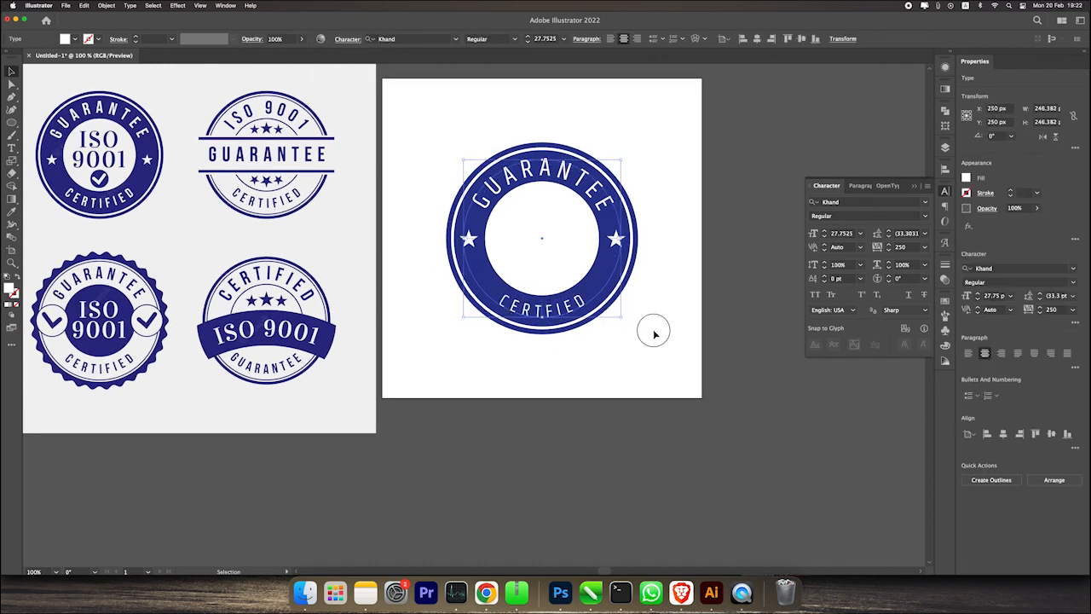
- Change the font style of both the CERTFIED and GUARANTEE curved texts to Medium
triple_click(554, 306)
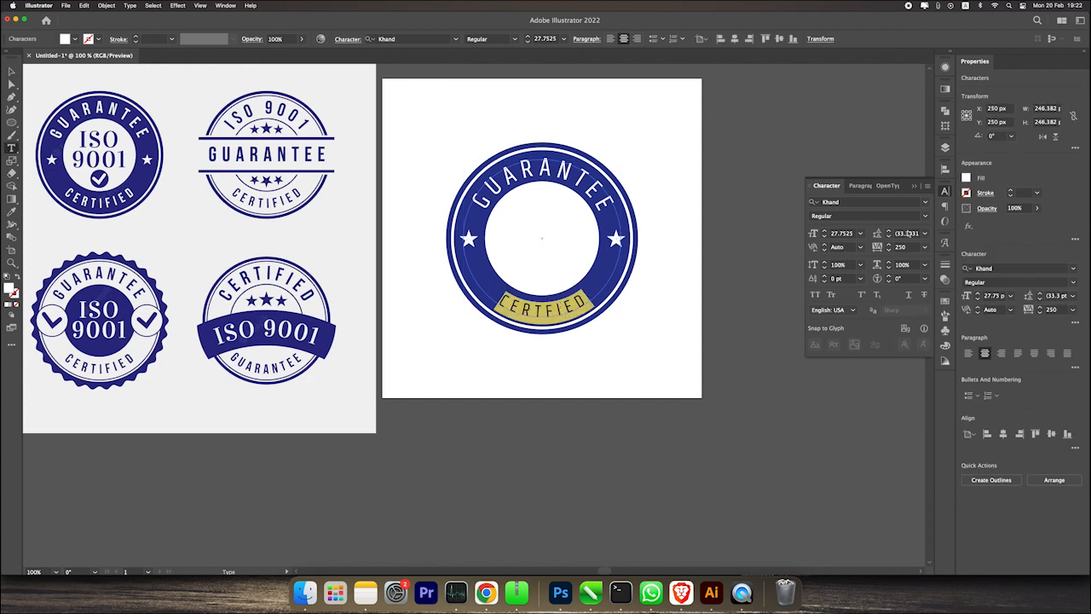
left_click(925, 216)
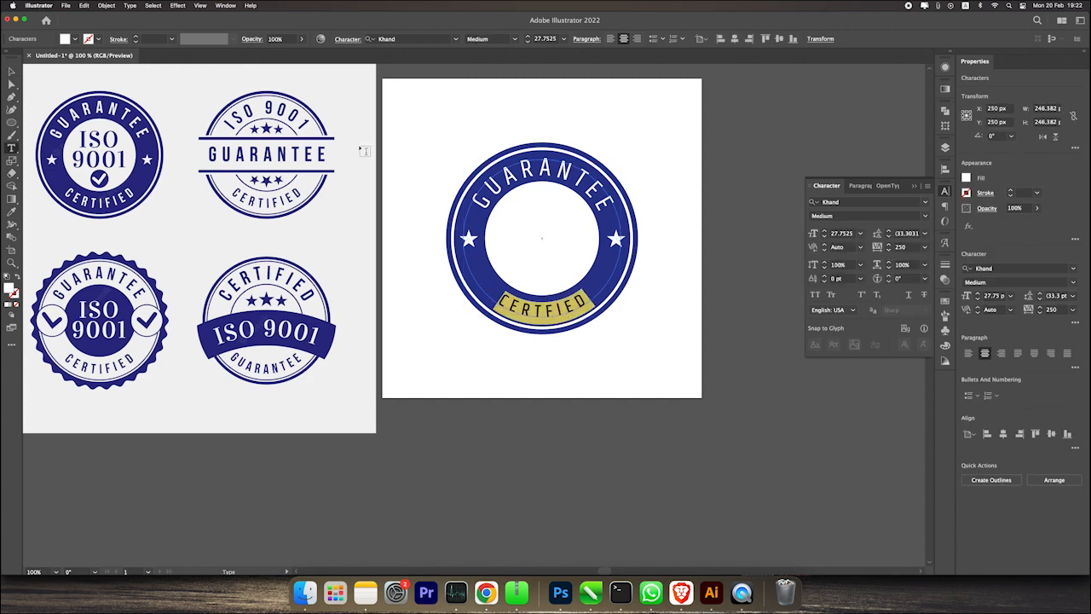
triple_click(559, 173)
left_click(925, 215)
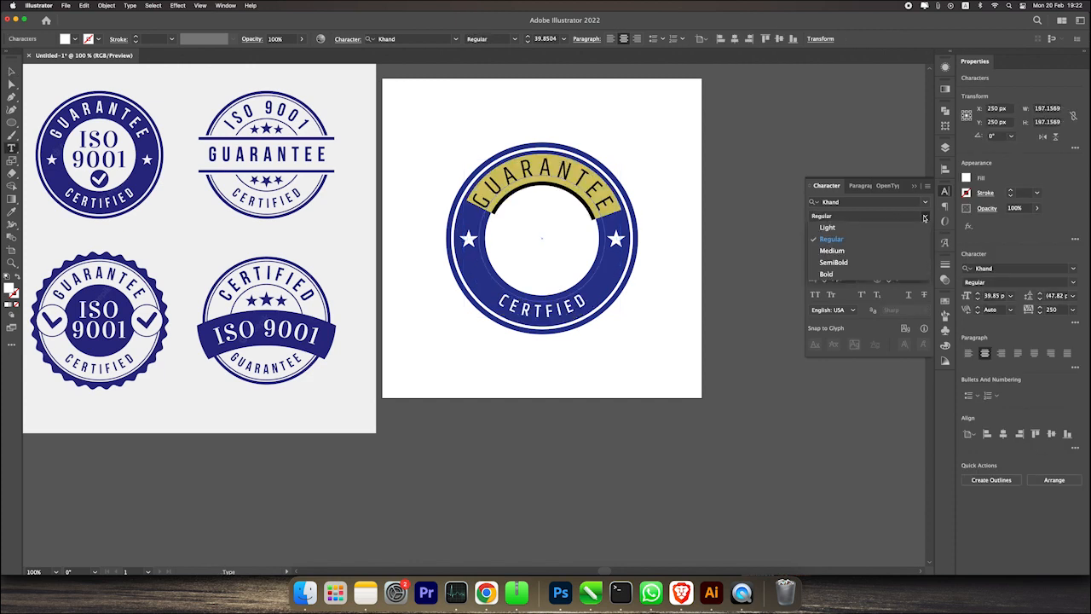
left_click(831, 251)
left_click(13, 70)
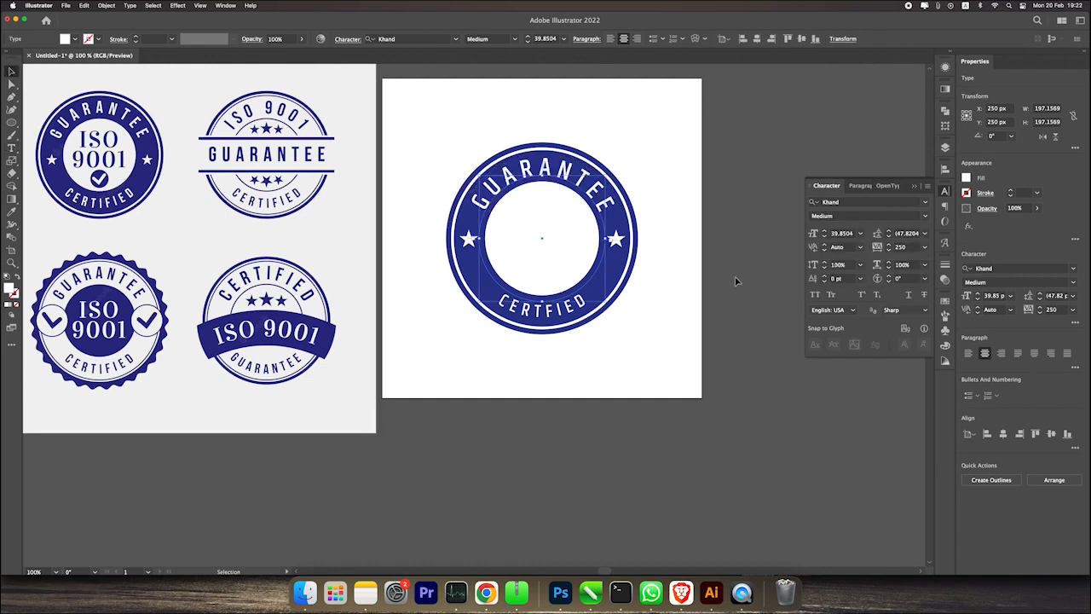
left_click(738, 283)
- Set the lower curved CERTFIED text's font size to 30 pt and deselect everything
left_click(616, 316)
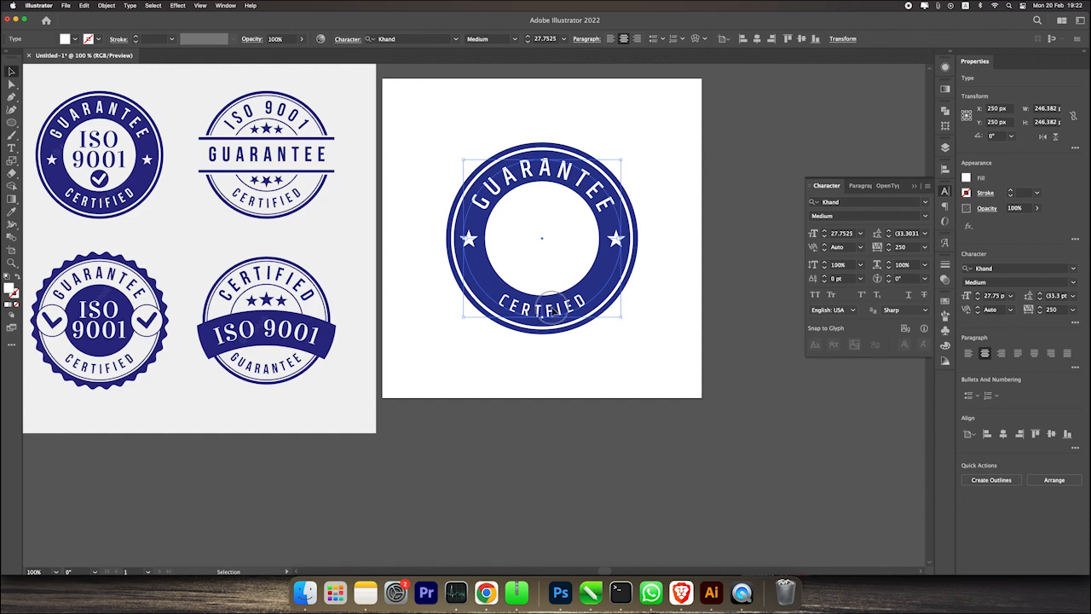
double_click(554, 314)
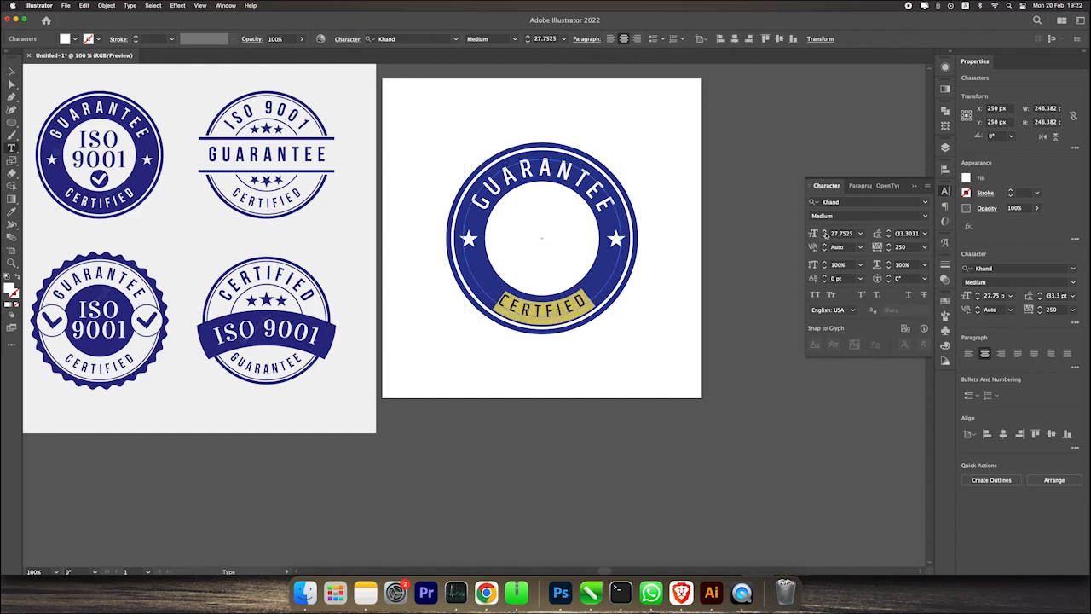
left_click(824, 231)
left_click(824, 231)
left_click(824, 231)
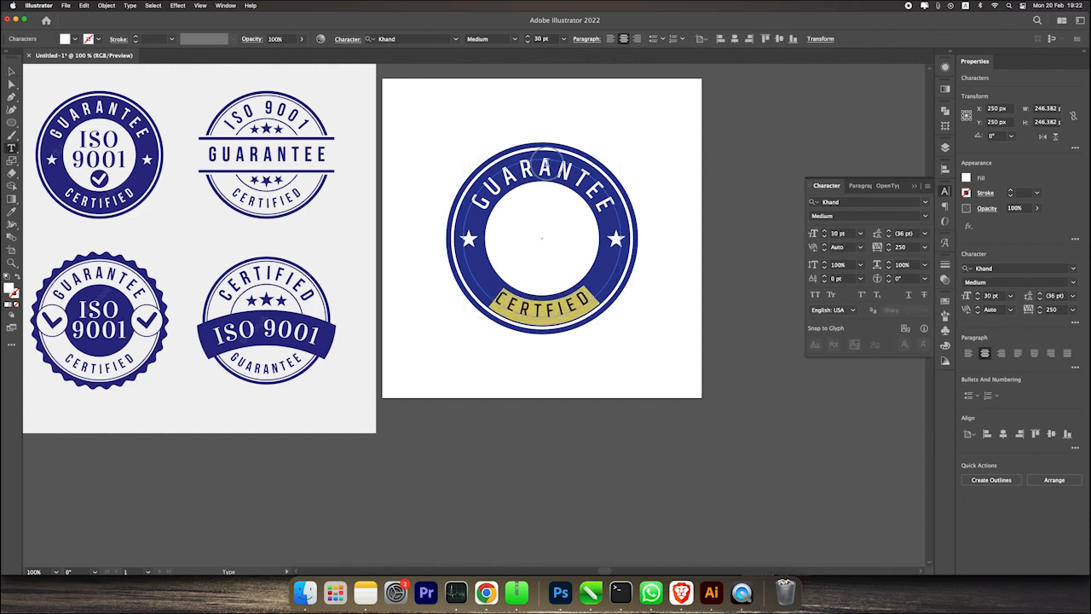
left_click(546, 162)
left_click(538, 169)
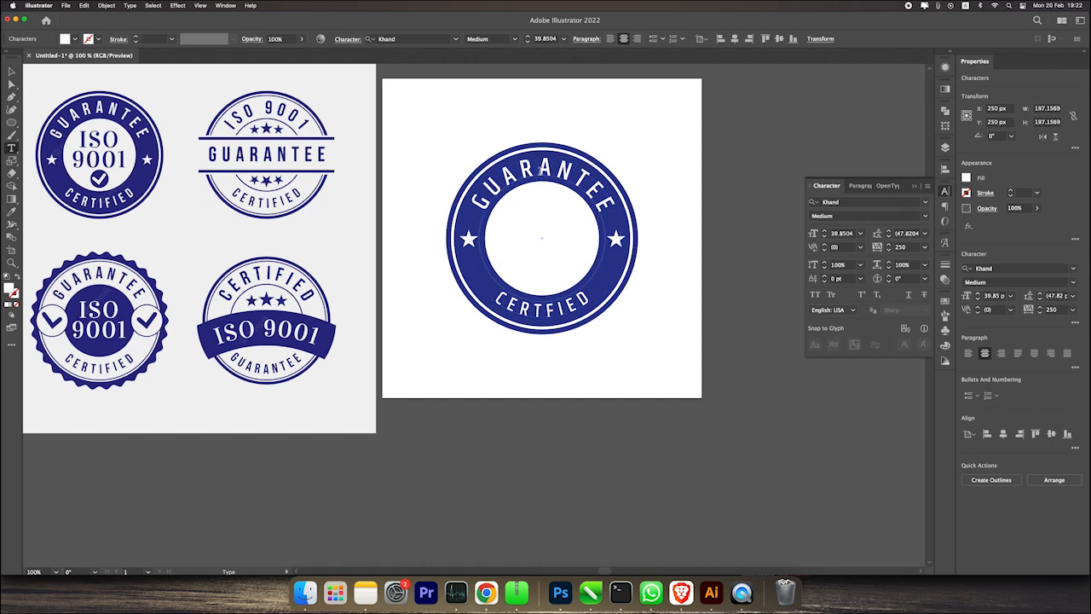
key("Escape")
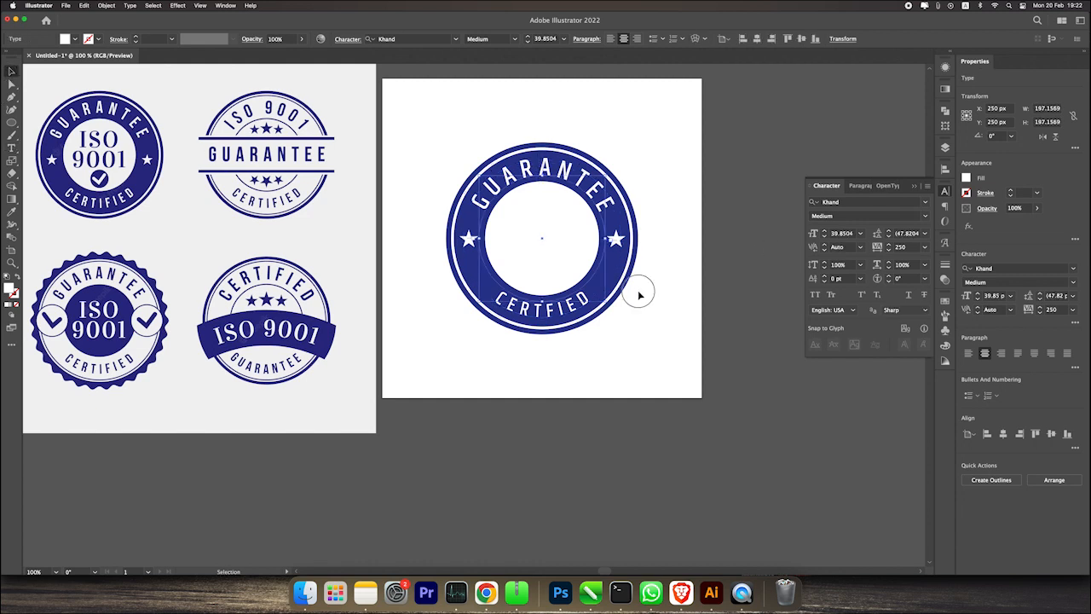
left_click(637, 292)
left_click(697, 318)
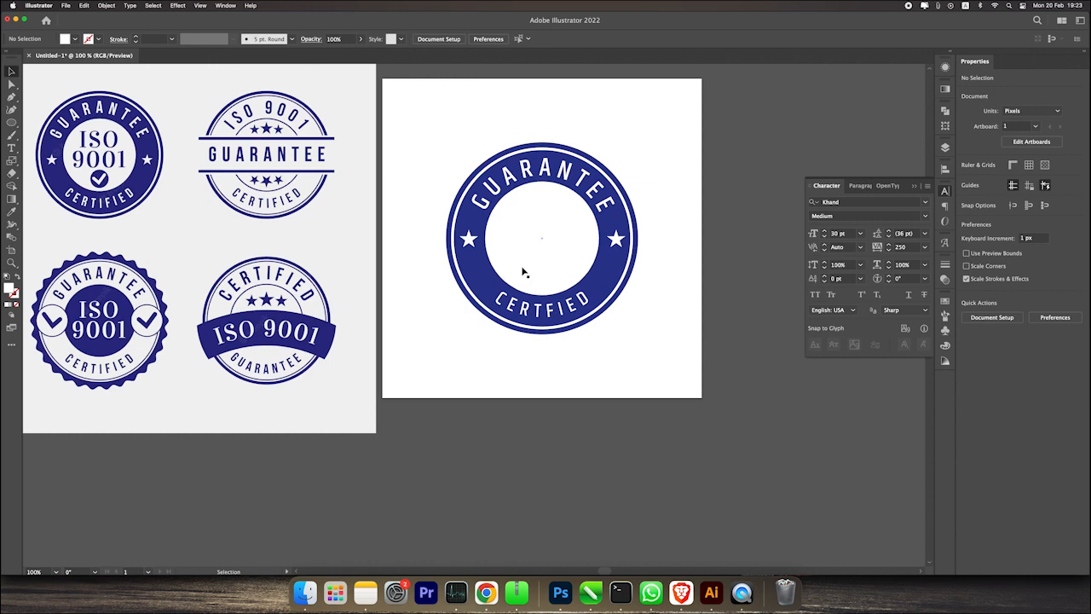
left_click(607, 320)
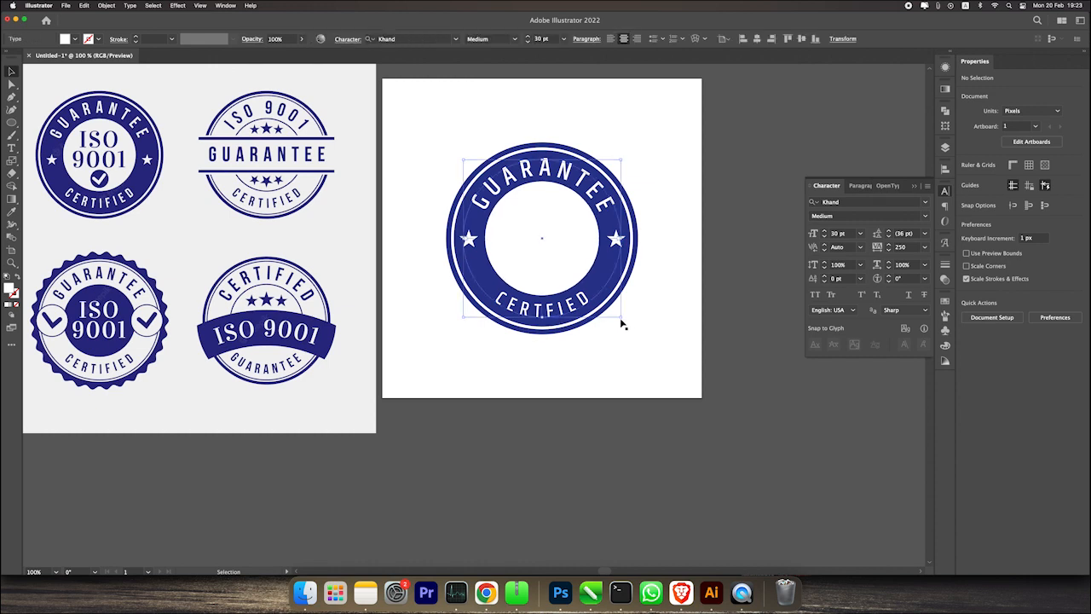
left_click(623, 322)
left_click_drag(626, 322, 626, 322)
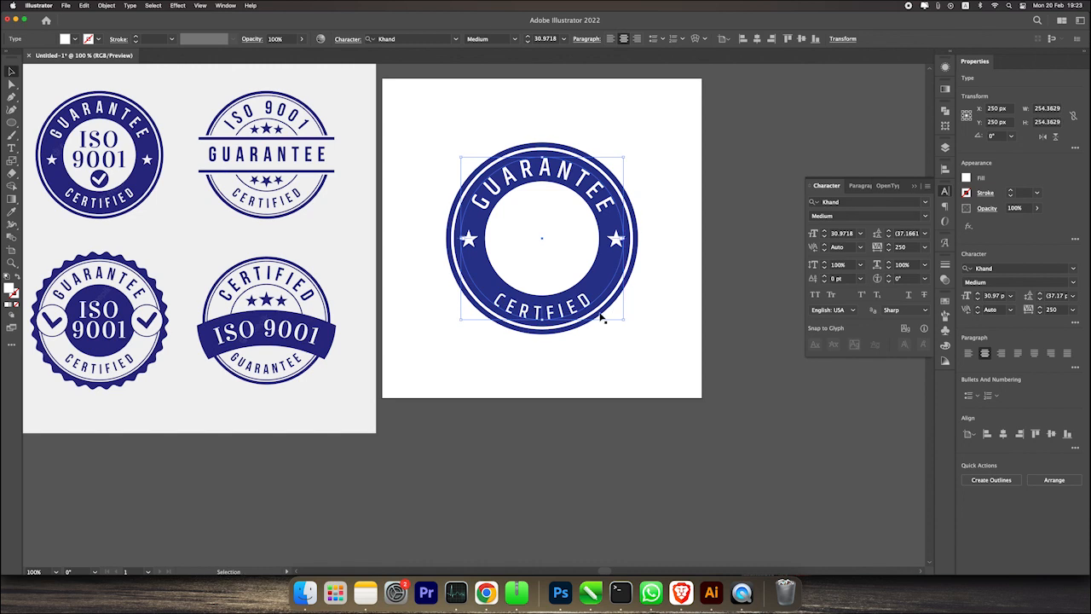
key("super+z")
- Set the lower curved CERTFIED text's font size to 33 pt
left_click(824, 231)
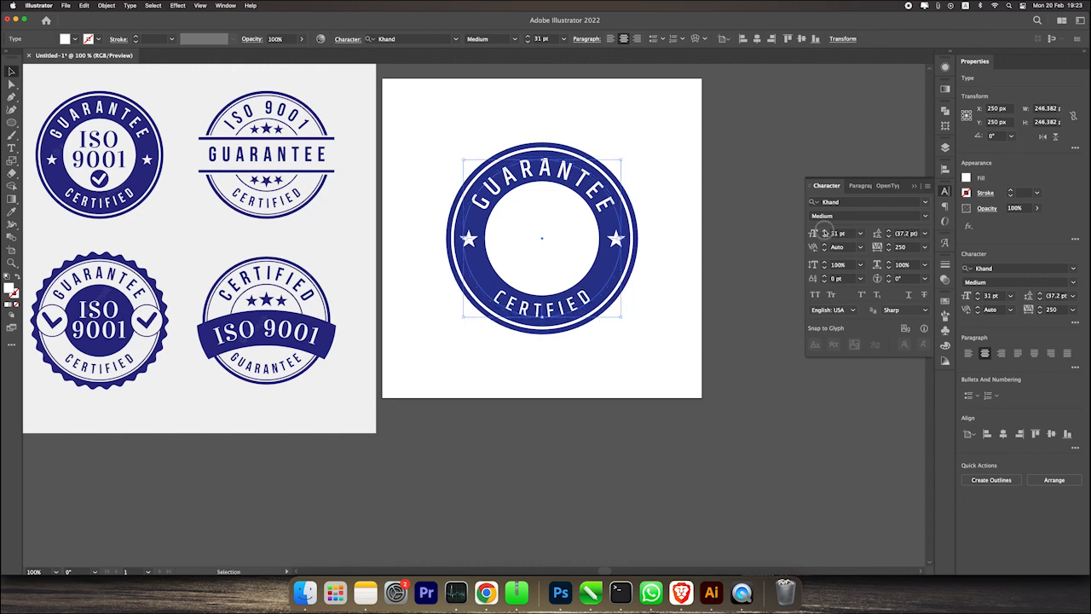
left_click(824, 231)
left_click(824, 231)
left_click(674, 278)
- Scale the CERTFIED text circle up slightly about its centre, bringing its font size to about 33.7 pt, and deselect it
left_click(588, 304)
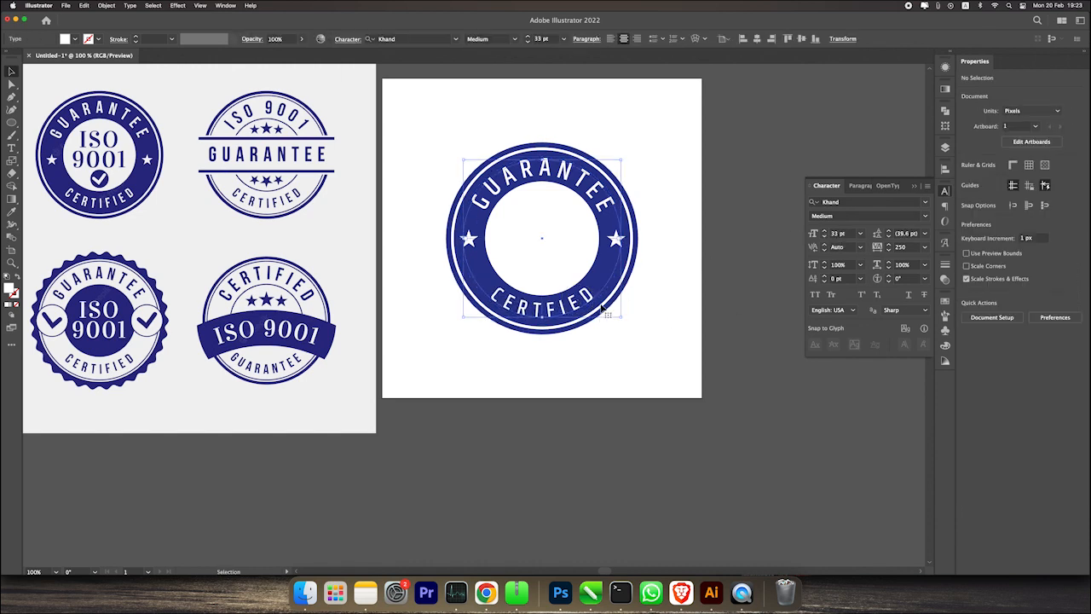
key("super+equal")
key("super+equal")
left_click_drag(479, 249, 500, 205)
scroll(501, 287, "up", 1)
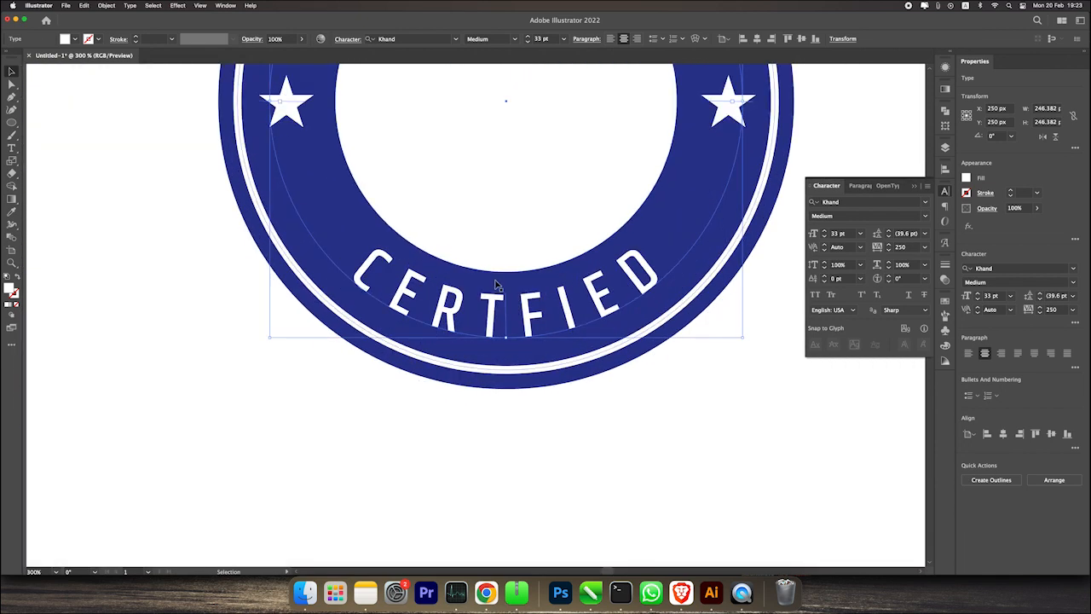
scroll(503, 356, "down", 1)
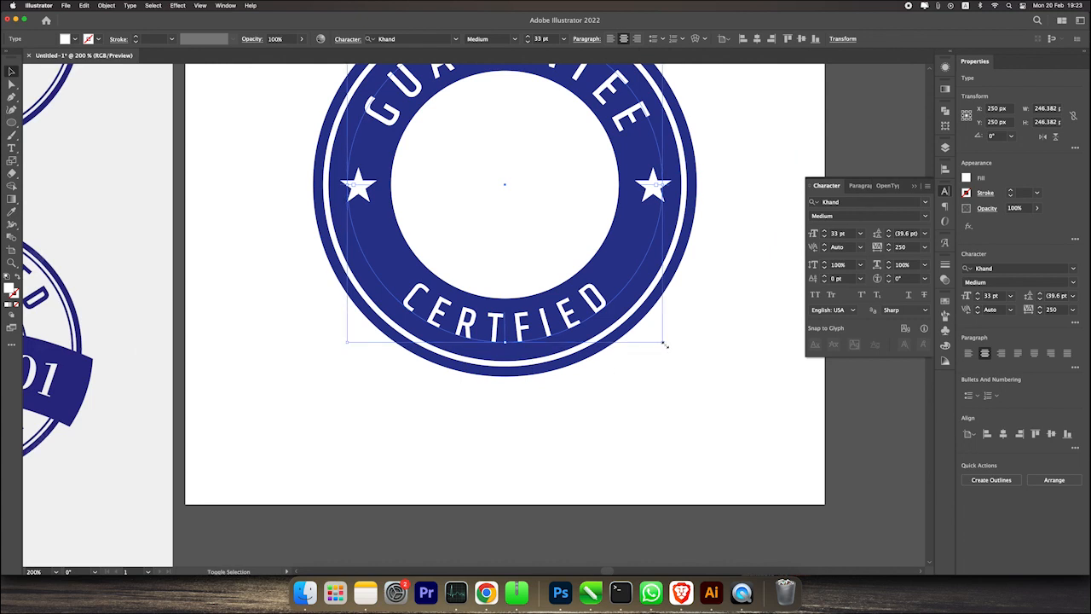
left_click_drag(665, 344, 667, 349)
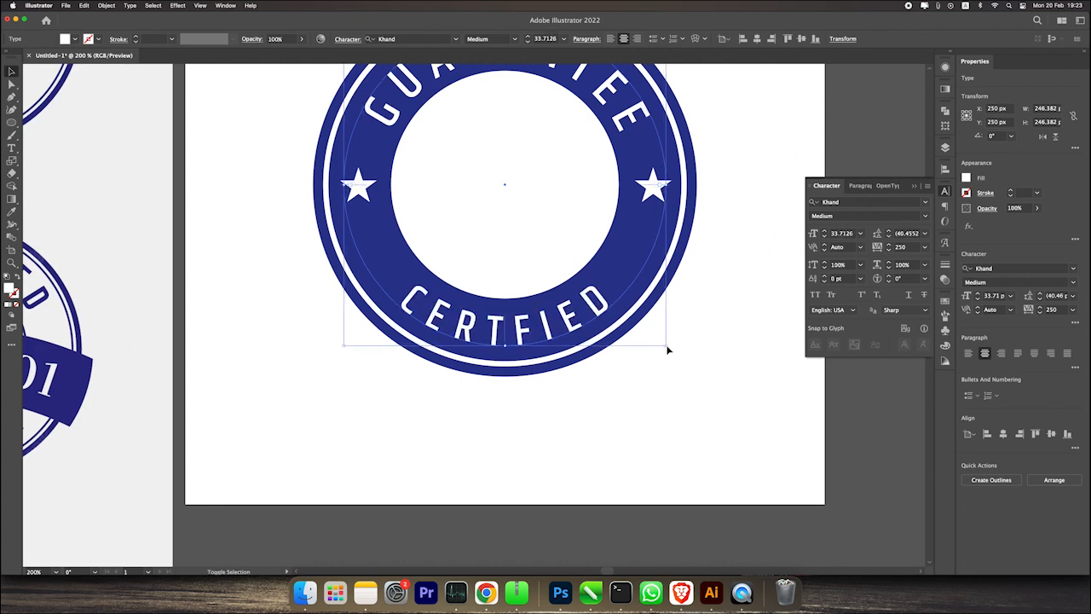
left_click(724, 347)
scroll(724, 346, "down", 1)
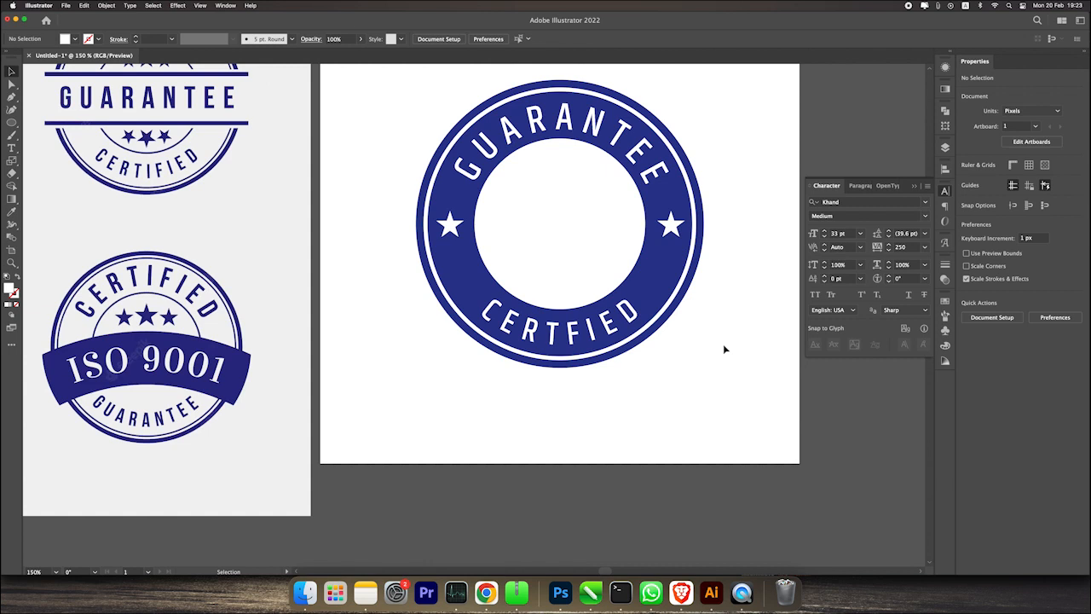
scroll(609, 341, "down", 1)
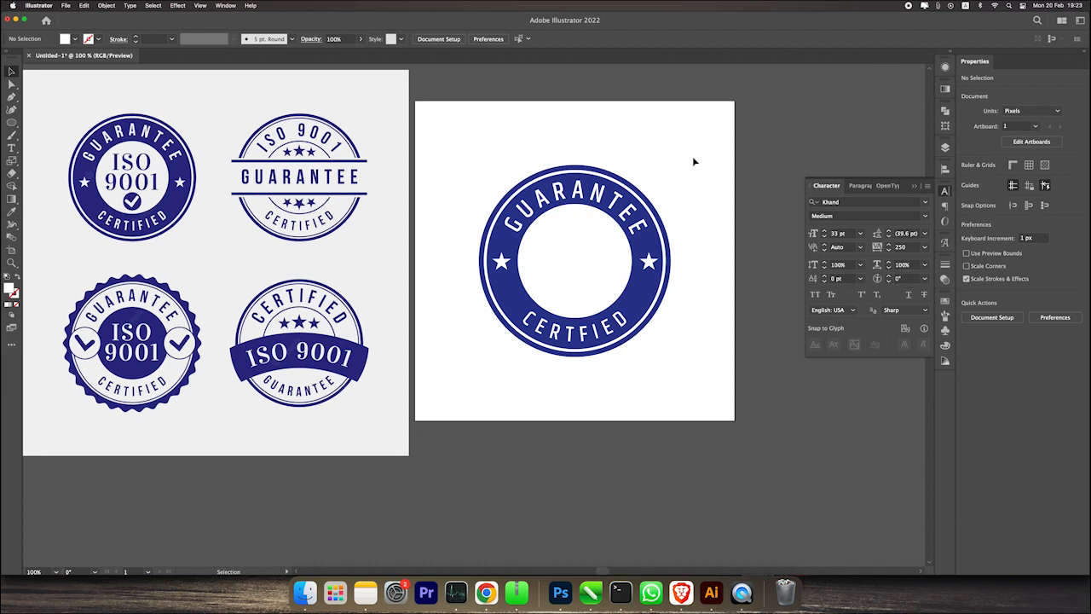
scroll(694, 199, "down", 1)
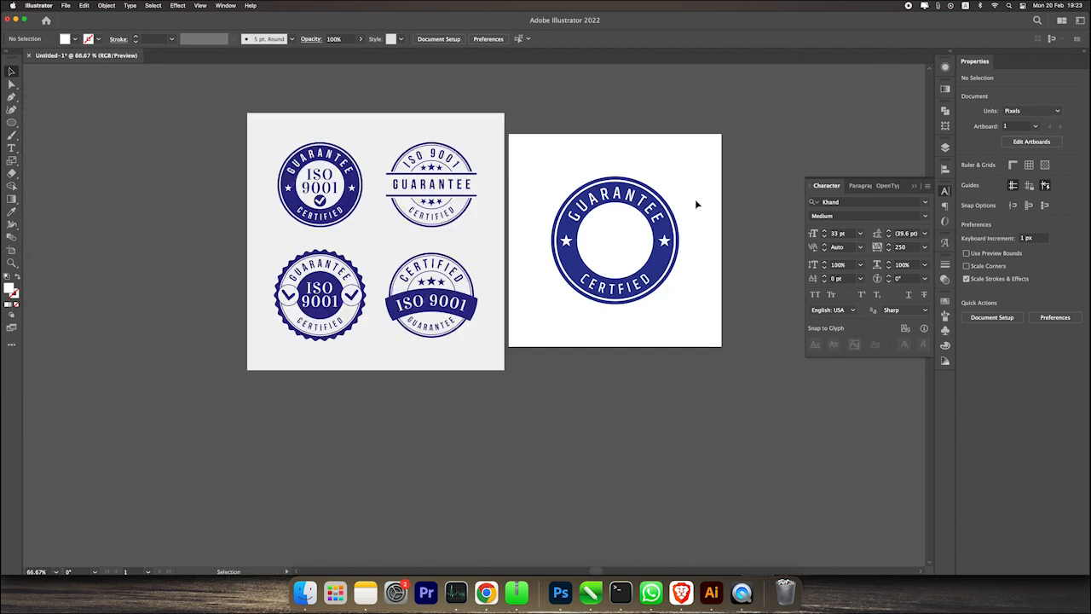
- Add point text inside the badge's white inner circle reading ISO on the first line and 9001 on the second
scroll(695, 199, "up", 1)
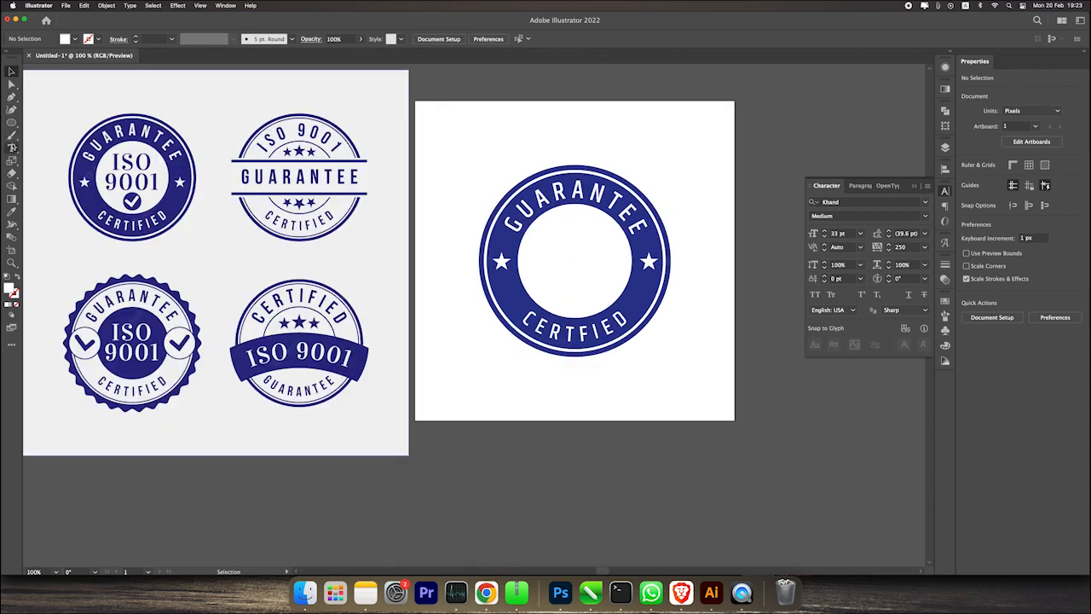
left_click(12, 147)
left_click(565, 237)
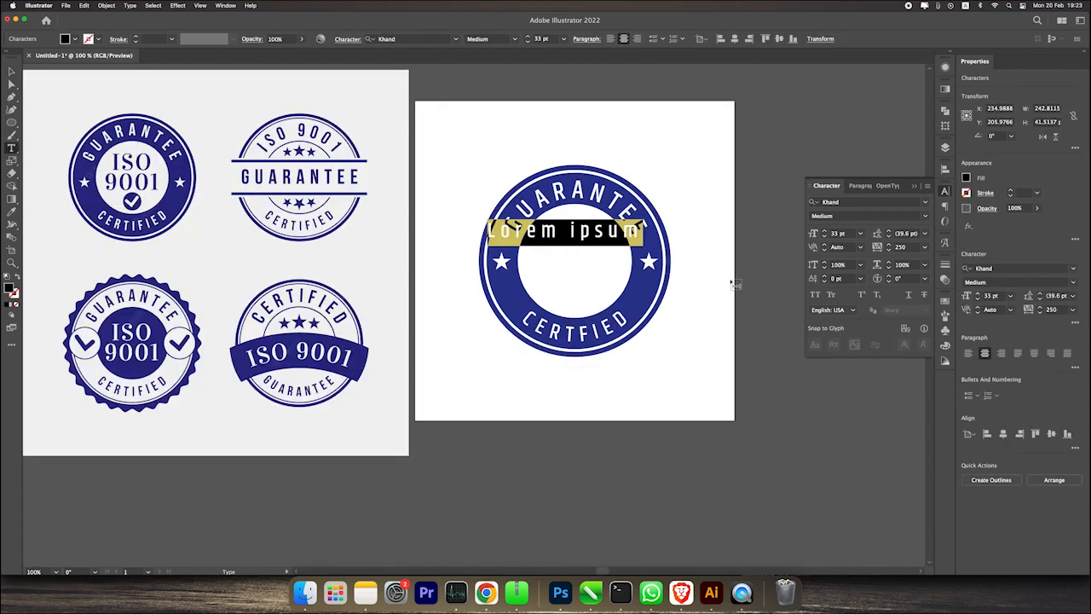
type("ISO ")
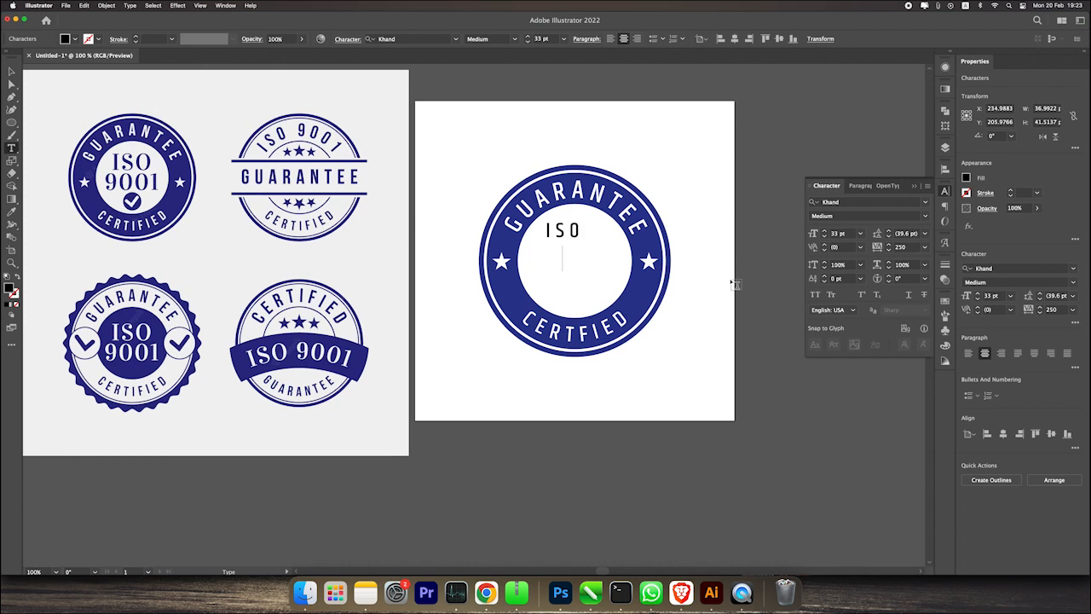
type("9001")
- Set the tracking of the whole ISO 9001 text to 0
key("super+a")
left_click(925, 246)
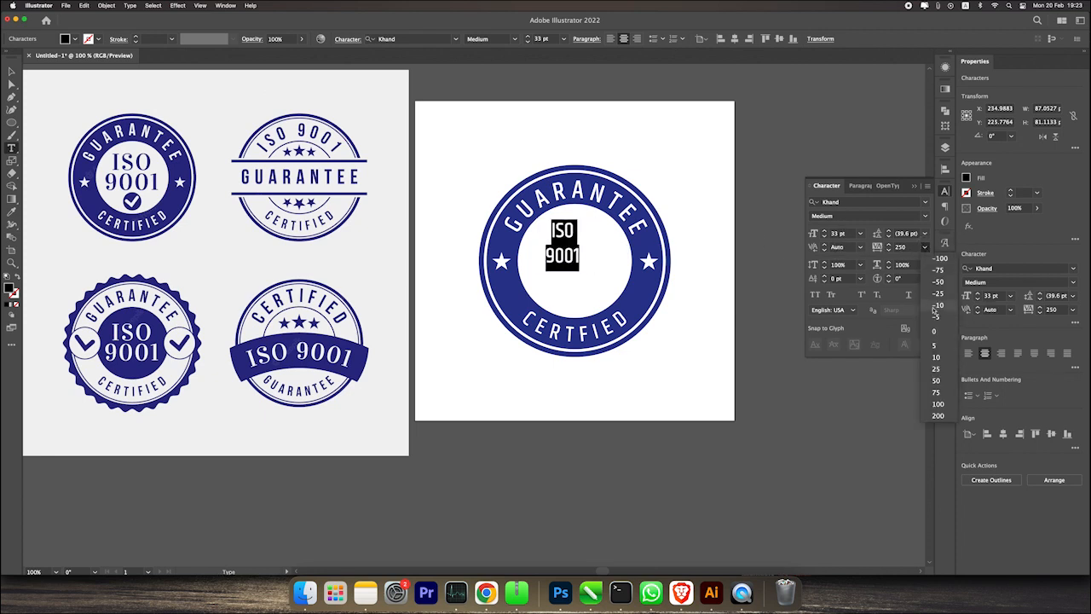
left_click(937, 331)
- Filter the font list to serif fonts, apply Arbutus Slab Regular to the ISO 9001 text and deselect it
left_click(924, 204)
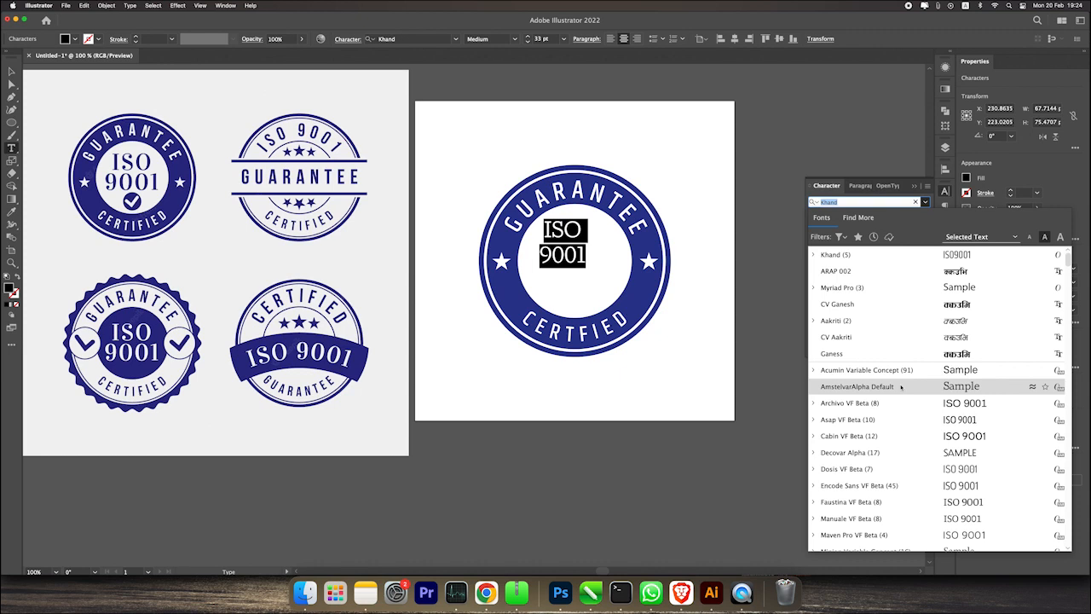
scroll(901, 387, "down", 3)
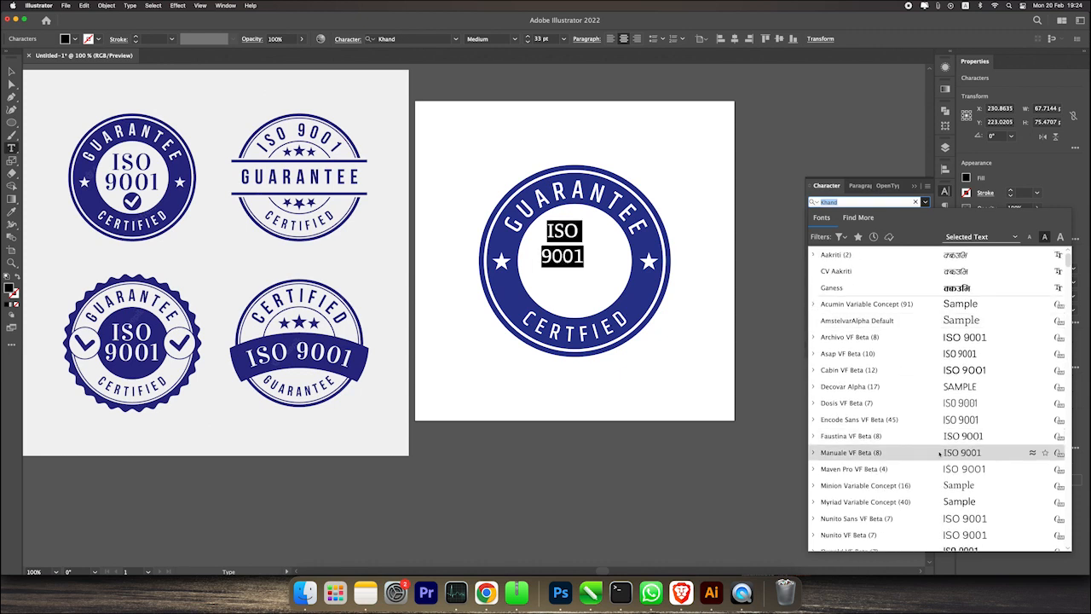
left_click(842, 238)
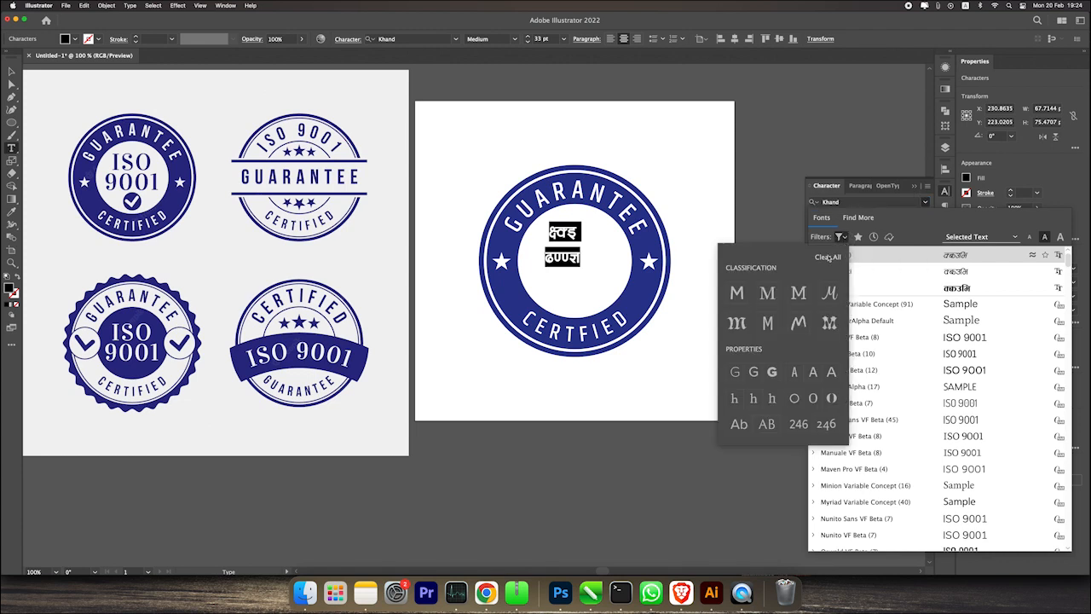
left_click(770, 294)
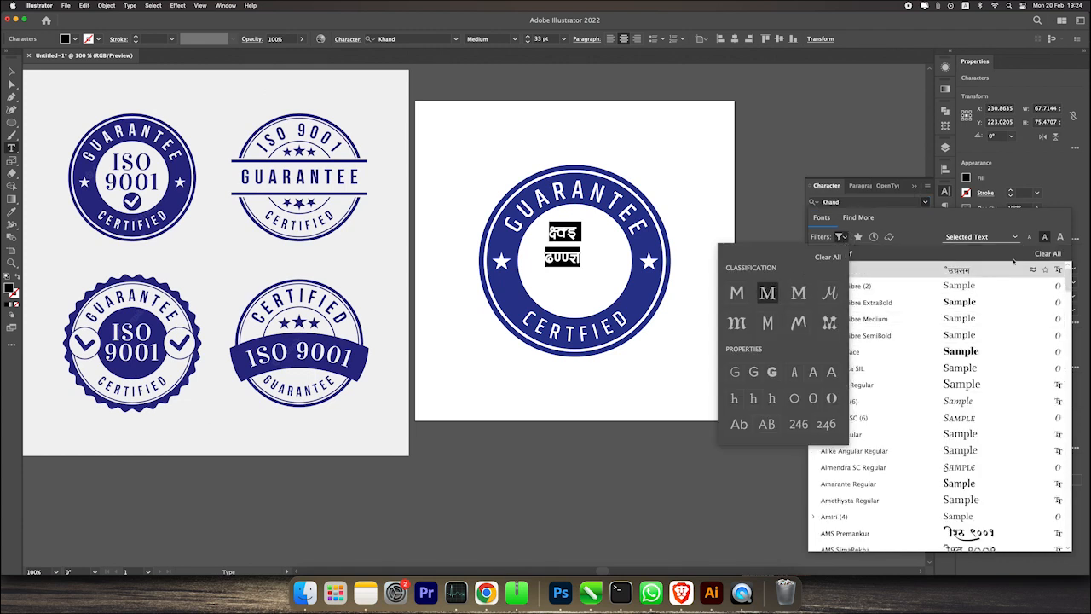
left_click(1012, 226)
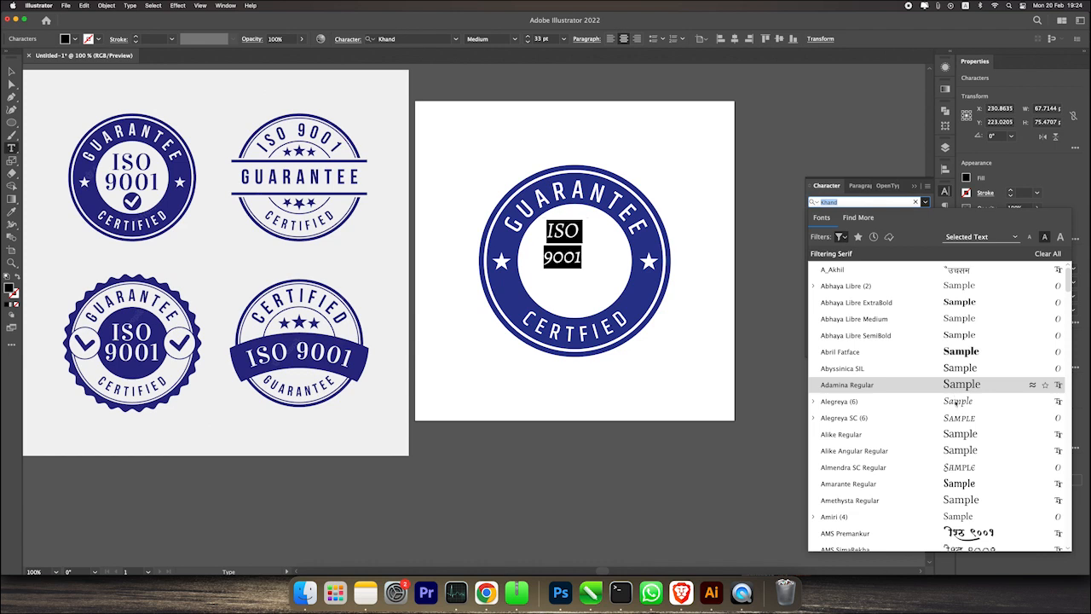
scroll(962, 464, "down", 5)
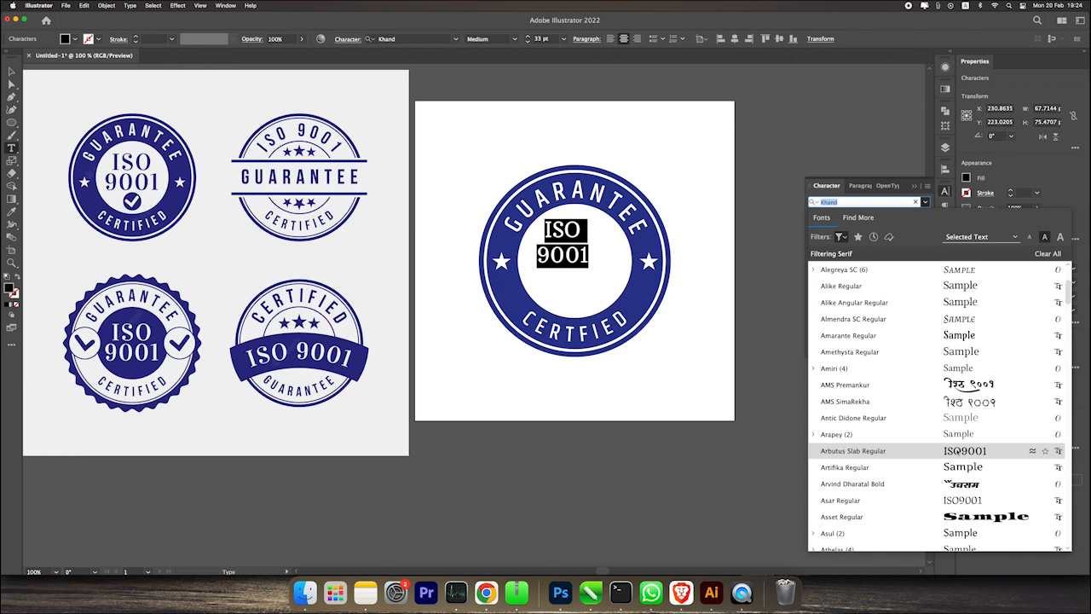
left_click(956, 450)
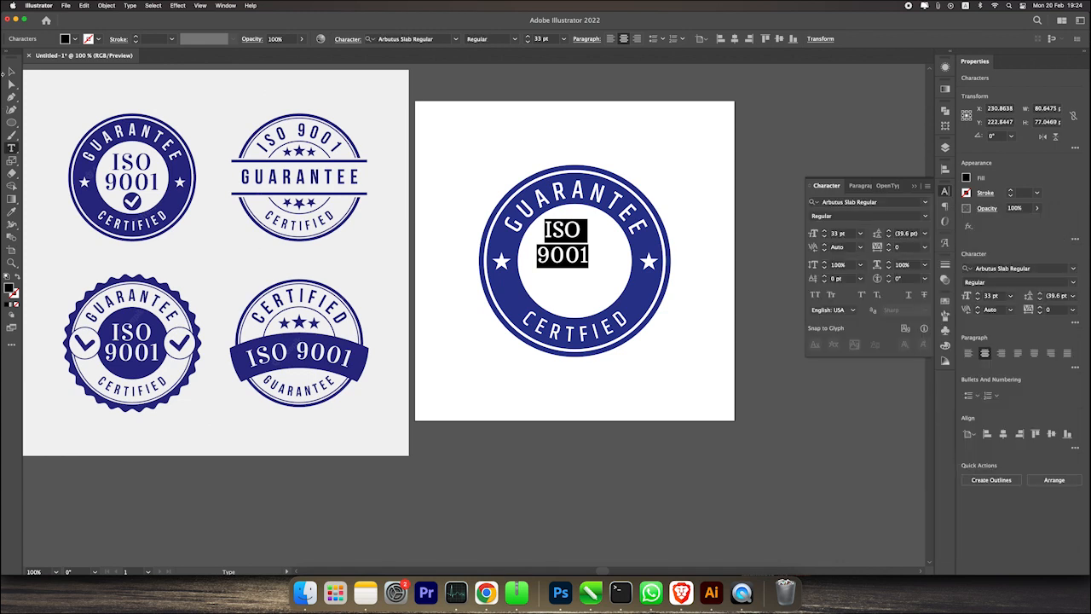
left_click(10, 72)
left_click(707, 207)
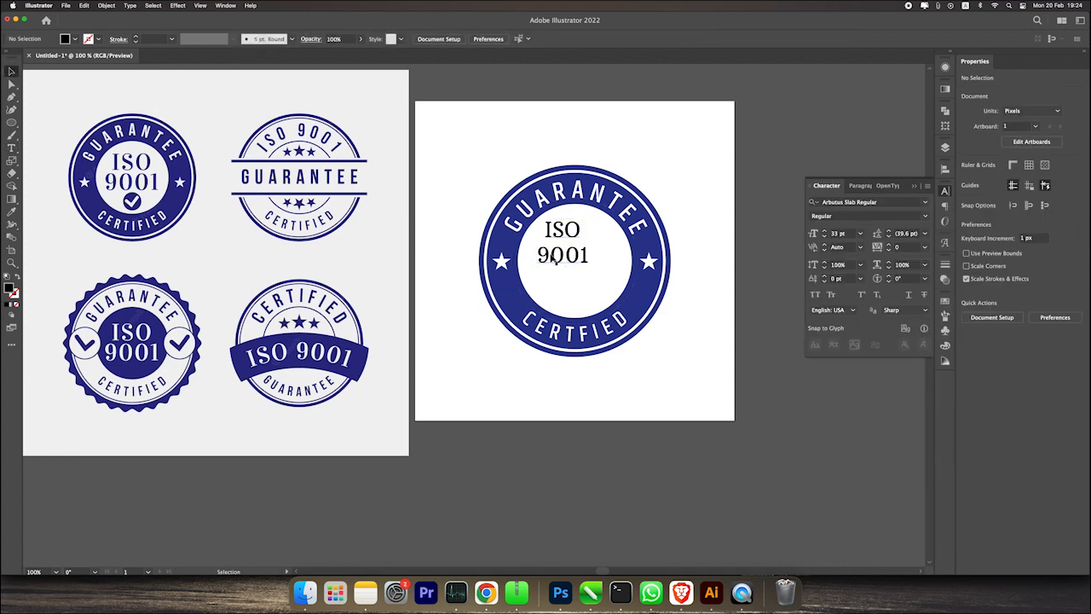
- Centre the ISO 9001 text horizontally on the white inner circle, using the circle as the key object
left_click(597, 260)
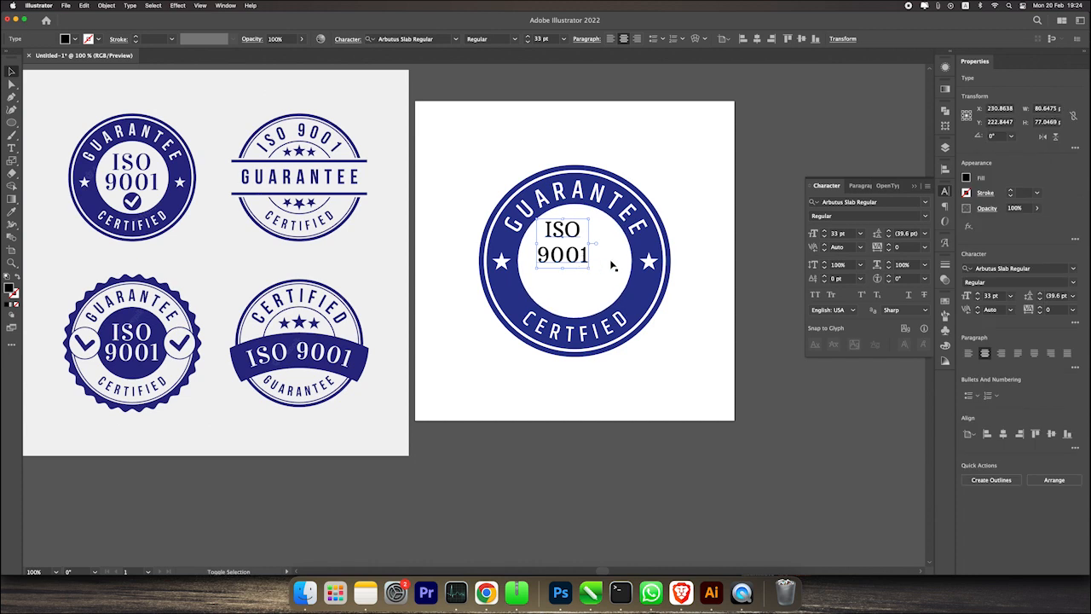
left_click(611, 266, "shift")
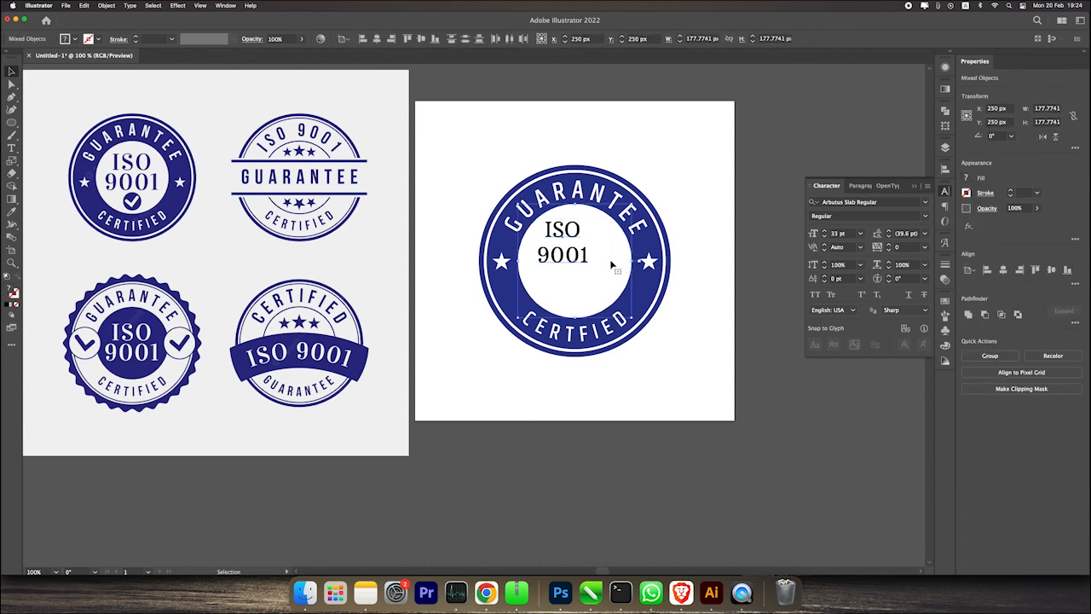
left_click(611, 266)
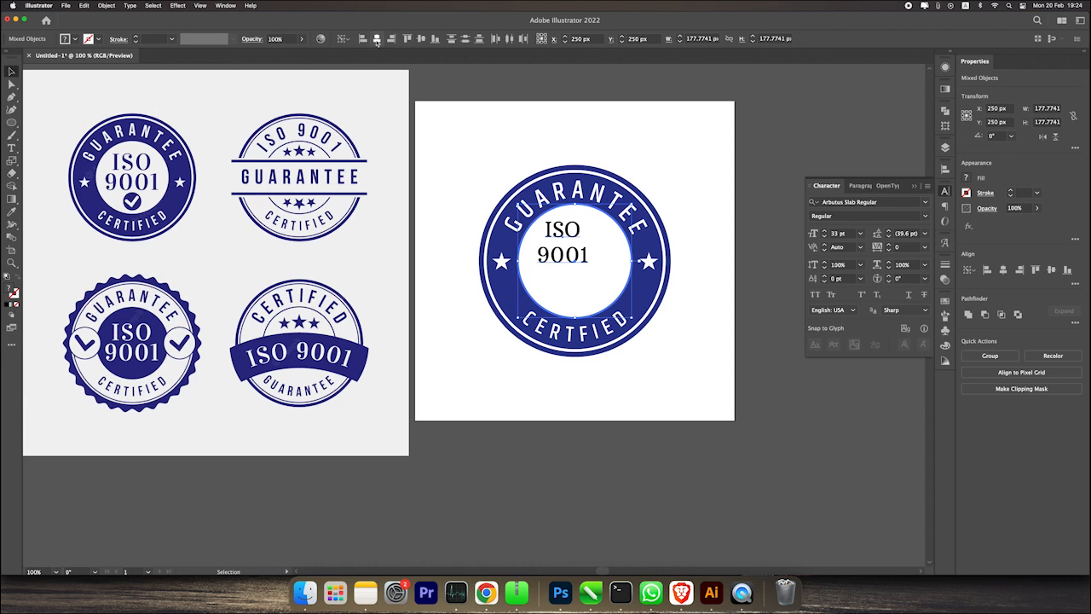
left_click(375, 39)
left_click(708, 191)
- Reduce the leading of the whole ISO 9001 text to 33 pt
double_click(586, 259)
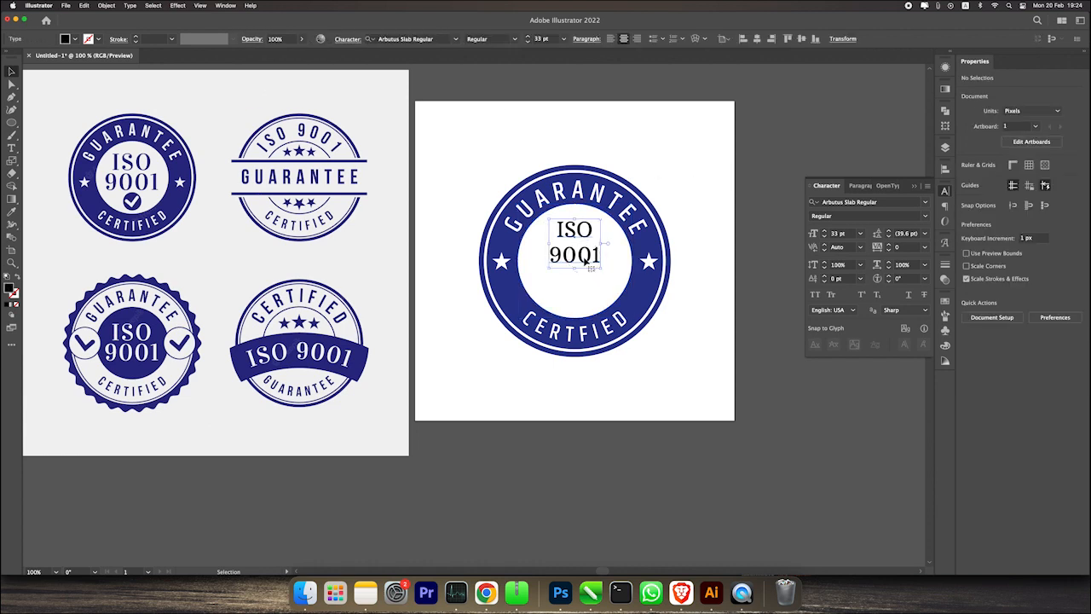
double_click(586, 259)
key("super+a")
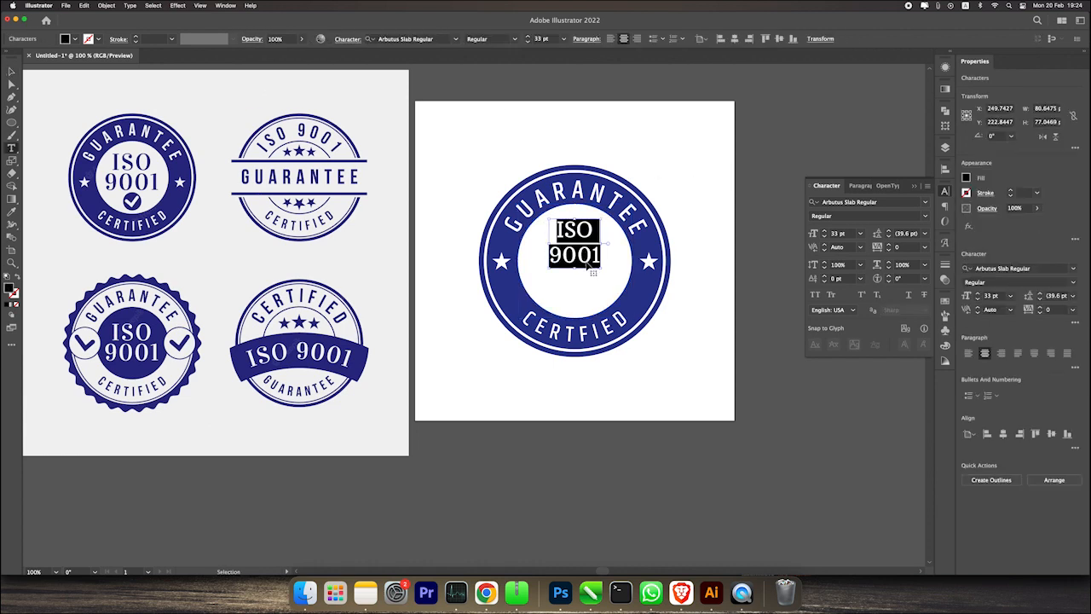
key("super+t")
key("super+t")
left_click(888, 238)
left_click(888, 238)
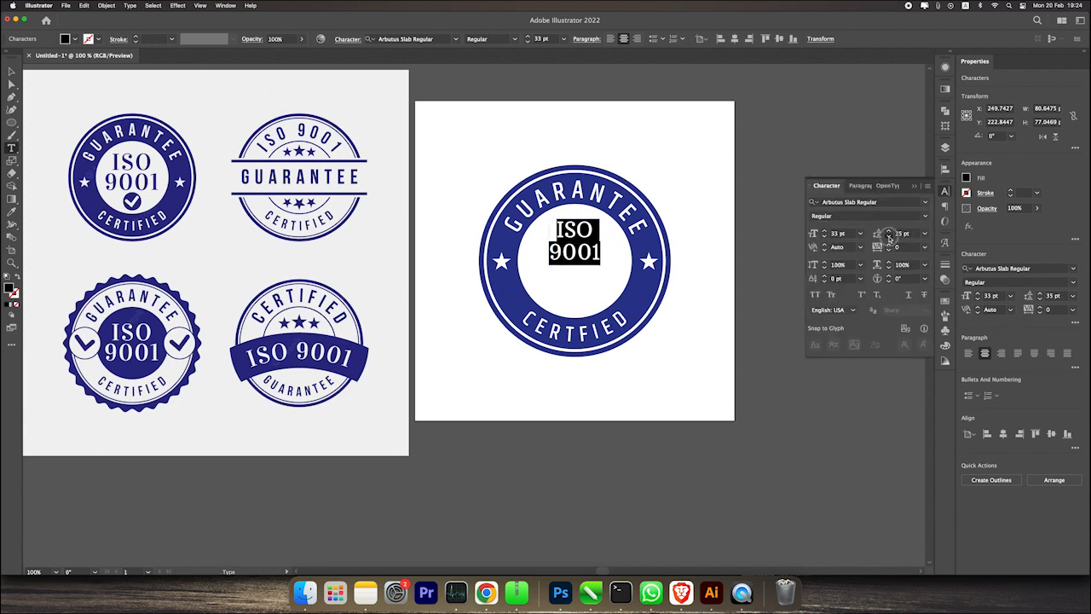
left_click(888, 238)
- Scale the ISO 9001 text up proportionally to about 114 px wide within the white inner circle
left_click(11, 71)
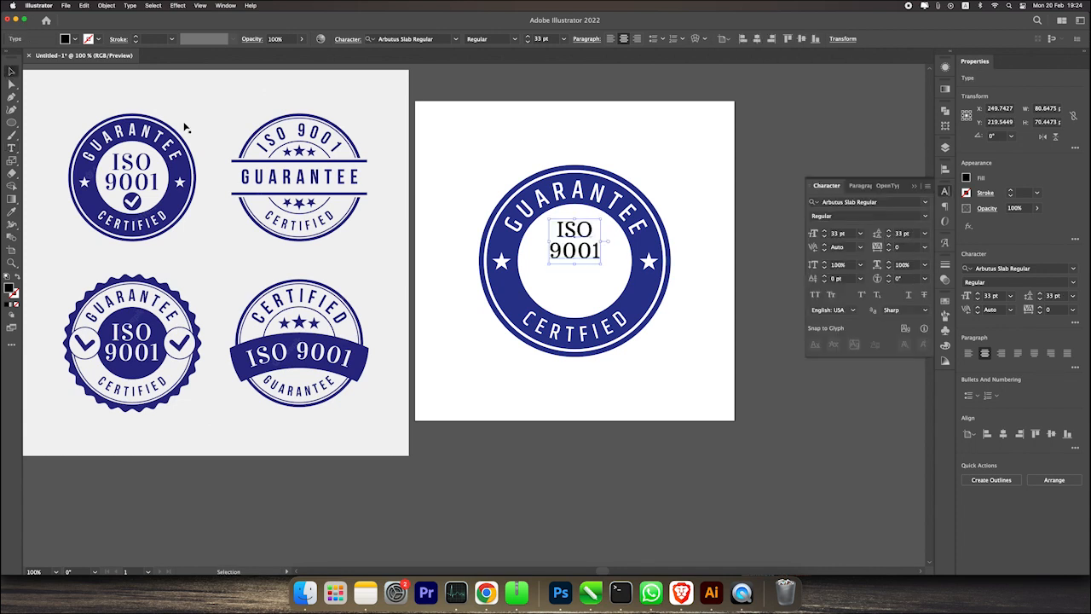
left_click(614, 271)
left_click_drag(615, 271, 623, 278)
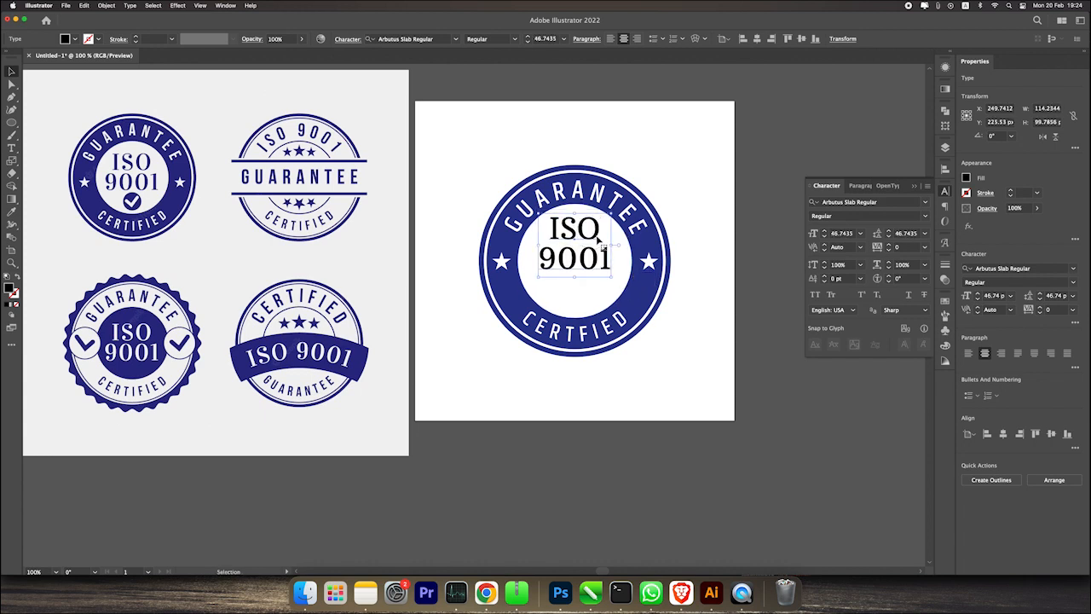
- Change the ISO 9001 text's fill to the badge's dark blue swatch
double_click(578, 269)
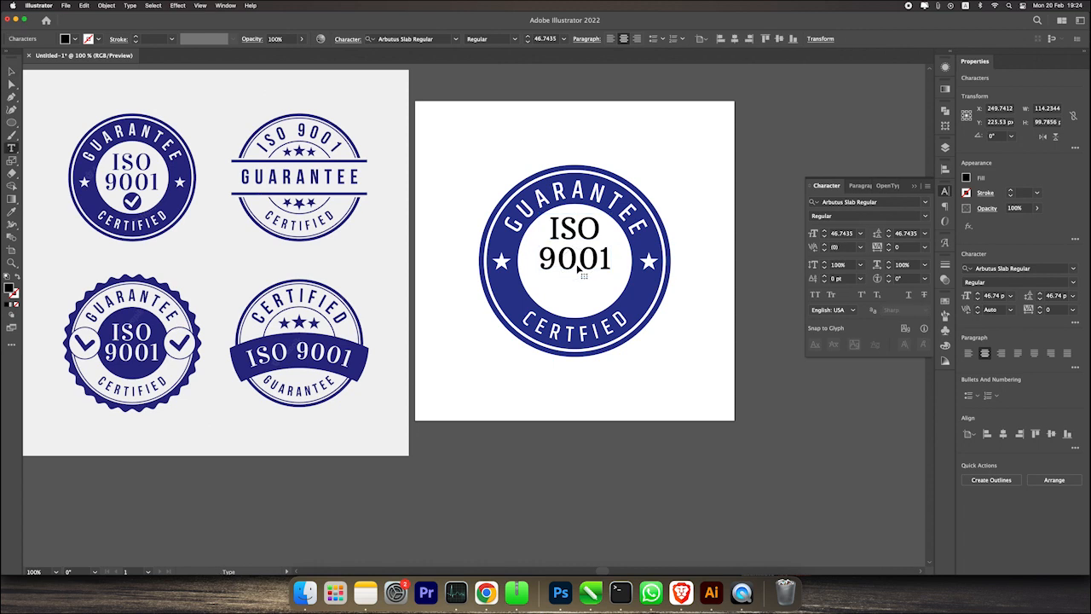
key("Escape")
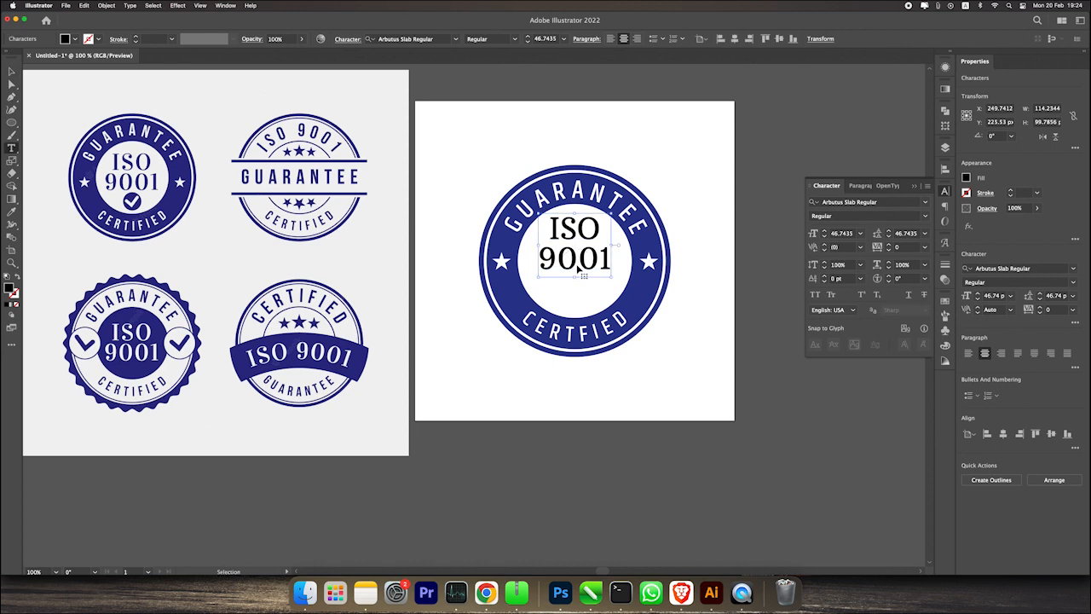
double_click(578, 269)
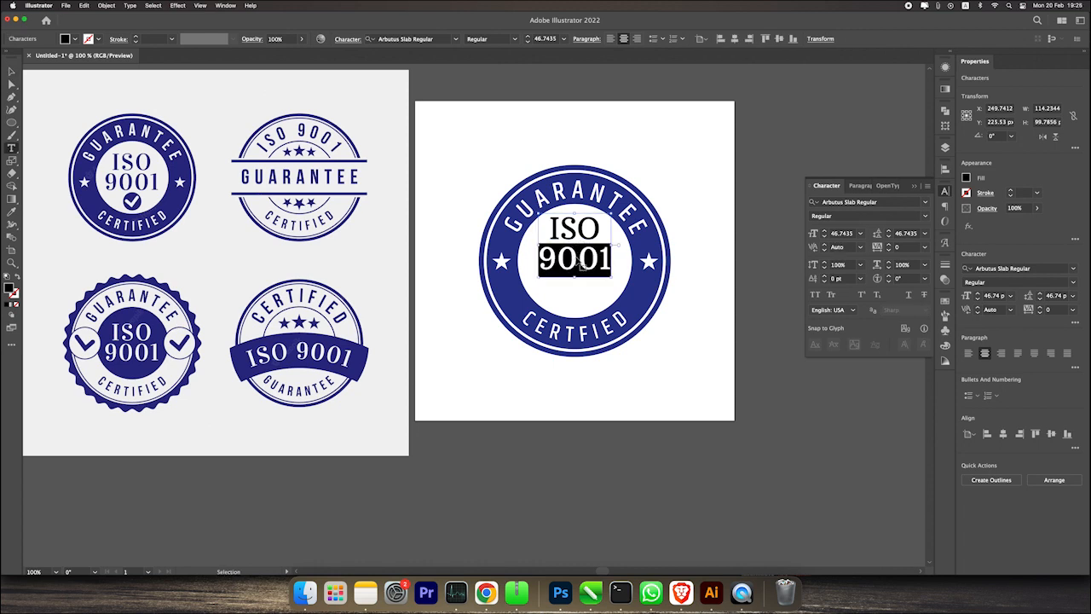
key("Escape")
key("super+a")
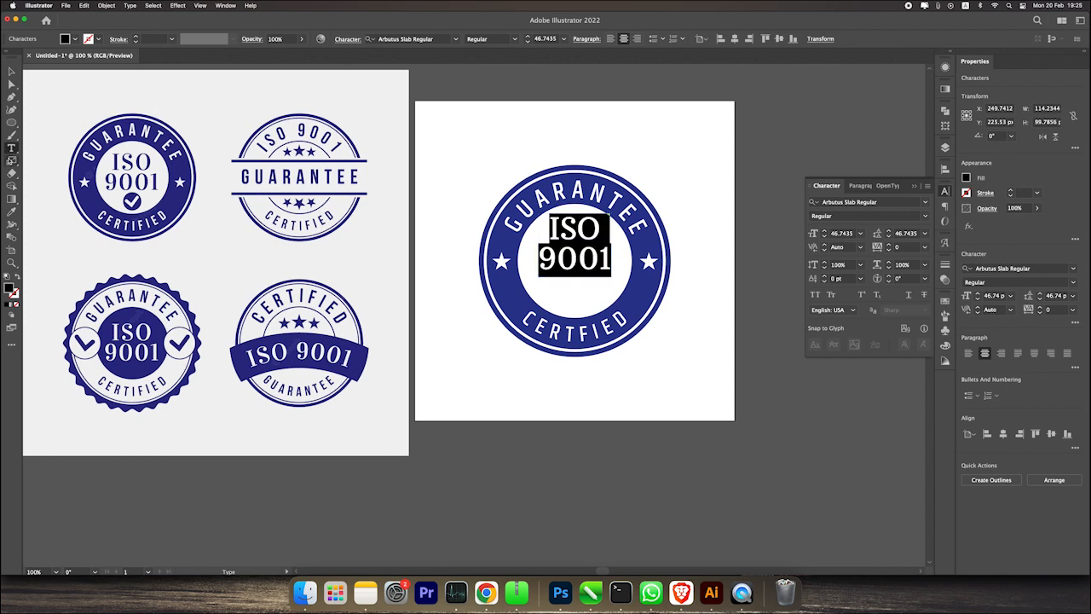
key("Escape")
left_click(74, 39)
left_click(90, 68)
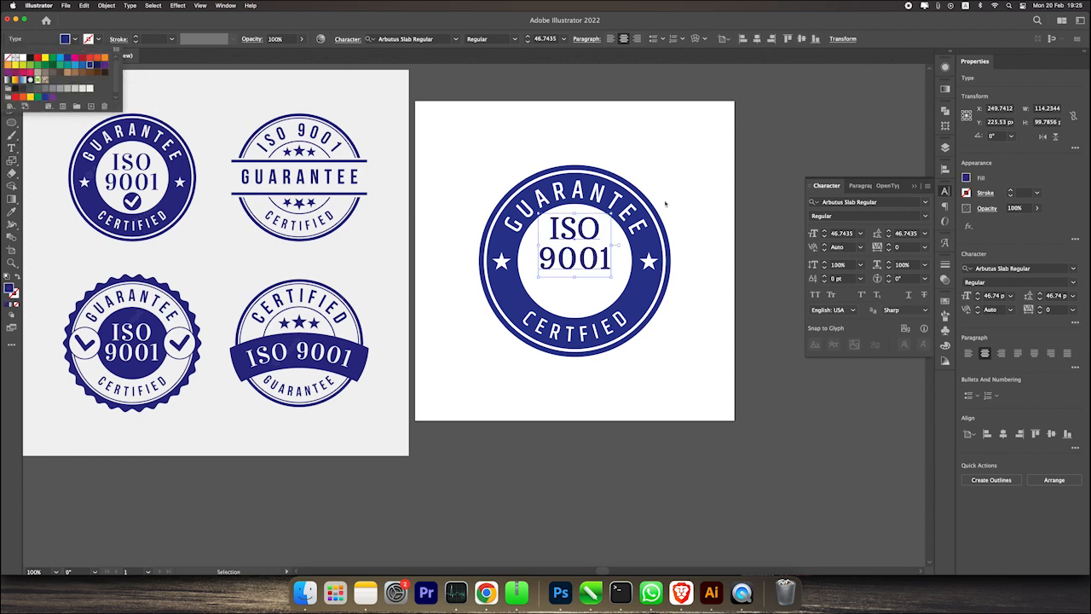
- Narrow the ISO 9001 text to about 101 px wide and move it slightly up within the white inner circle
left_click(709, 193)
left_click(739, 205)
left_click(566, 262)
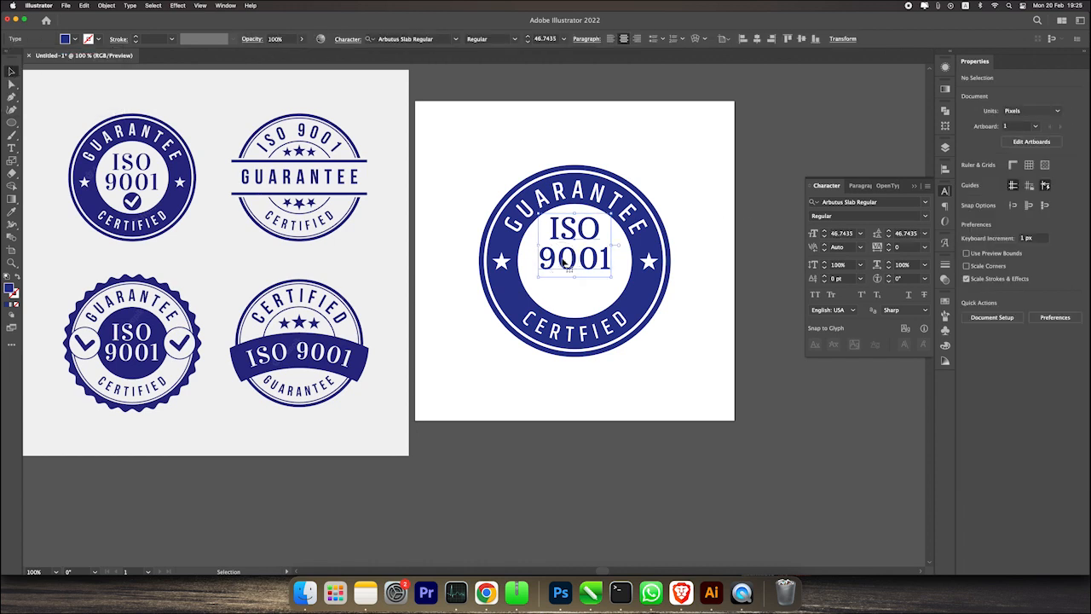
left_click(925, 217)
left_click(596, 250)
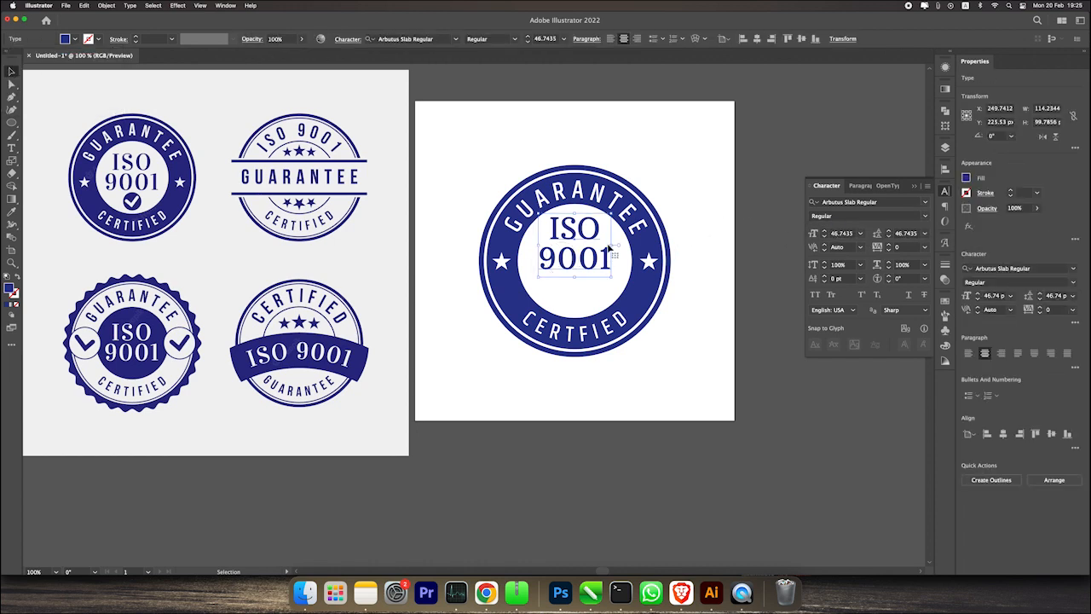
left_click_drag(612, 245, 585, 234)
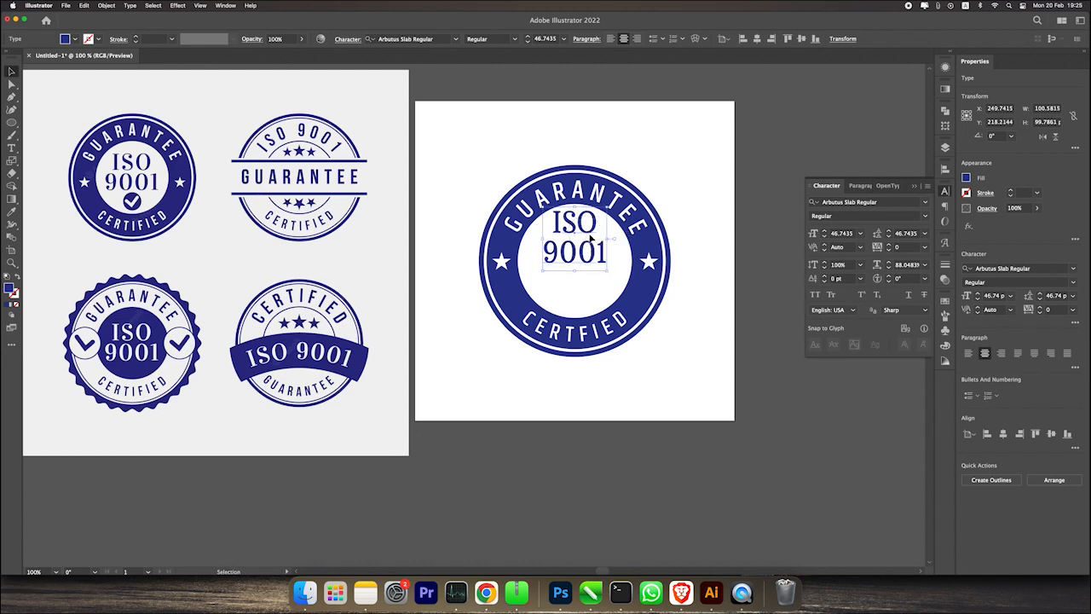
- Reduce the ISO 9001 text's leading to 40 pt and nudge the text slightly down in the white circle
left_click(889, 237)
left_click(889, 237)
left_click(889, 237)
left_click(889, 236)
left_click(889, 237)
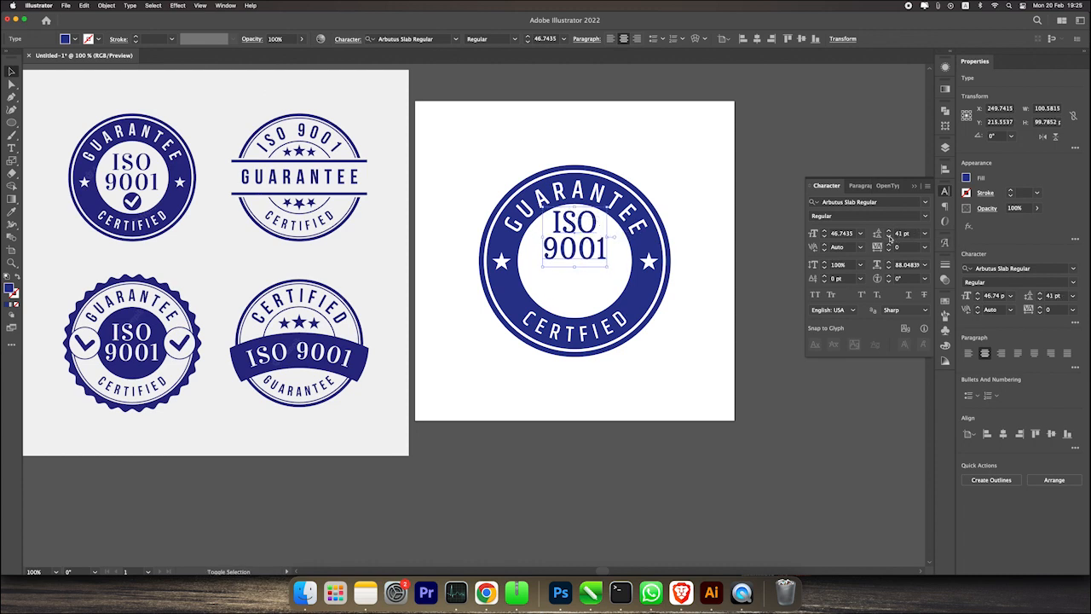
left_click(889, 237)
left_click(764, 259)
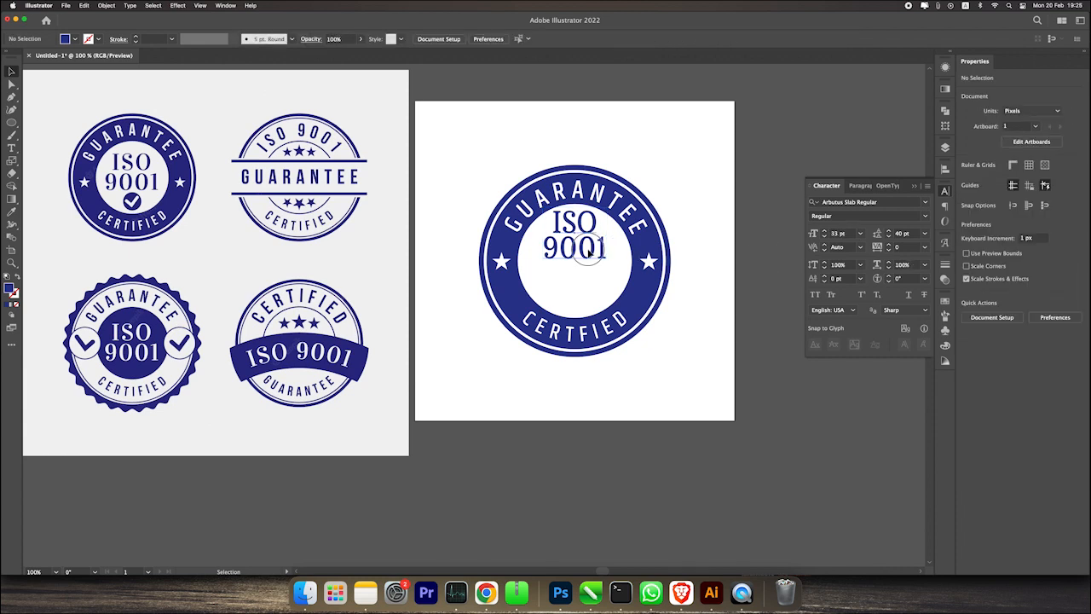
left_click_drag(587, 251, 588, 255)
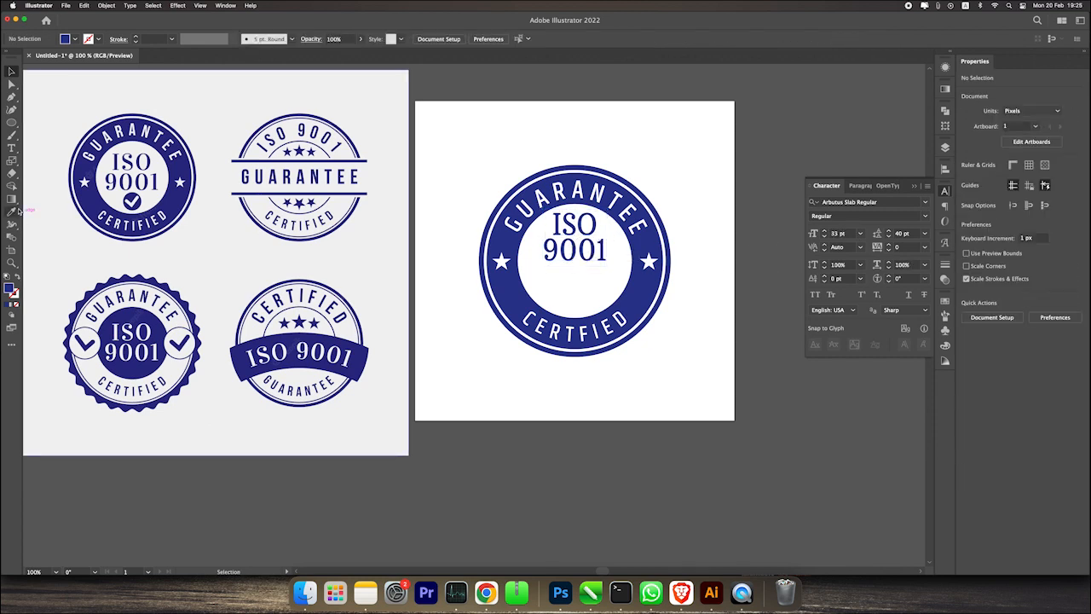
- Draw a solid dark blue circle about 46 px in diameter below the ISO 9001 text and shift it slightly down
left_click(11, 122)
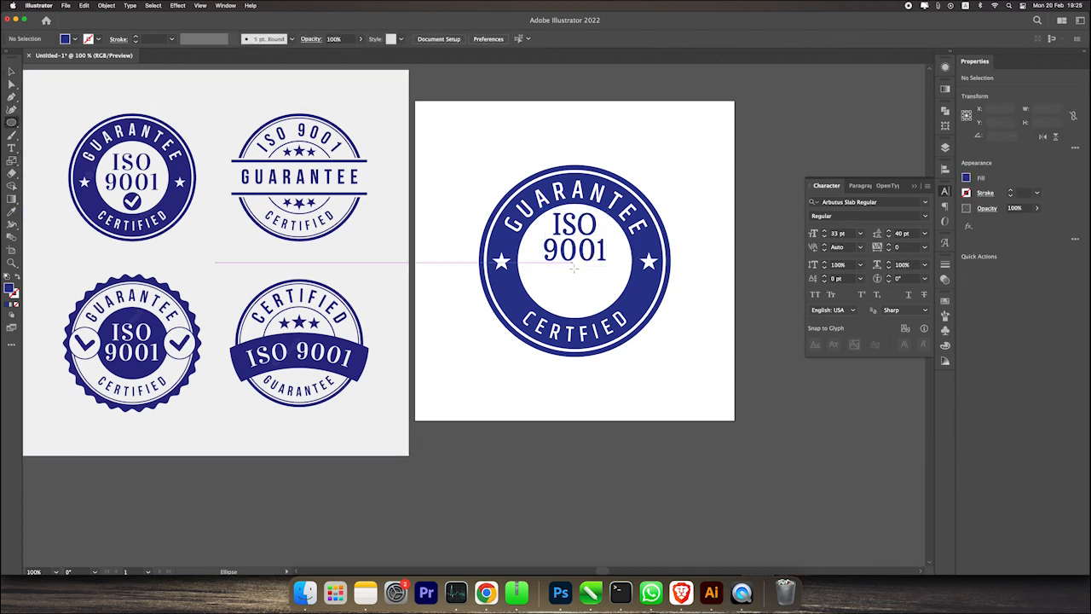
scroll(588, 297, "up", 1)
left_click_drag(566, 285, 588, 307)
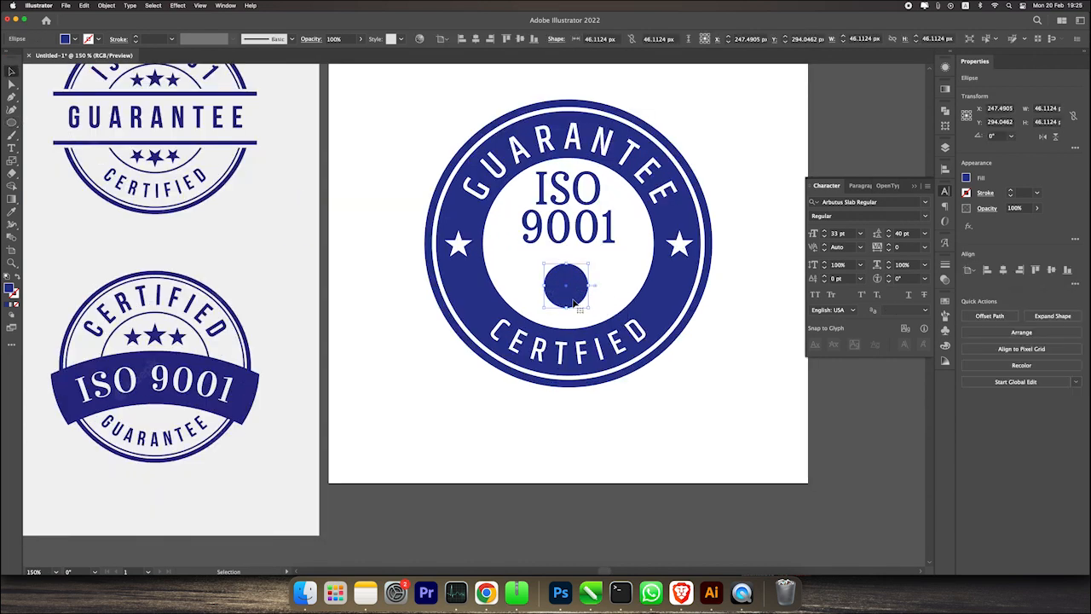
key("super+minus")
left_click_drag(477, 310, 518, 316)
left_click_drag(612, 304, 615, 312)
left_click(723, 326)
scroll(631, 314, "up", 1)
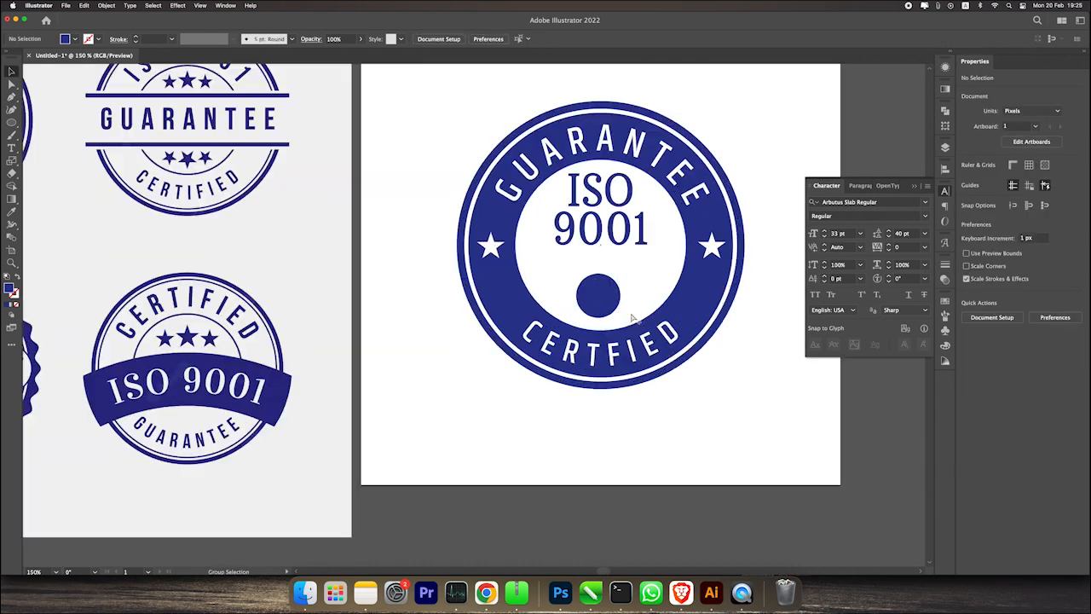
- Show the rulers and place a vertical guide through the centre of the badge
left_click(594, 300)
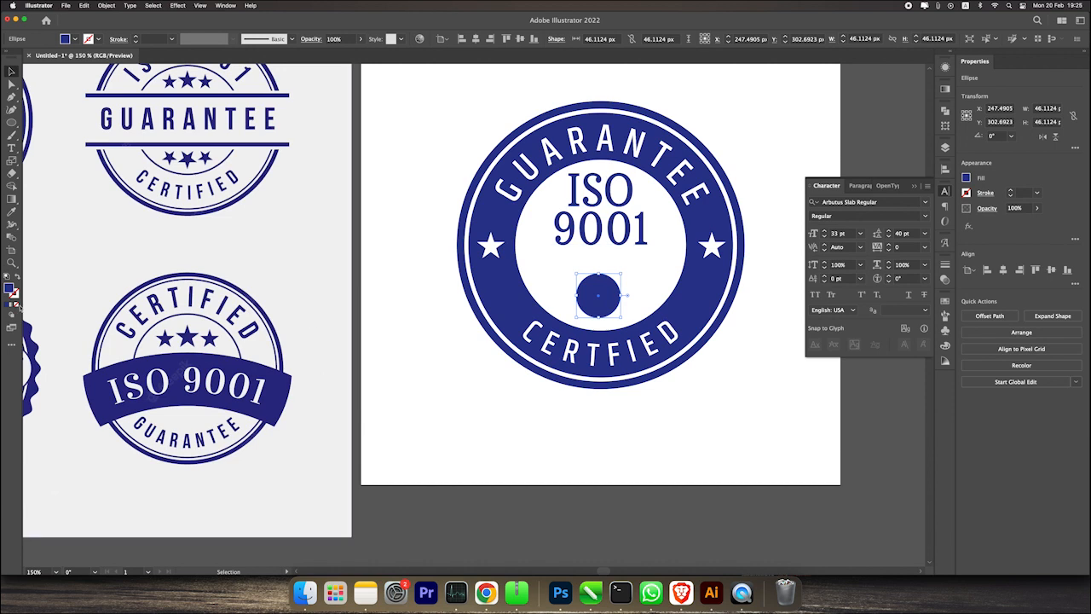
key("super+t")
key("super+r")
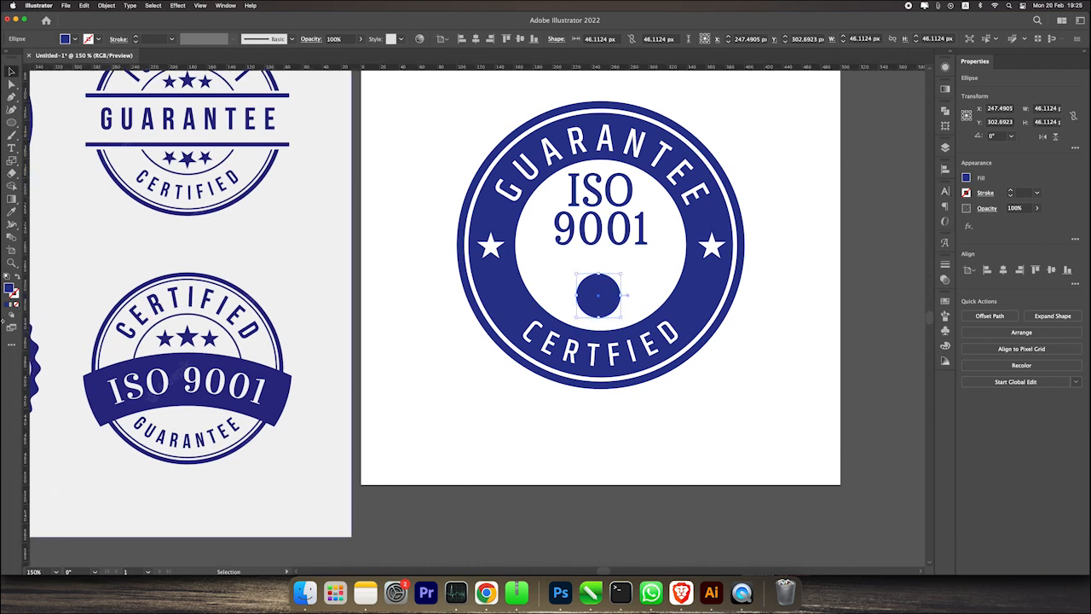
left_click(599, 112)
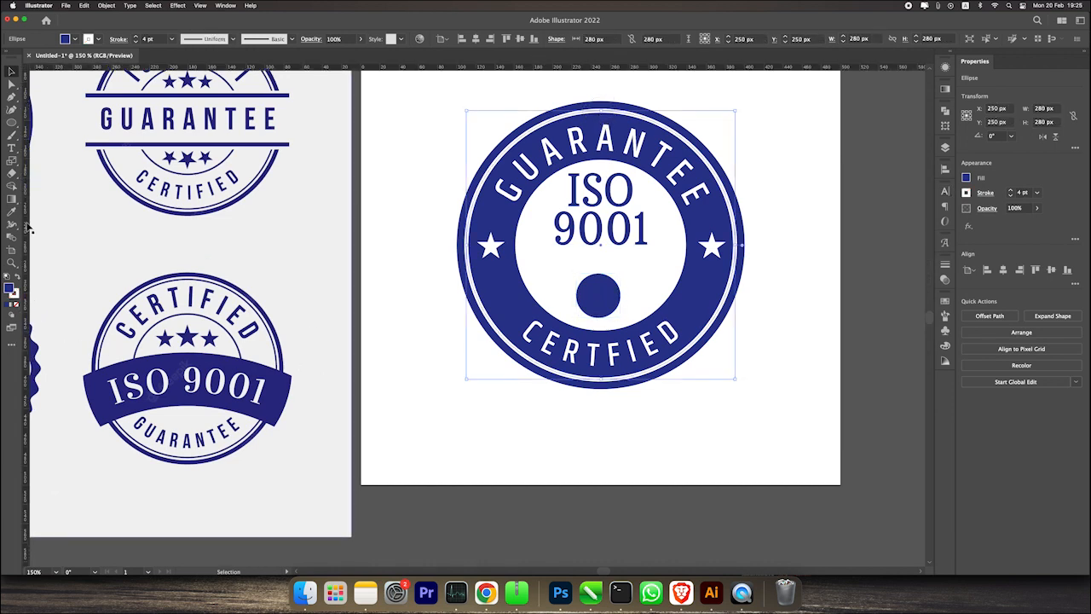
left_click_drag(27, 225, 603, 116)
left_click(616, 302)
scroll(603, 267, "up", 2)
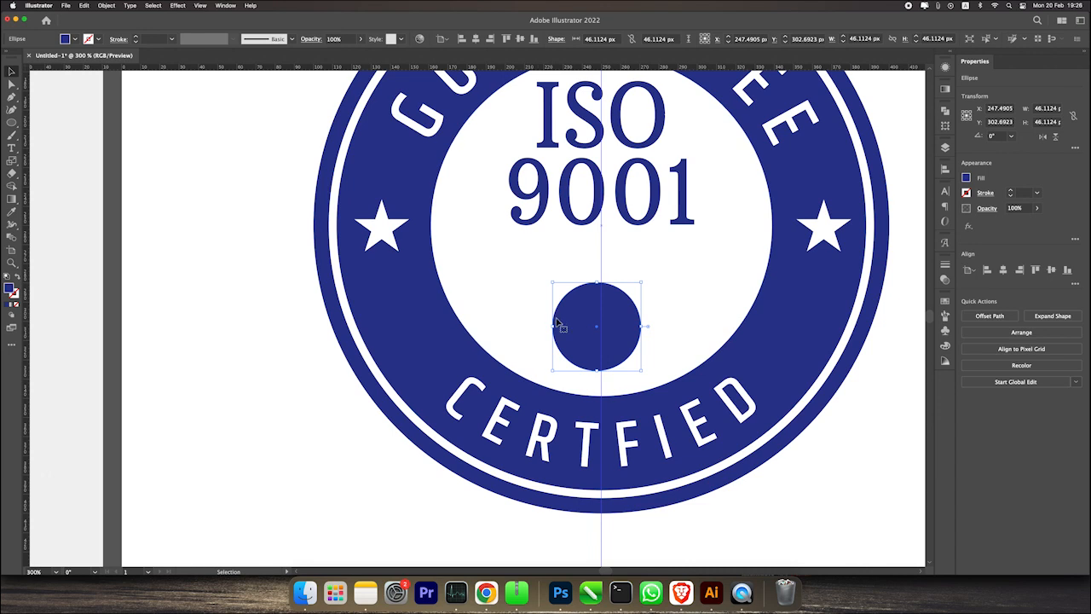
scroll(314, 319, "down", 1)
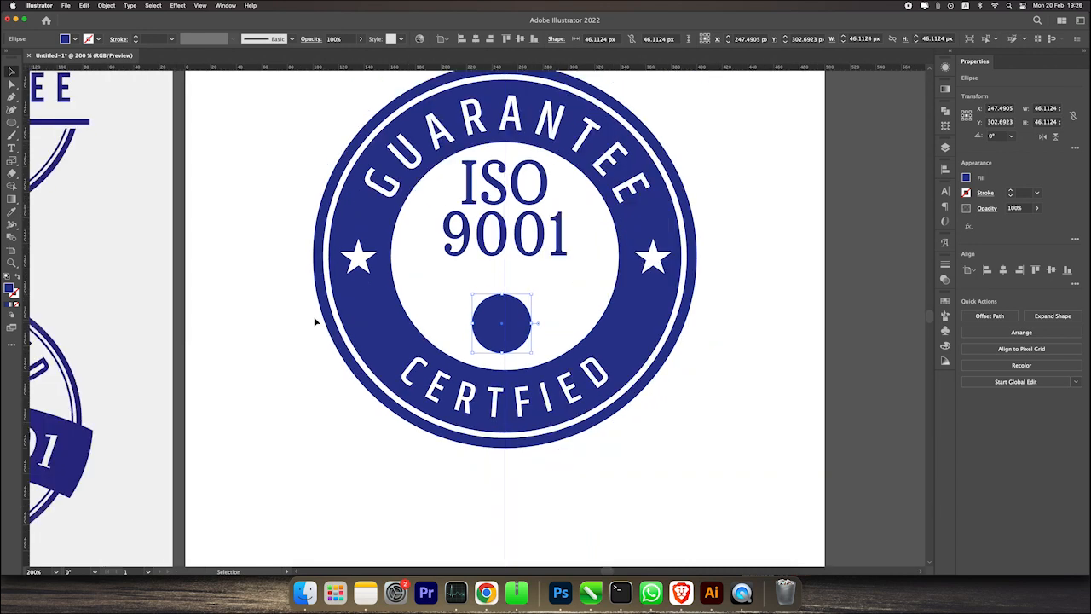
- Centre the small blue circle horizontally on the white inner circle as key object, and nudge it slightly down
left_click(585, 303)
left_click(500, 318, "shift")
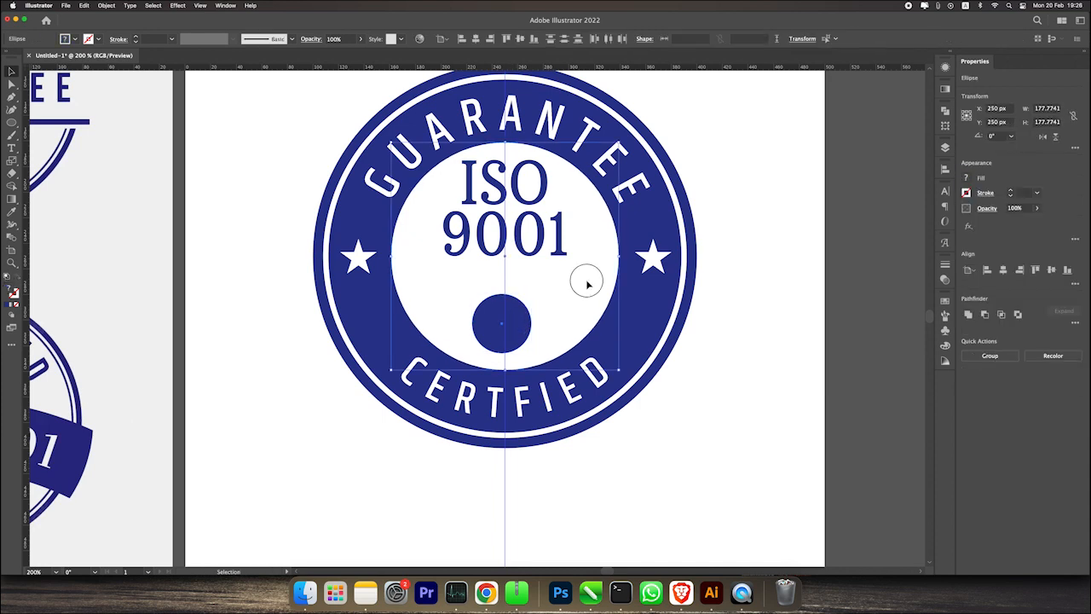
left_click(586, 284)
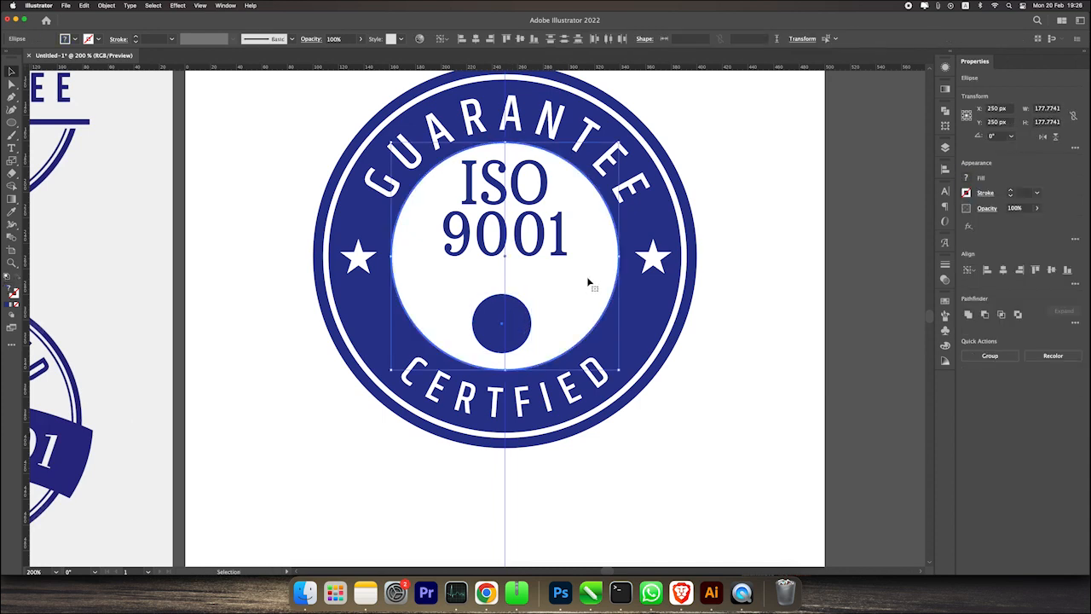
left_click(474, 43)
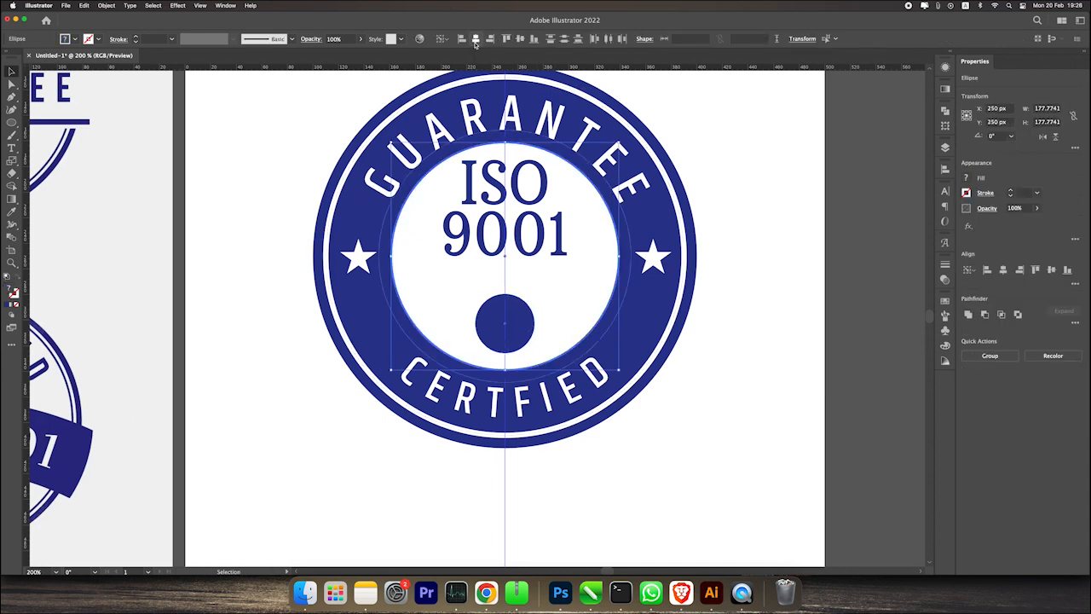
left_click(789, 264)
left_click_drag(512, 329, 513, 334)
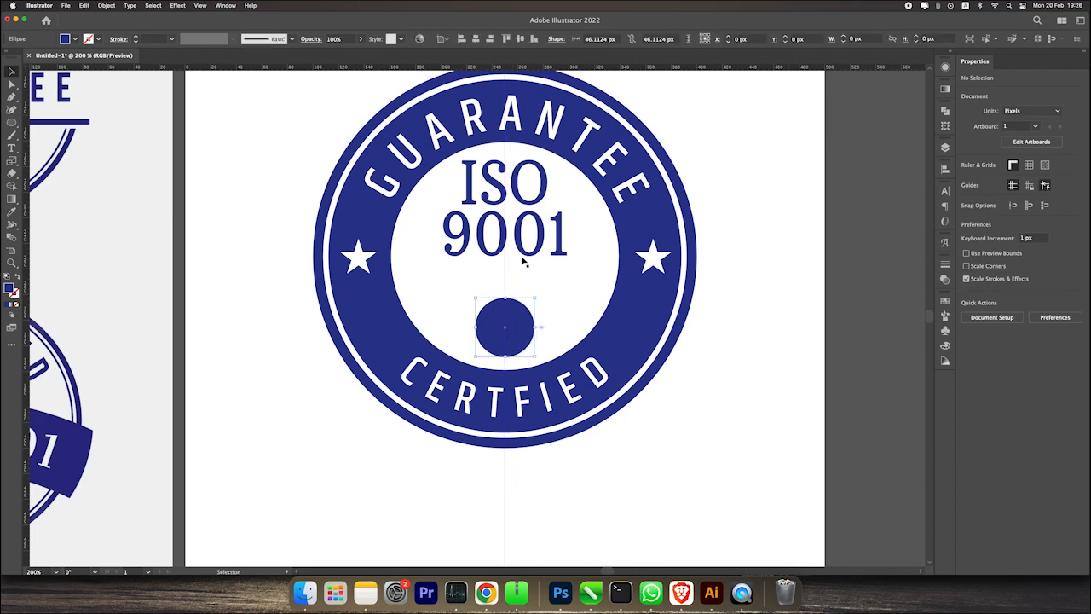
- Scale the ISO 9001 text up proportionally to about 118 px wide above the small blue circle
left_click_drag(521, 256, 550, 259)
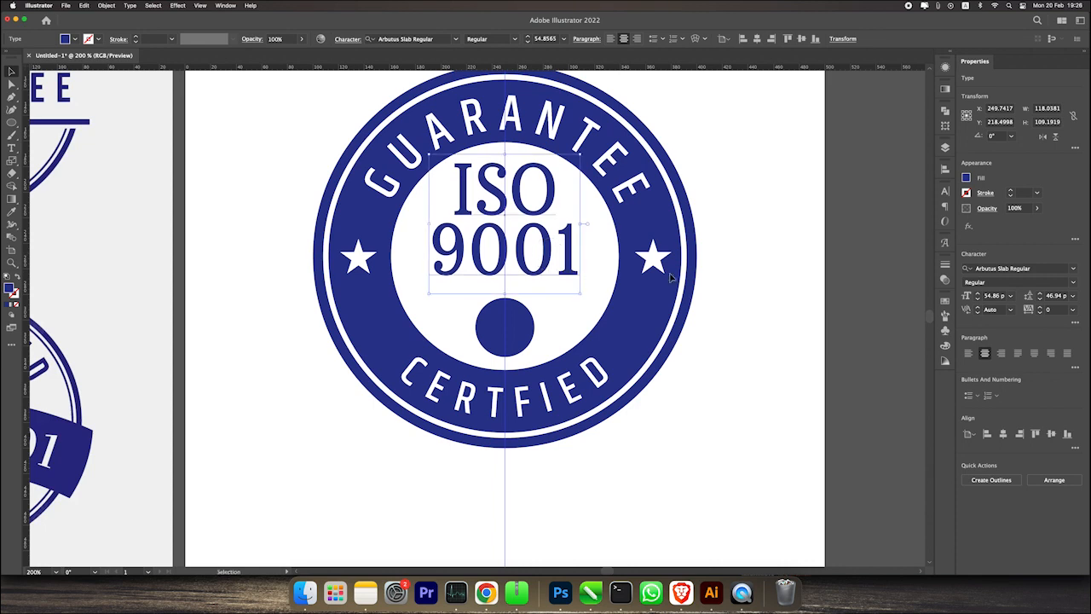
left_click(729, 285)
scroll(729, 284, "down", 2)
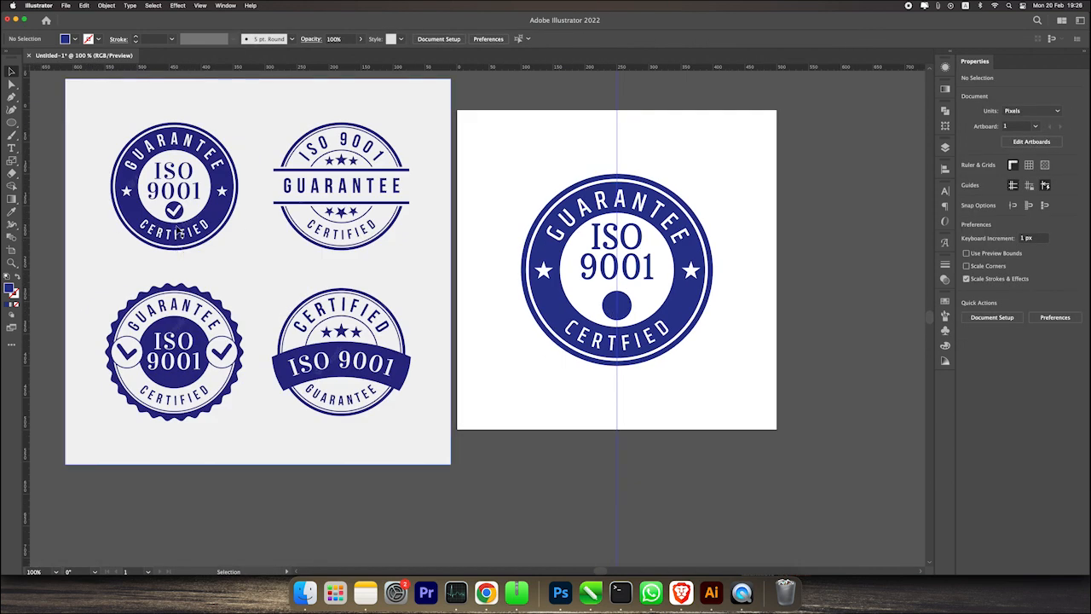
- Show the document grid as a drawing aid for the check mark
scroll(174, 213, "down", 3)
scroll(341, 281, "up", 5)
left_click(199, 6)
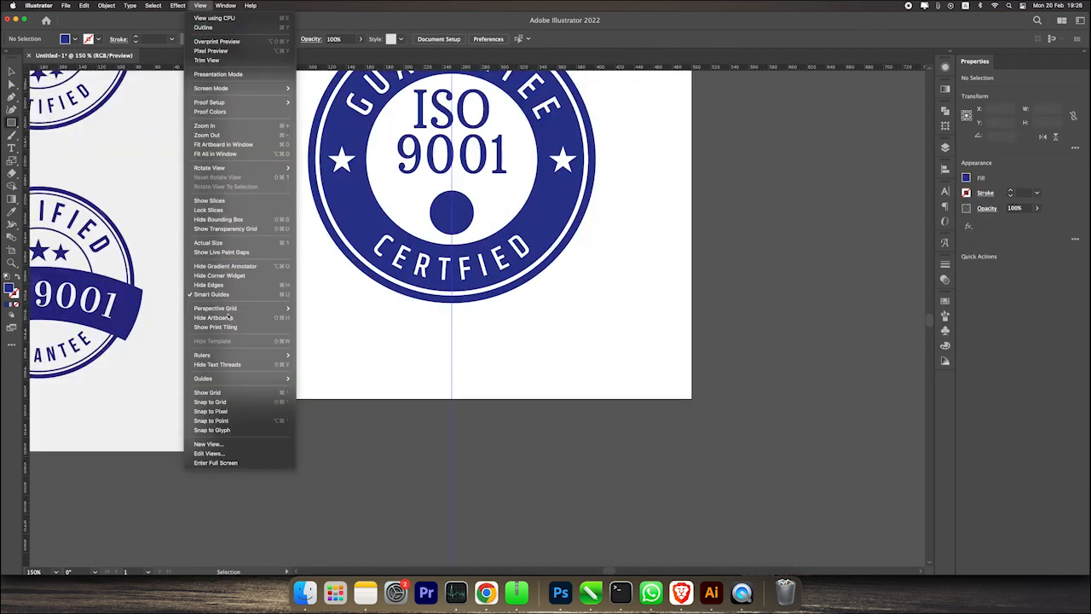
left_click(218, 393)
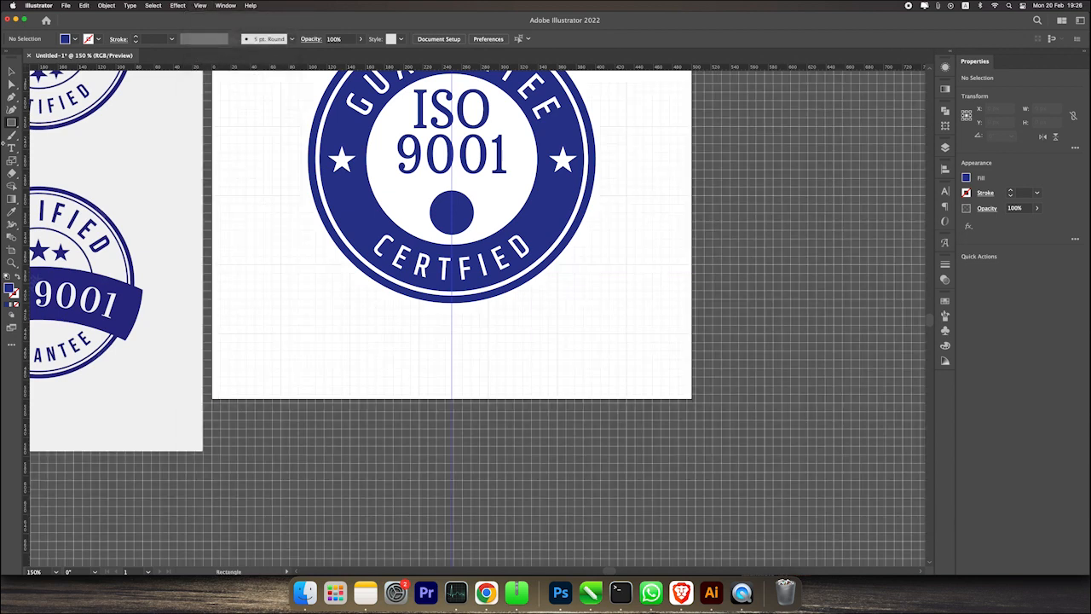
- Draw an open three-point check mark path about 36 by 27 px on the grid beside the artboard with the Pen tool
left_click(11, 98)
scroll(777, 223, "up", 4)
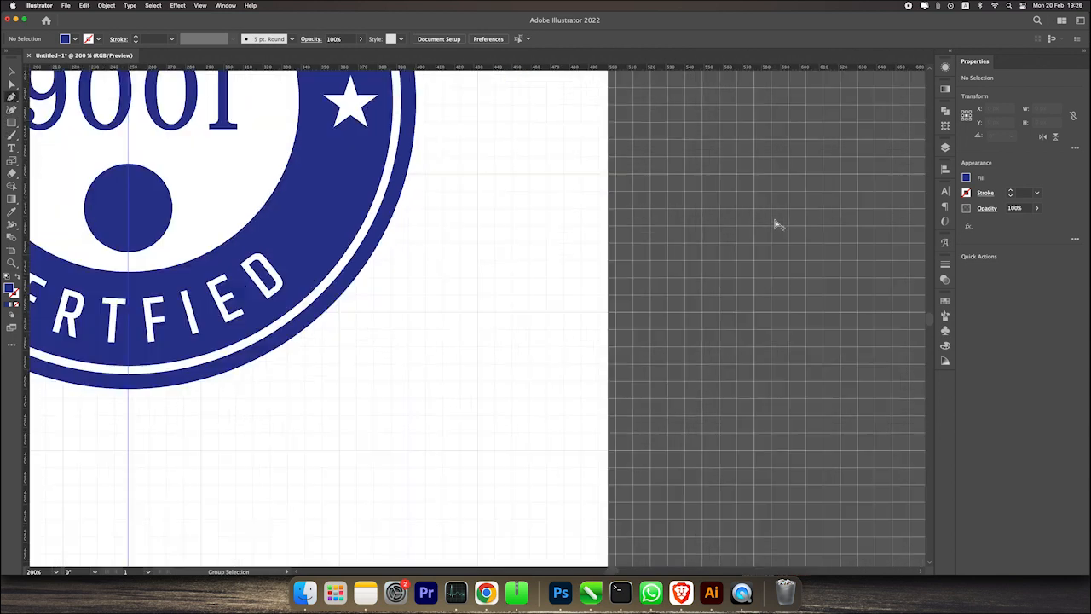
scroll(777, 224, "up", 2)
left_click_drag(718, 235, 539, 237)
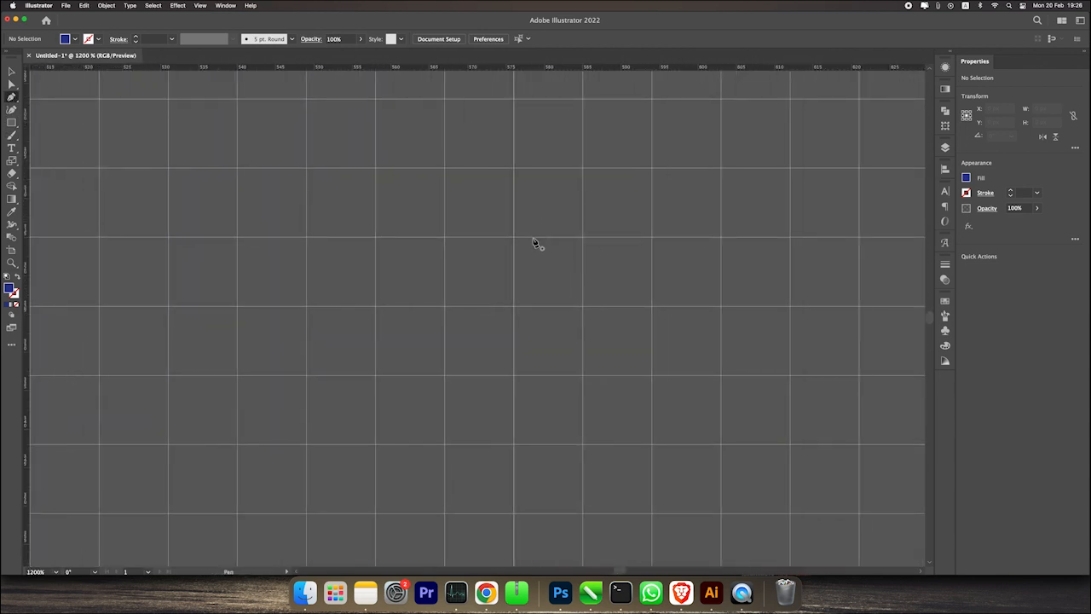
left_click(306, 169)
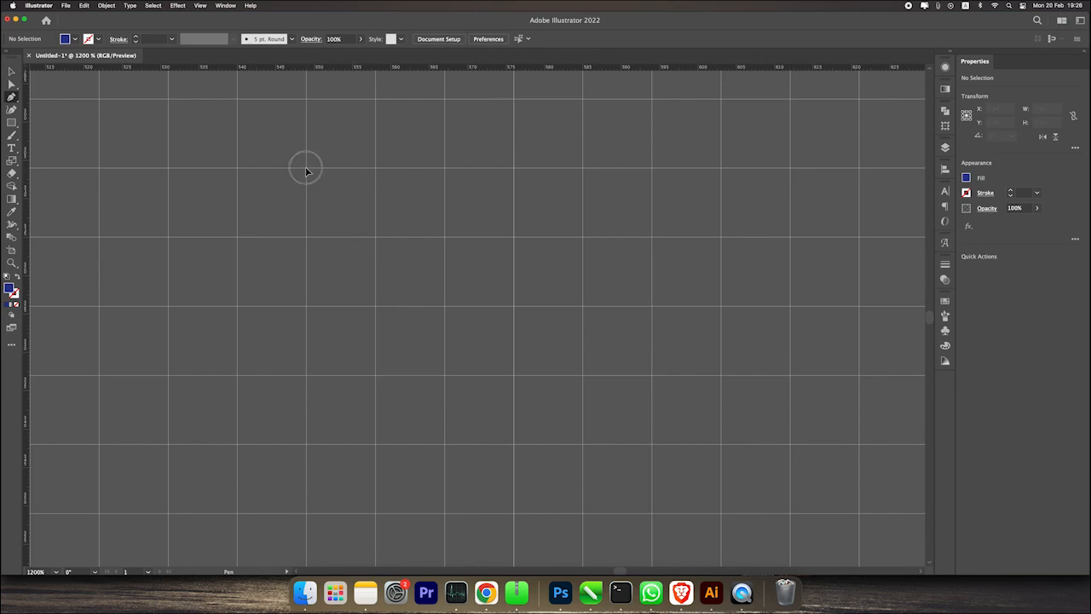
left_click(376, 308)
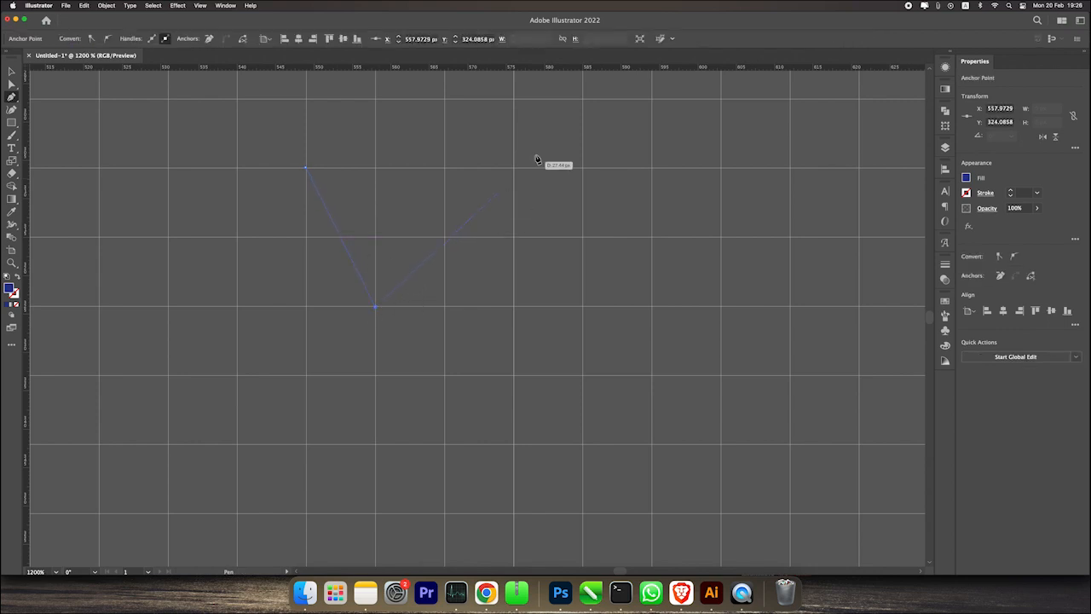
left_click(583, 103)
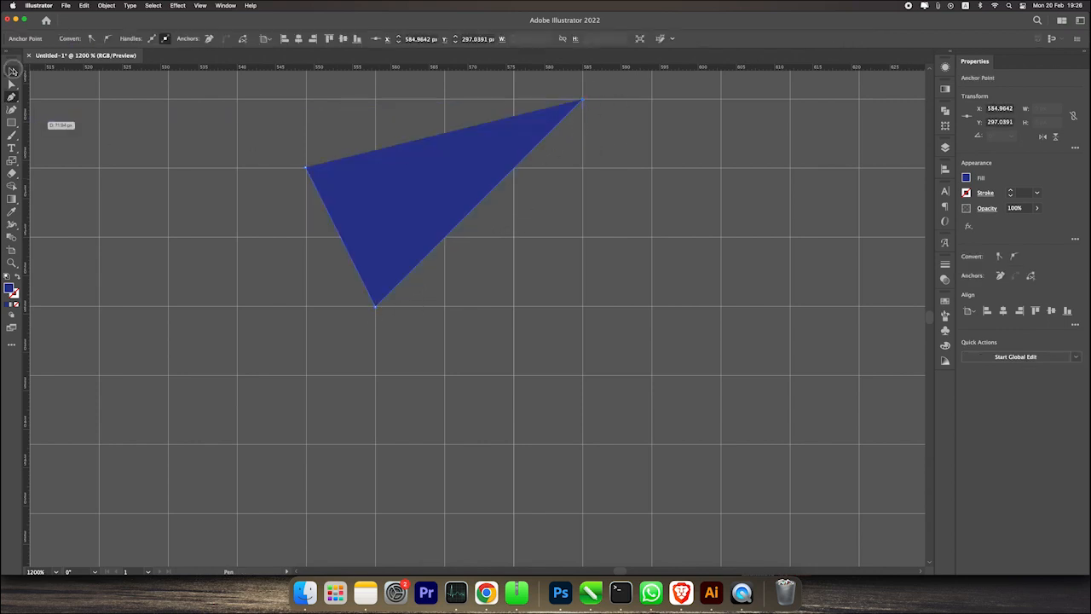
left_click(12, 70)
left_click(441, 256)
left_click(406, 221)
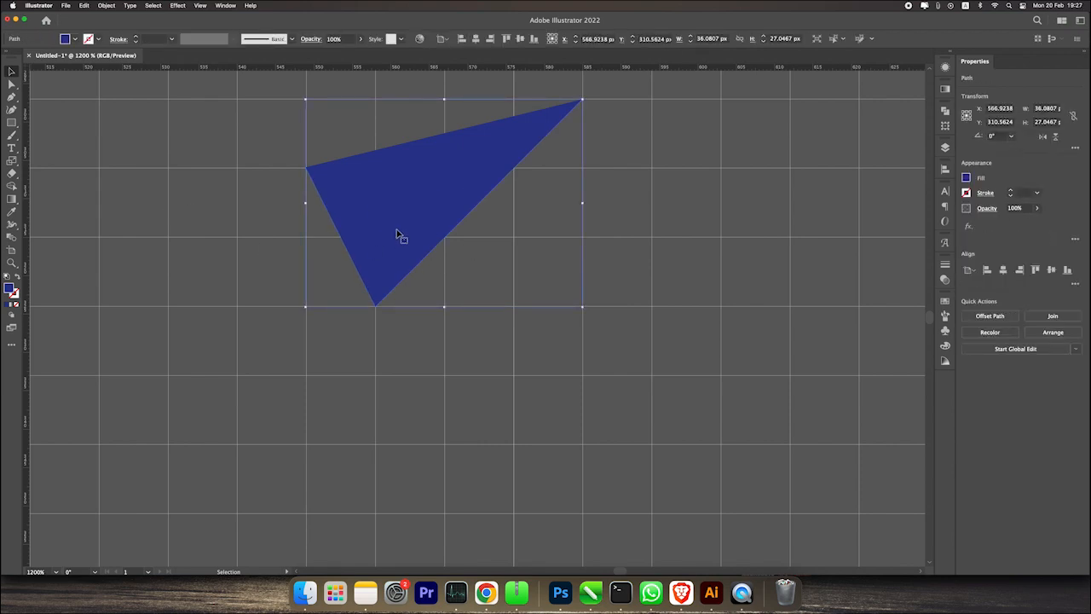
- Give the check mark path a white stroke and set its fill to none
left_click(75, 40)
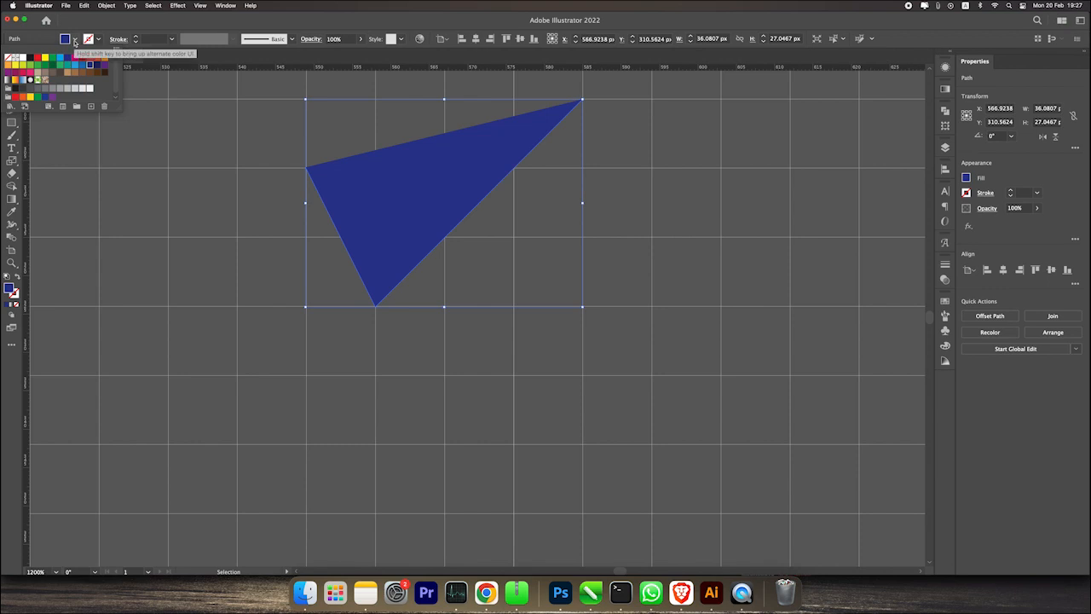
left_click(100, 43)
left_click(99, 40)
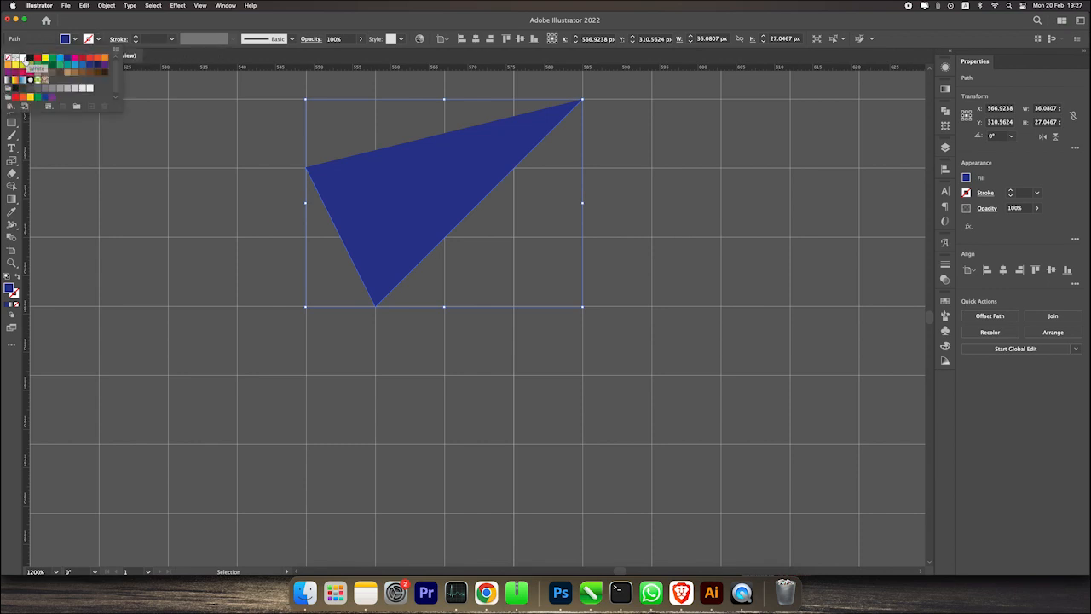
left_click(21, 59)
left_click(74, 42)
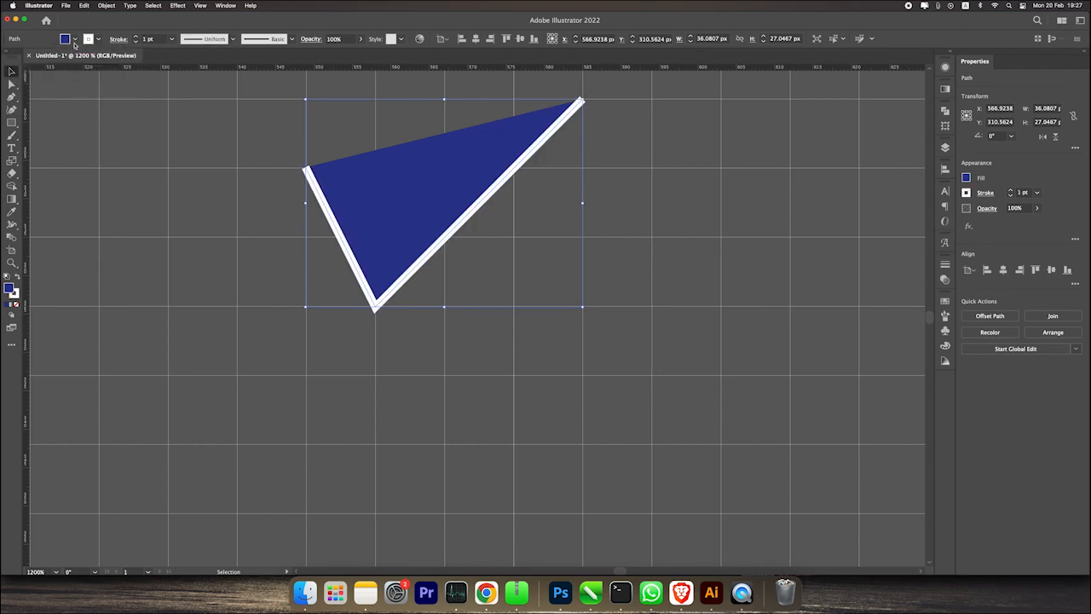
left_click(75, 40)
left_click(9, 58)
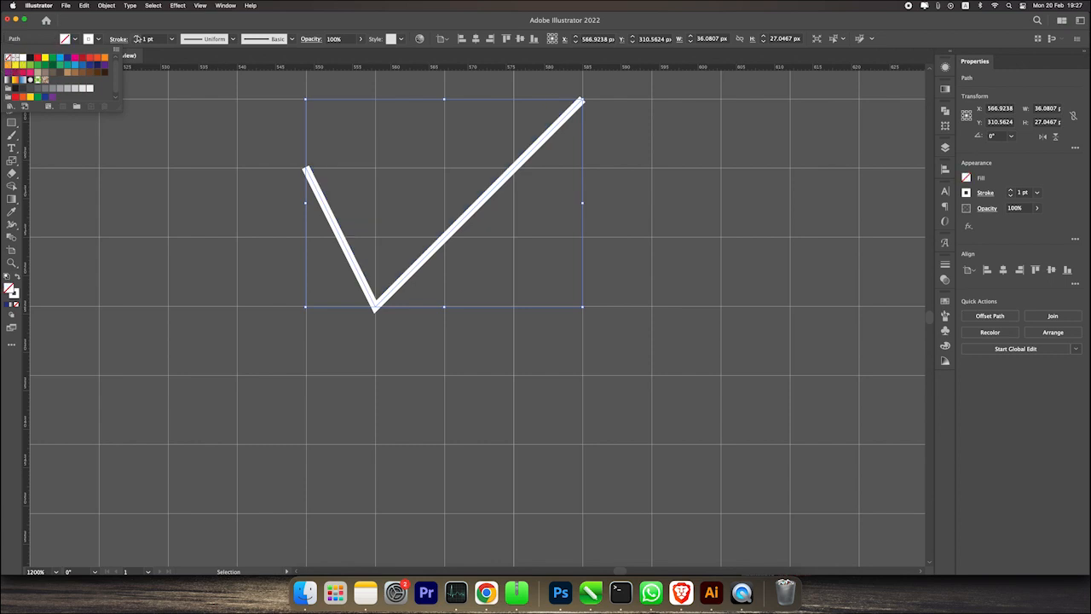
- Increase the check mark's stroke weight to 5 pt
left_click(136, 37)
left_click(136, 37)
left_click(136, 38)
left_click(136, 38)
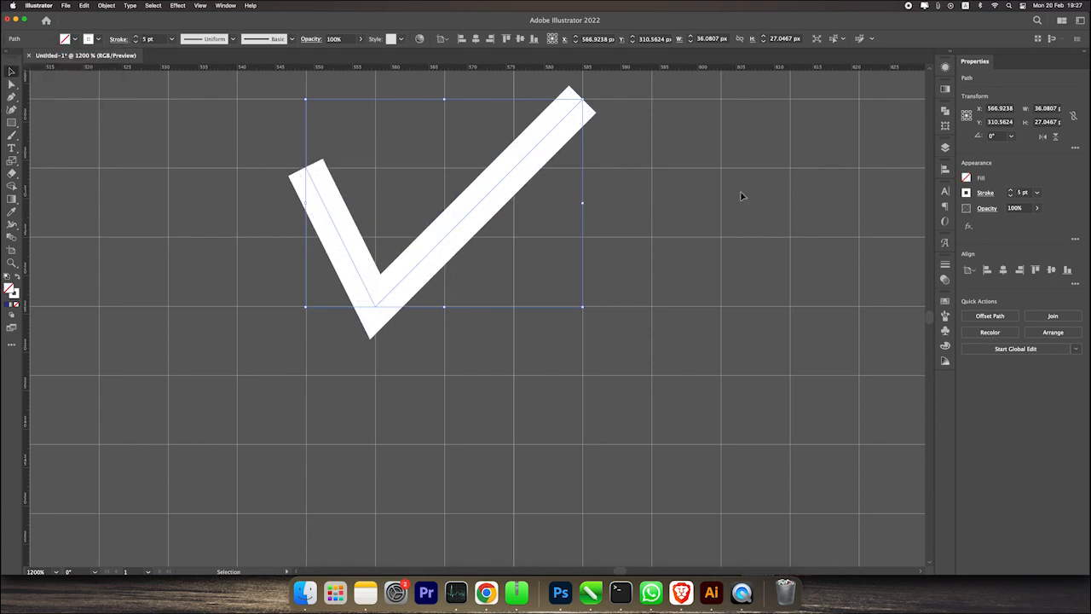
left_click(679, 232)
- Give the check mark's stroke rounded end caps
left_click(555, 114)
left_click(227, 5)
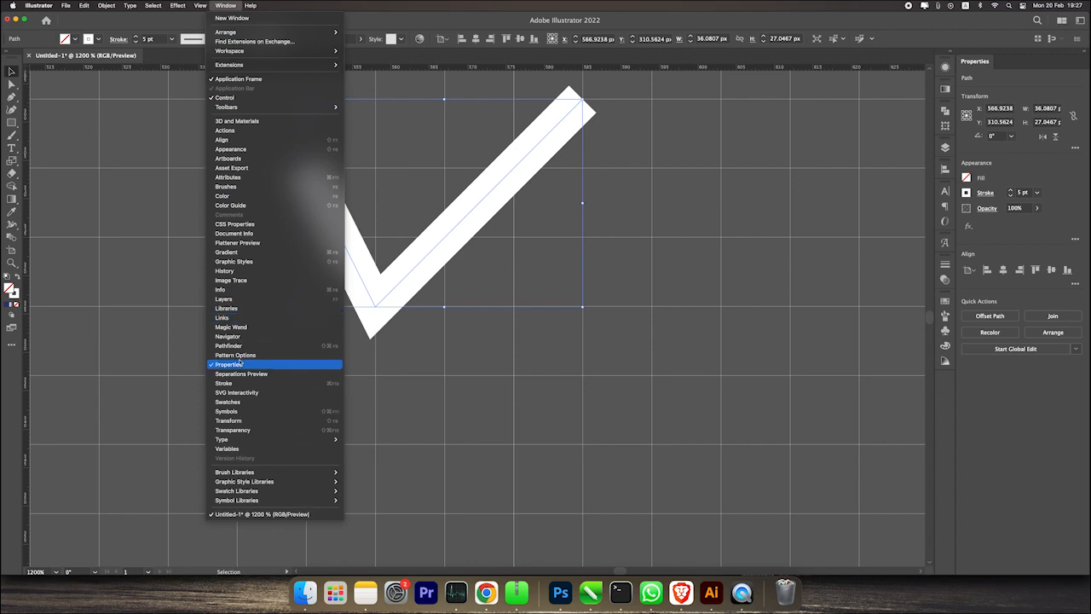
left_click(225, 383)
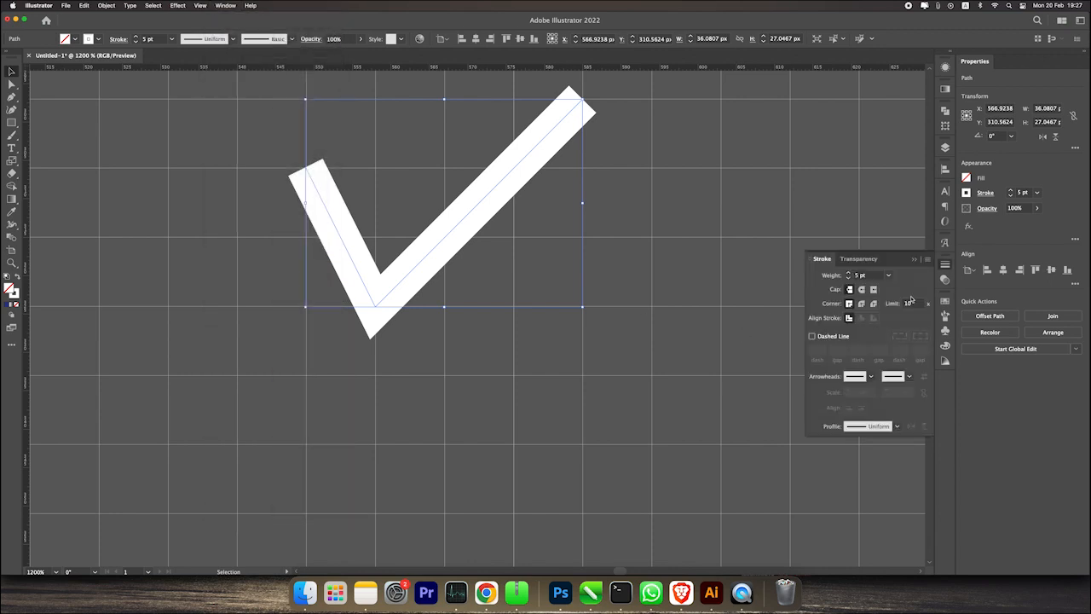
left_click(861, 290)
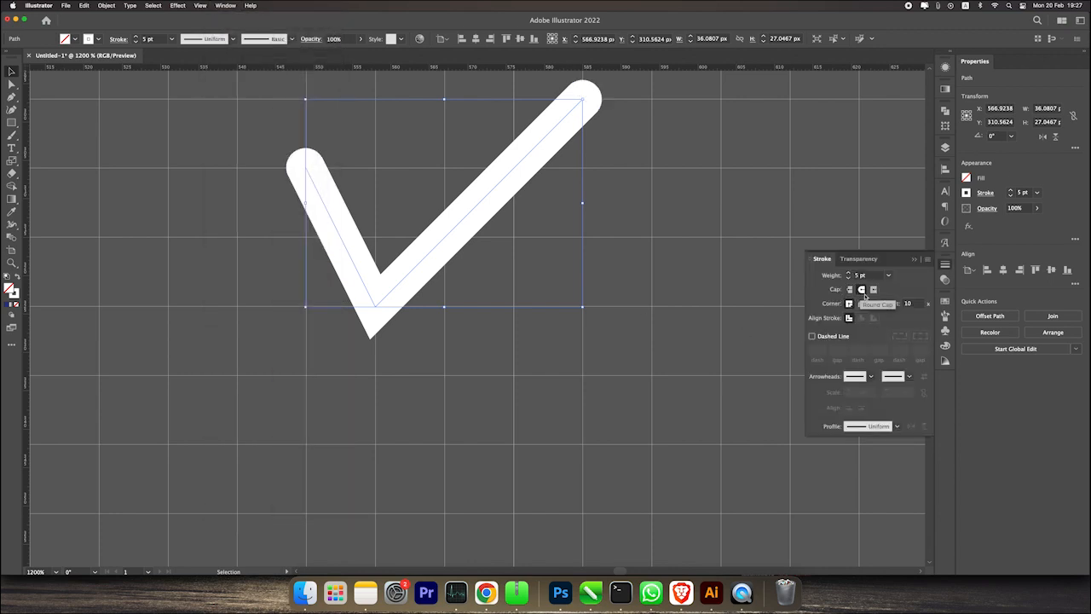
left_click(621, 281)
- Try the check mark over the small blue circle and move it back out beside the artboard
scroll(621, 280, "down", 10)
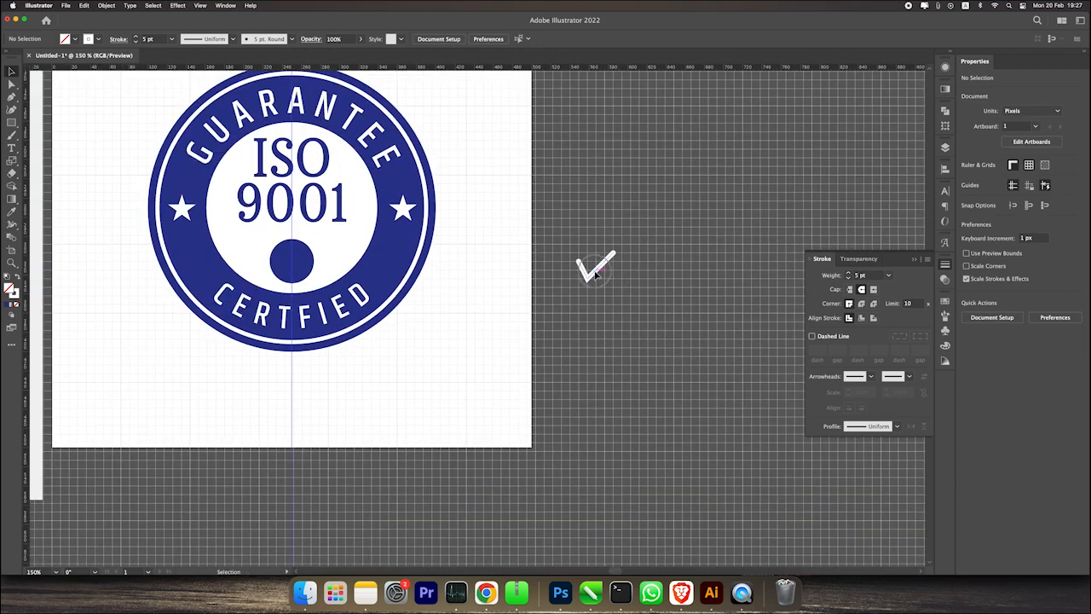
left_click_drag(596, 271, 292, 271)
scroll(288, 256, "up", 6)
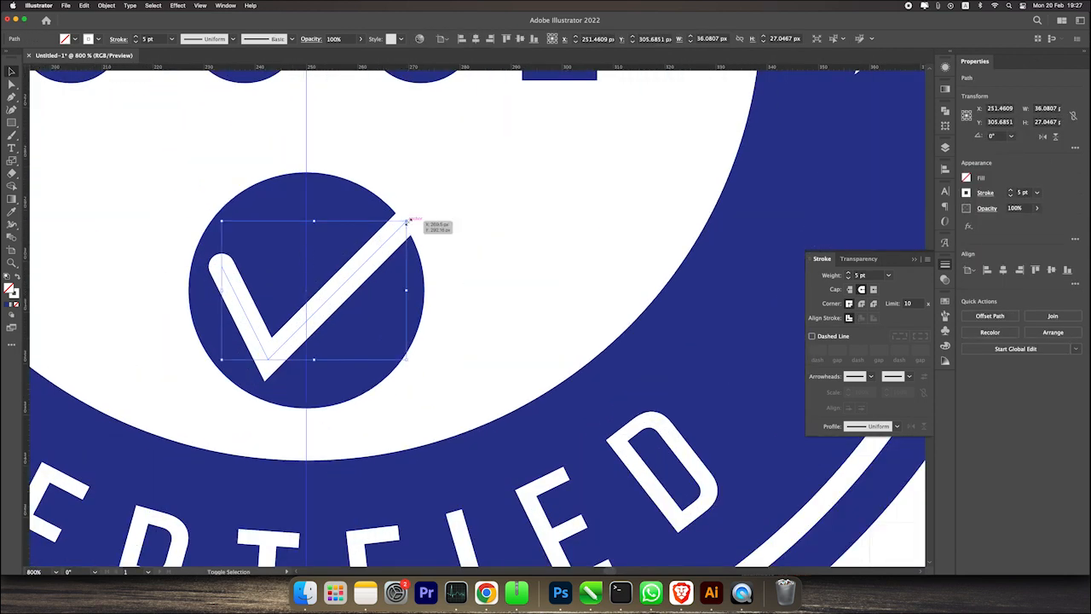
scroll(409, 225, "down", 8)
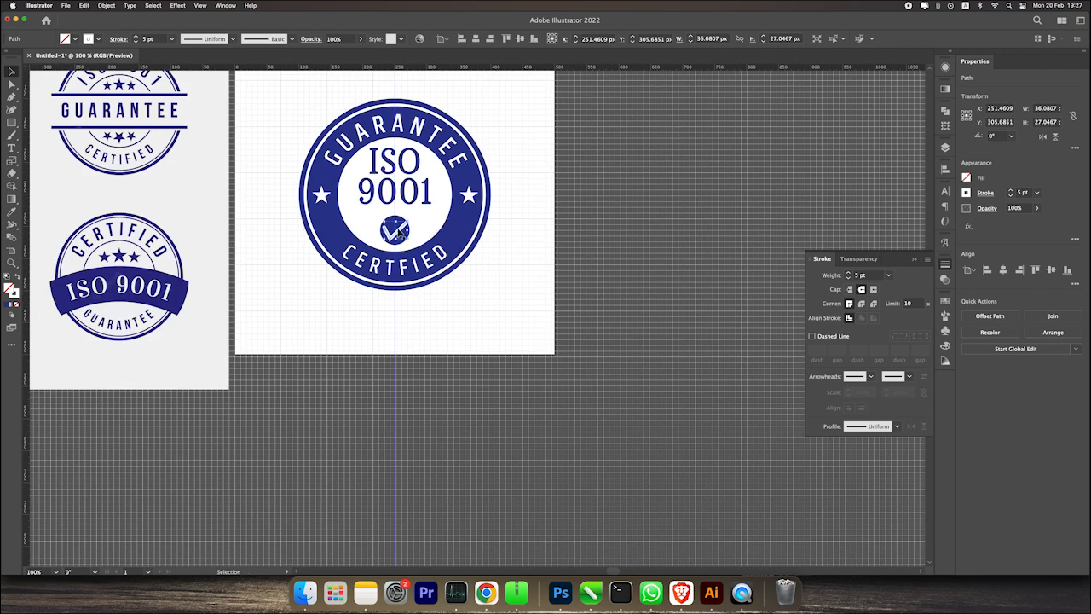
left_click_drag(401, 235, 682, 258)
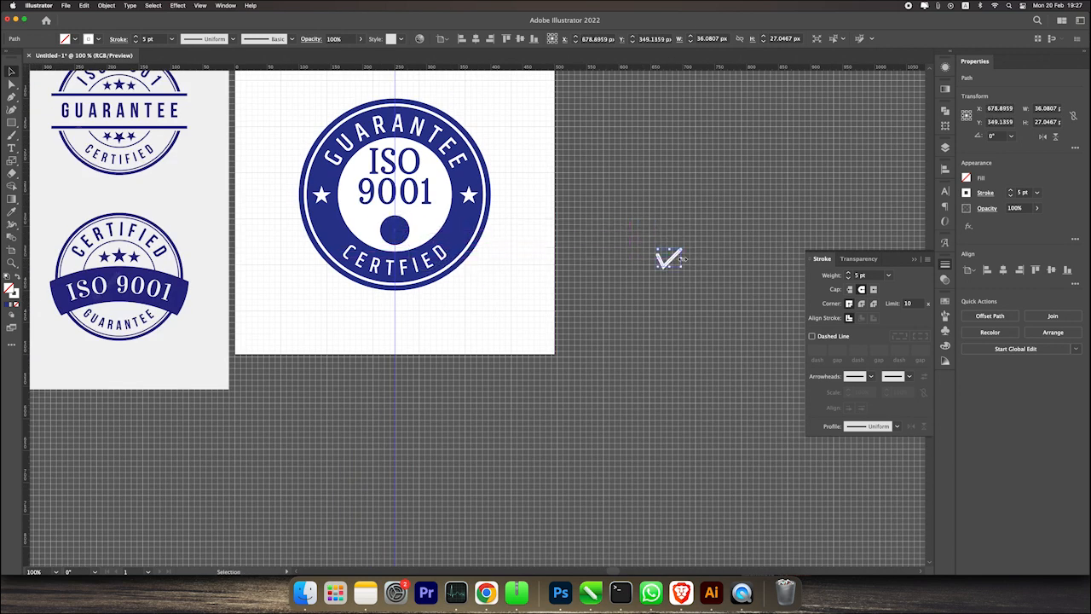
- Hide the document grid
left_click(720, 248)
left_click(200, 6)
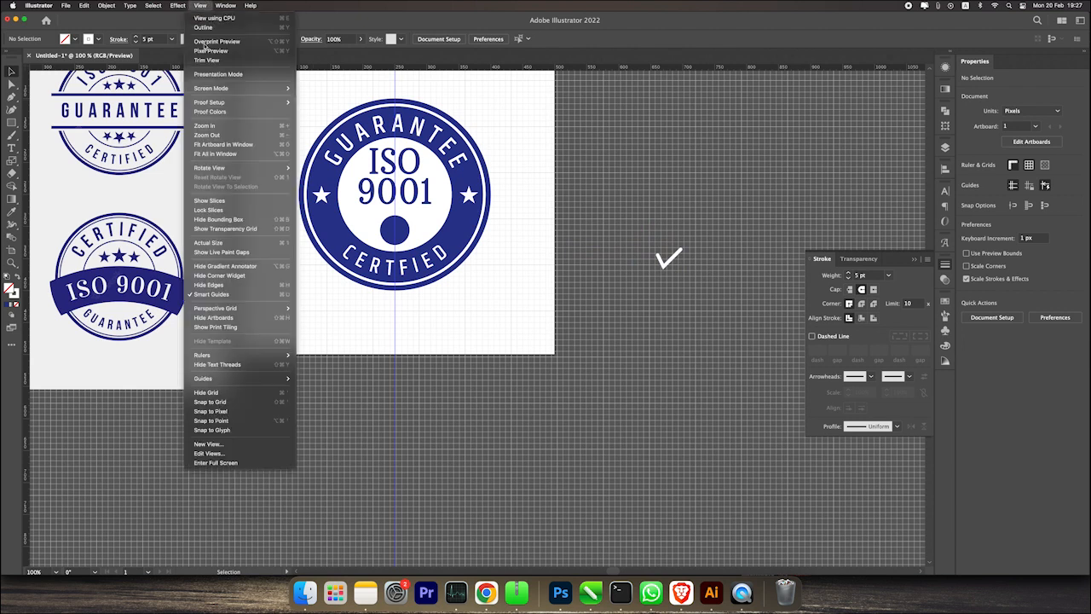
left_click(212, 393)
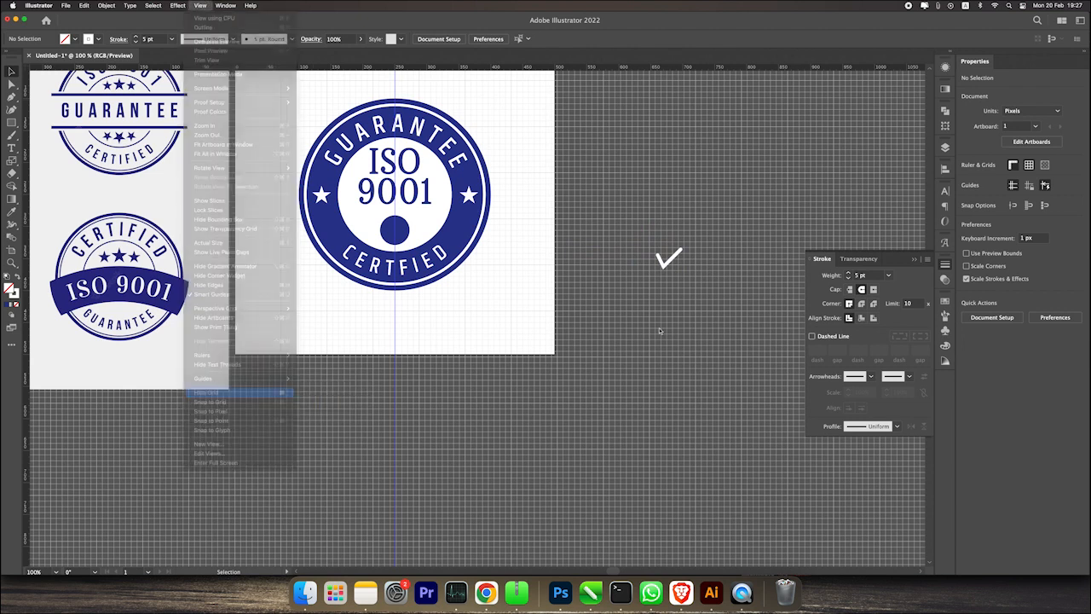
- Centre the check mark horizontally and vertically on the small blue circle
left_click(666, 268)
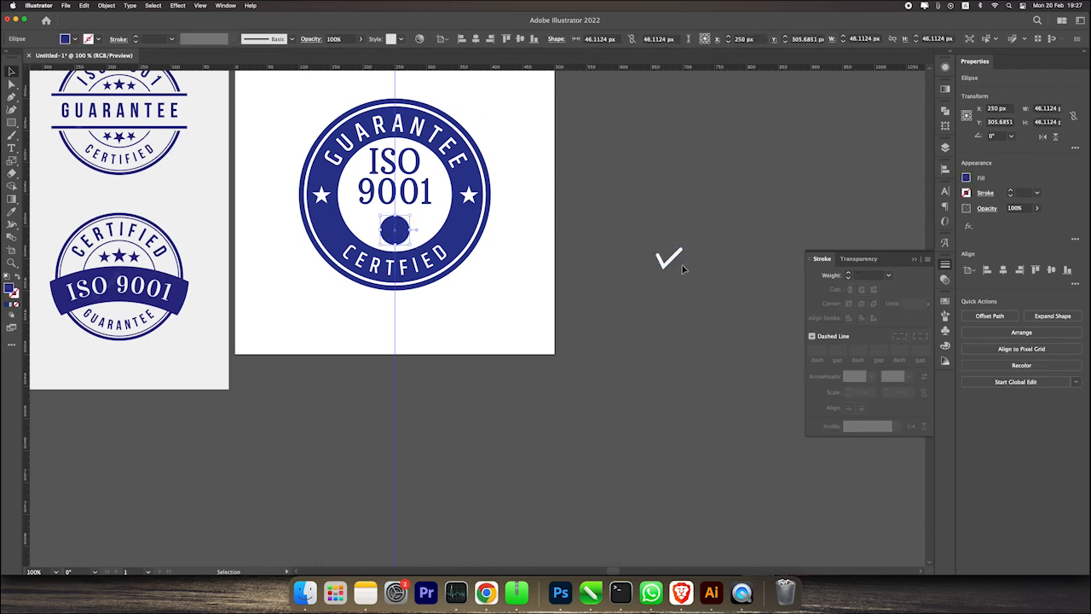
left_click(659, 241)
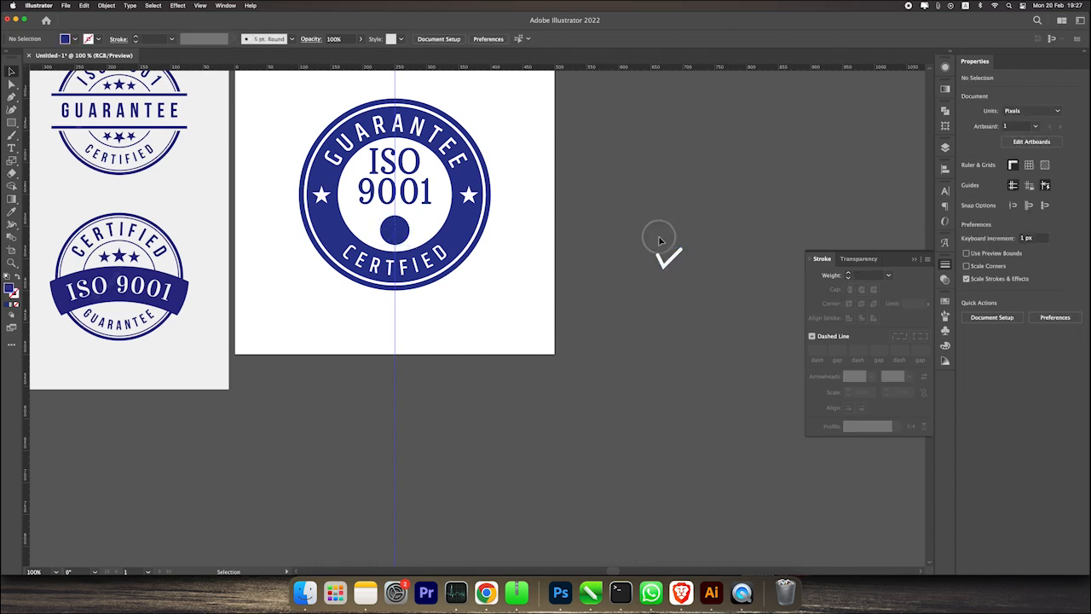
left_click(401, 234)
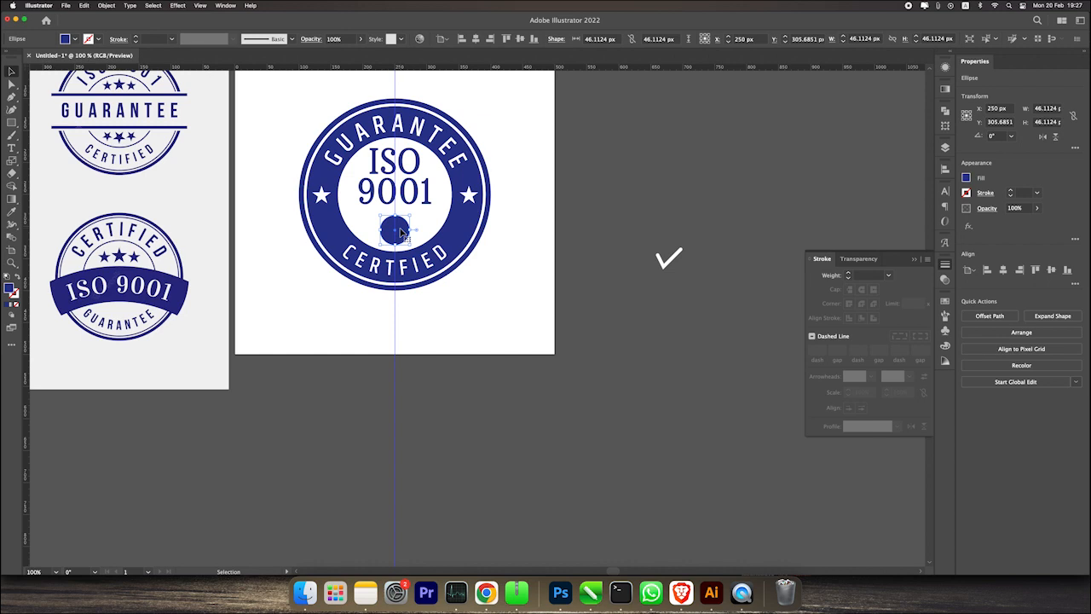
left_click(659, 255)
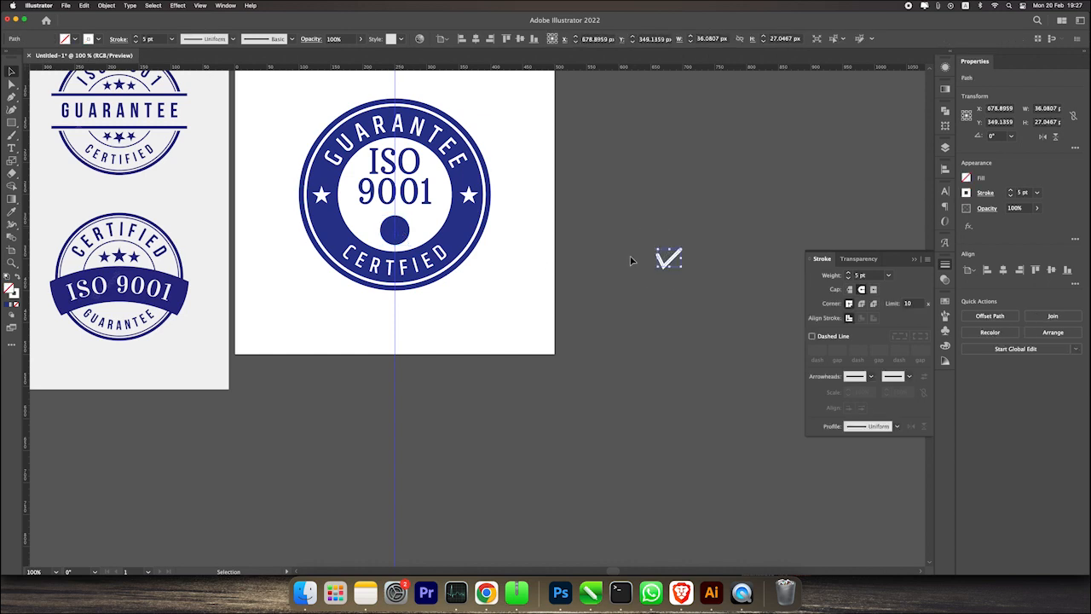
left_click(391, 236, "shift")
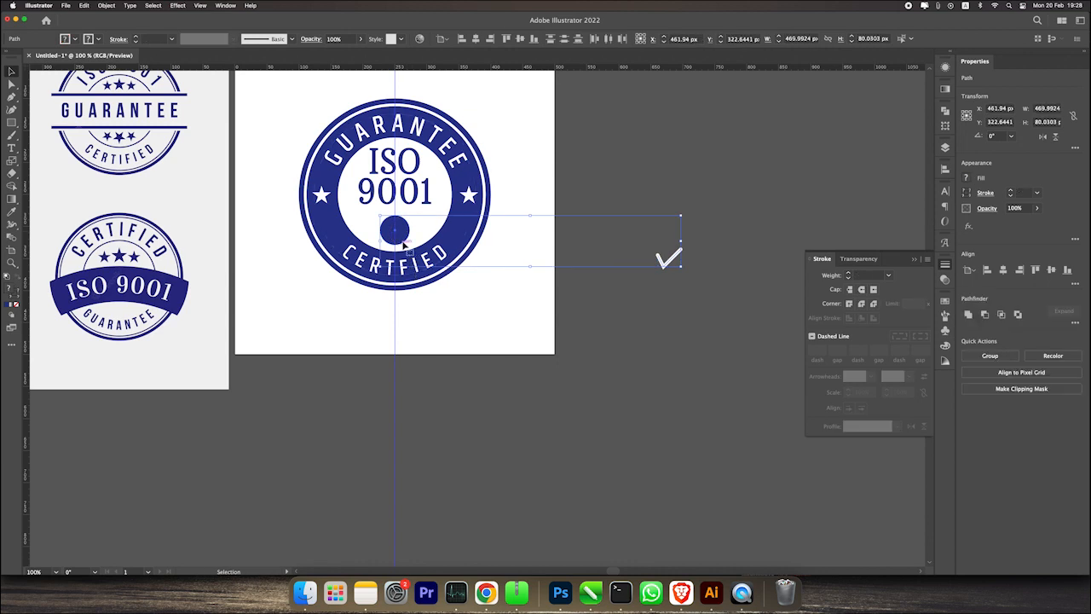
left_click(476, 39)
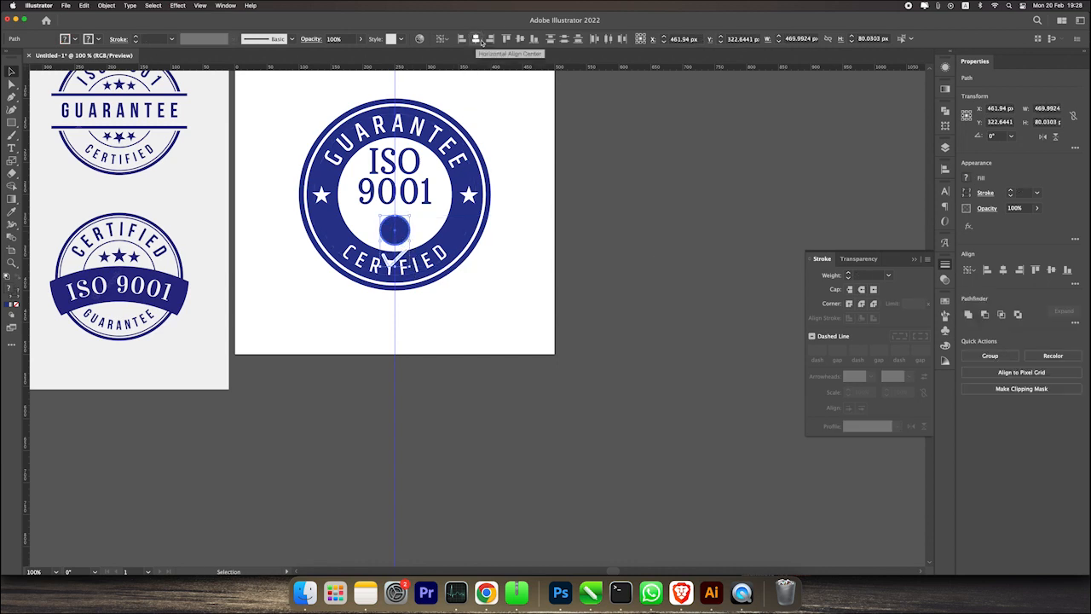
left_click(521, 40)
left_click(436, 223)
- Scale the check mark down proportionally about its centre to about 25 by 19 px so it fits inside the small circle
scroll(395, 225, "up", 4)
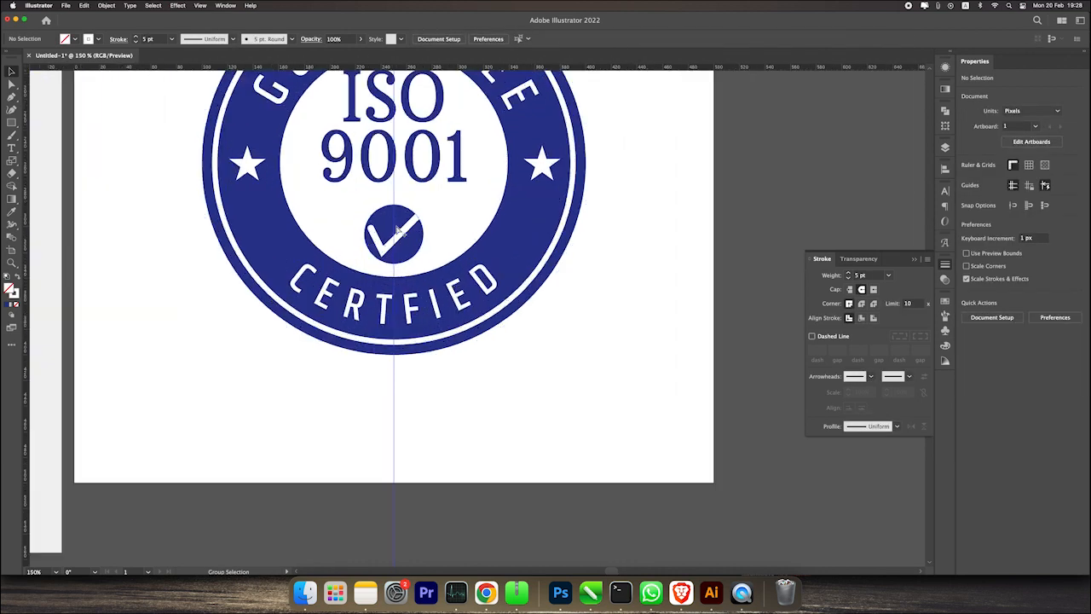
left_click(409, 241)
left_click_drag(444, 207, 435, 224)
scroll(435, 223, "down", 3)
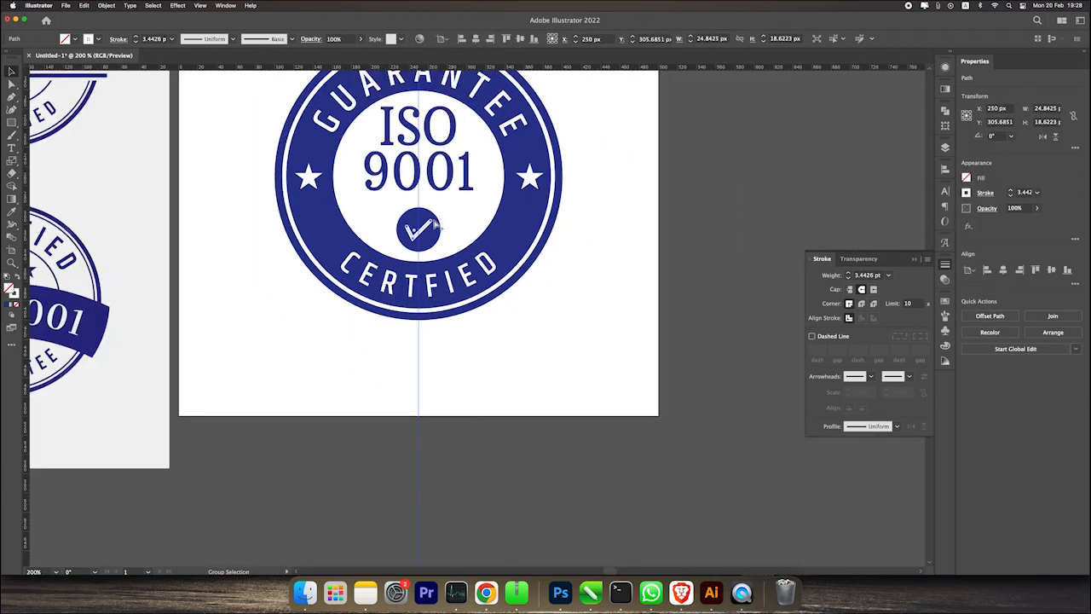
left_click(555, 270)
- Set the scaled check mark's stroke weight to 5 pt
scroll(555, 270, "down", 2)
scroll(502, 263, "up", 1)
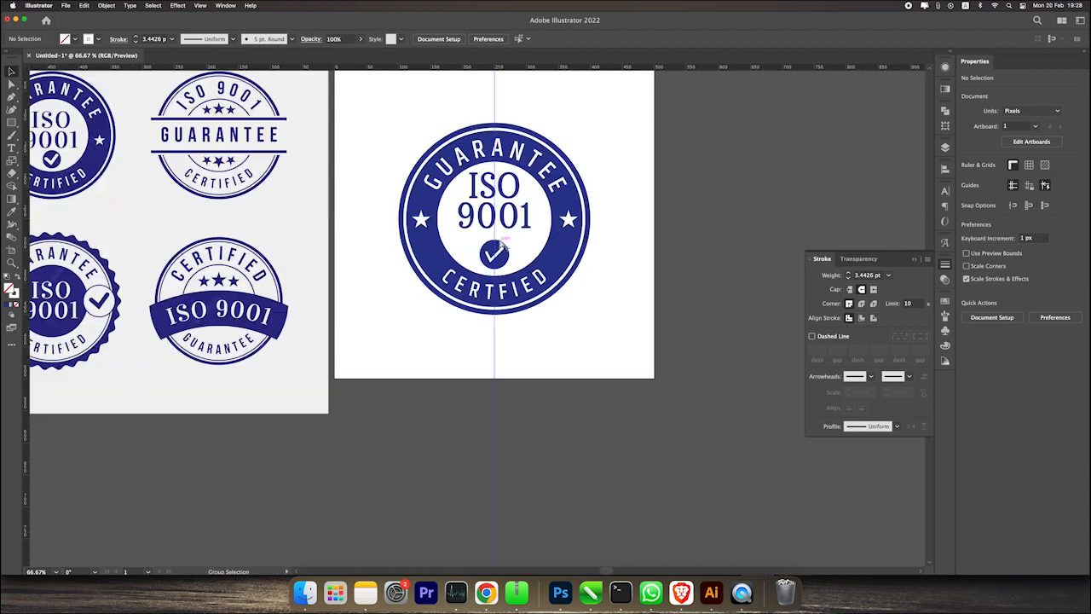
scroll(546, 264, "left", 3)
left_click(600, 265)
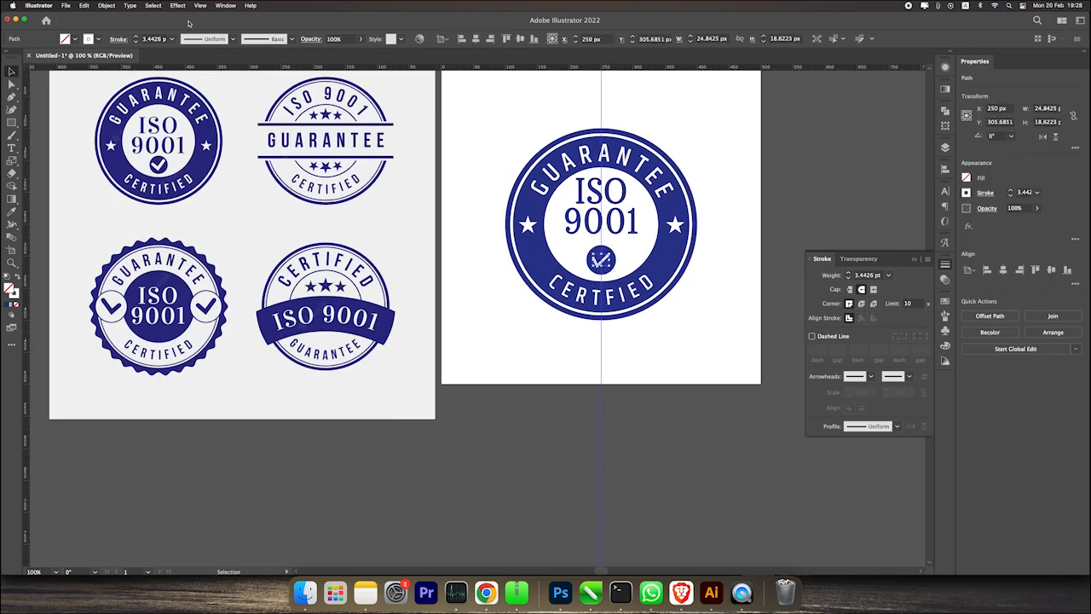
left_click(136, 36)
left_click(135, 36)
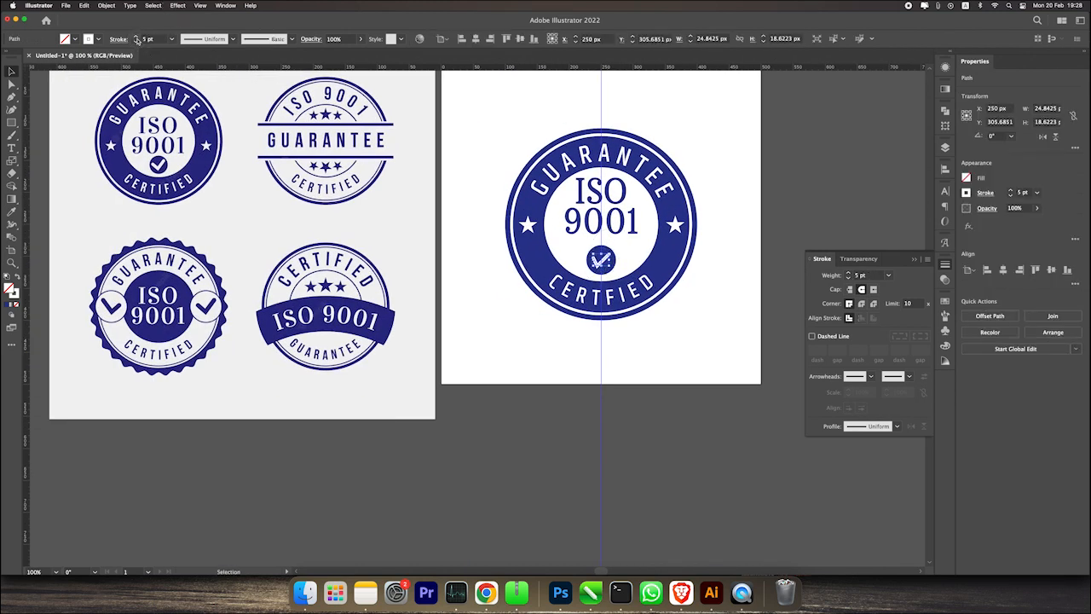
left_click(546, 383)
- Lengthen the check mark's long arm by moving its upper end anchor point to about X 267, Y 298 px
scroll(601, 260, "up", 5)
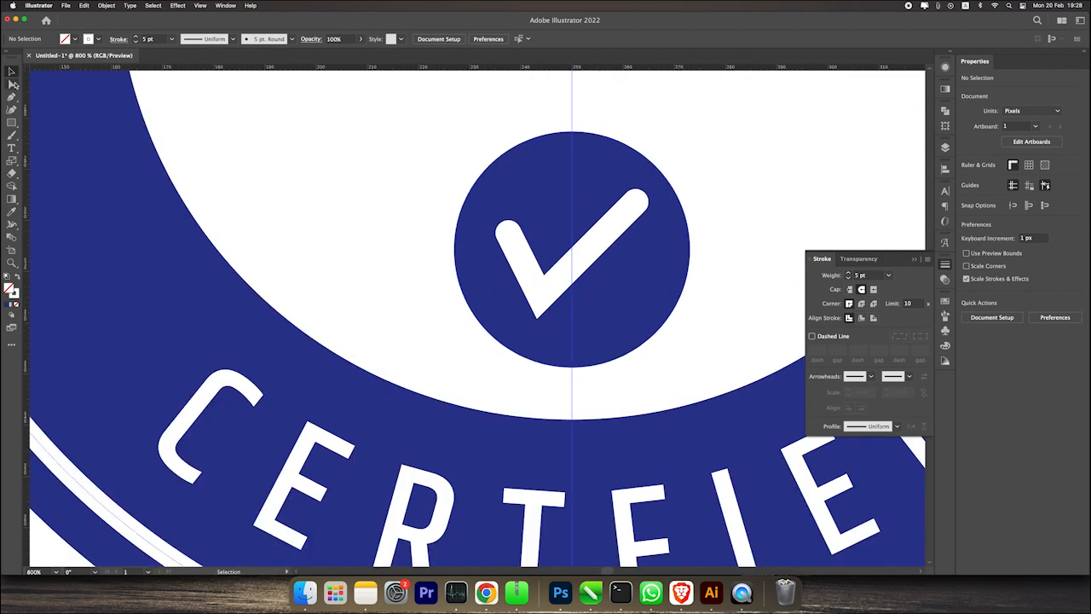
left_click(13, 84)
left_click(639, 204)
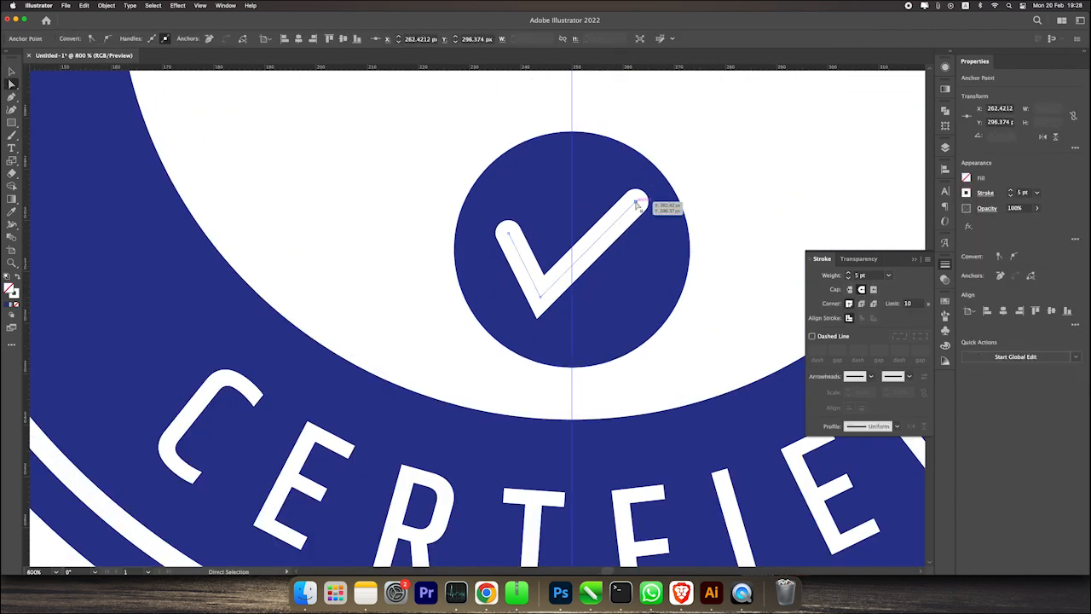
left_click_drag(637, 205, 661, 216)
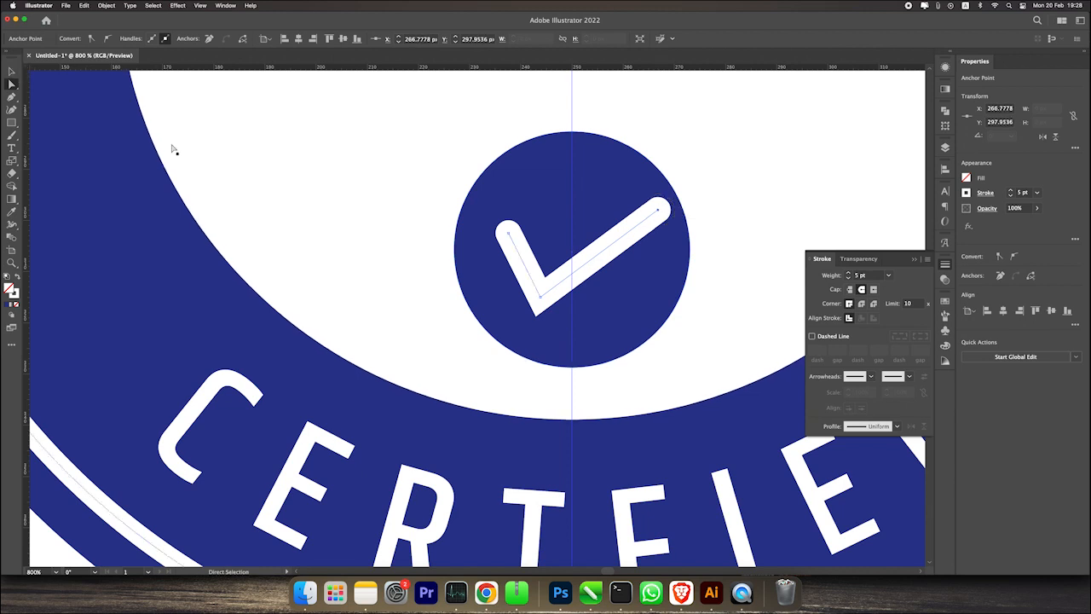
- Re-centre the reshaped check mark horizontally and vertically within the small blue circle
left_click(12, 71)
scroll(370, 208, "down", 2)
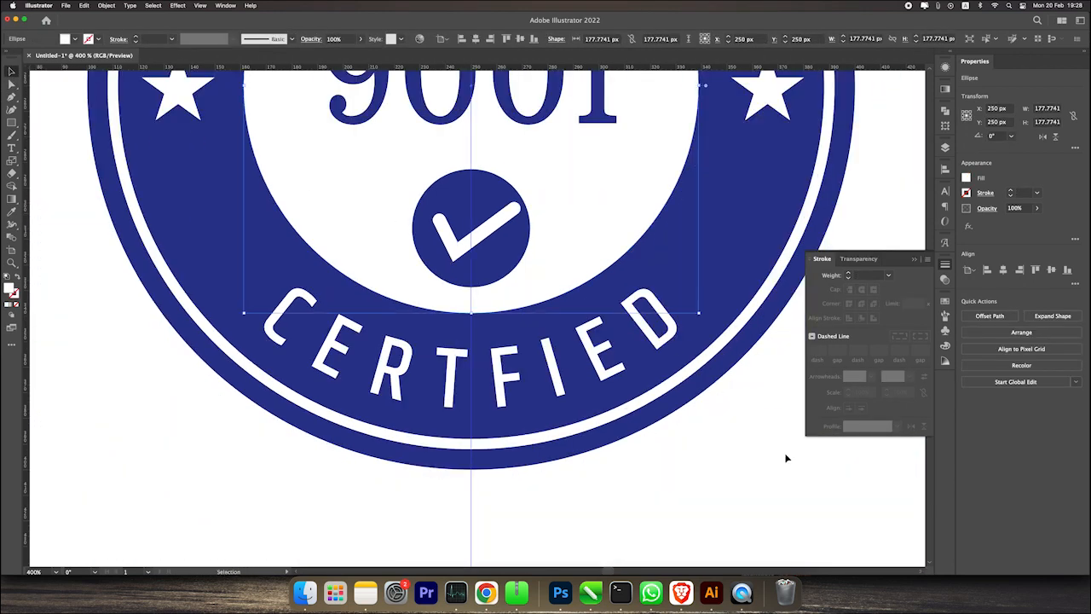
left_click(787, 455)
left_click(493, 265)
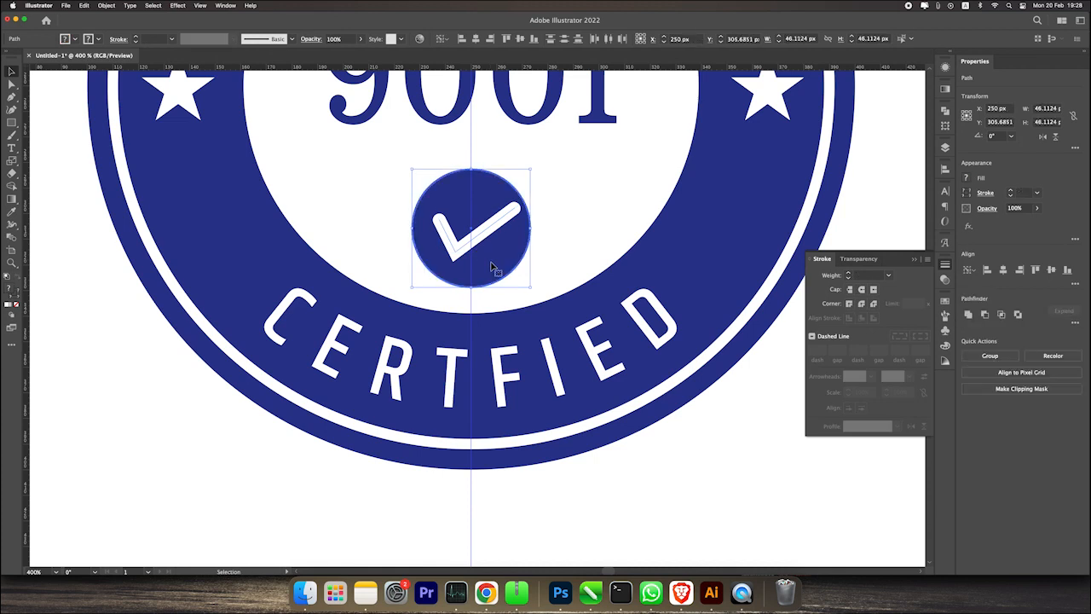
left_click(520, 38)
left_click(587, 212)
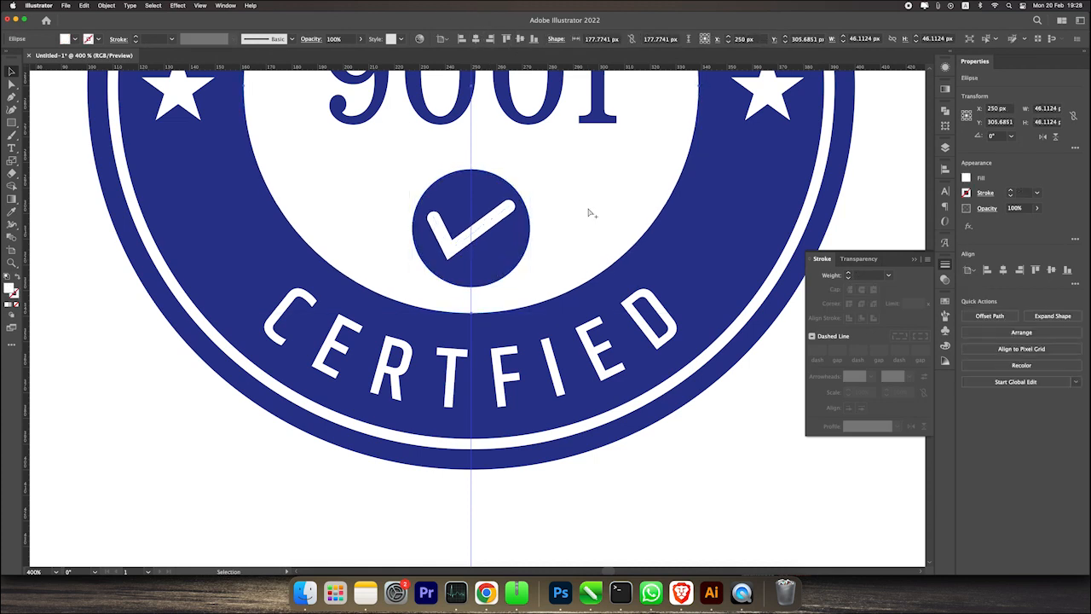
- Group all elements of the finished badge and display the artboard in presentation mode
scroll(587, 213, "down", 3)
left_click(679, 260)
scroll(643, 266, "down", 1)
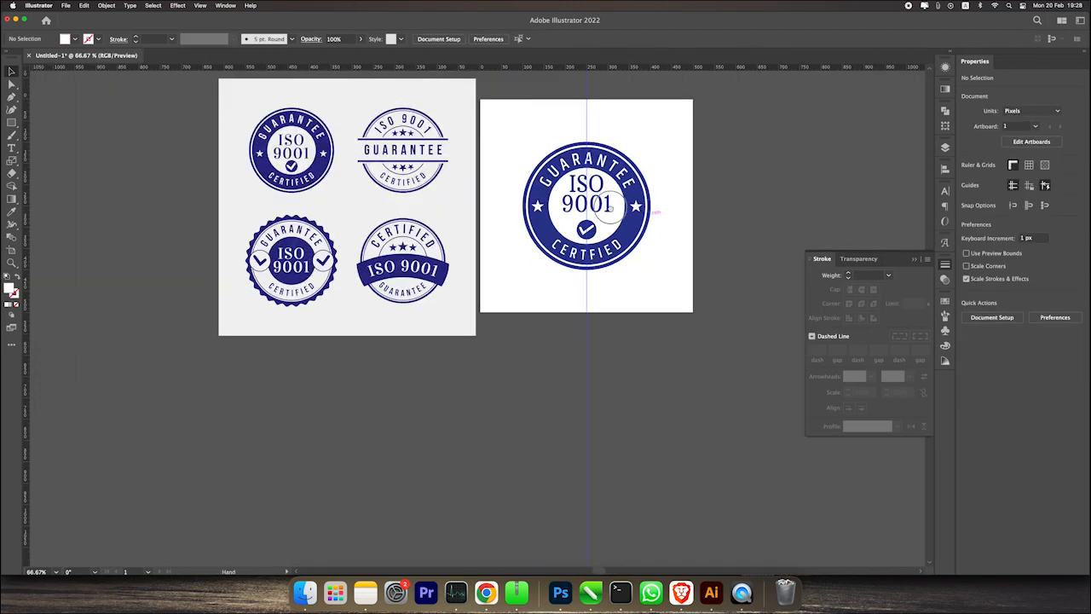
left_click_drag(659, 190, 569, 220)
left_click(200, 6)
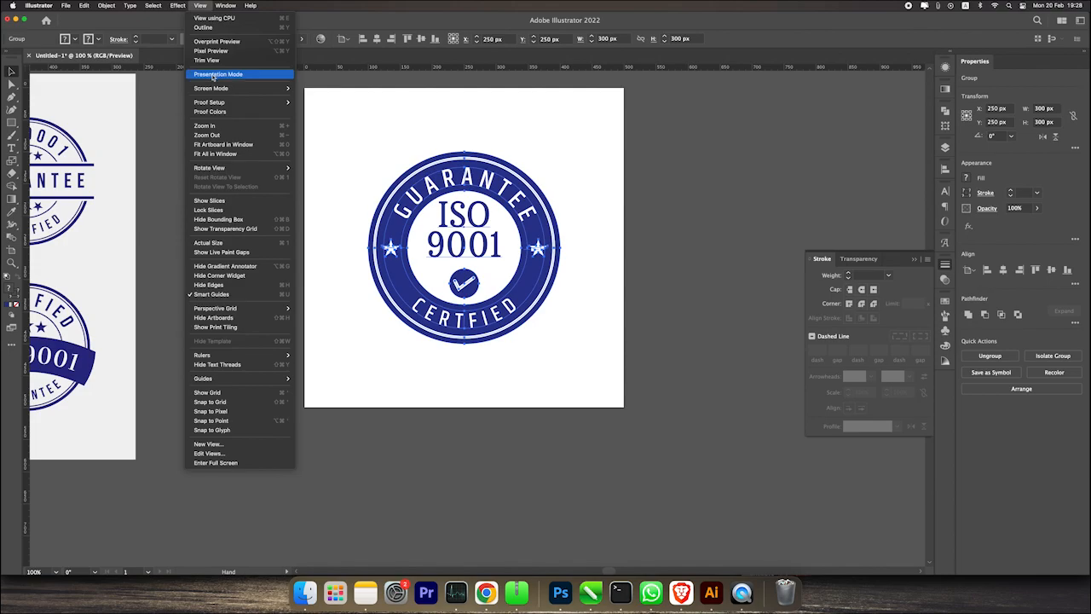
left_click(213, 75)
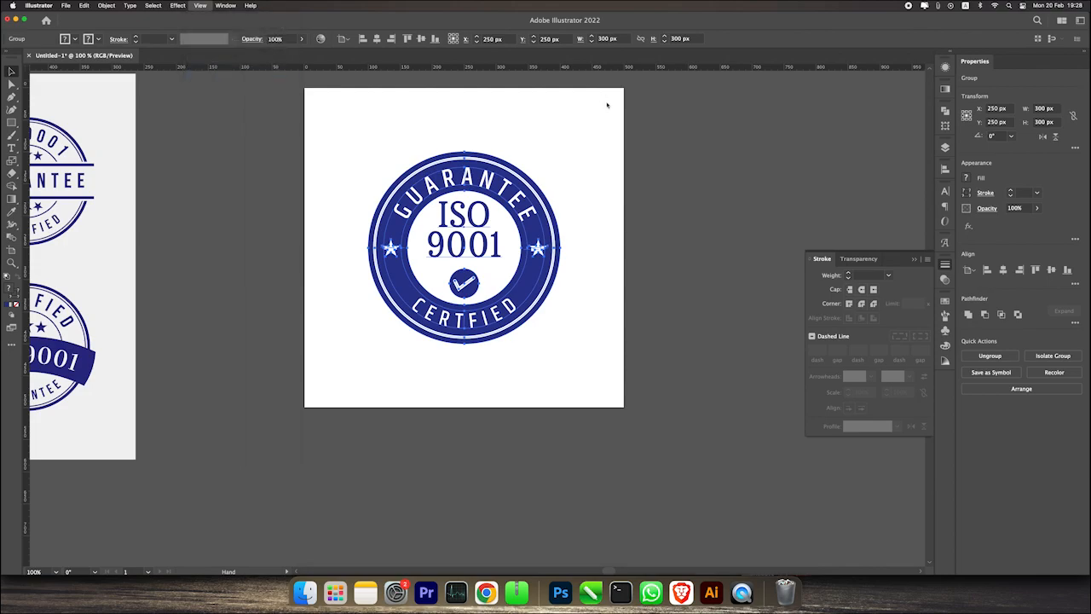